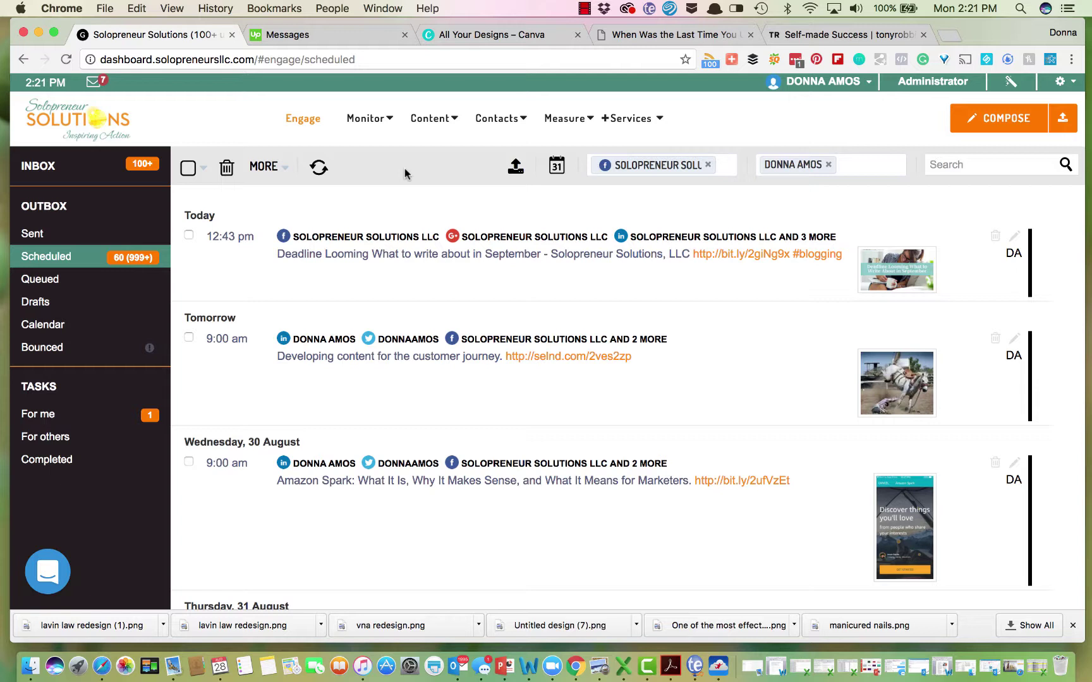
mouse_move(363, 120)
scroll(260, 497, "down", 3)
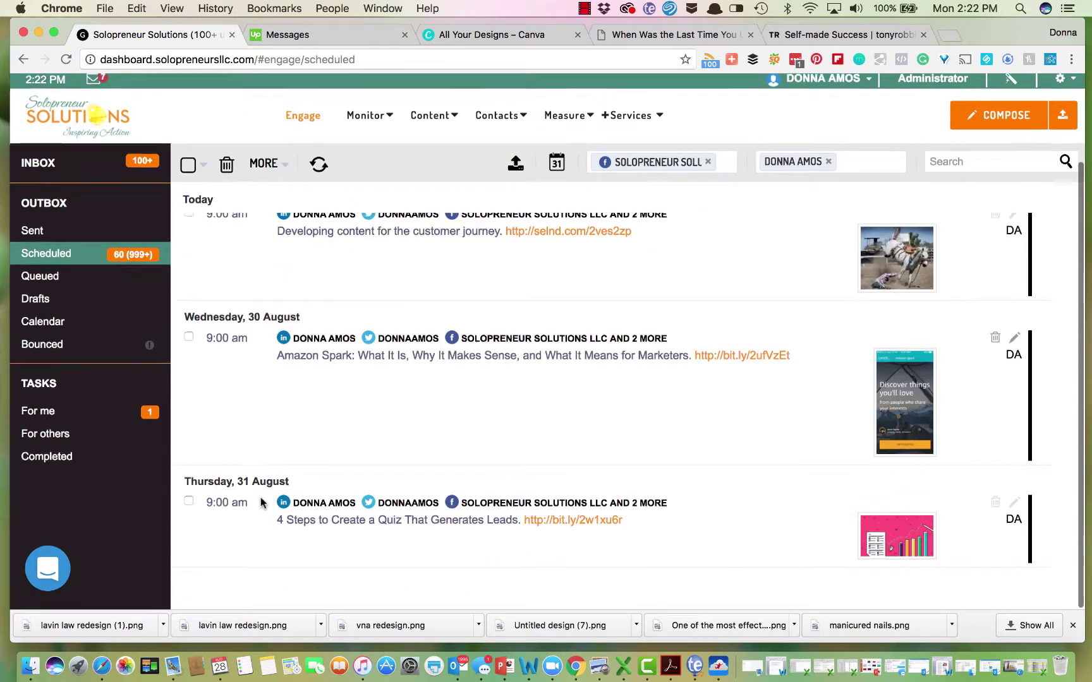
scroll(261, 502, "up", 3)
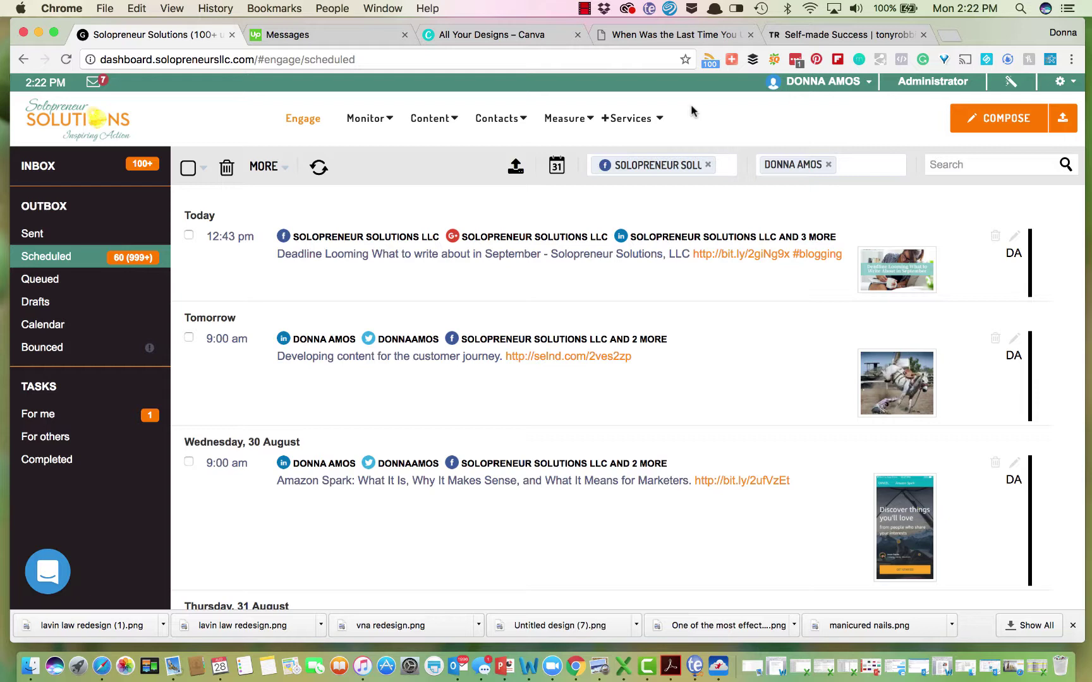
Copy the URL of the blog post "When Was the Last Time You Updated Old Blog Posts?" and paste it into a new dashboard message
left_click(671, 36)
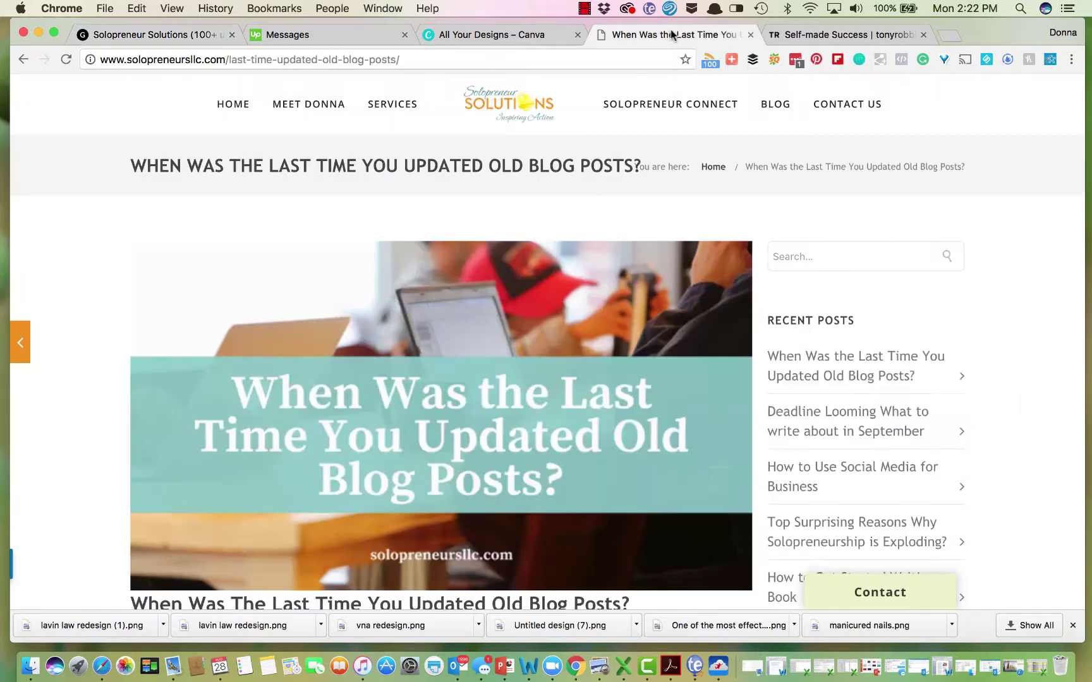
left_click(454, 63)
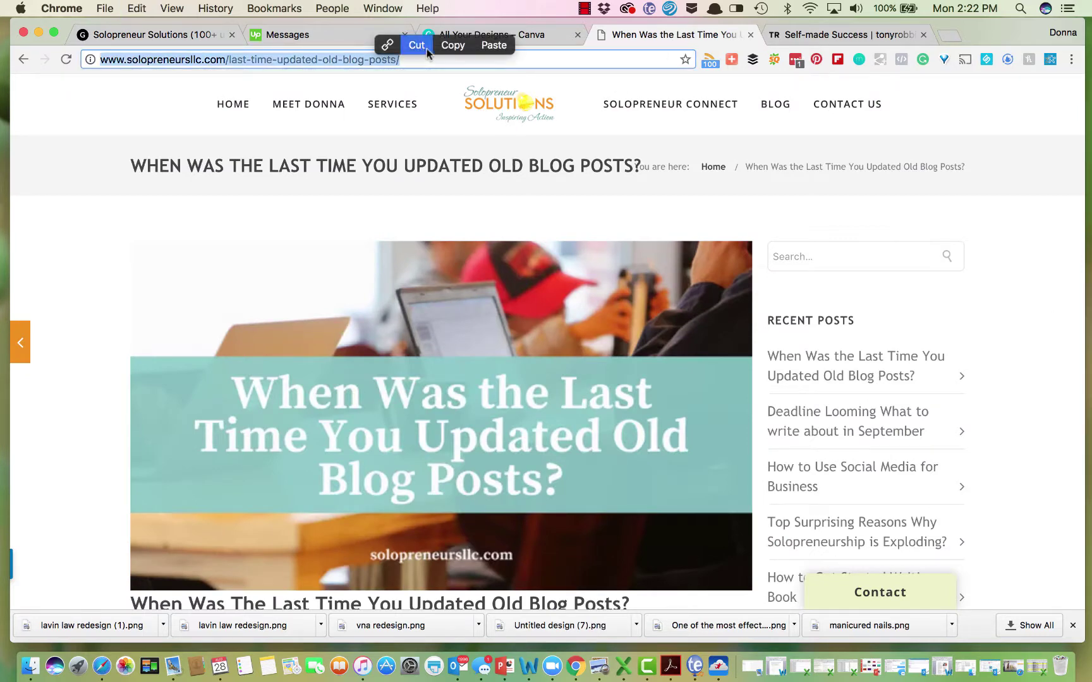
left_click(447, 46)
left_click(151, 35)
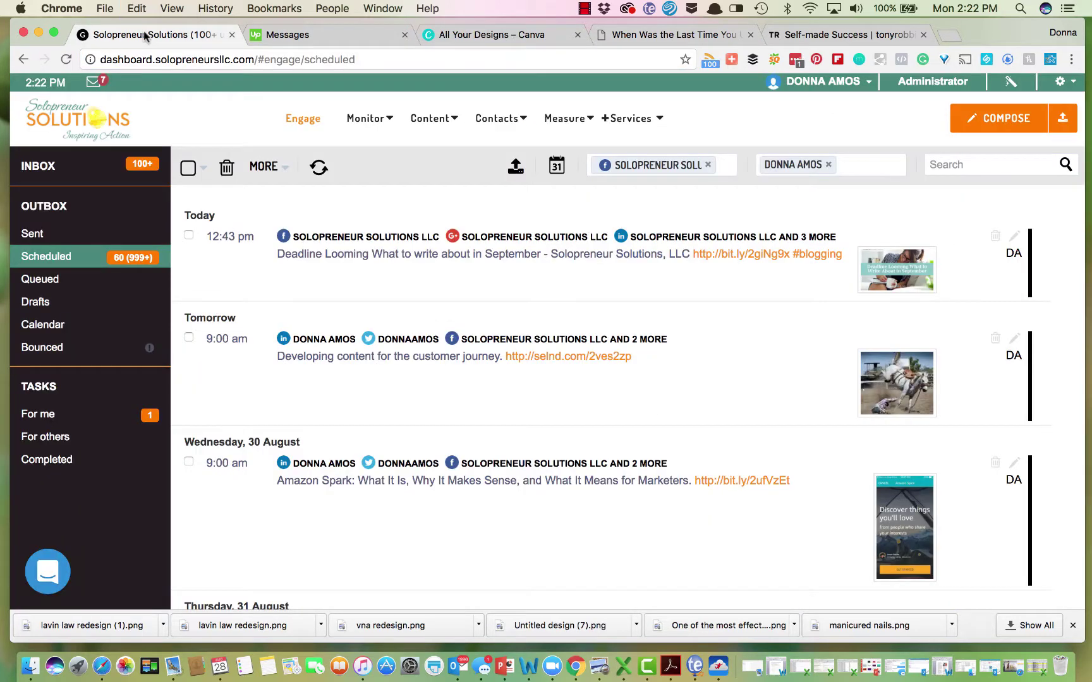
left_click(1007, 124)
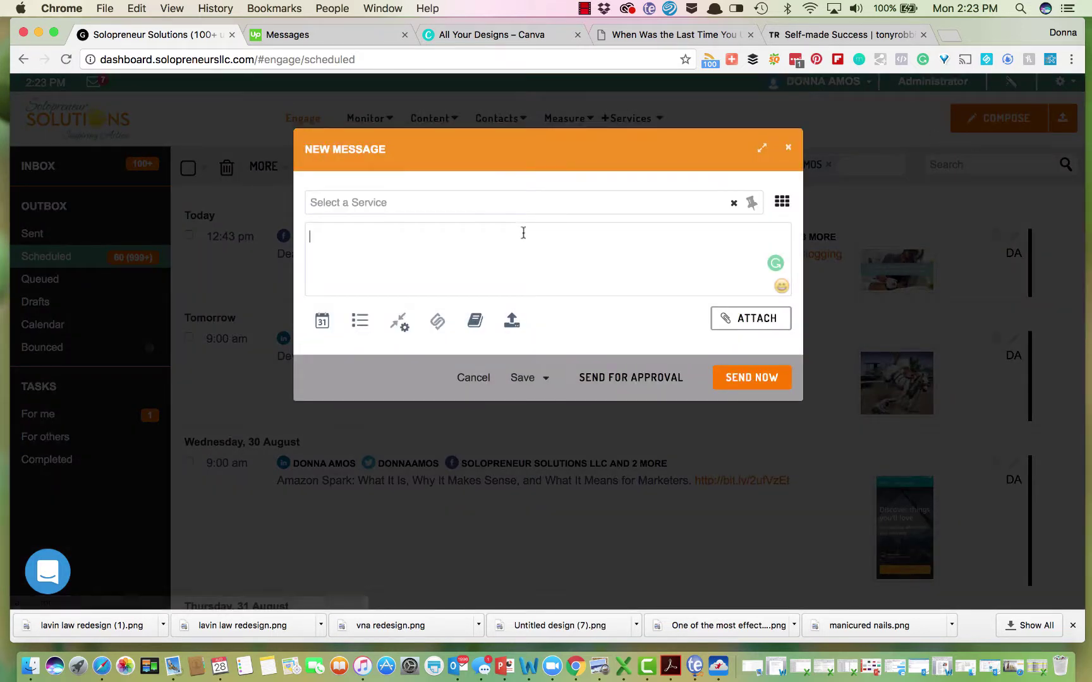
left_click(521, 232)
key("cmd+v")
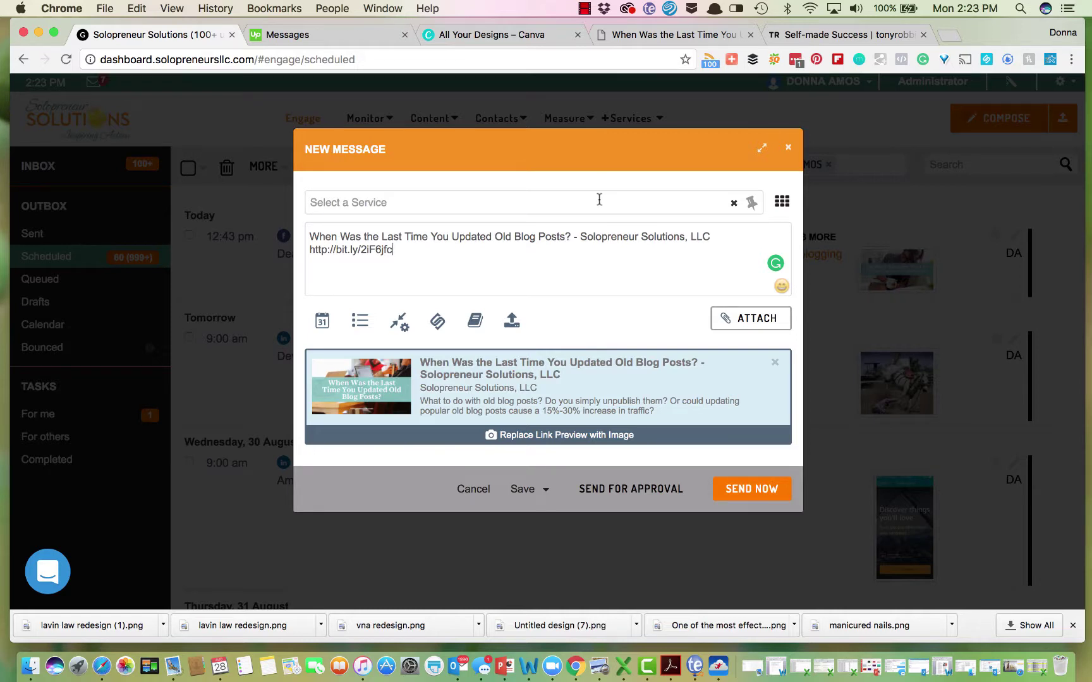
Add the owner's personal LinkedIn profile and Twitter account as services for the message
left_click(598, 199)
type("don")
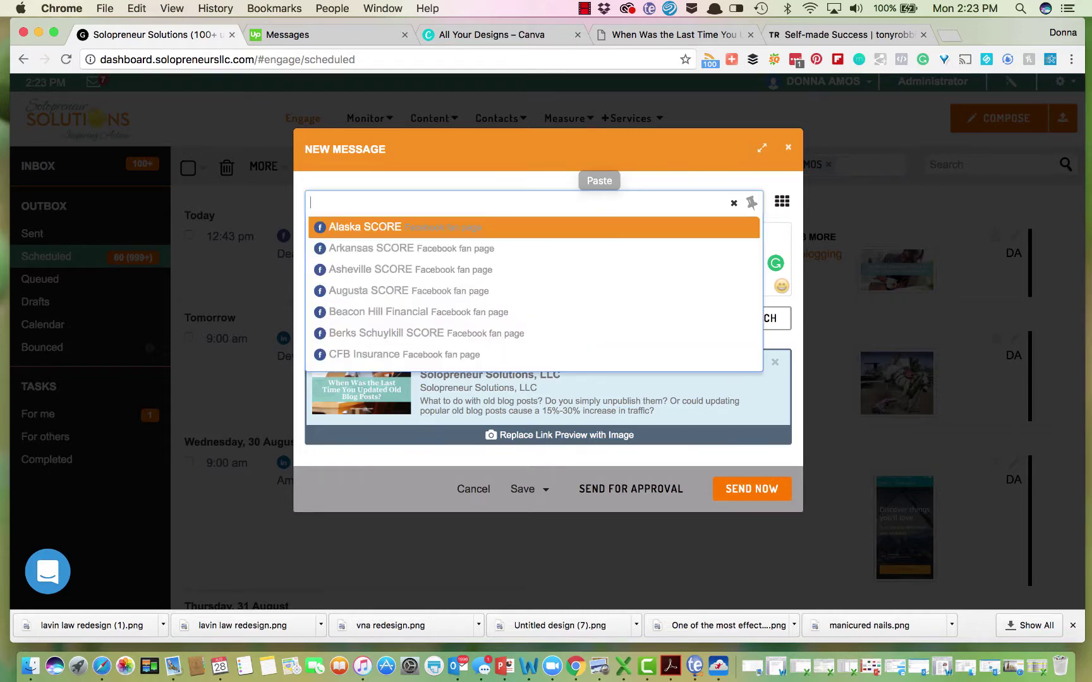
type("a")
key("BackSpace")
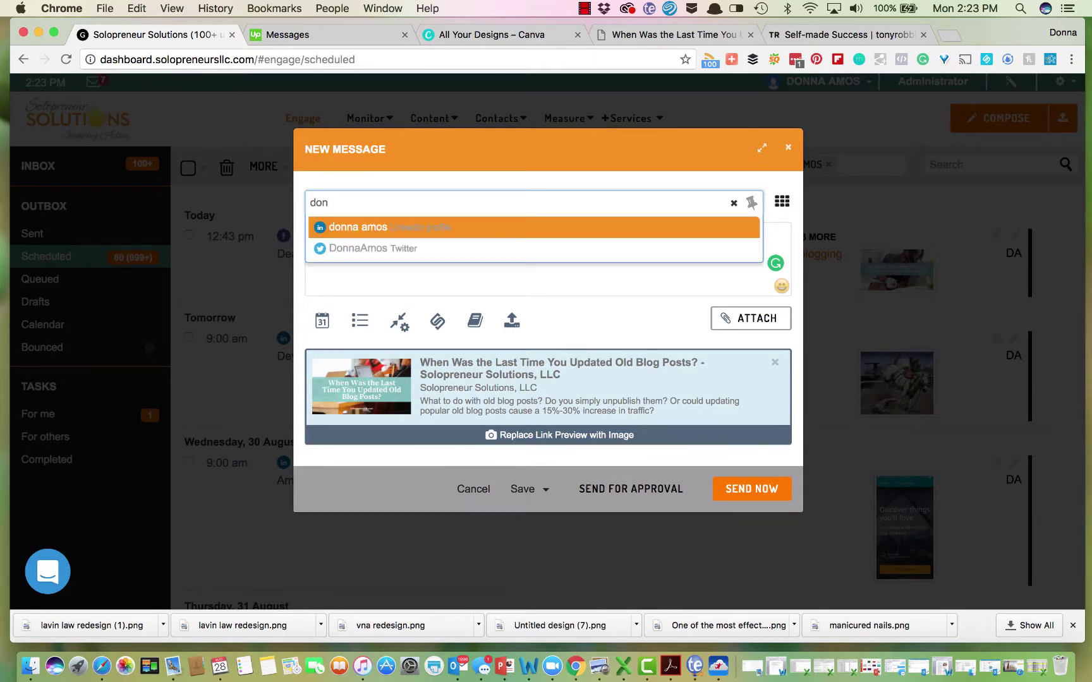
left_click(586, 227)
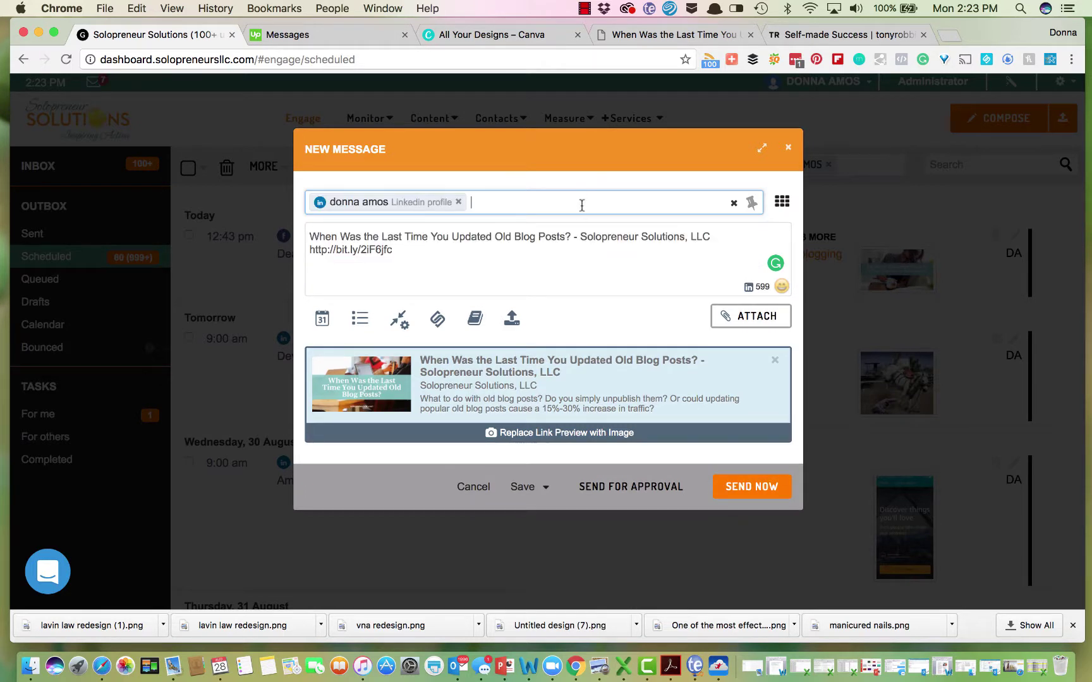
type("donn")
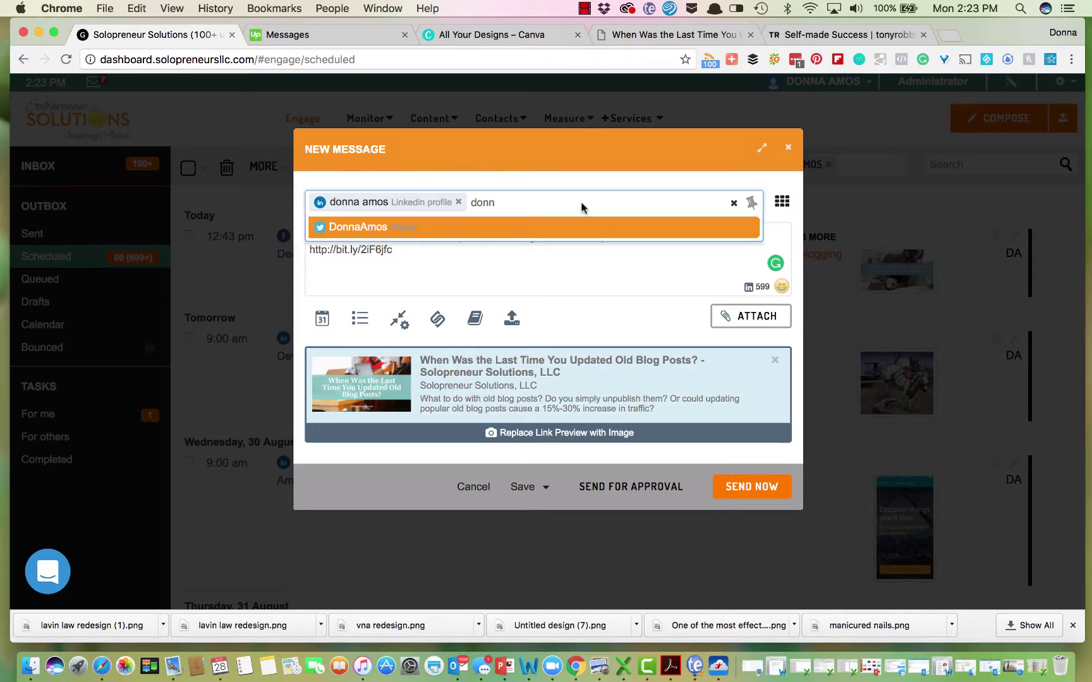
left_click(530, 227)
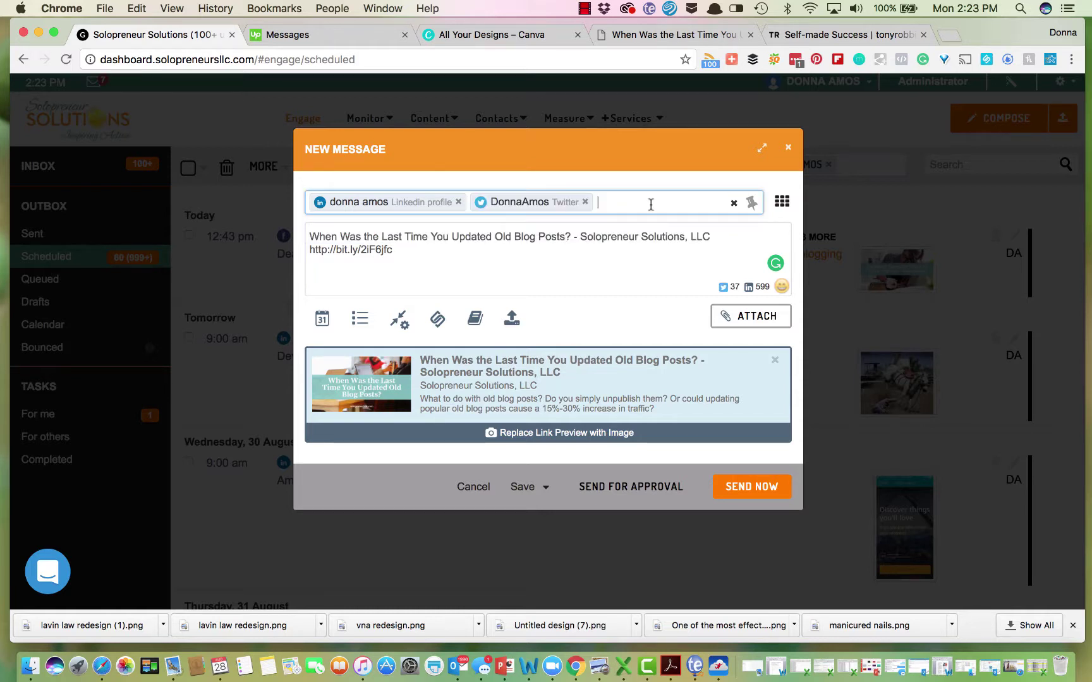
Add the Solopreneur Solutions LLC Facebook fan page and Google+ page to the message's services
type("solo")
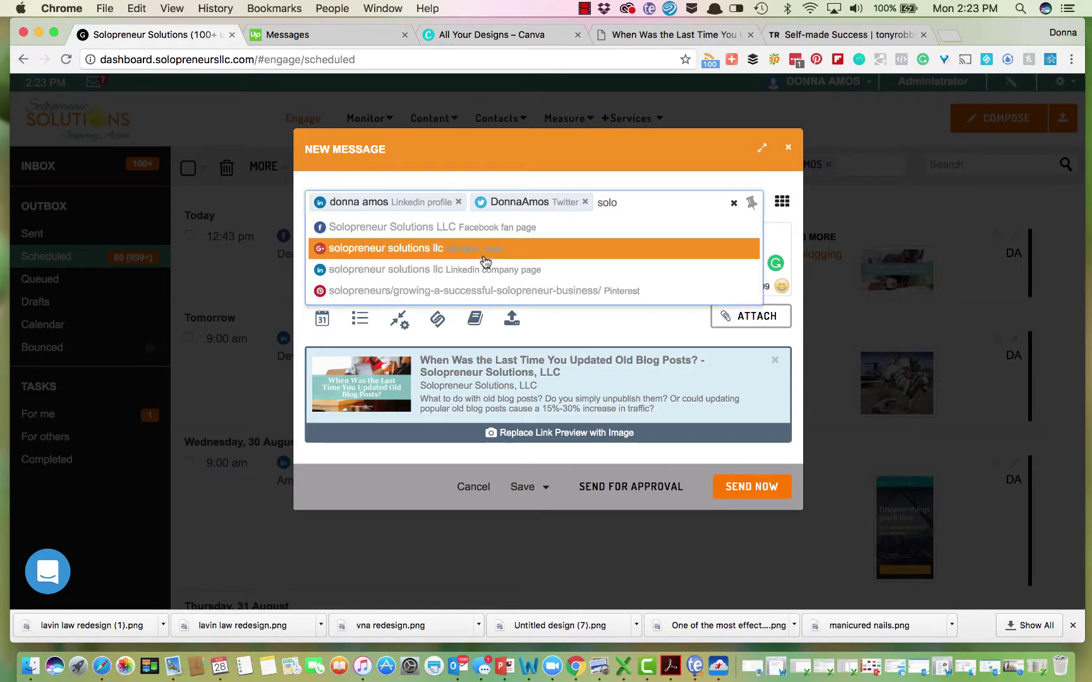
left_click(504, 230)
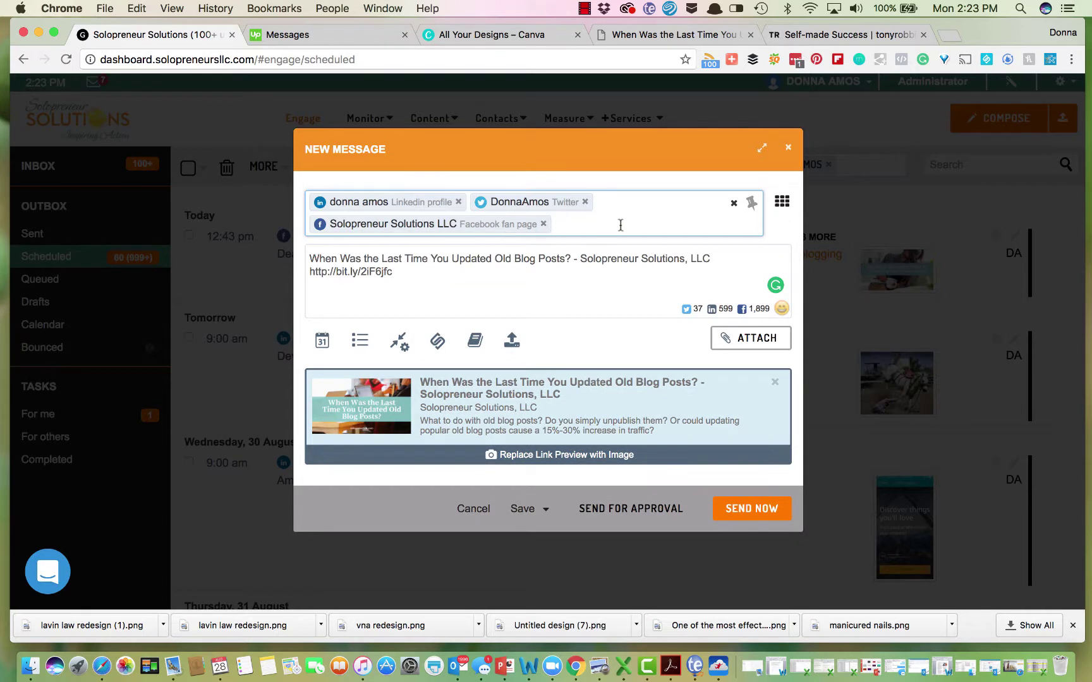
type("solo")
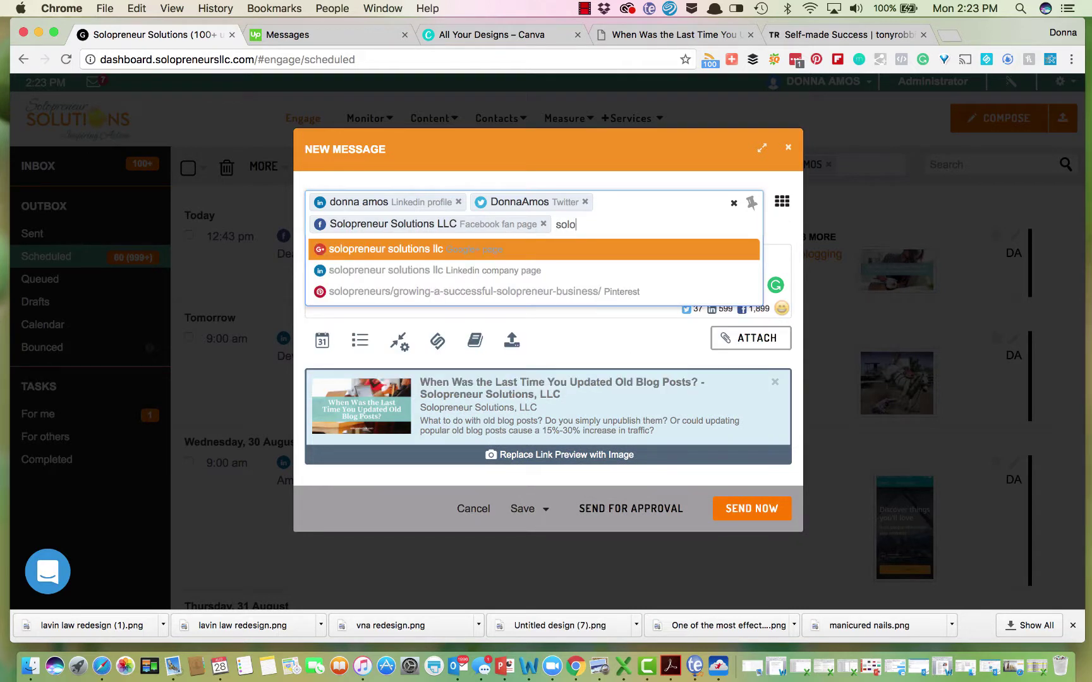
left_click(554, 253)
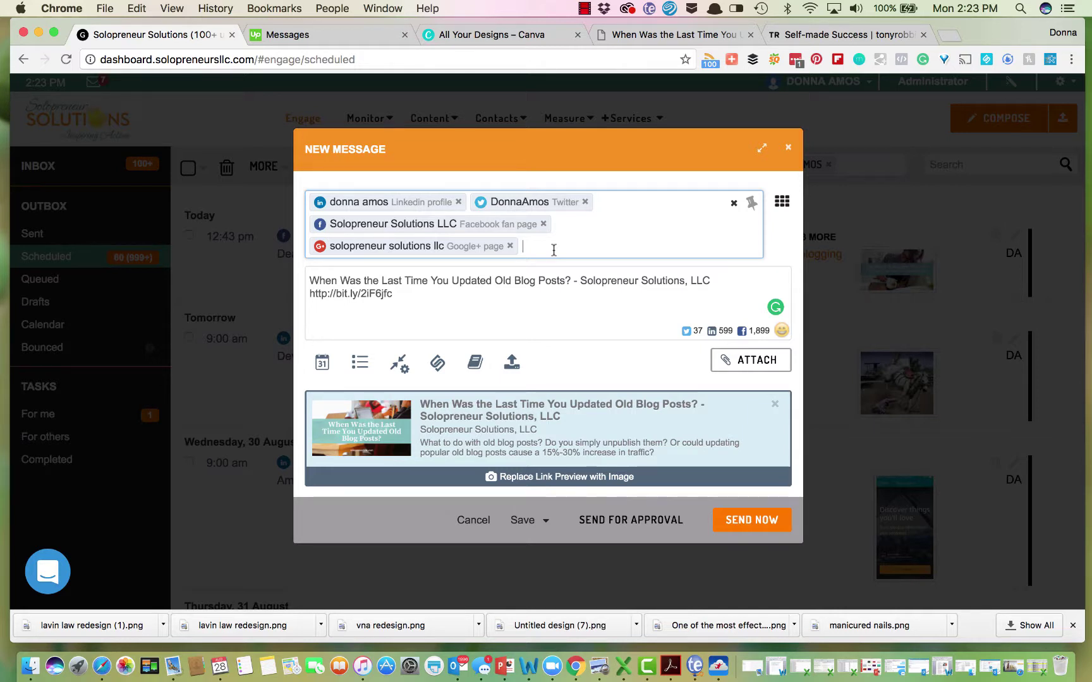
left_click(565, 439)
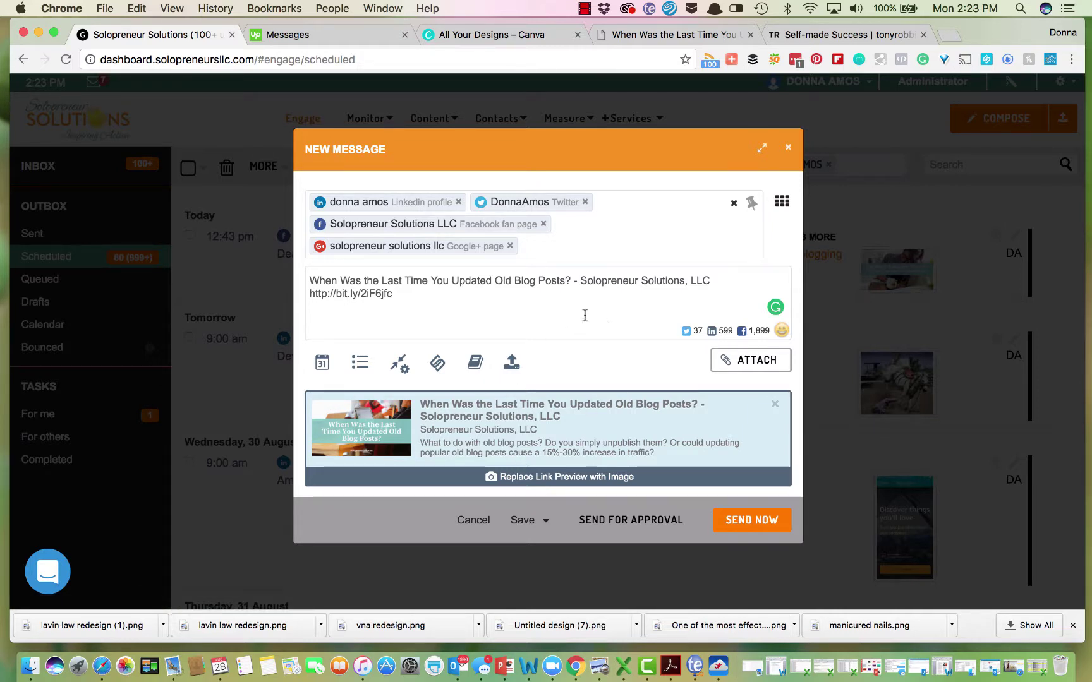
Turn on scheduling for the message and set its date to 2017/09/01
left_click(323, 363)
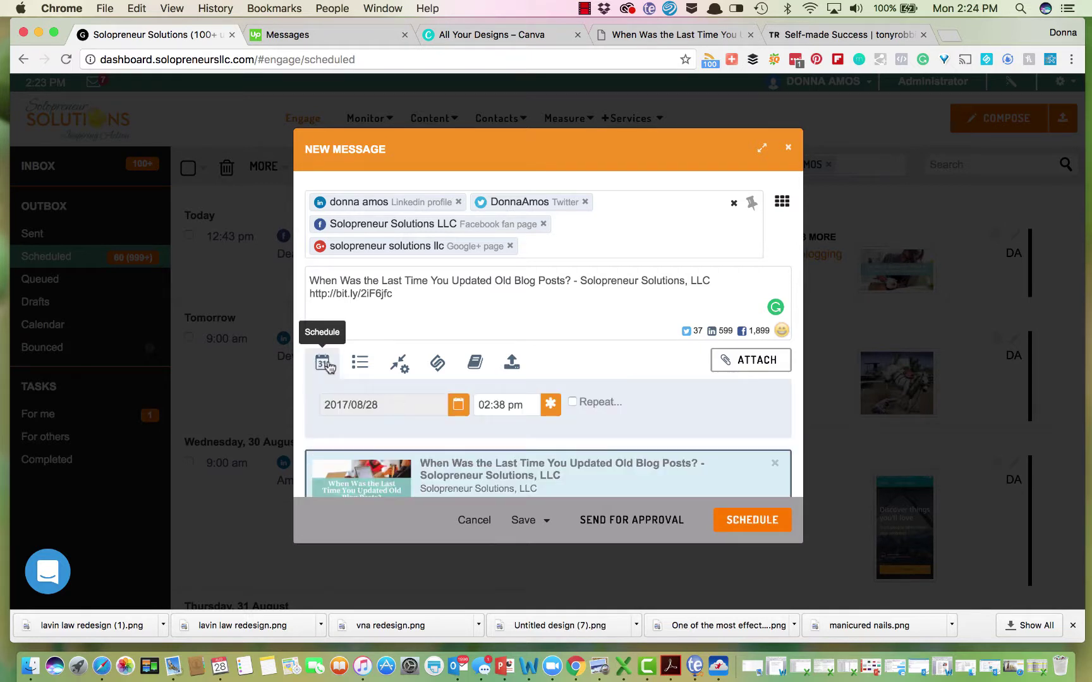
scroll(387, 397, "down", 3)
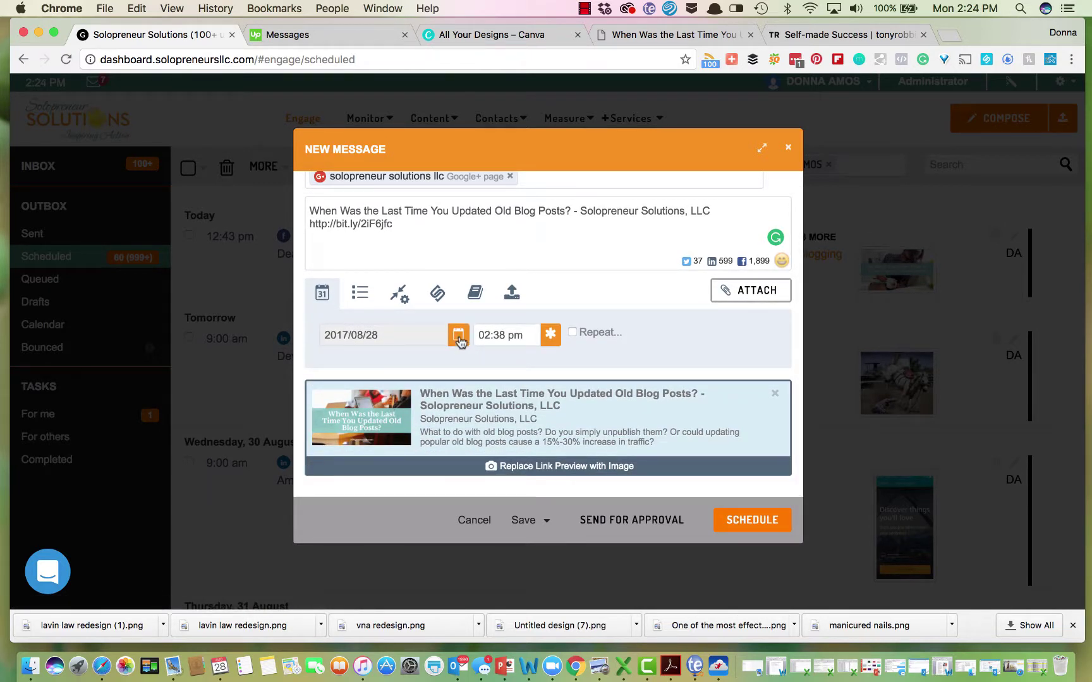
left_click(458, 335)
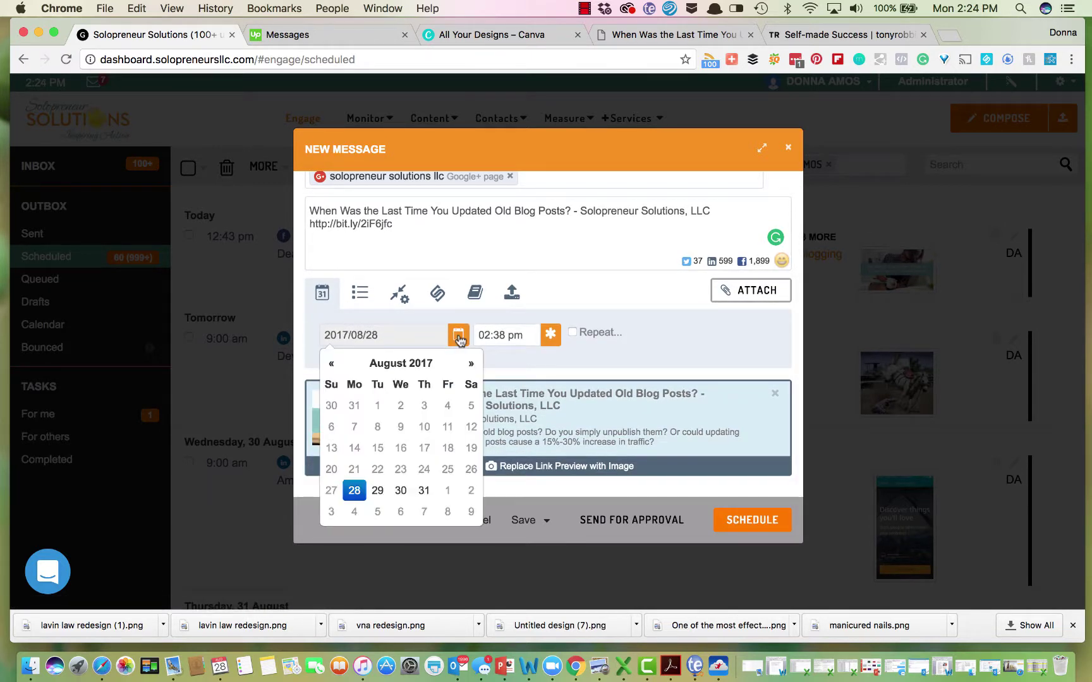
left_click(447, 491)
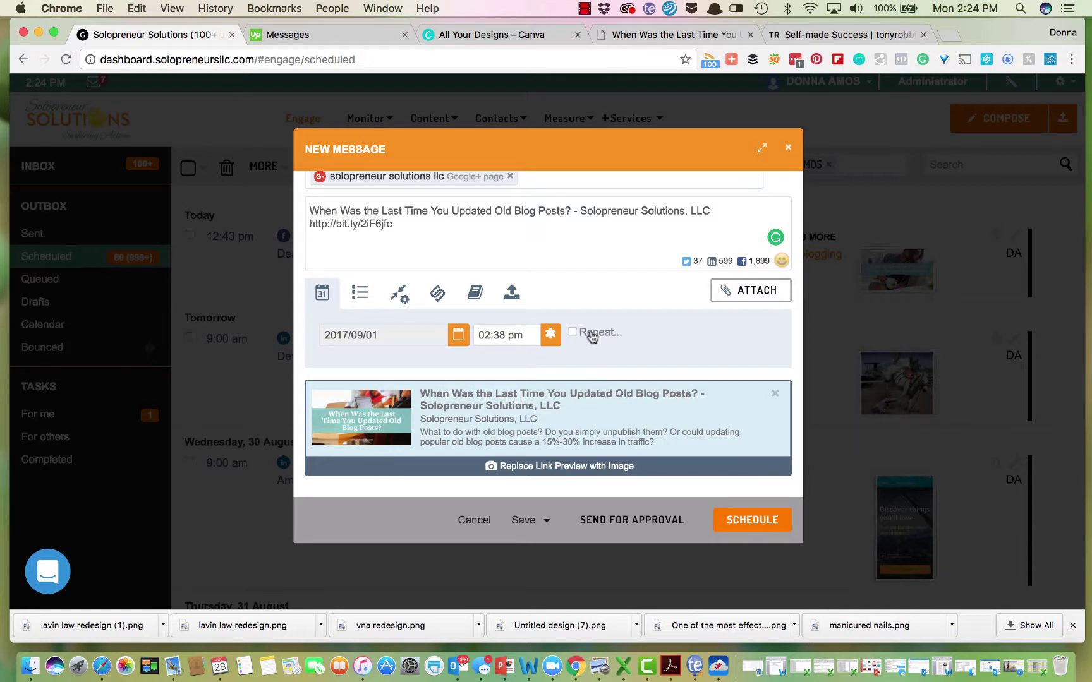
Copy the full message text including its bit.ly link, and schedule the post
scroll(592, 335, "up", 3)
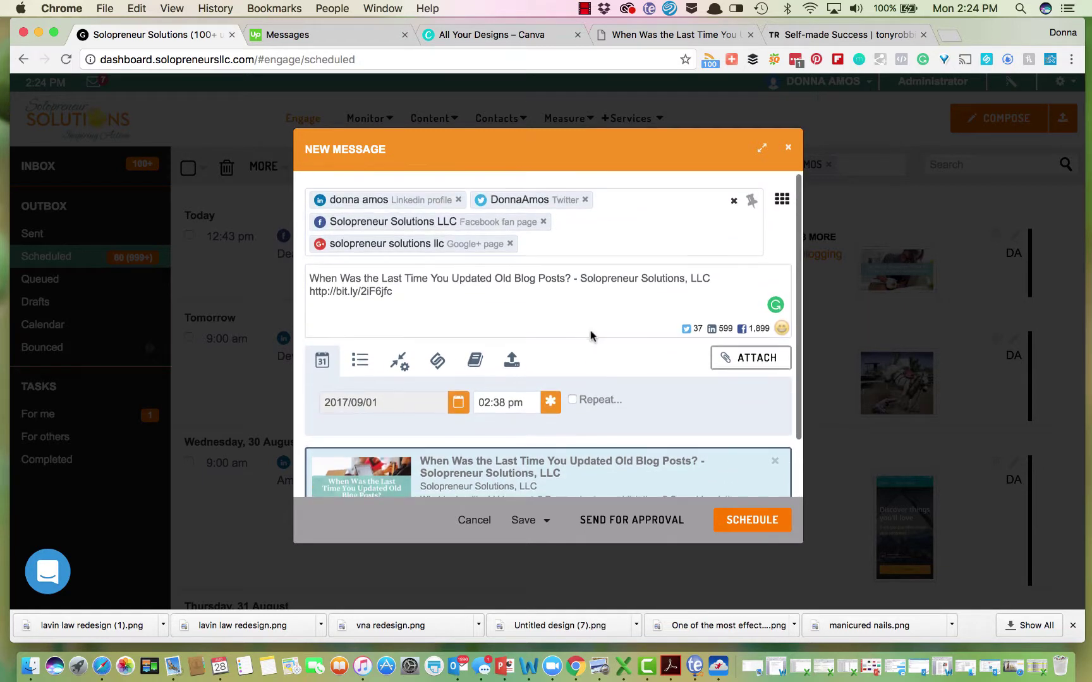
scroll(590, 335, "down", 1)
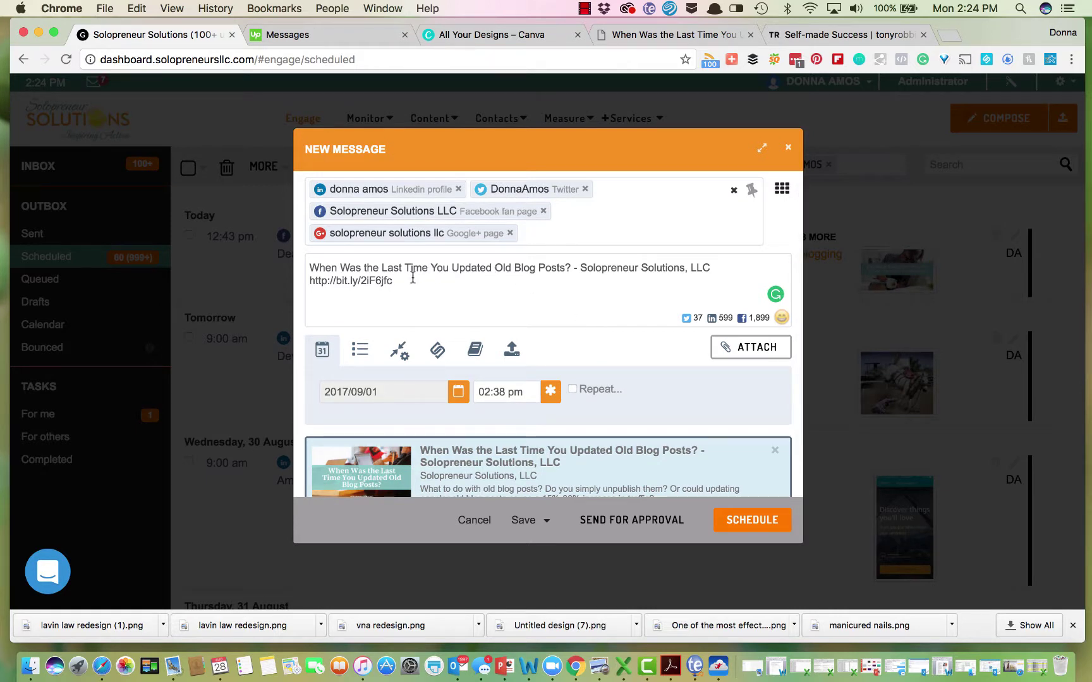
left_click_drag(392, 281, 307, 269)
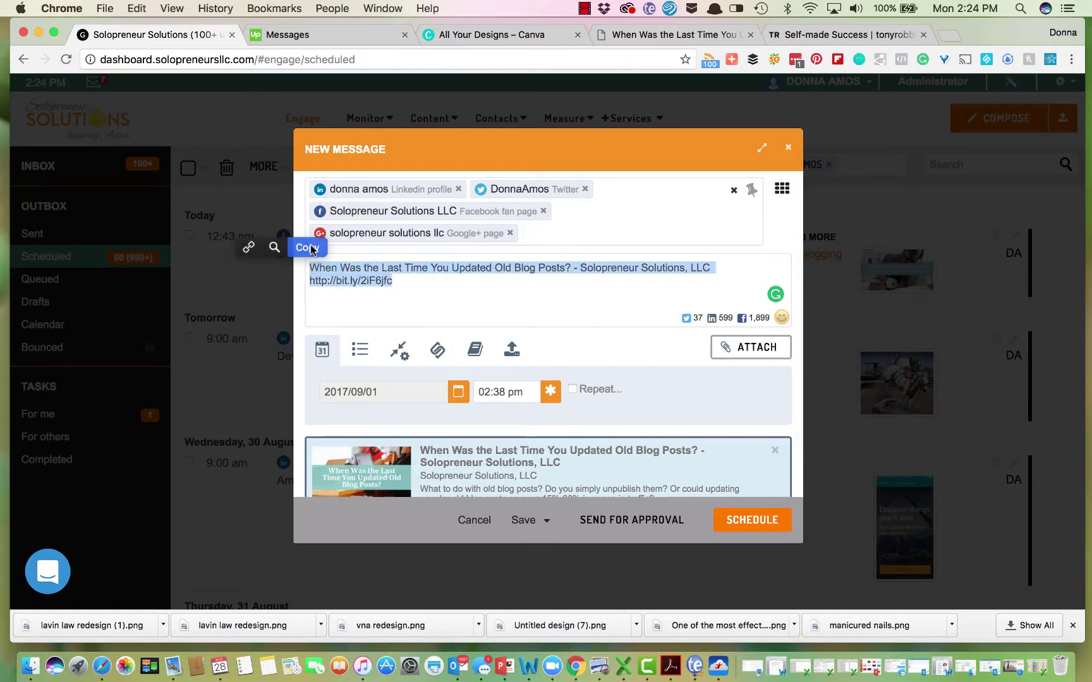
left_click(309, 247)
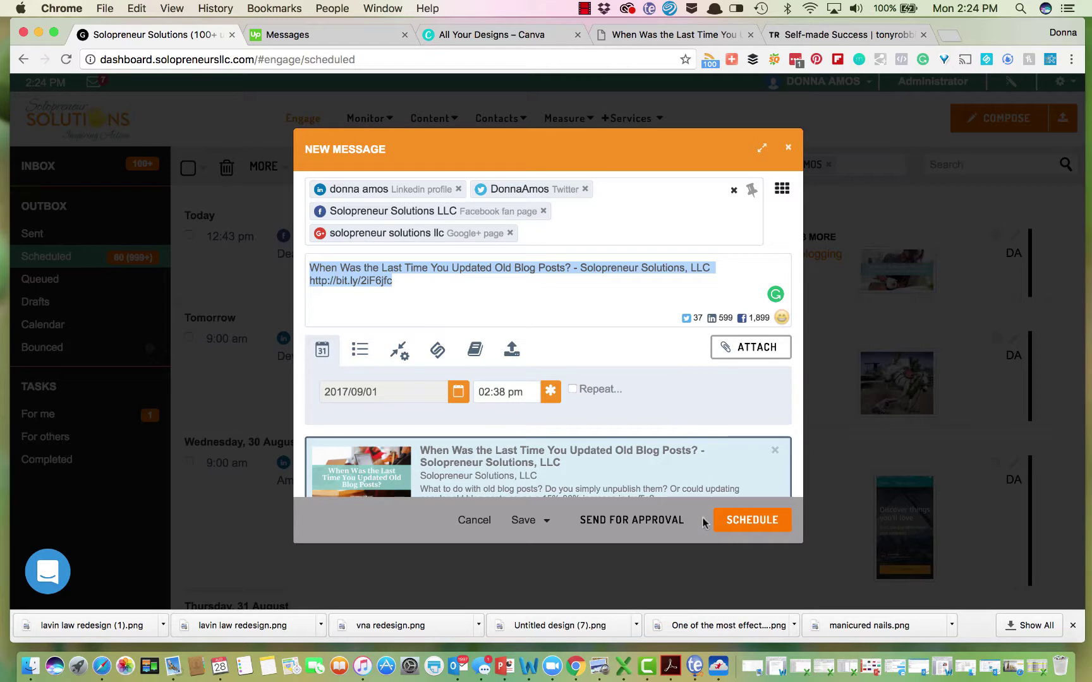
left_click(754, 521)
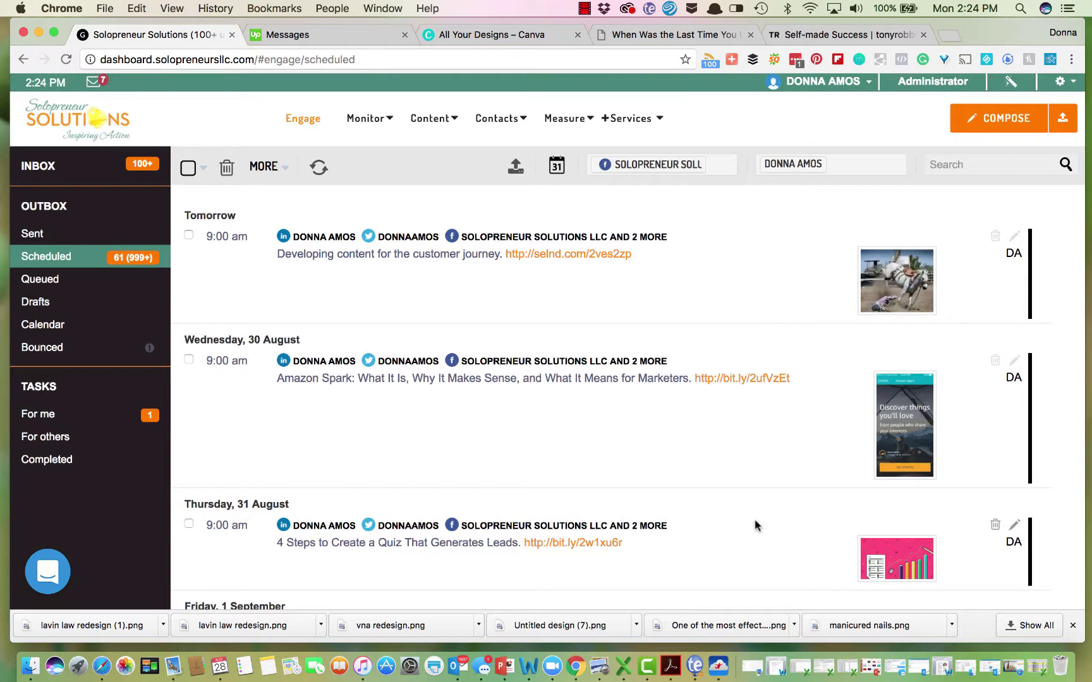
Create another message with the copied blog post text and link, and select the owner's Twitter account as its service
left_click(1008, 120)
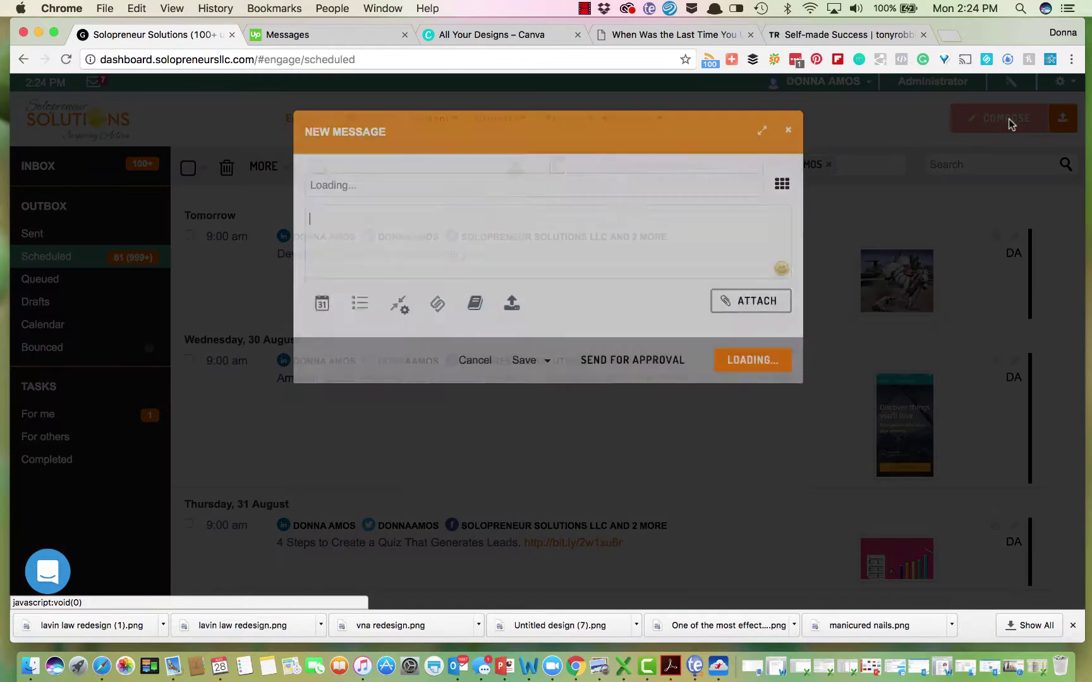
type("When Was the Last Time You Updated Old Blog Posts? - Solopreneur Solutions, LLC http://bit.ly/2iFl5j")
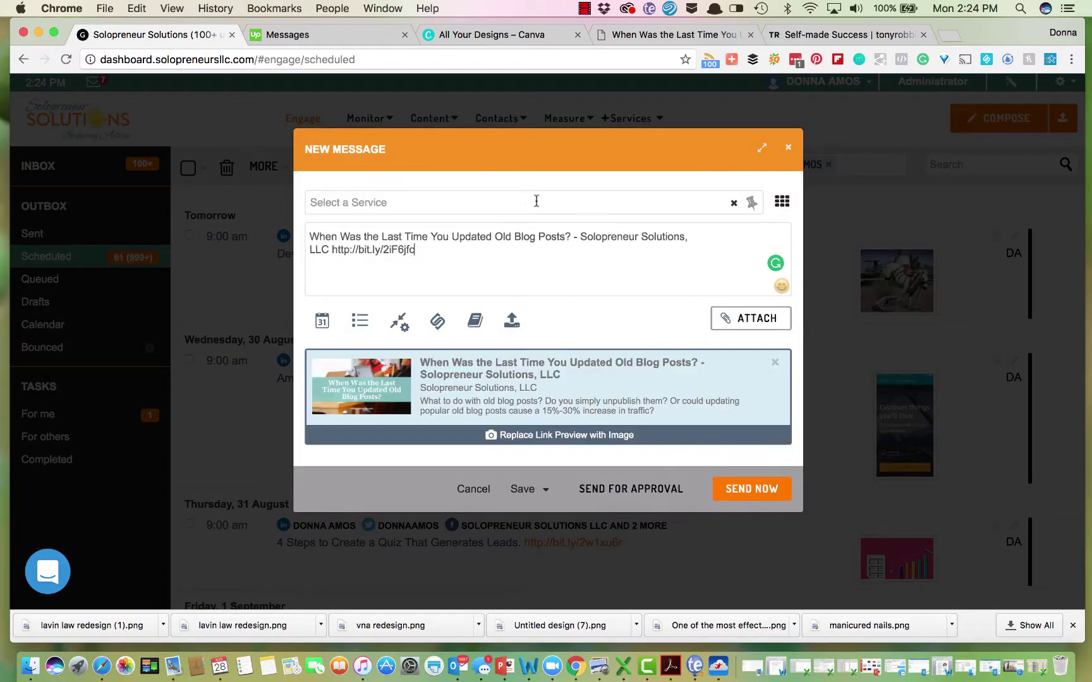
left_click(526, 199)
type("don")
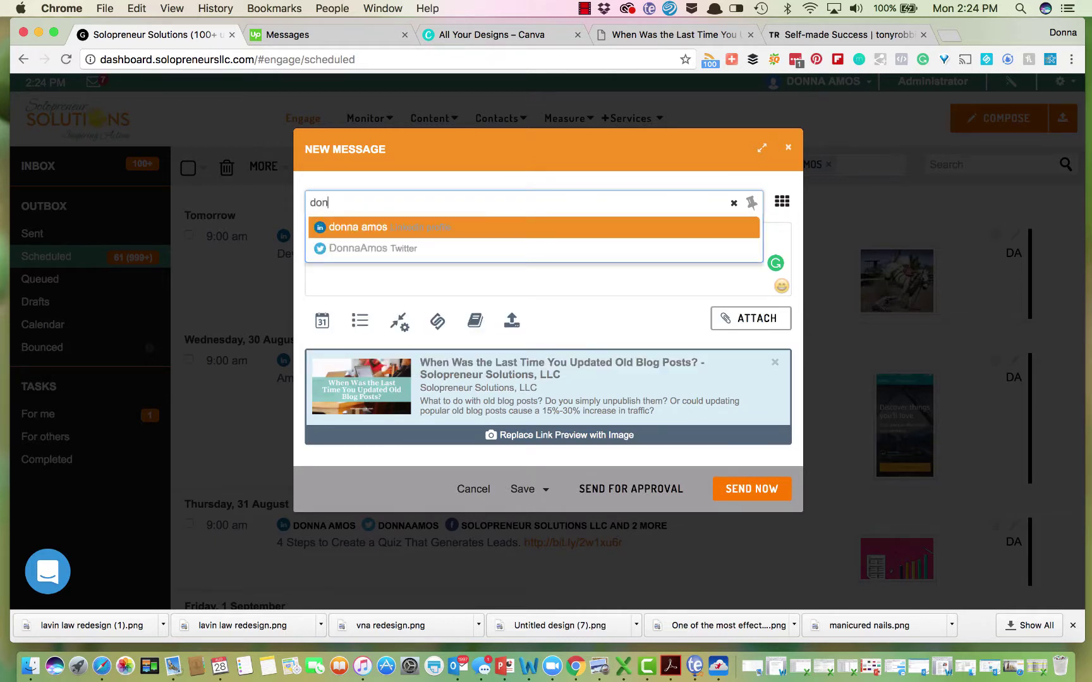
left_click(462, 248)
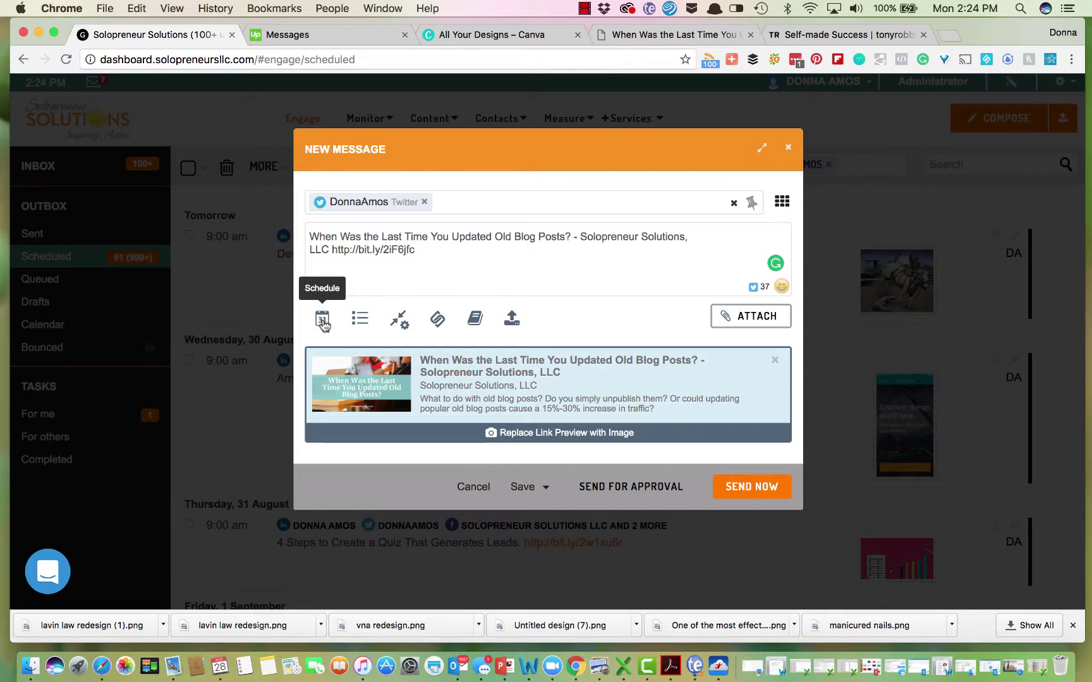
Turn on scheduling for the Twitter message and set its date to 2017/09/04
left_click(323, 321)
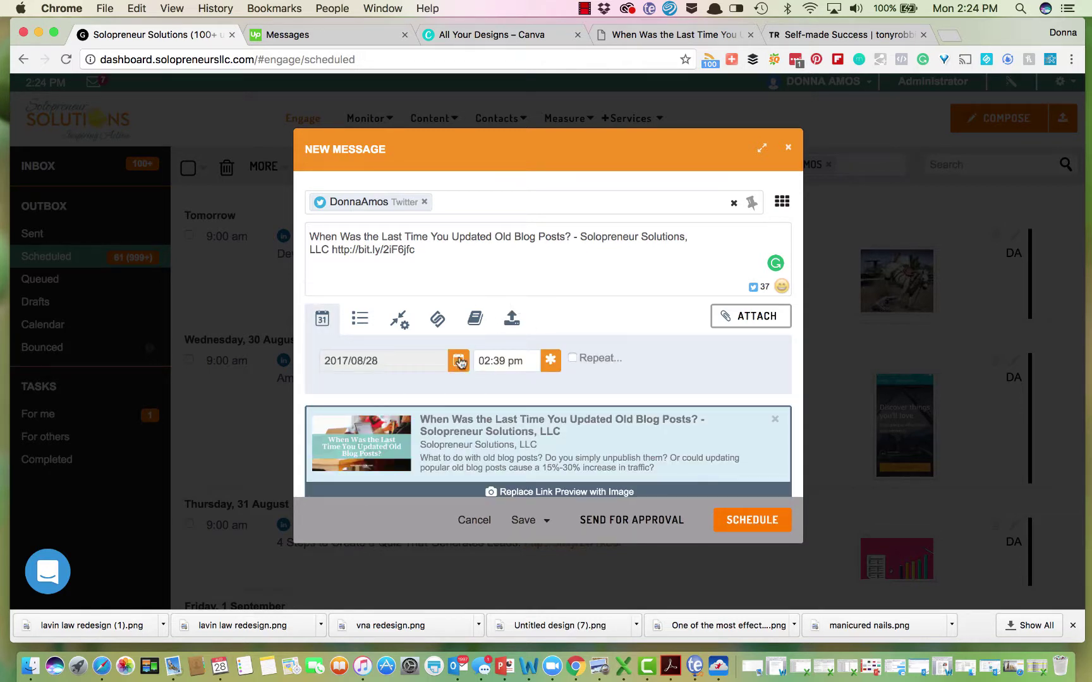
left_click(459, 360)
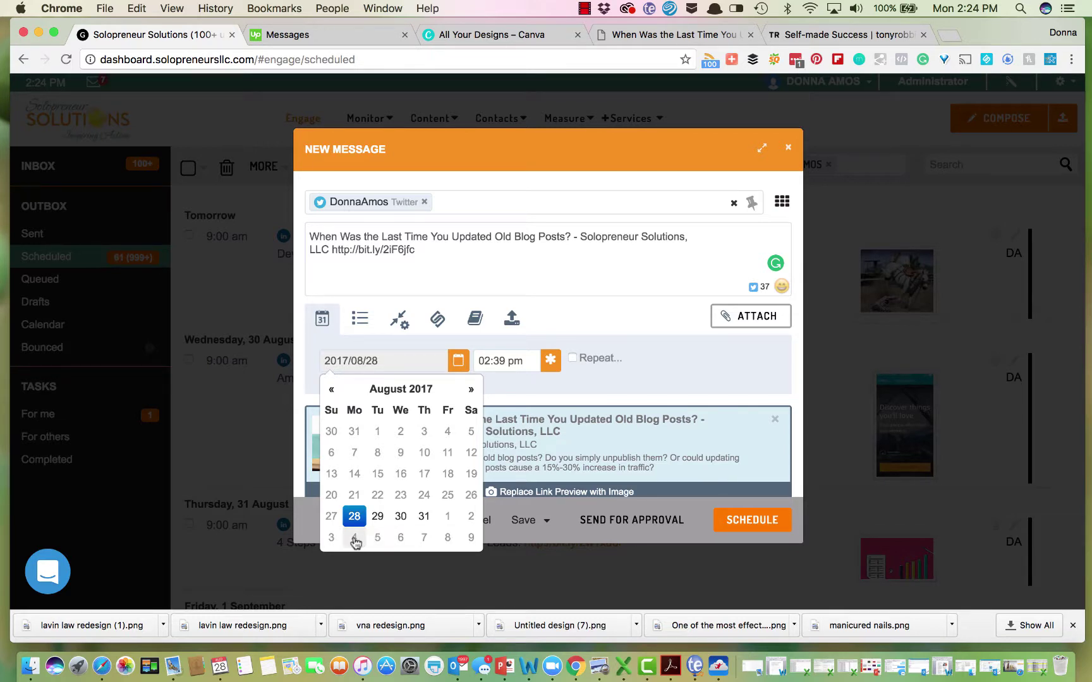
left_click(354, 540)
Make the Twitter message repeat every 3 days until 2017/09/10, and schedule it
left_click(578, 360)
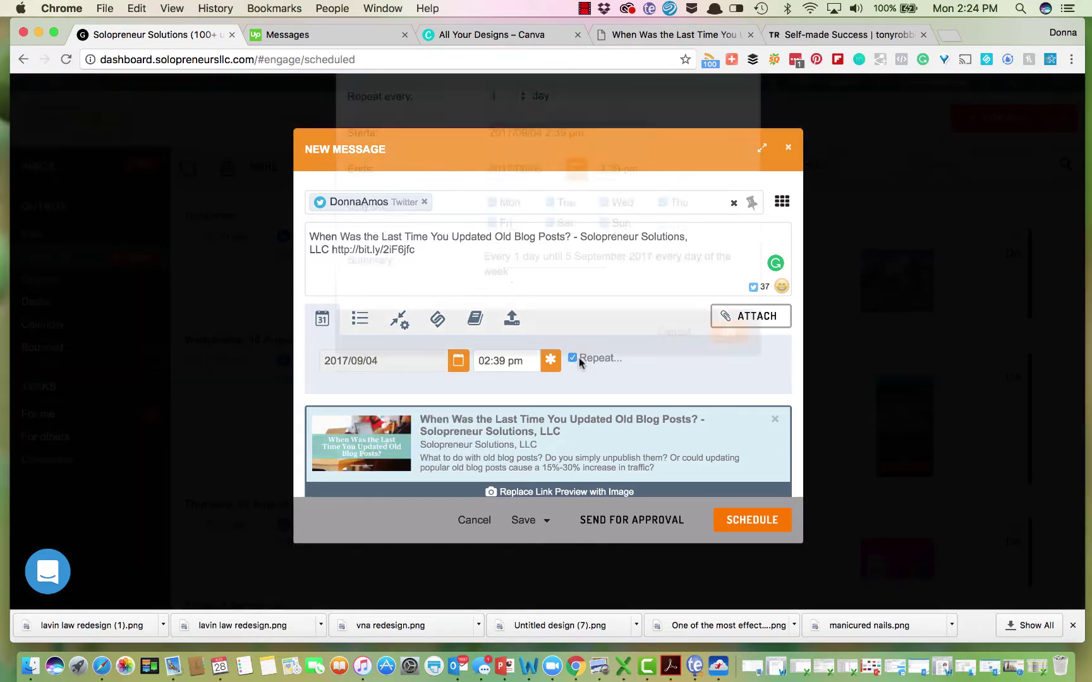
left_click(514, 231)
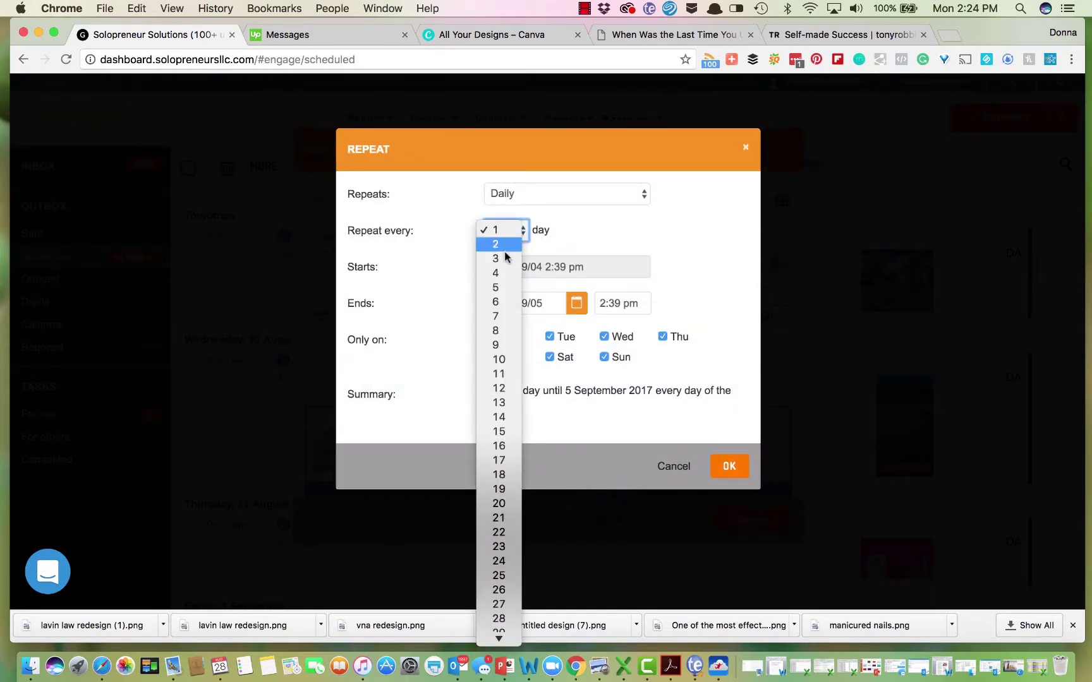
left_click(503, 259)
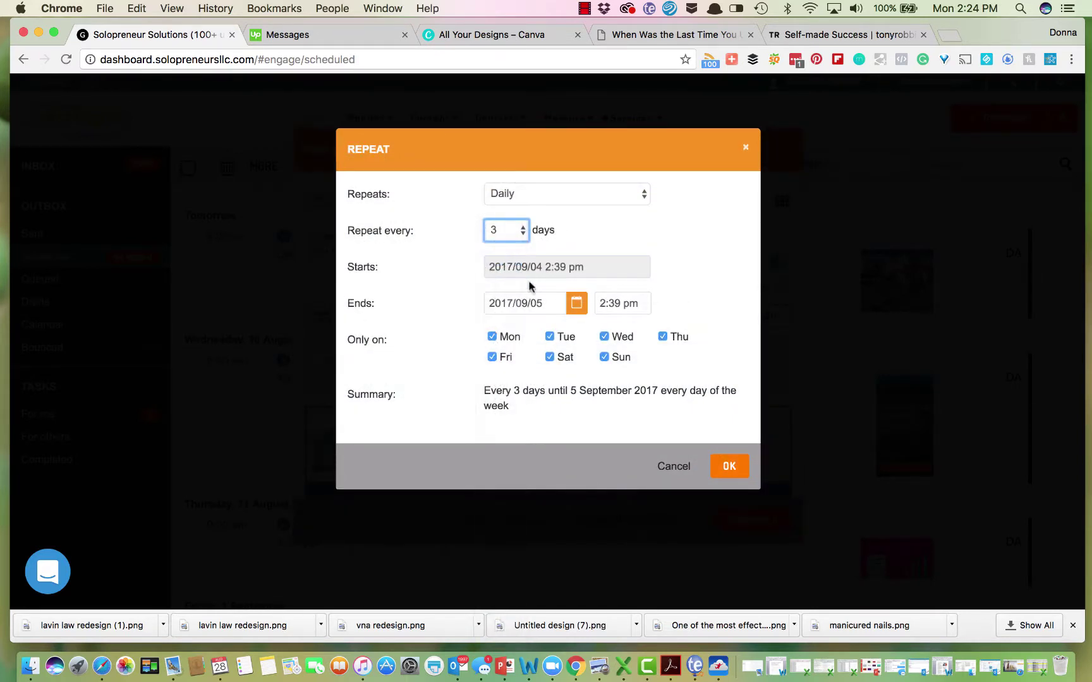
left_click(576, 306)
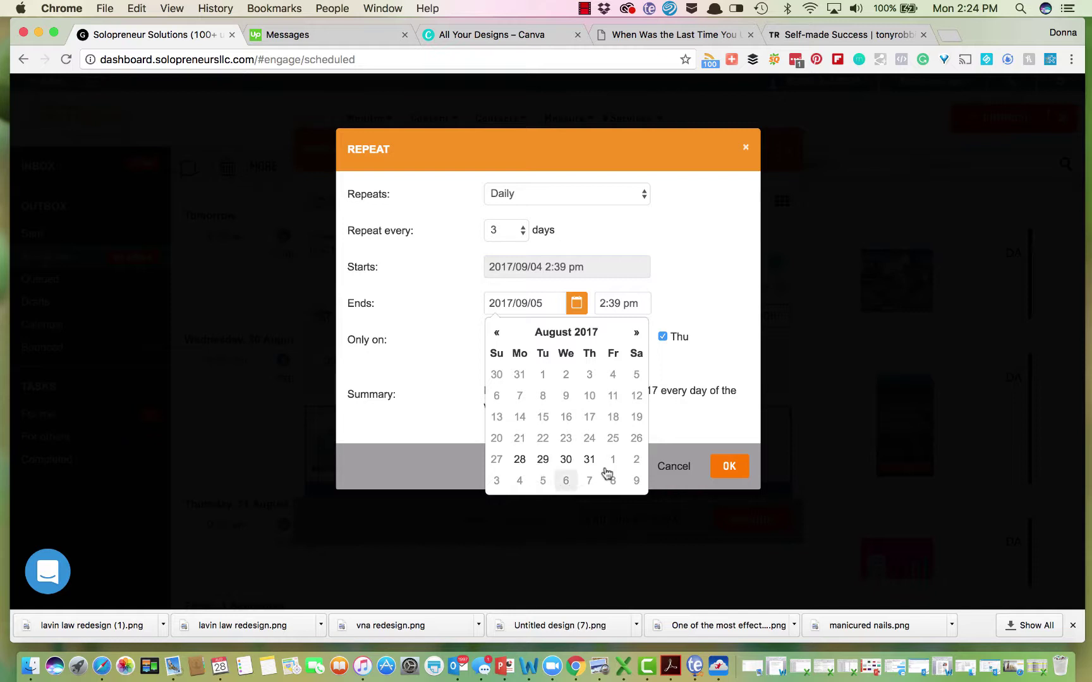
left_click(636, 332)
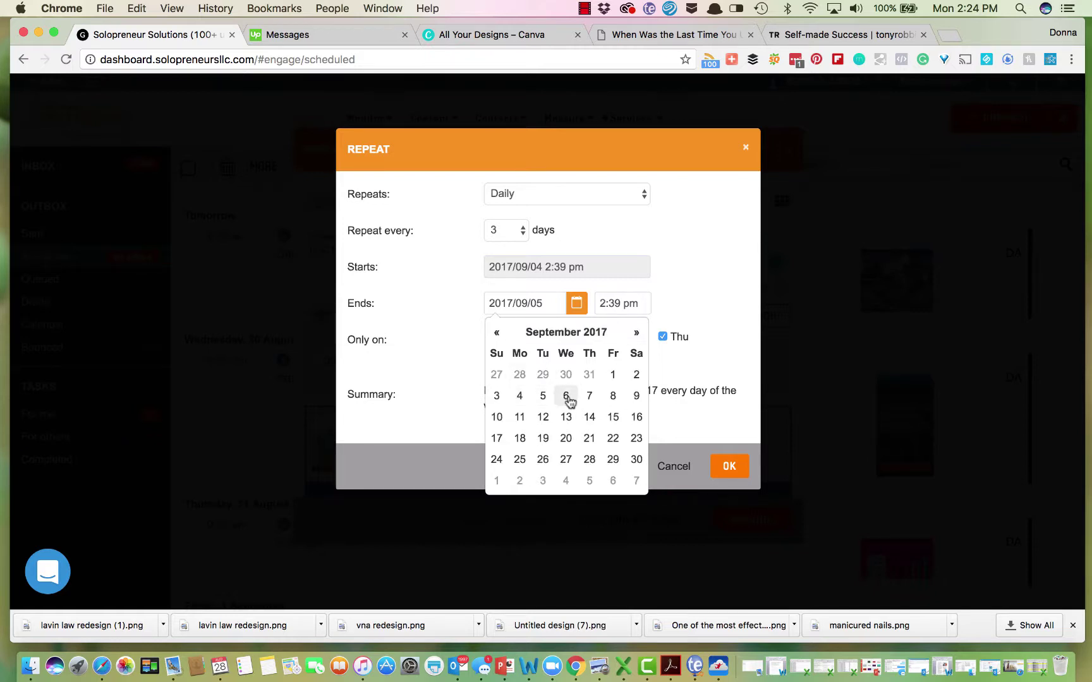
left_click(497, 417)
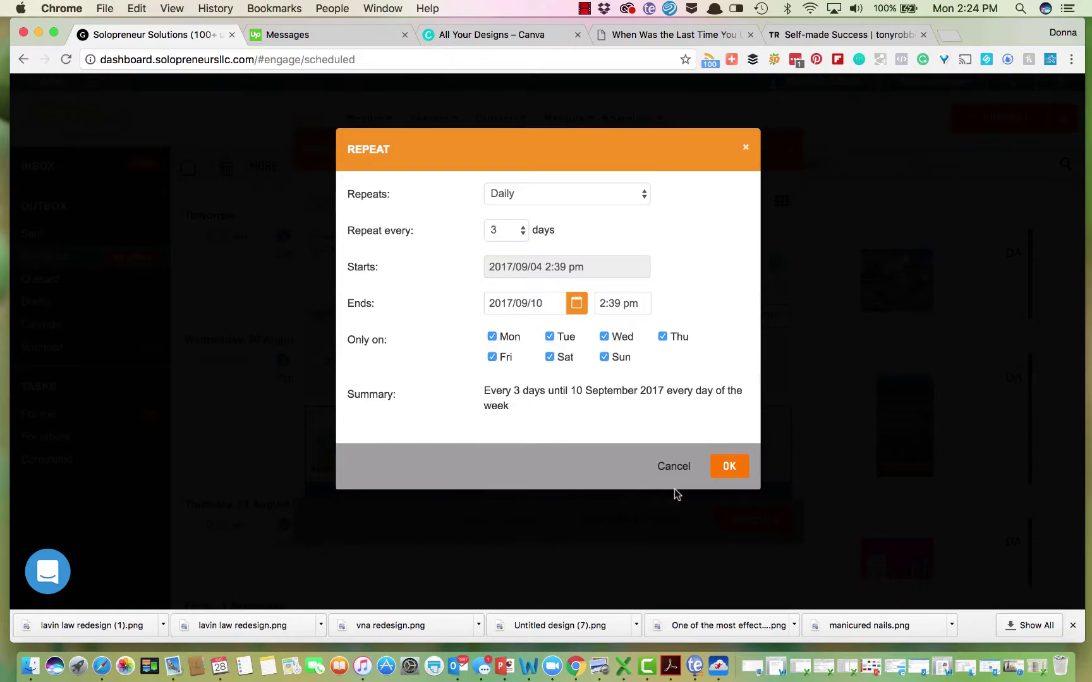
left_click(730, 467)
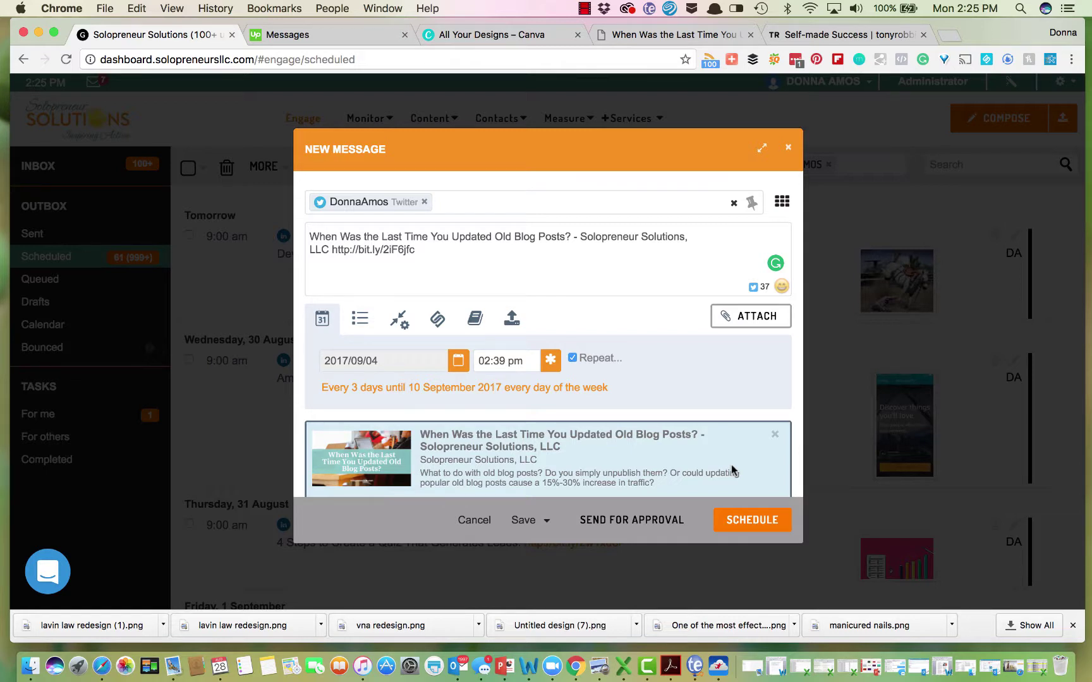
left_click(751, 520)
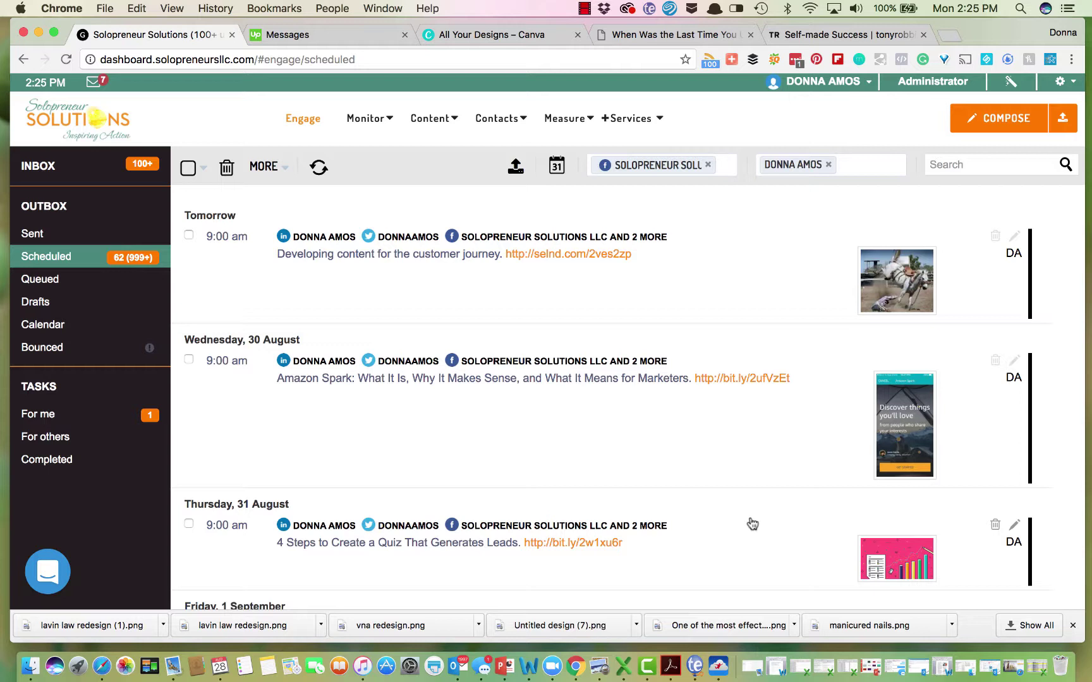
Create a message with the copied blog post text and link, addressed to the Solopreneur Solutions LLC Facebook fan page and Google+ page
left_click(1004, 123)
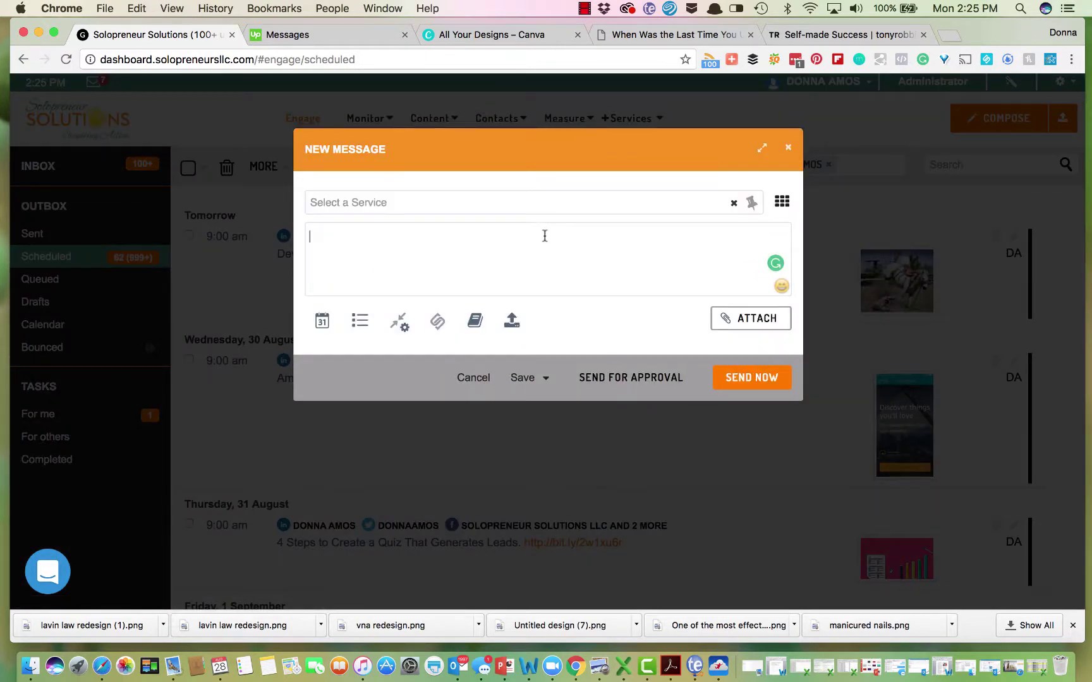
key("super+v")
left_click(493, 201)
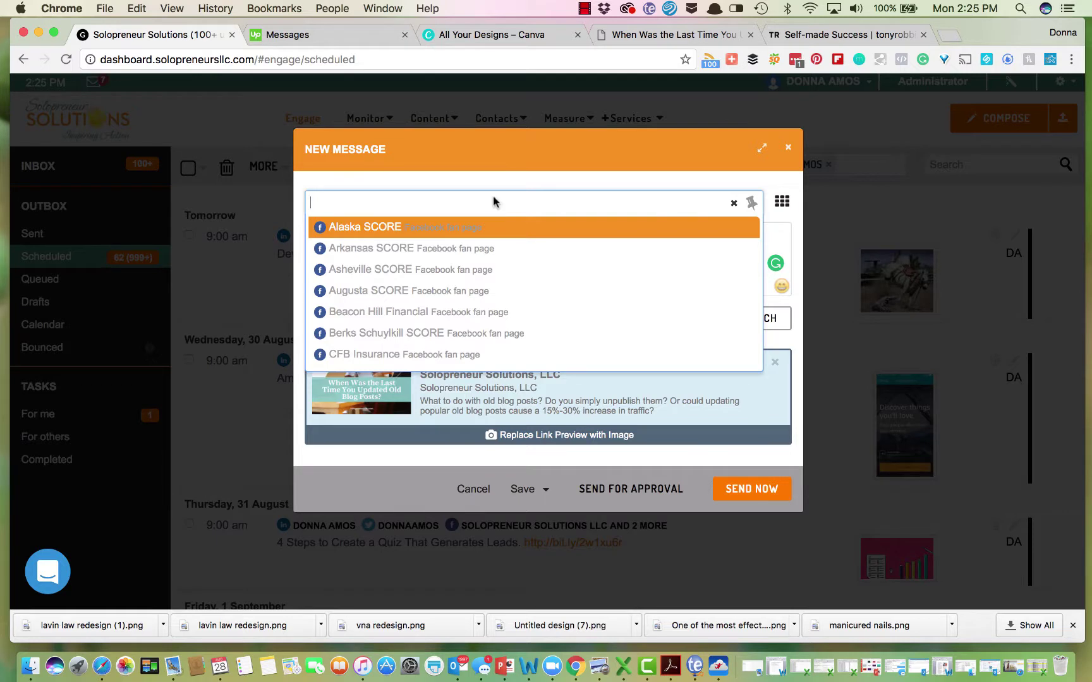
type("solo")
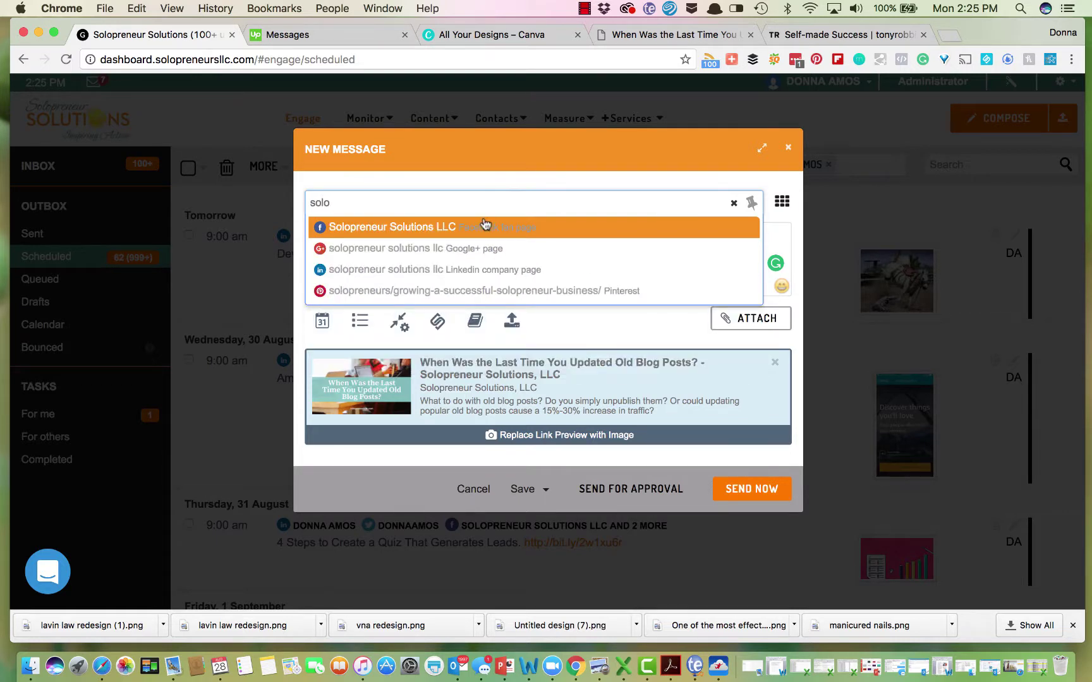
left_click(485, 225)
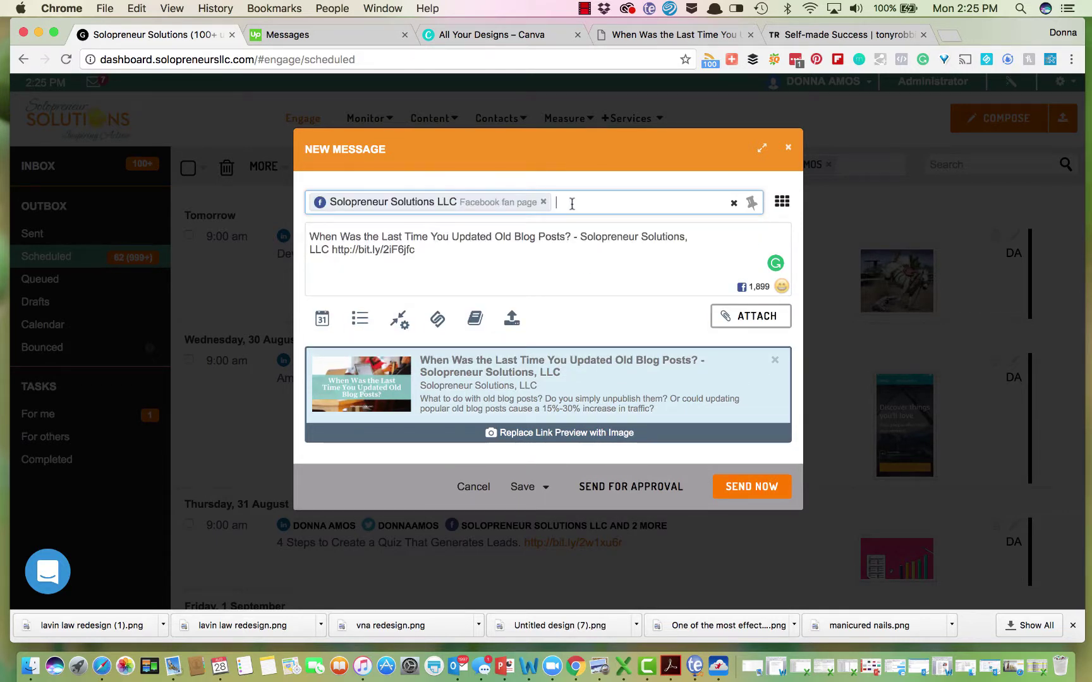
type("solo")
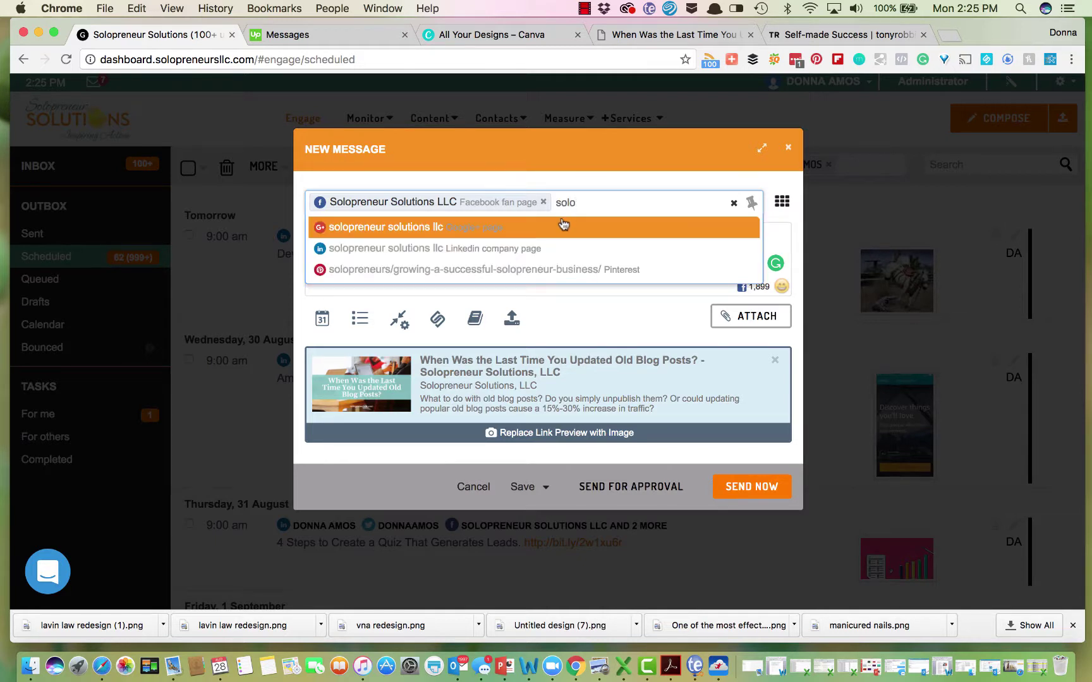
left_click(561, 226)
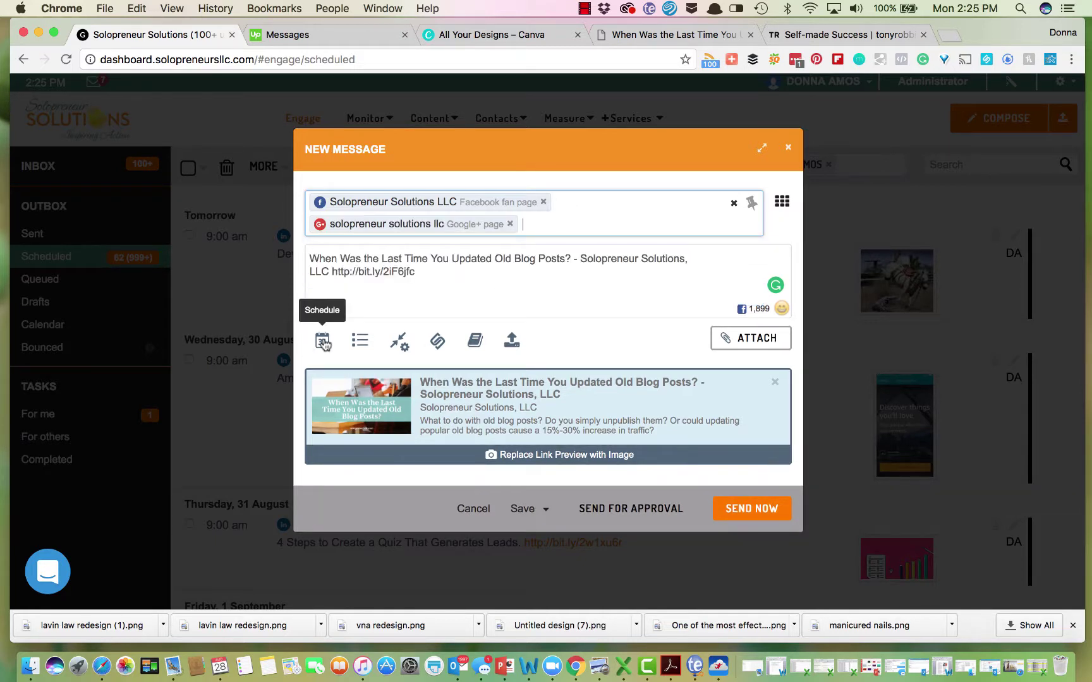
Turn on scheduling for the Facebook and Google+ message, set its date to 2017/10/23, and enable repeating
left_click(323, 341)
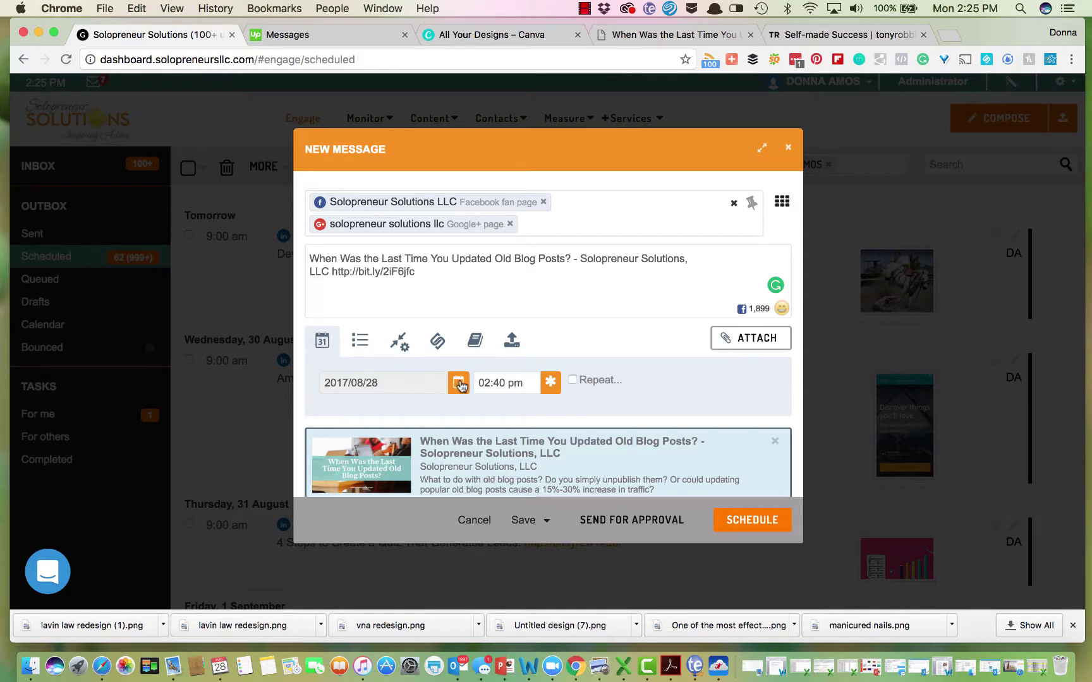
left_click(459, 385)
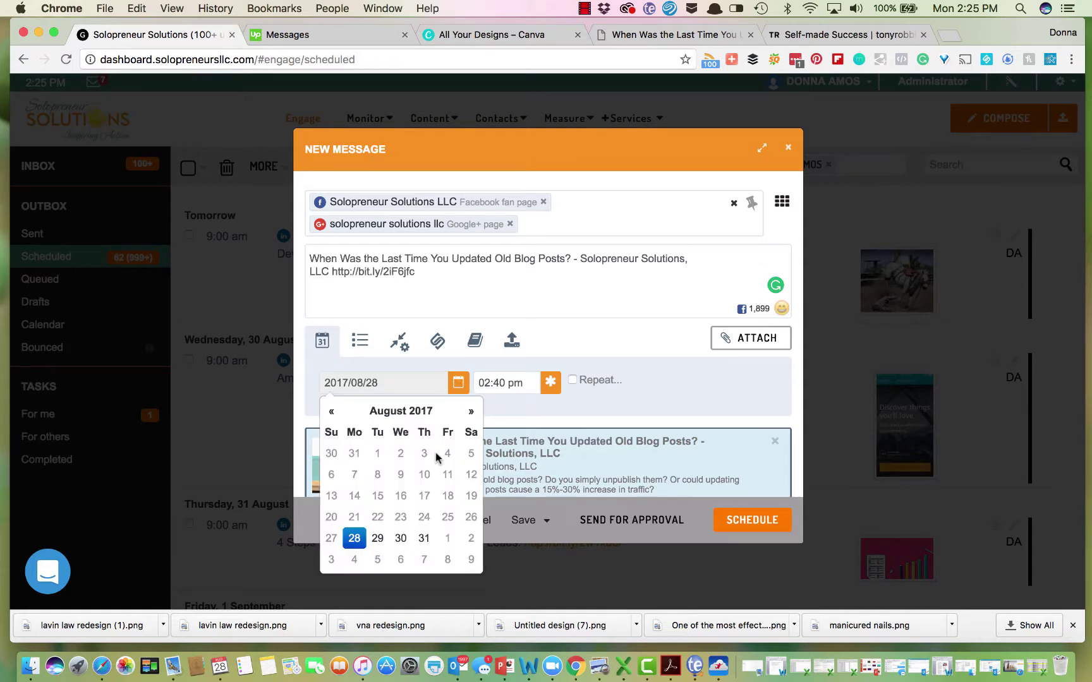
left_click(470, 413)
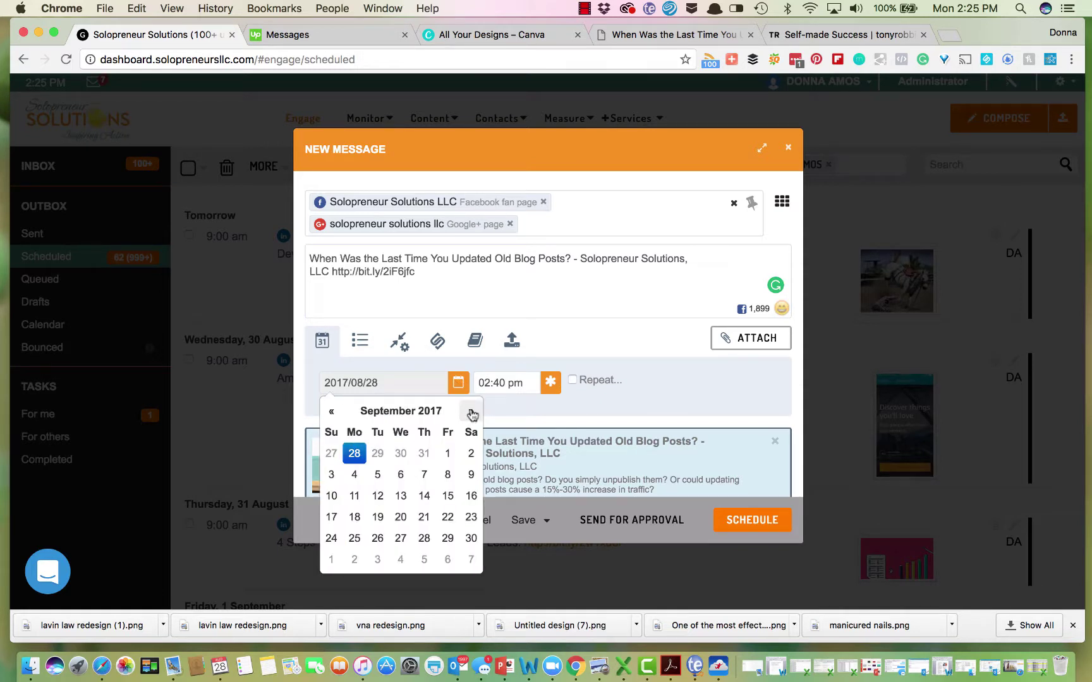
left_click(471, 413)
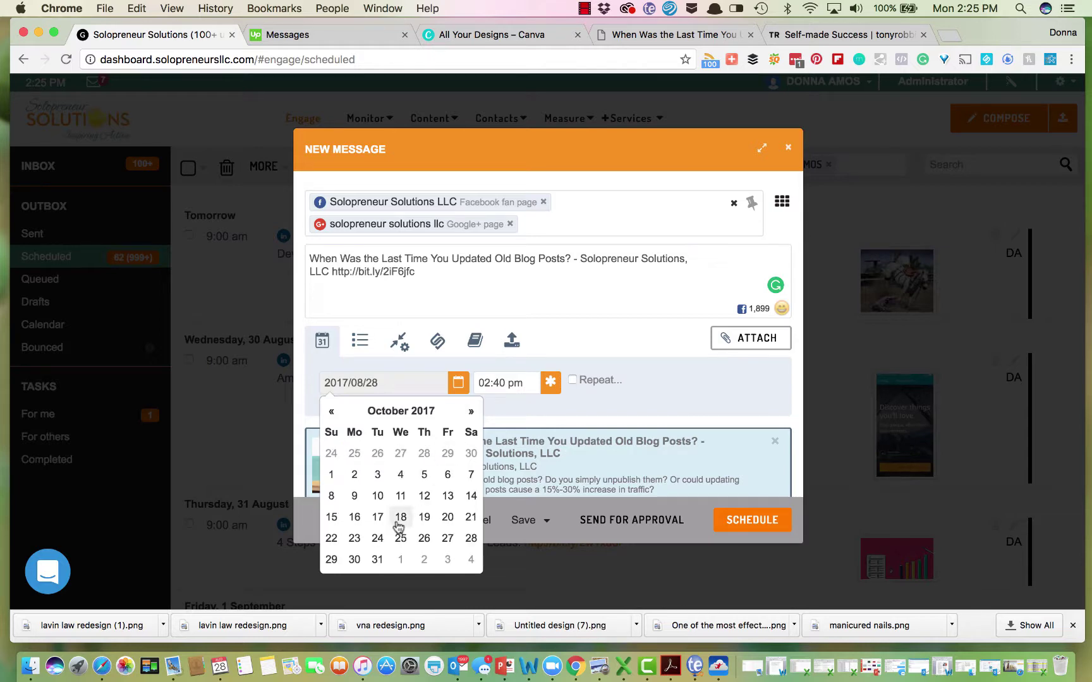
left_click(355, 538)
left_click(594, 382)
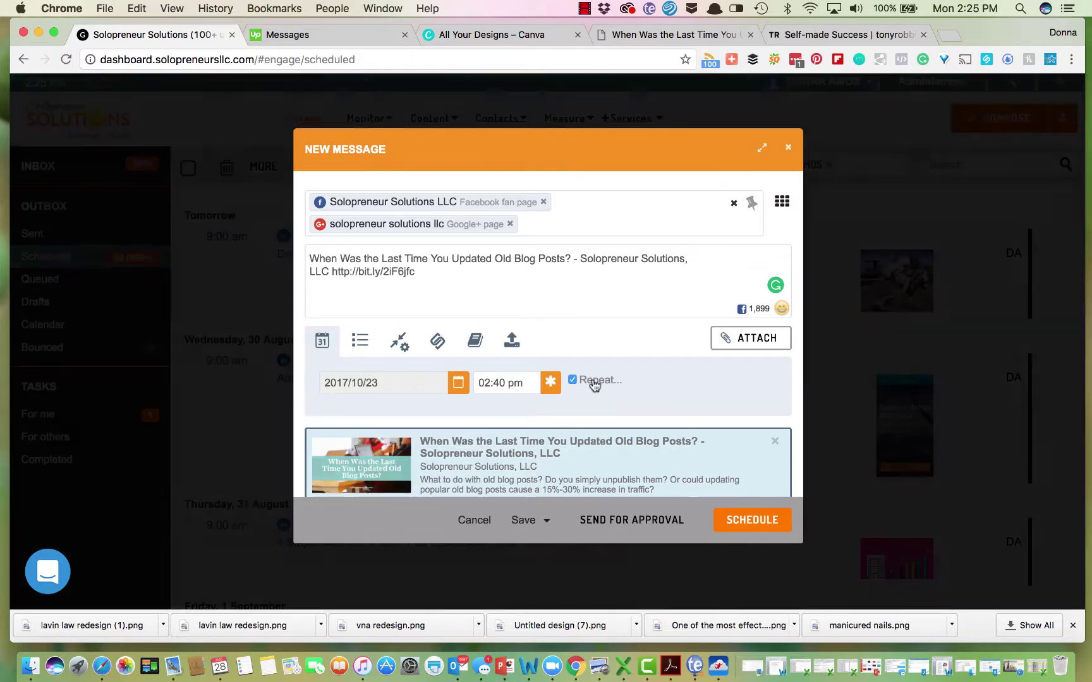
Set the message's daily repeat interval to 50 days
left_click(519, 230)
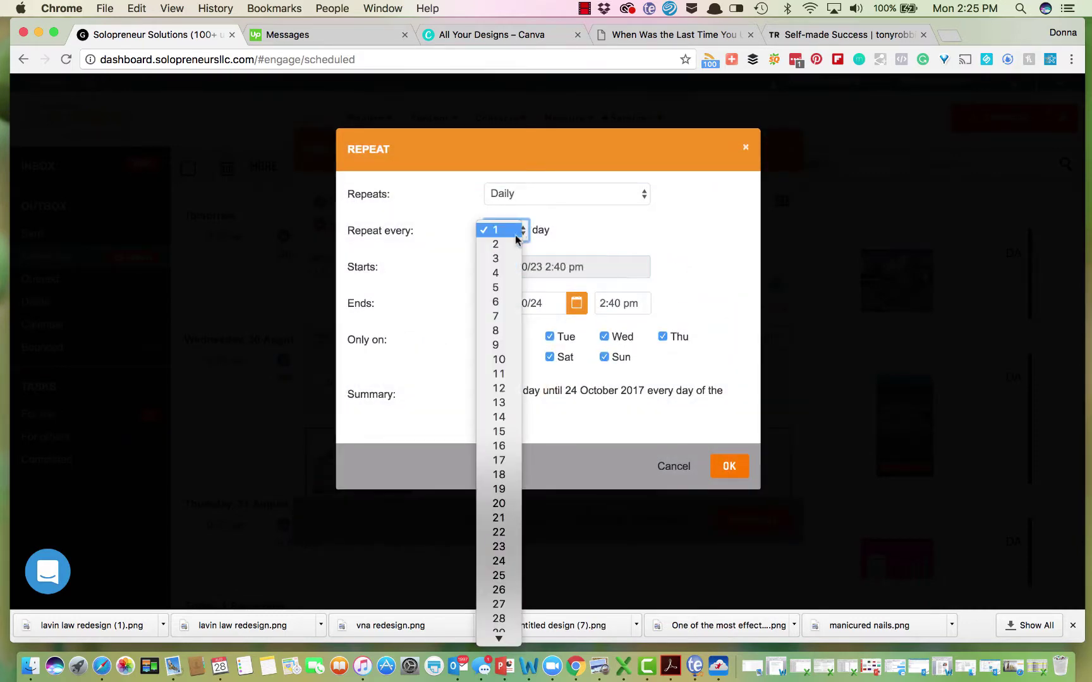
left_click(505, 245)
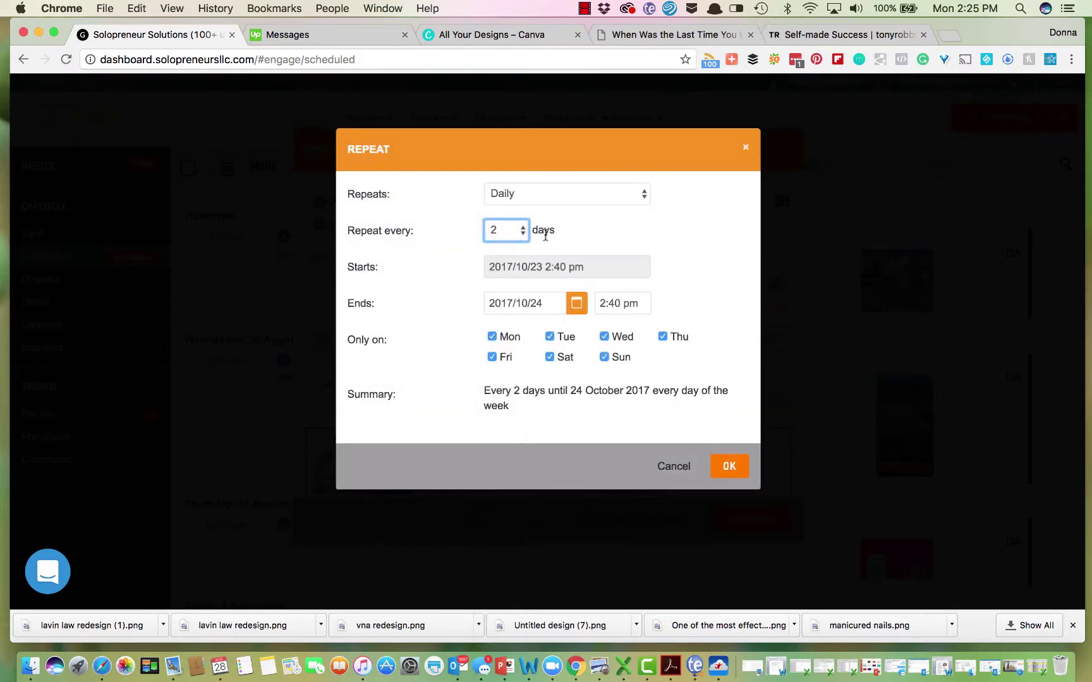
left_click(522, 232)
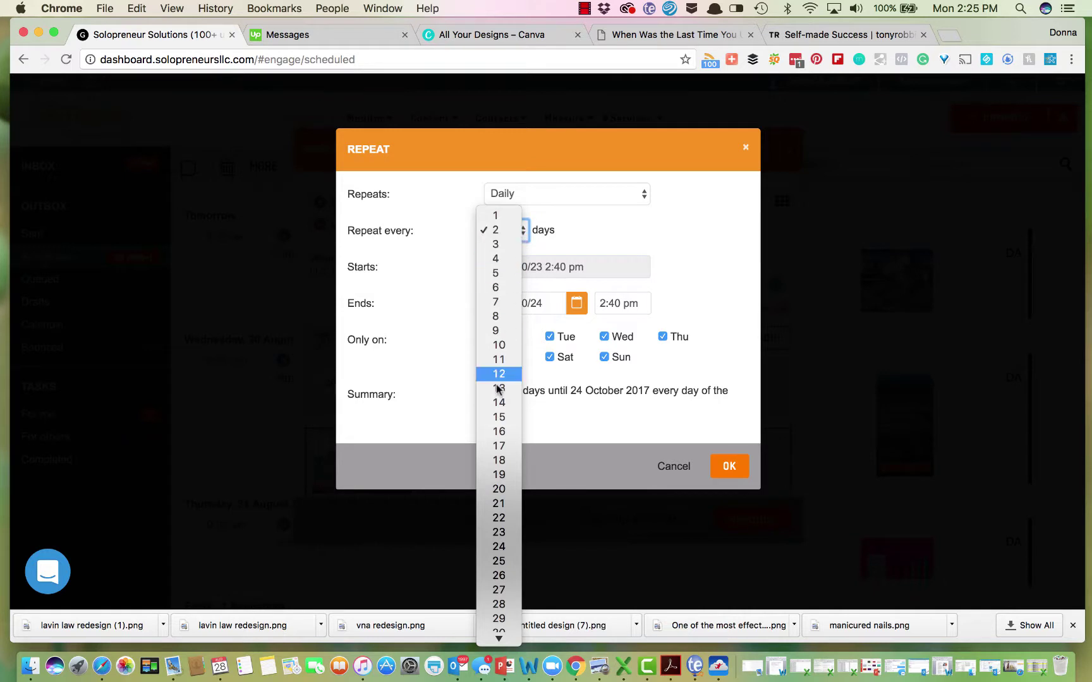
scroll(498, 379, "down", 5)
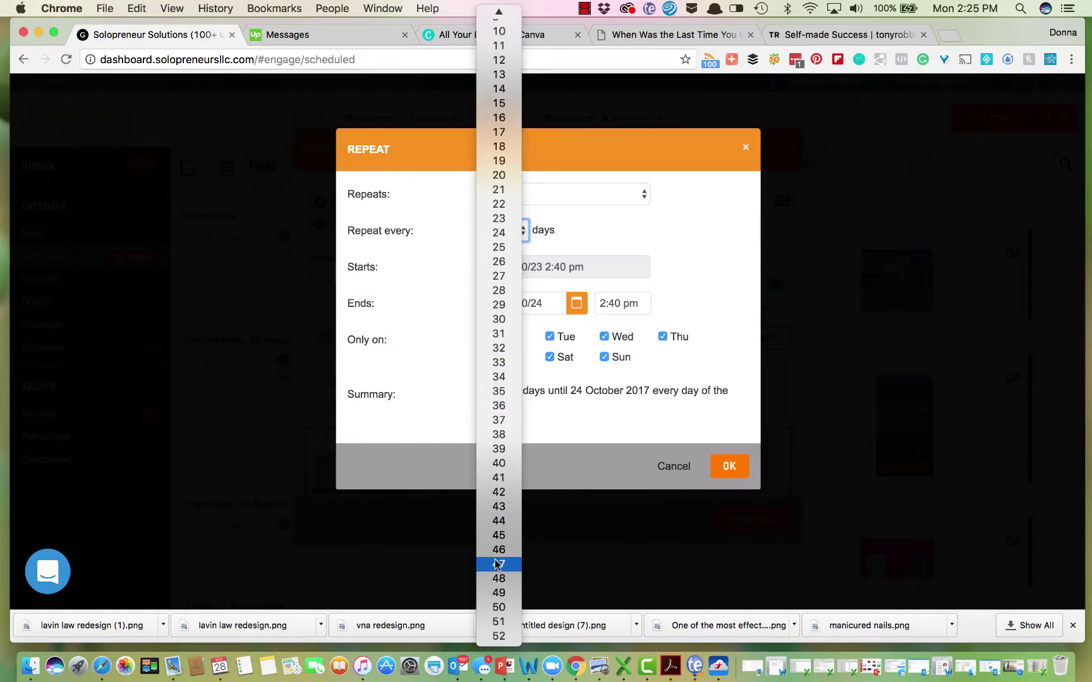
left_click(498, 606)
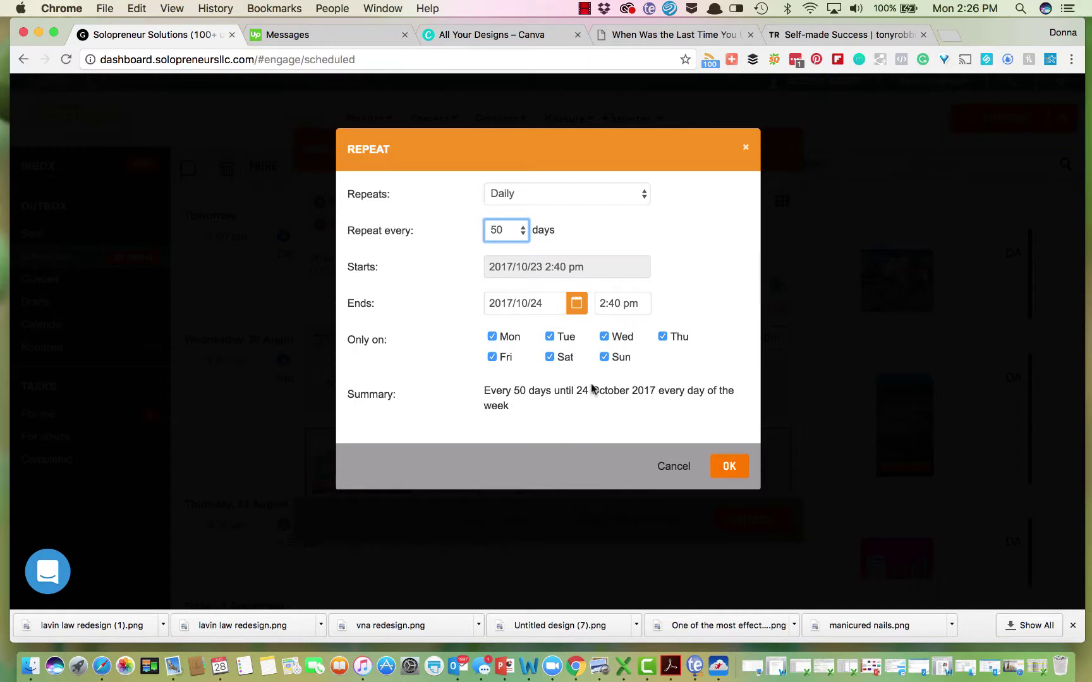
Set the message to repeat monthly, every 2 months, and schedule it
left_click(645, 196)
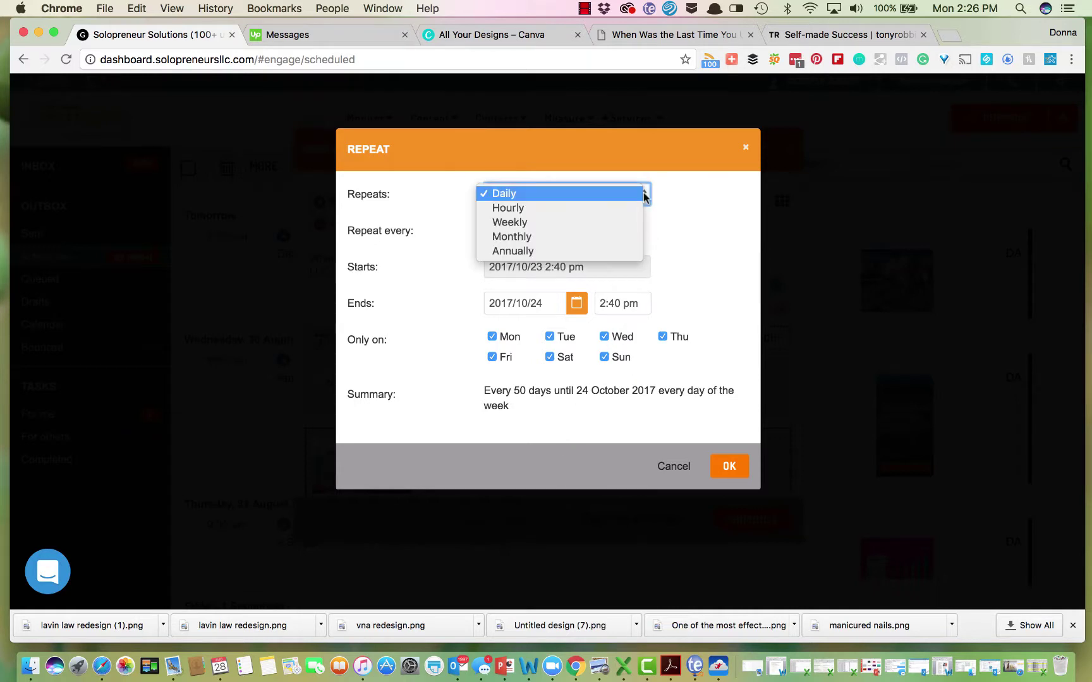
left_click(623, 236)
left_click(506, 230)
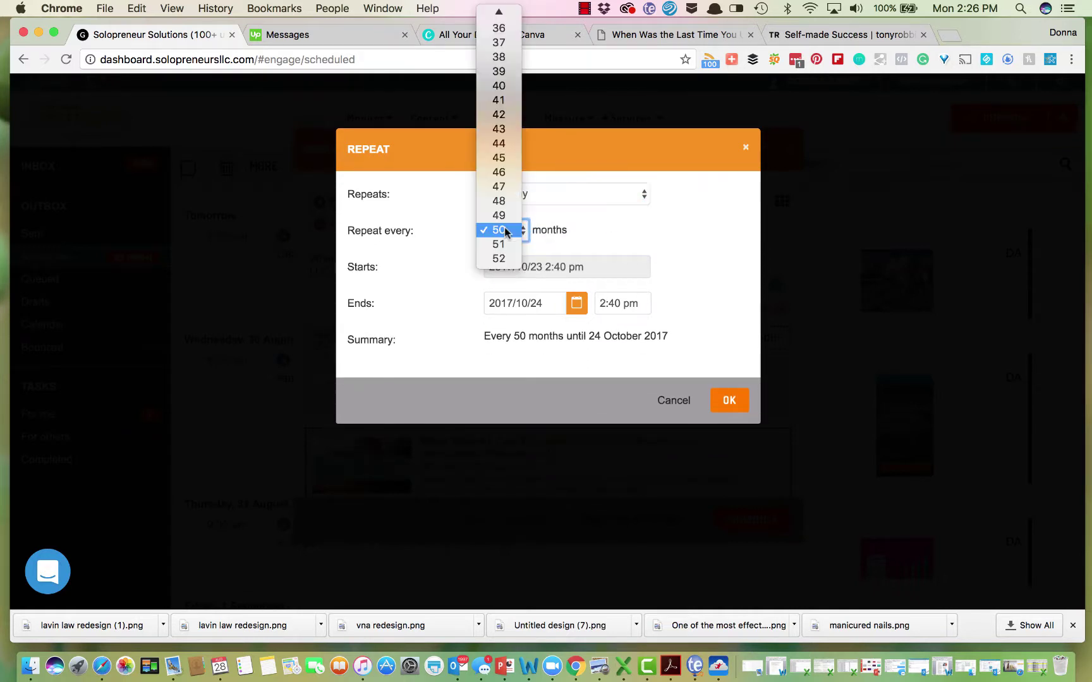
scroll(498, 82, "up", 10)
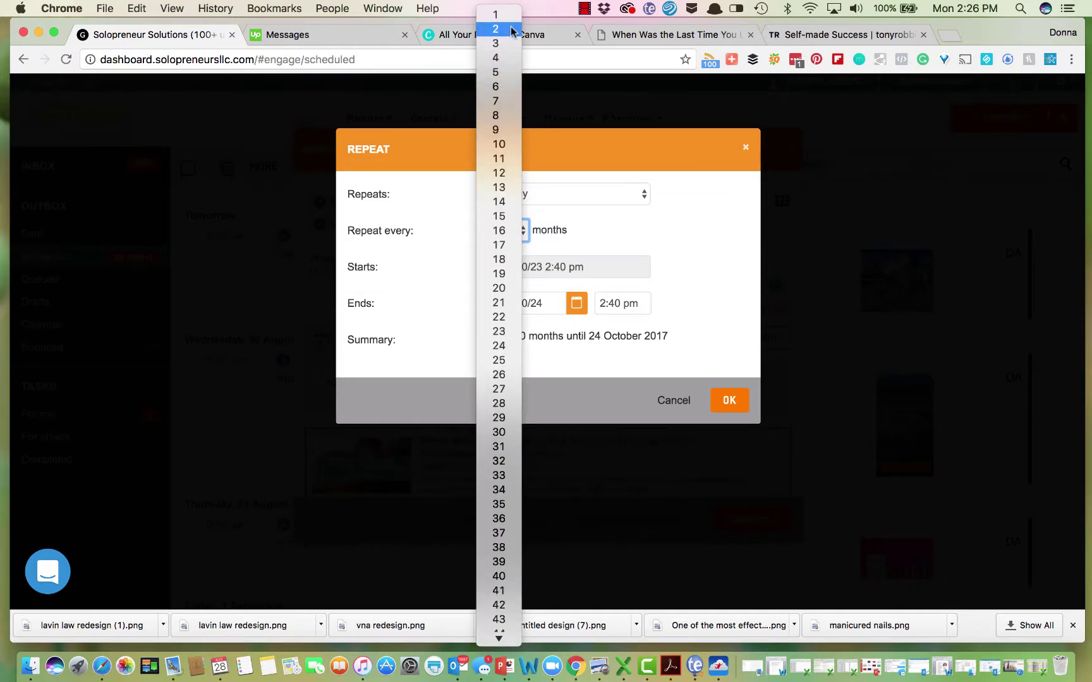
left_click(511, 31)
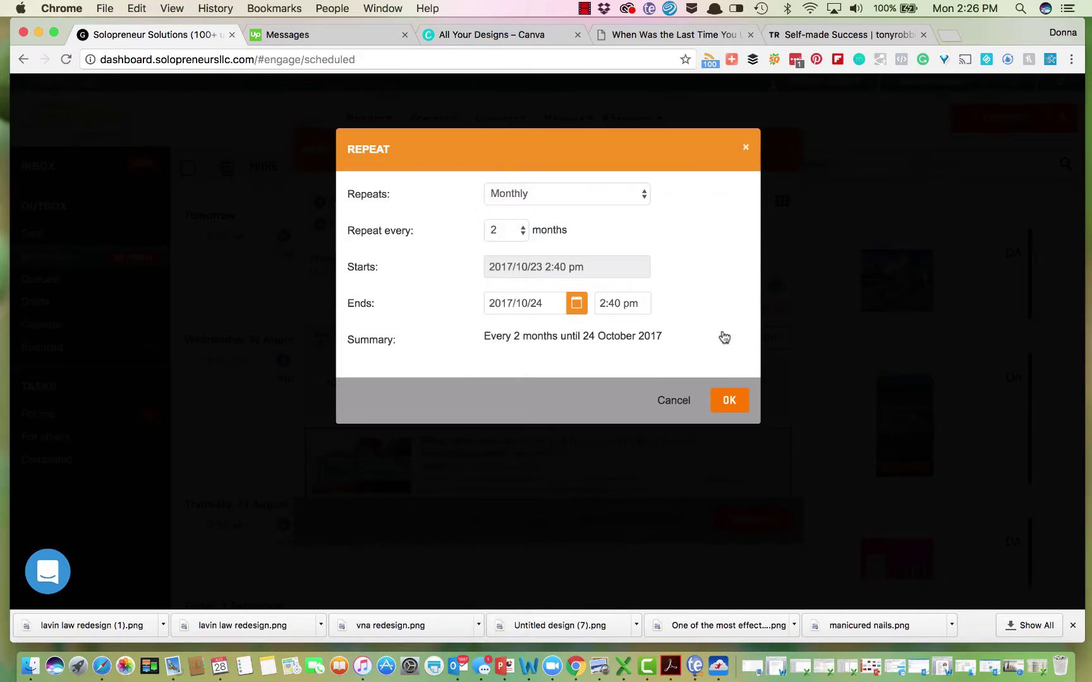
left_click(729, 402)
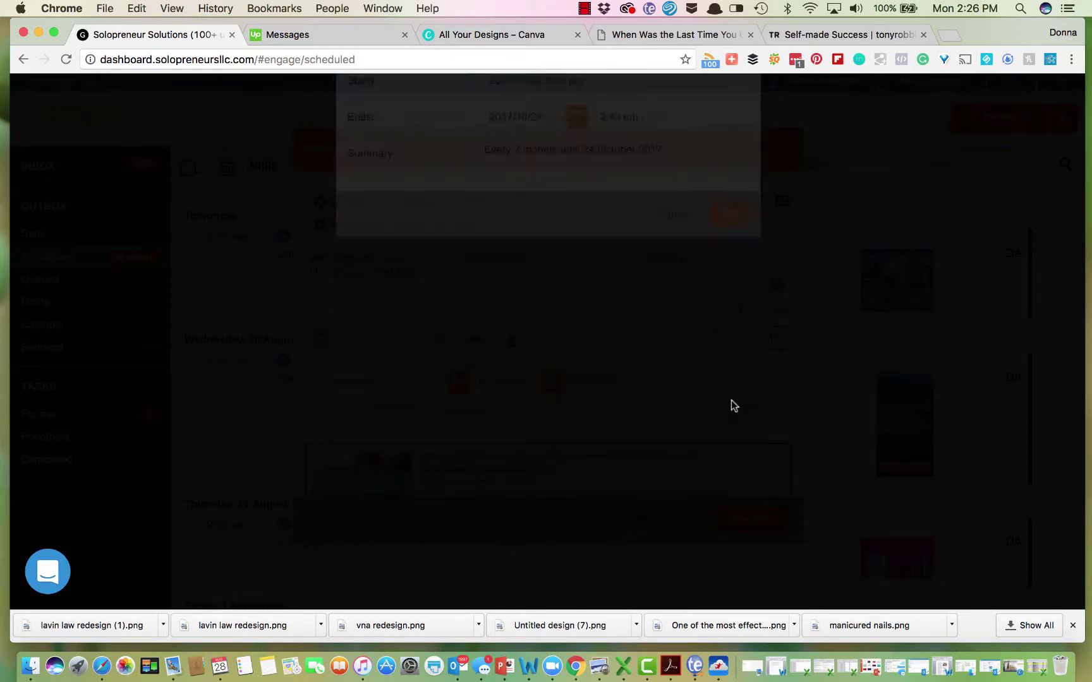
left_click(768, 518)
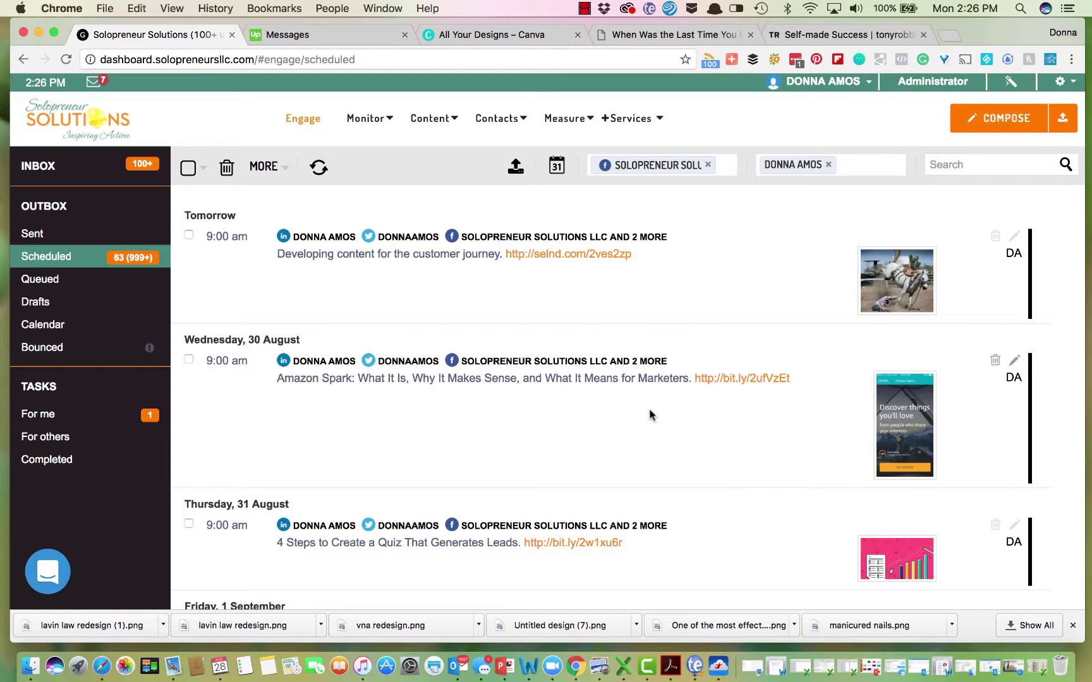
Open the Facebook and Google+ message scheduled for Monday, 23 October for editing and bring up its repeat settings
scroll(731, 328, "down", 5)
scroll(732, 324, "down", 2)
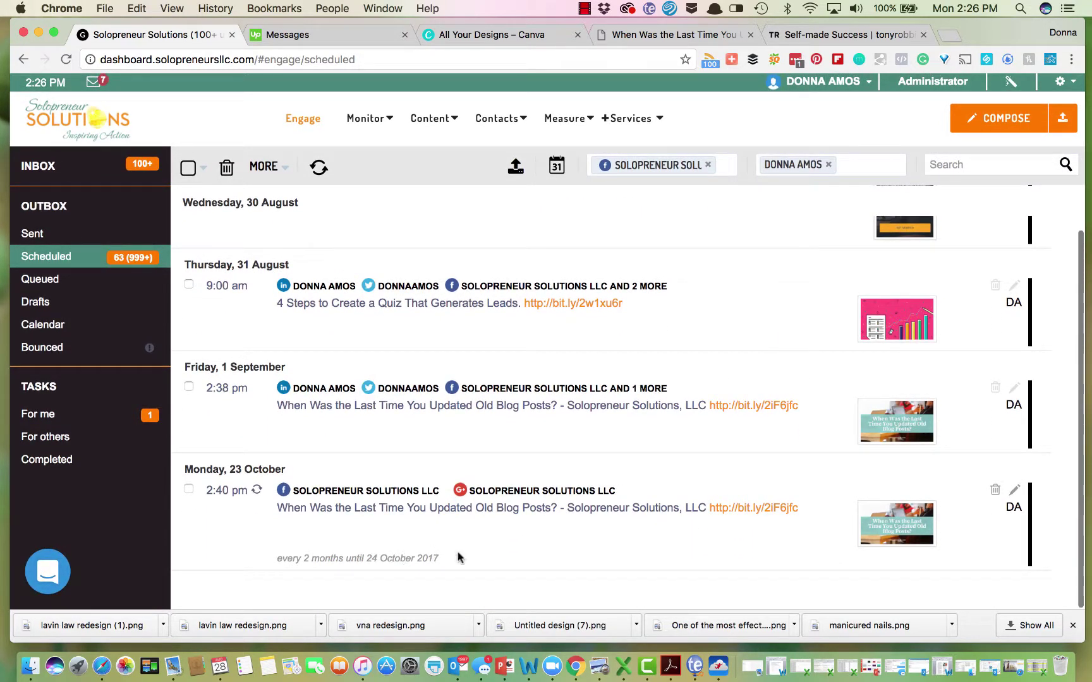
left_click(1014, 492)
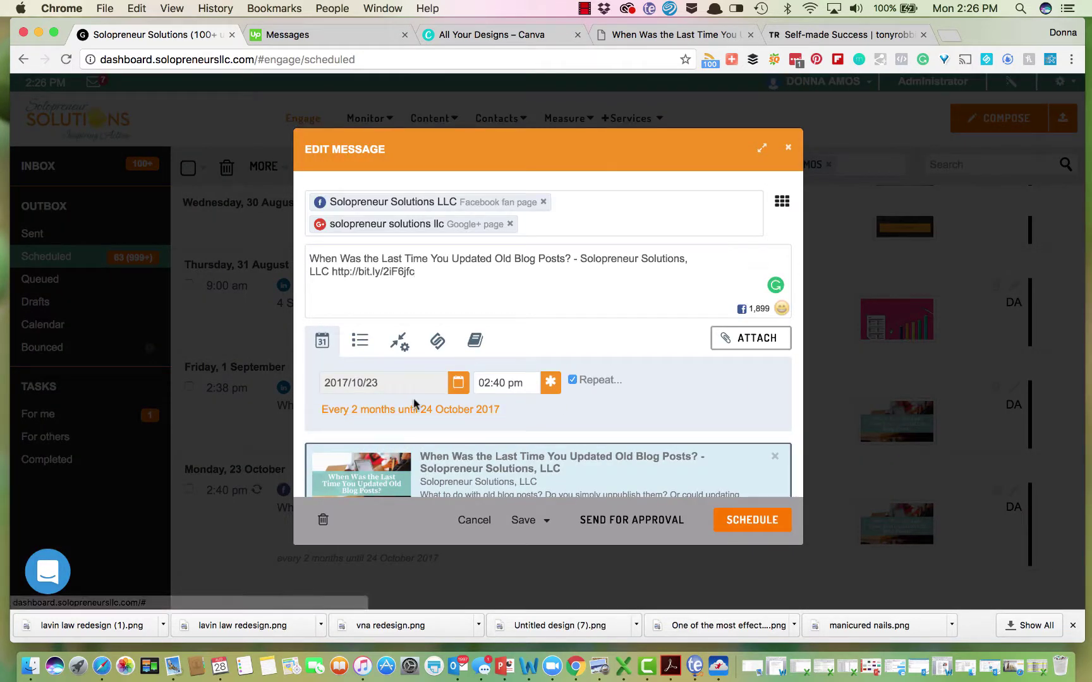
left_click(473, 410)
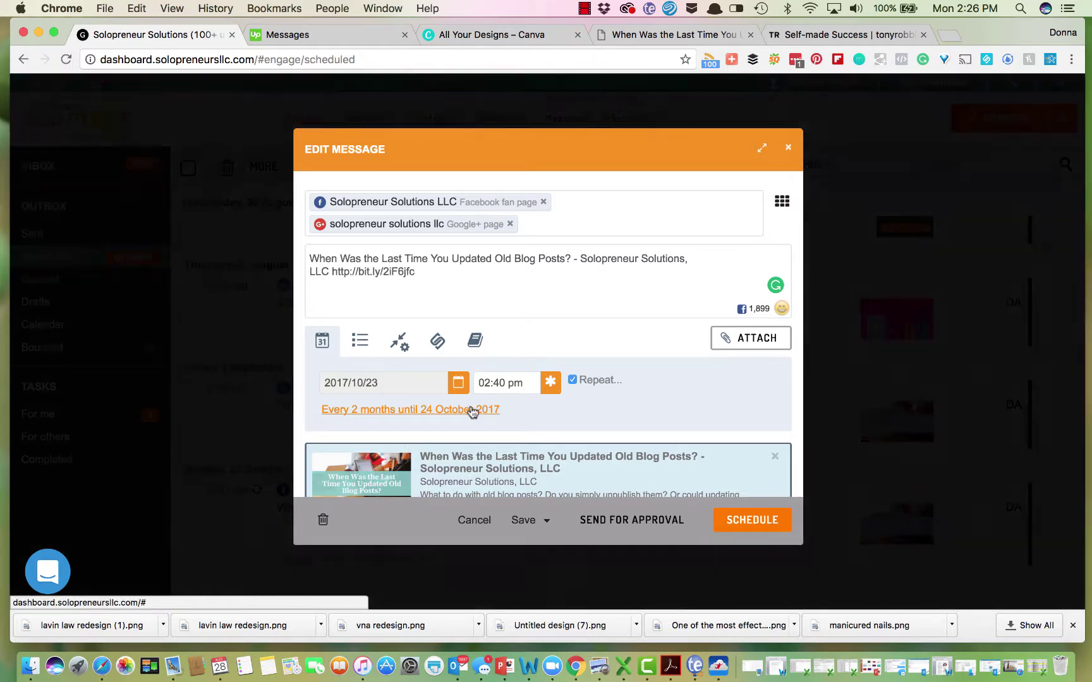
Try to extend the message's repeat end date to August 2018, and schedule the message again
left_click(574, 306)
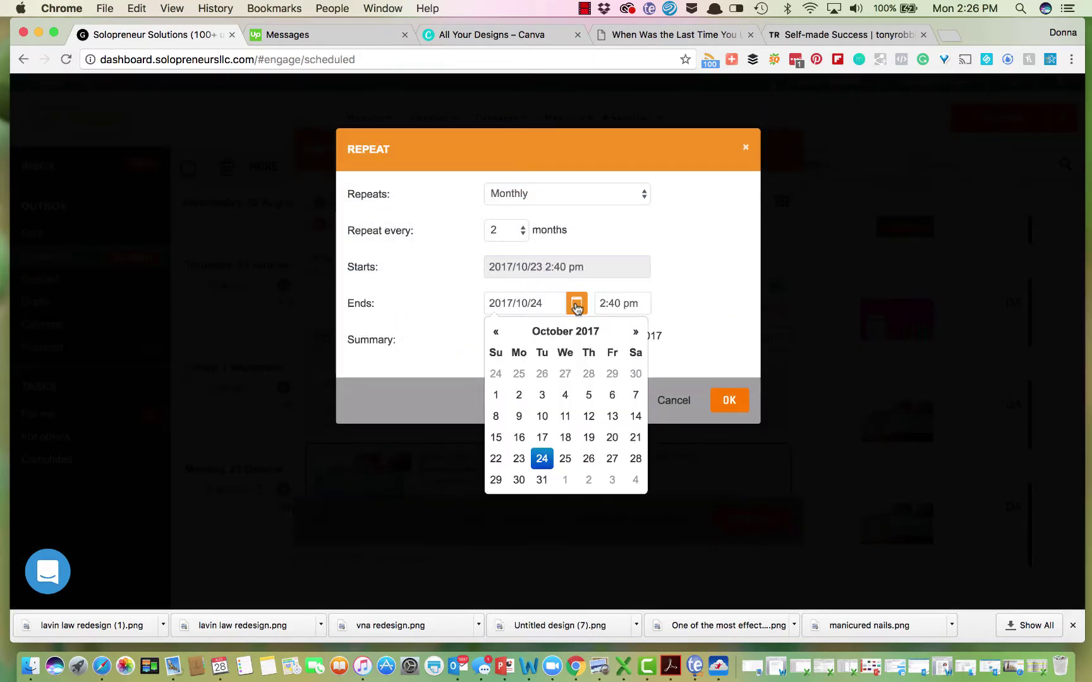
left_click(636, 333)
left_click(636, 333)
left_click(636, 332)
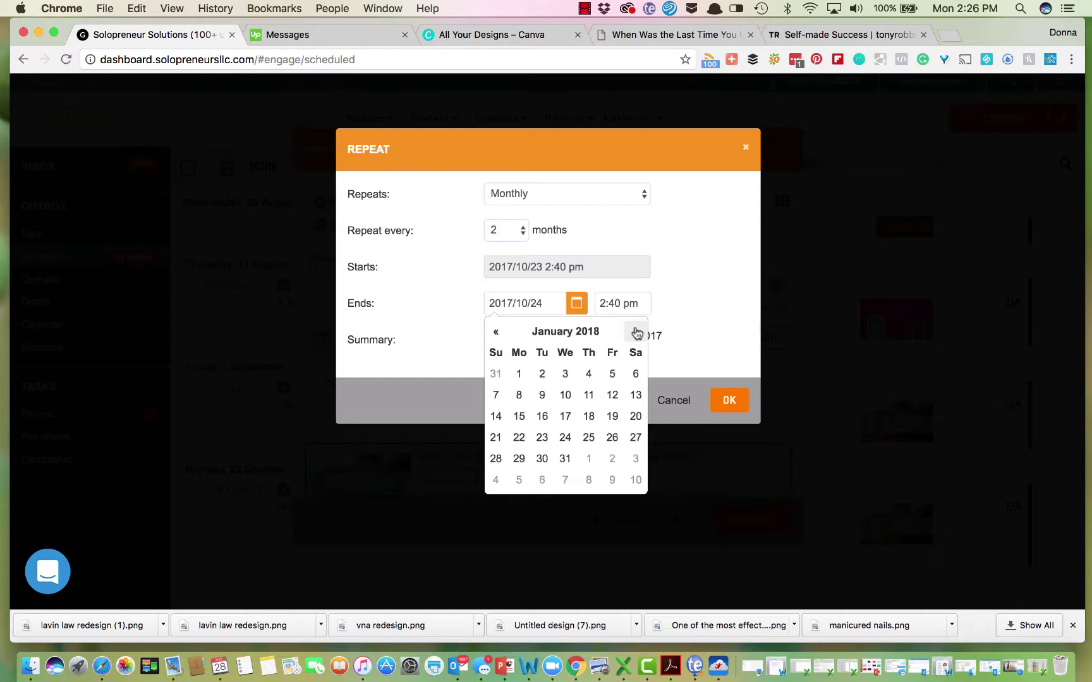
left_click(636, 333)
left_click(636, 333)
left_click(636, 333)
left_click(636, 333)
left_click(636, 333)
left_click(636, 333)
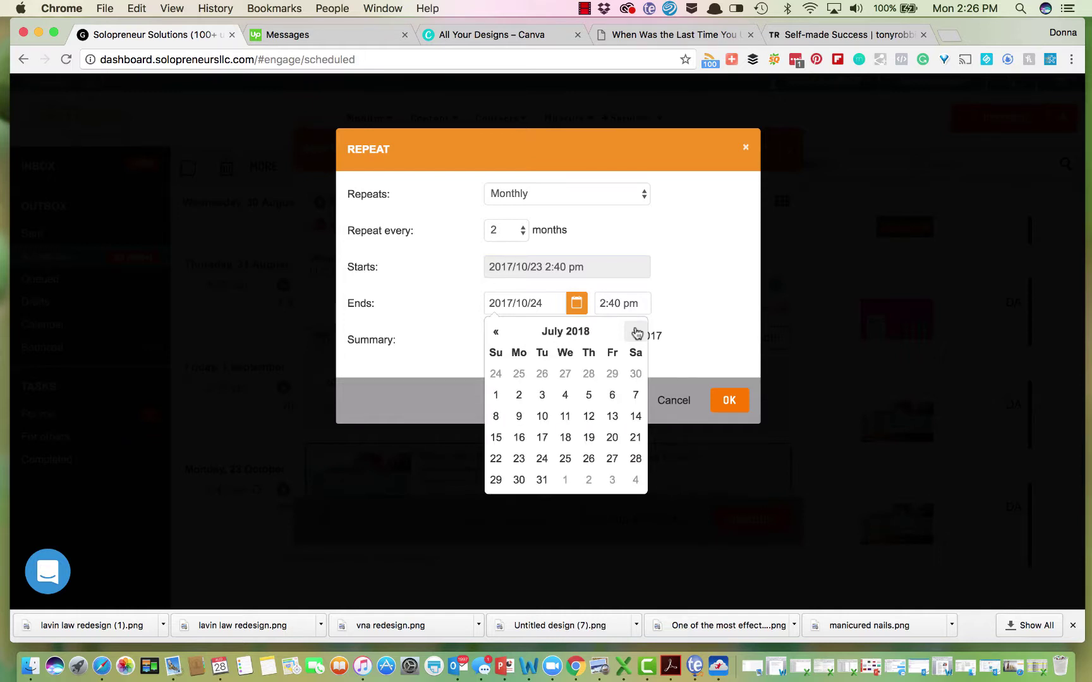
left_click(636, 333)
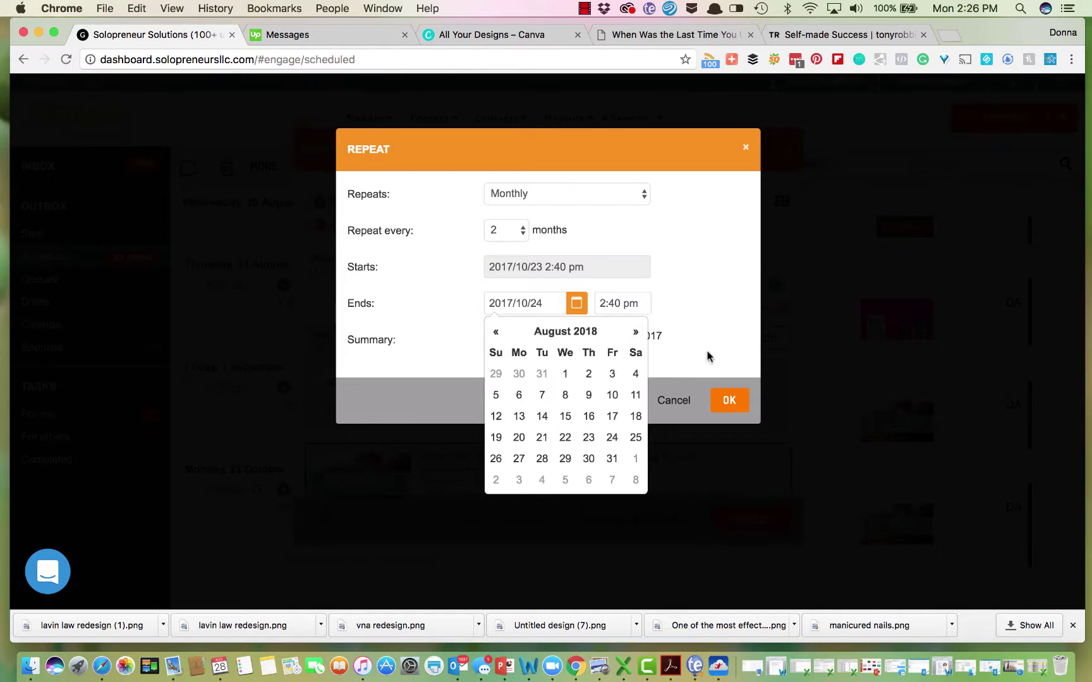
left_click(706, 400)
left_click(731, 399)
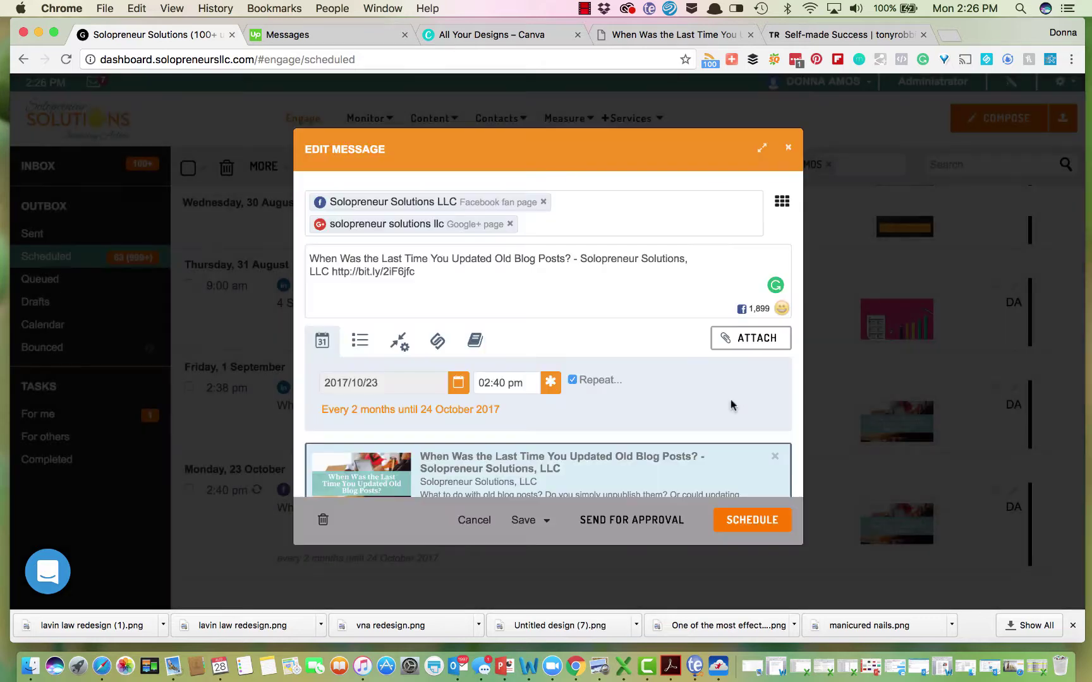
left_click(750, 518)
scroll(750, 516, "down", 5)
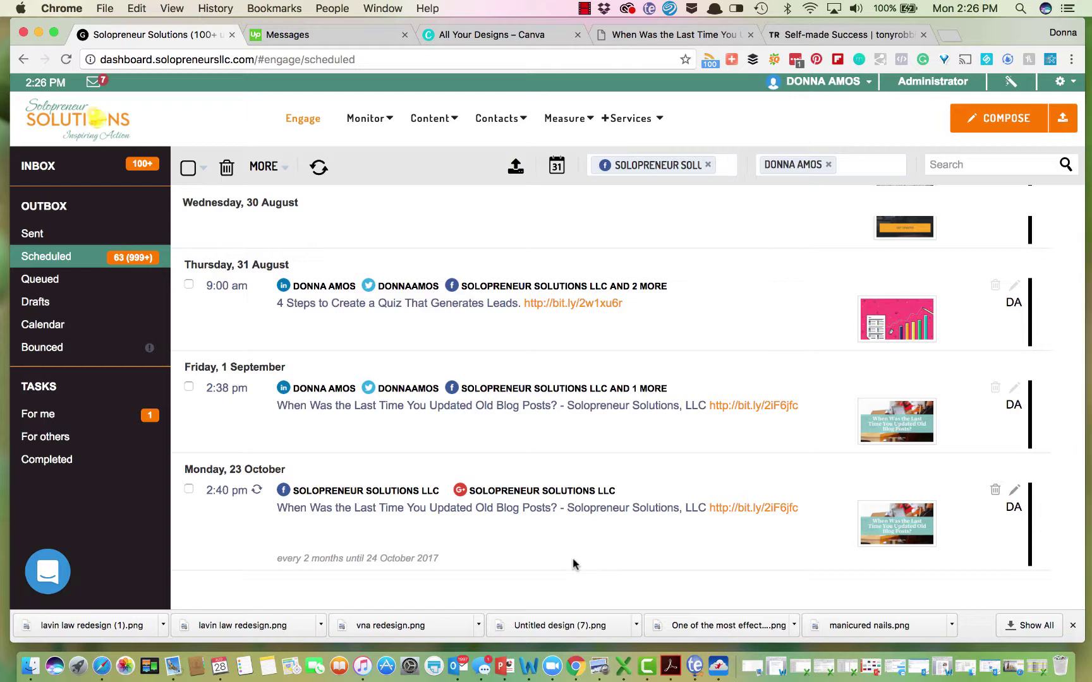
scroll(572, 559, "up", 2)
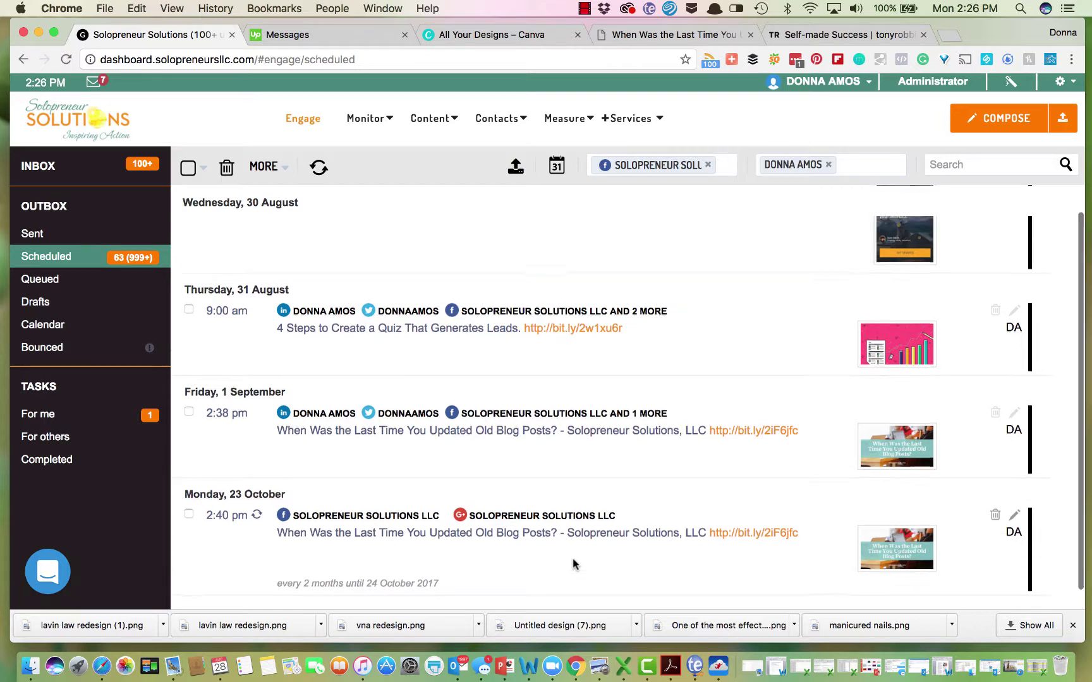
scroll(572, 562, "up", 2)
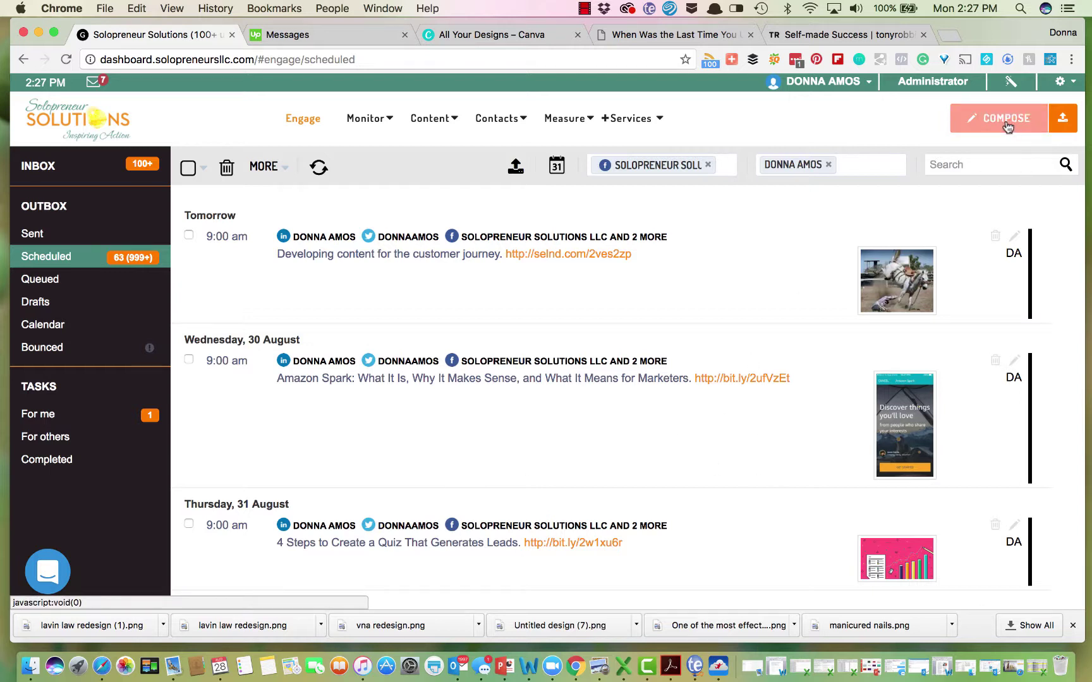
Open the content suggestions and select the SCORE_ATLANTA Twitter account for the recommendations
mouse_move(437, 128)
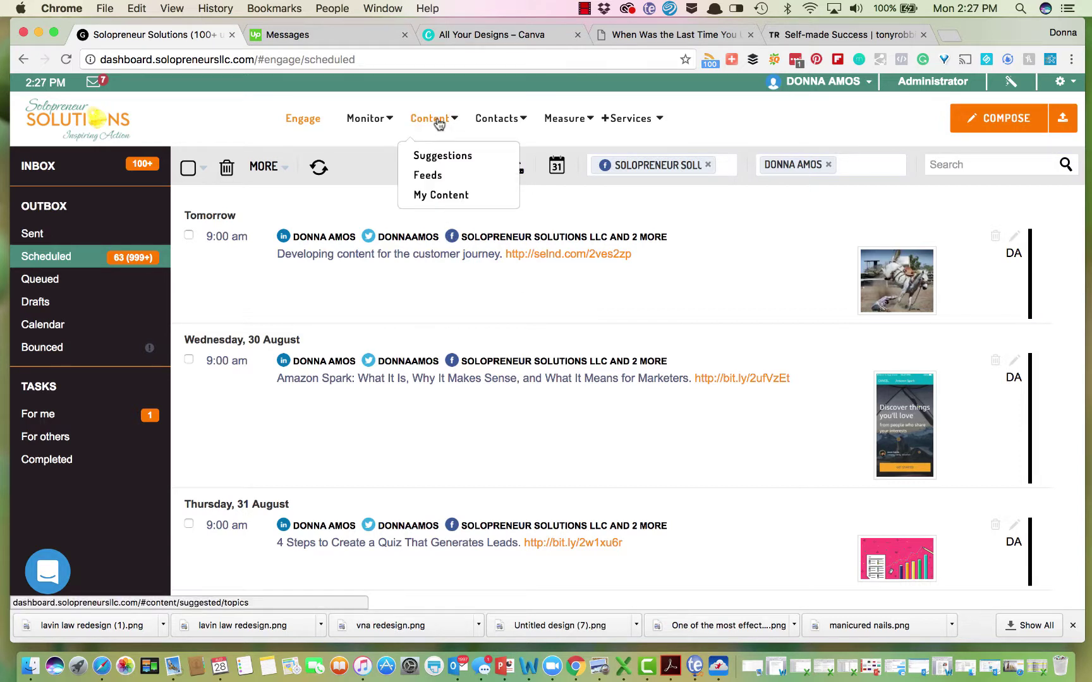
left_click(453, 161)
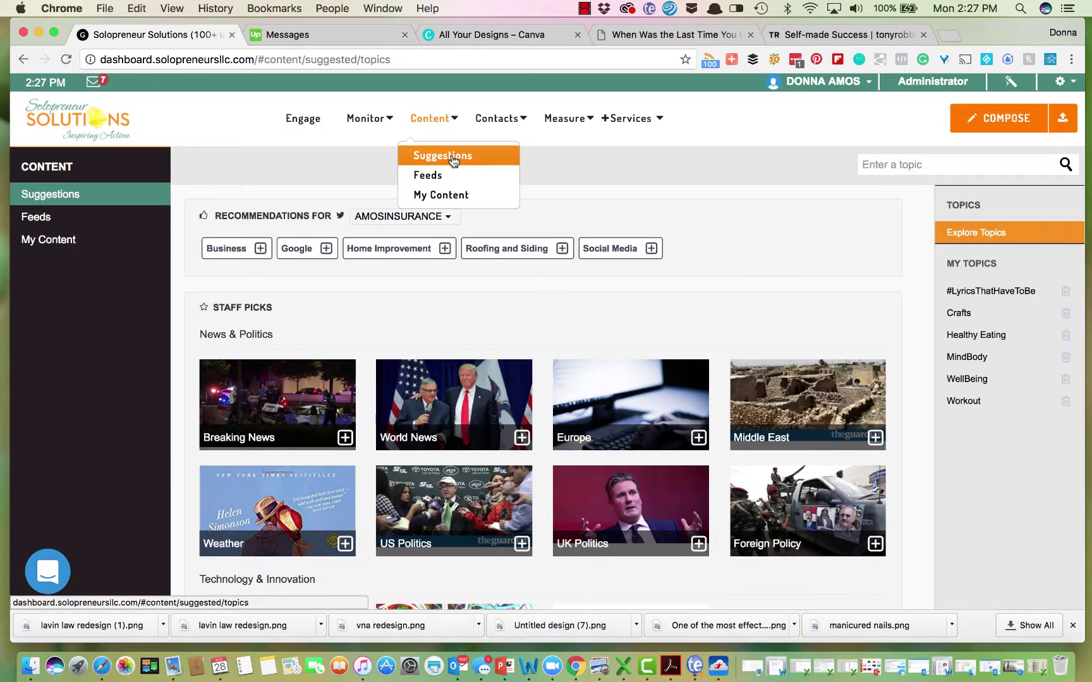
left_click(448, 217)
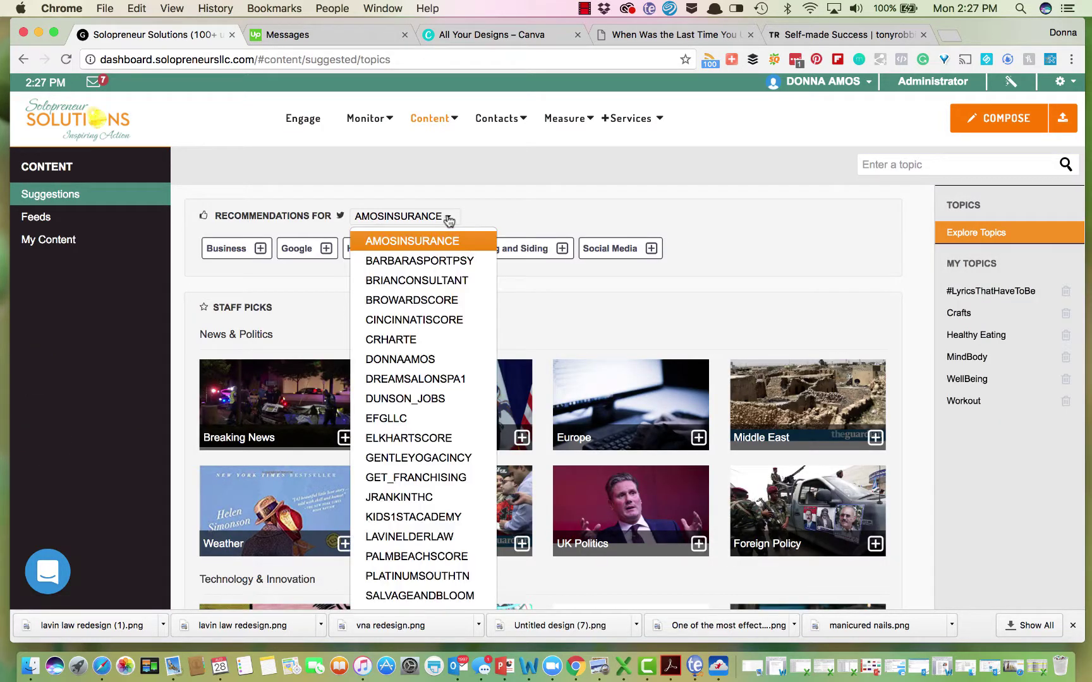
scroll(417, 394, "down", 15)
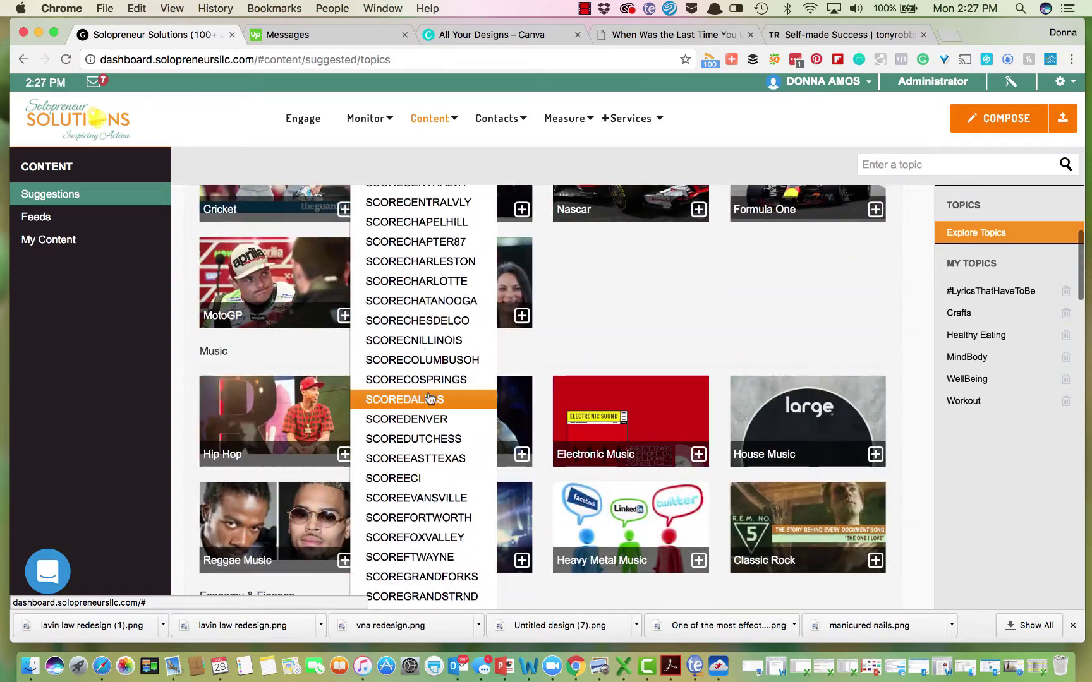
scroll(429, 398, "down", 15)
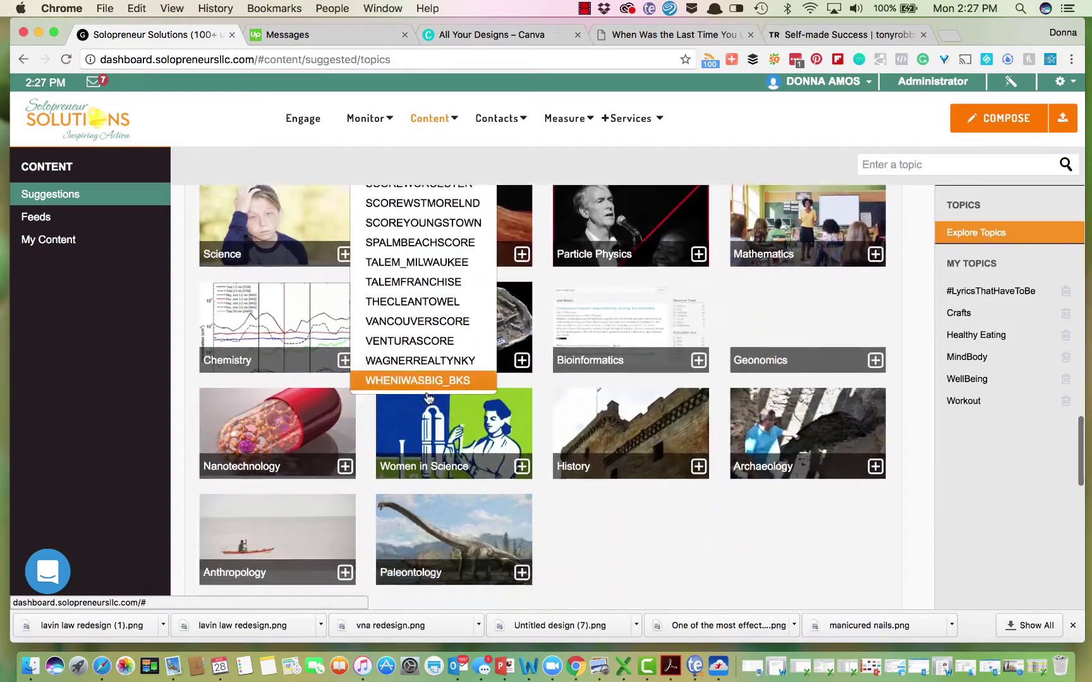
scroll(428, 398, "up", 5)
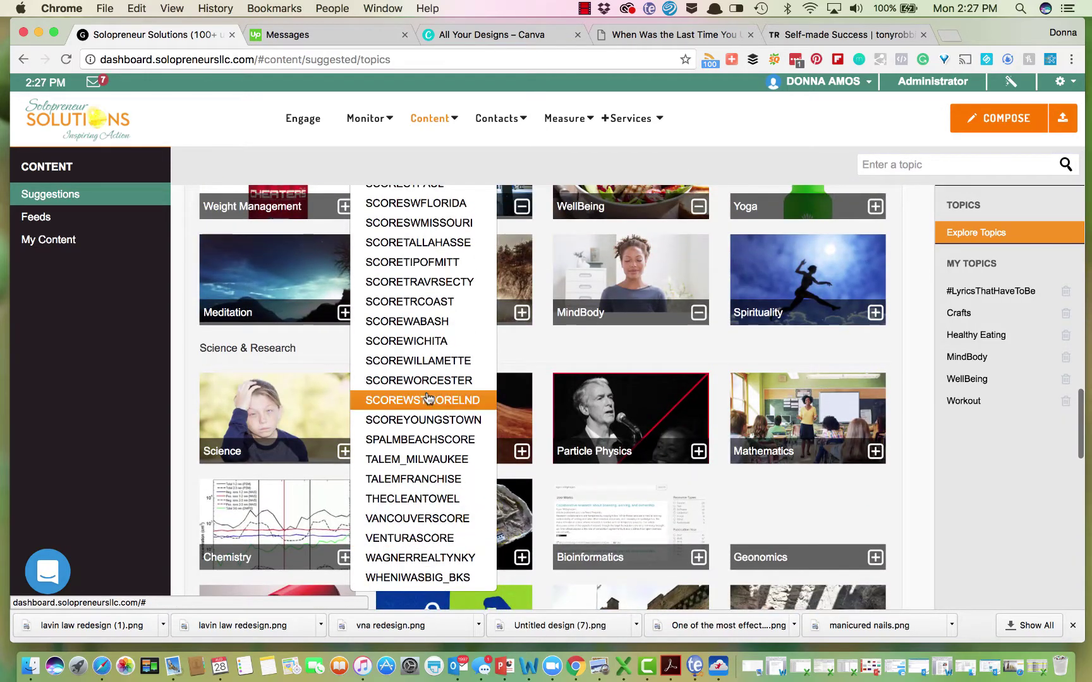
scroll(429, 398, "up", 1)
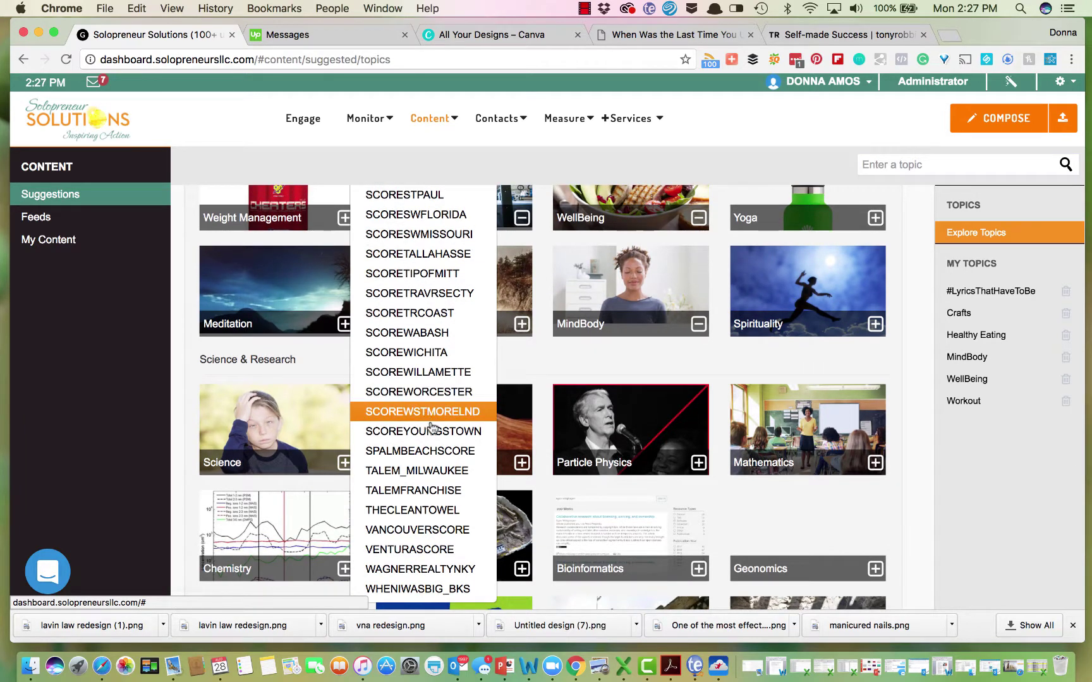
scroll(435, 458, "up", 3)
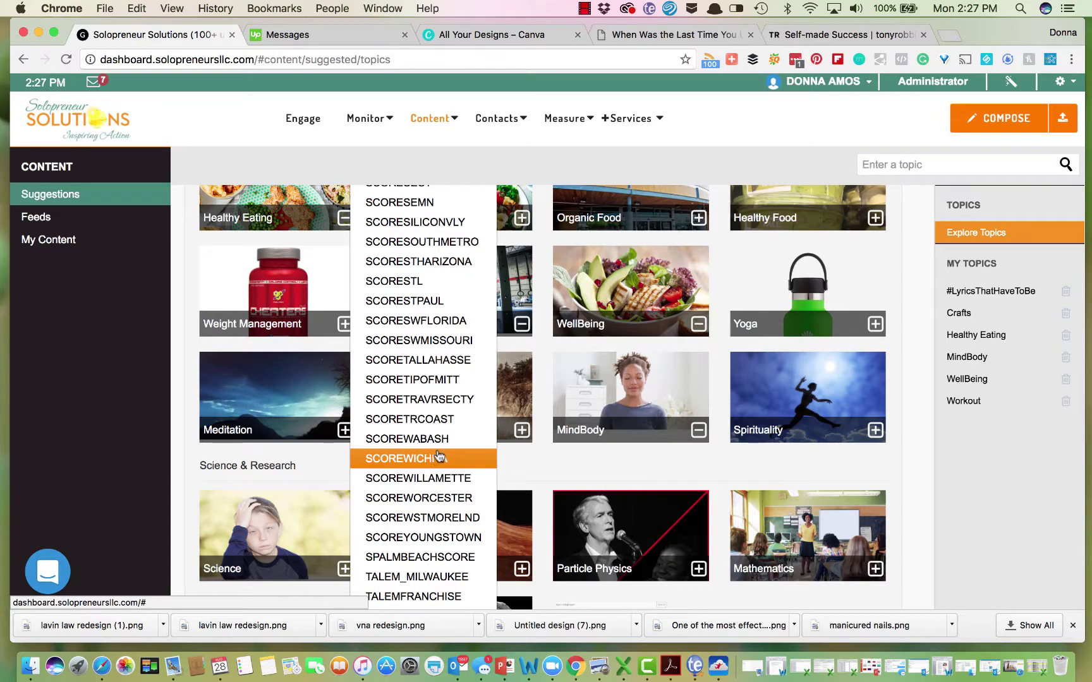
scroll(437, 455, "down", 1)
scroll(439, 455, "down", 1)
scroll(439, 454, "up", 5)
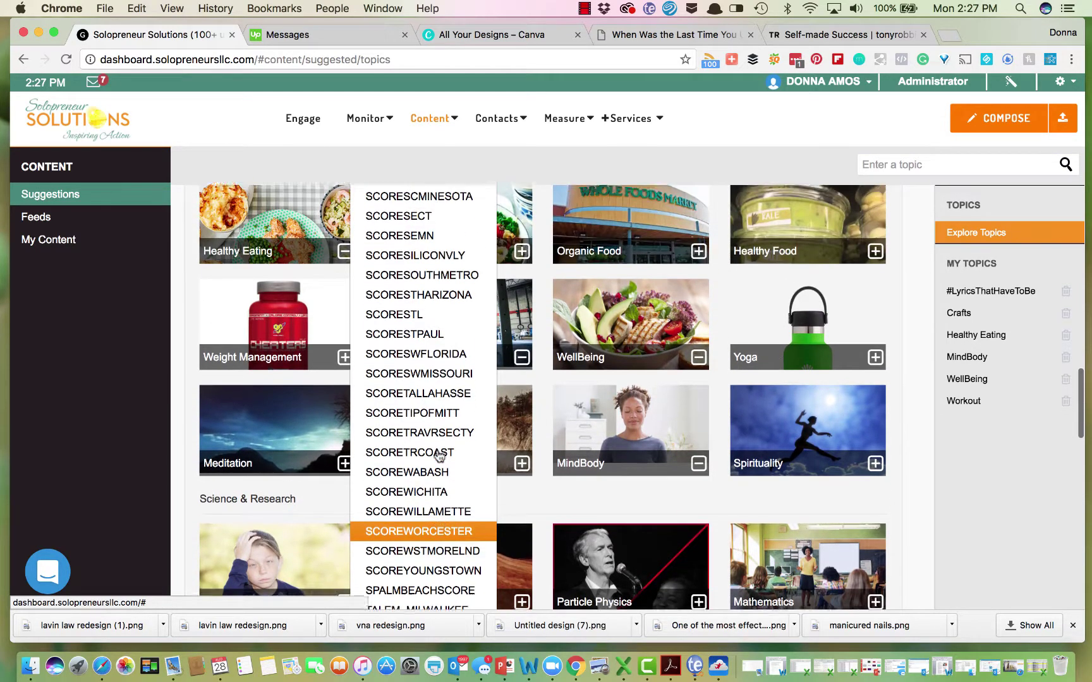
scroll(439, 455, "up", 6)
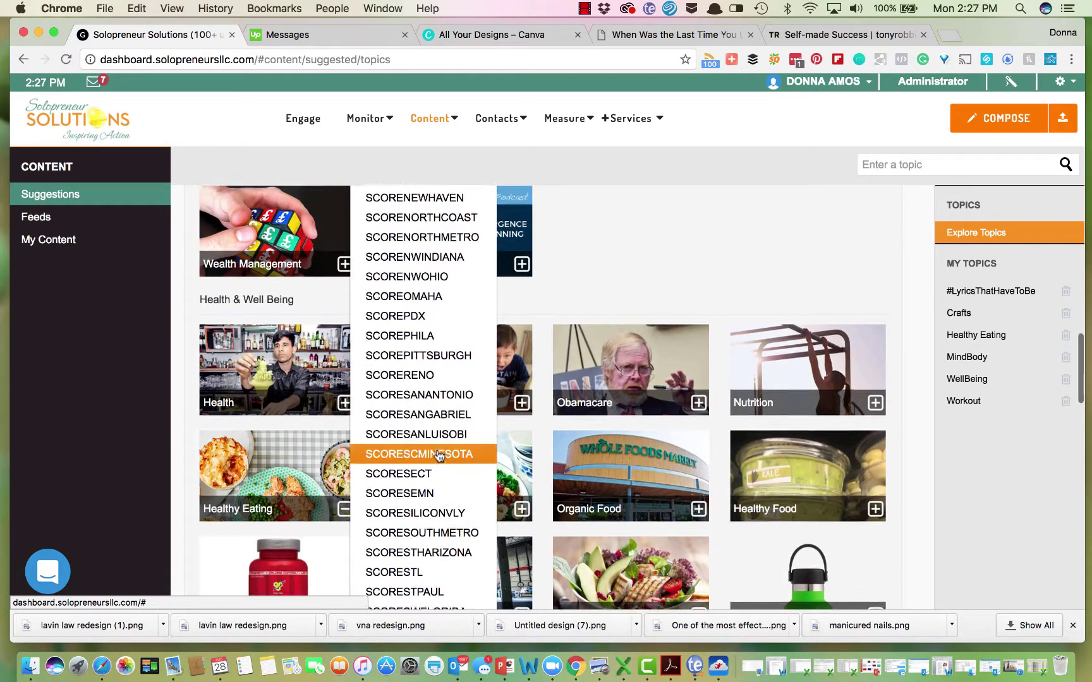
scroll(439, 455, "up", 7)
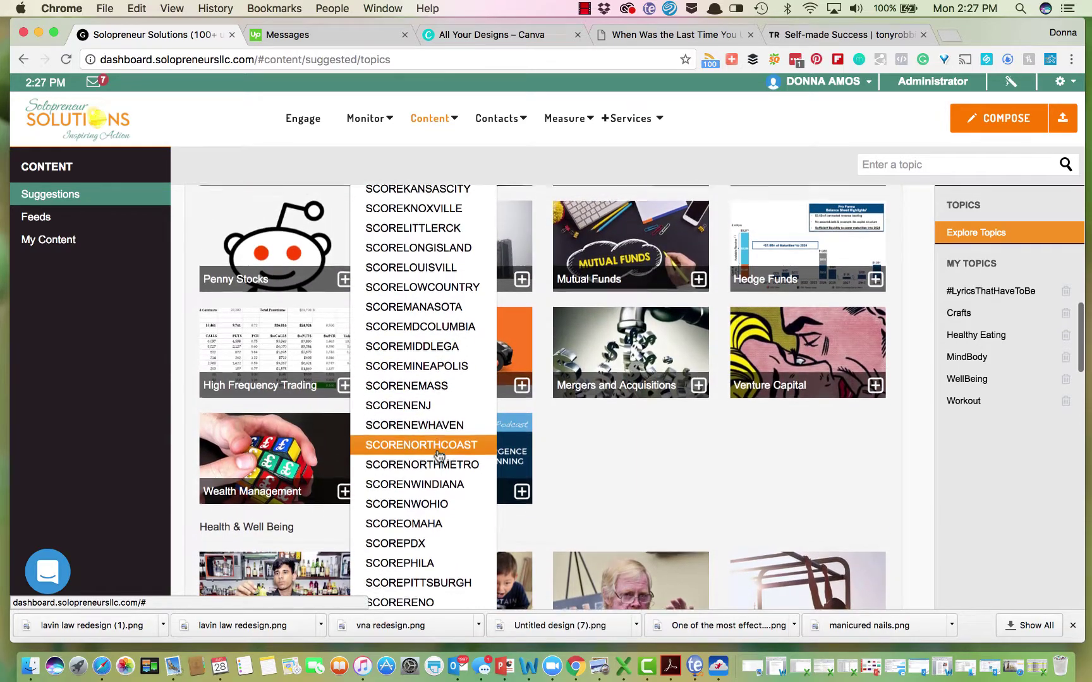
scroll(439, 455, "up", 11)
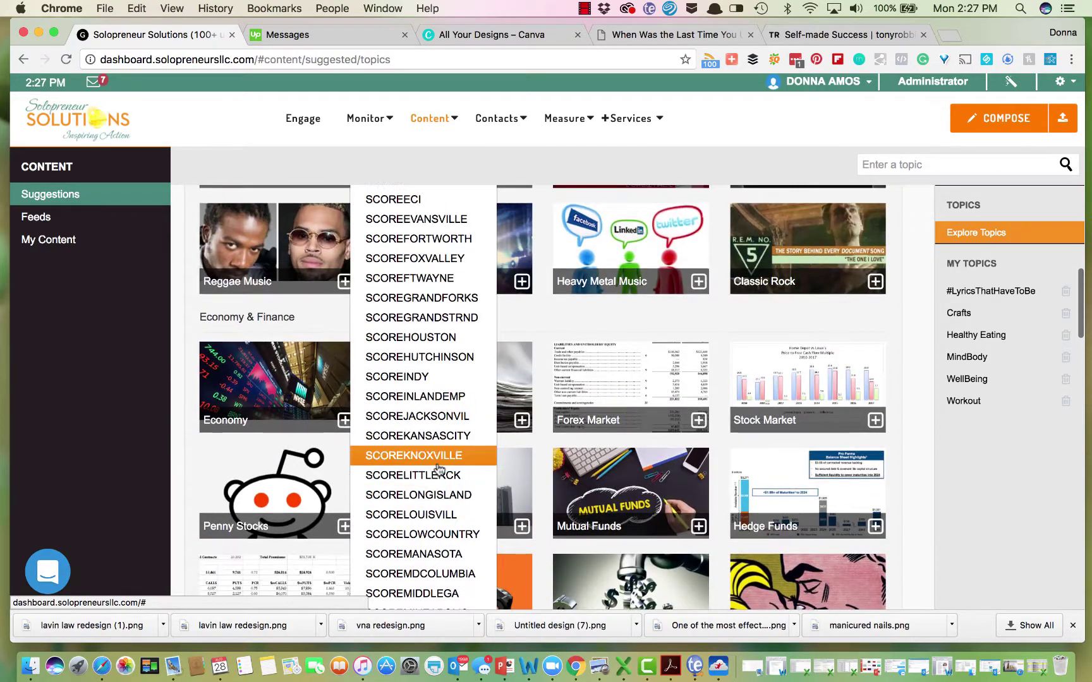
scroll(439, 469, "up", 15)
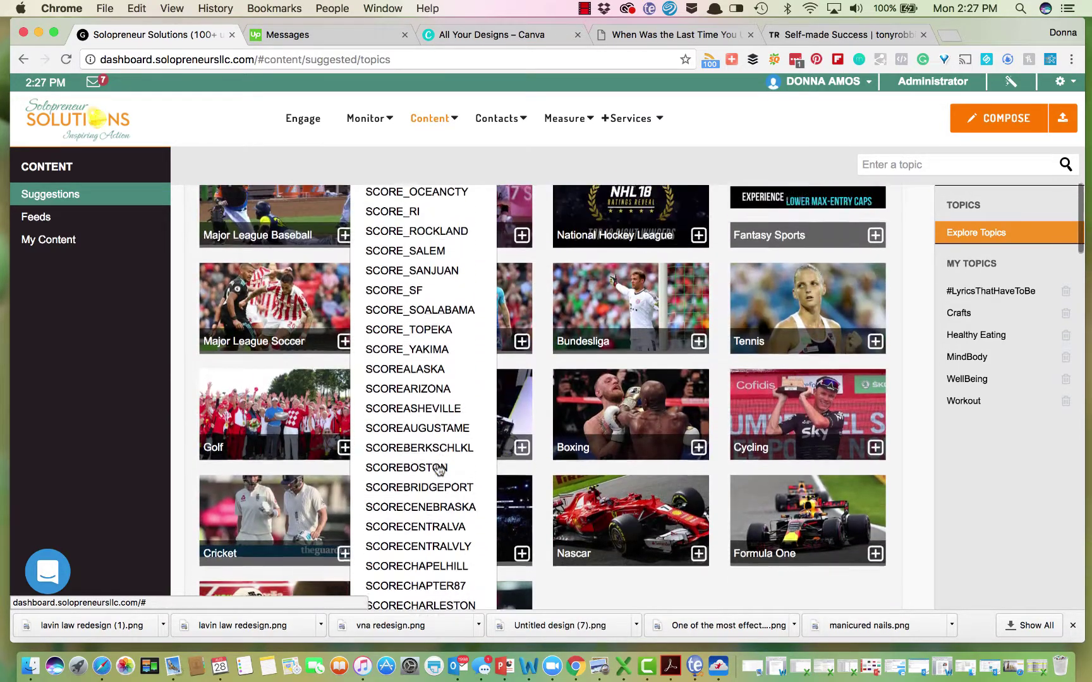
scroll(439, 468, "up", 20)
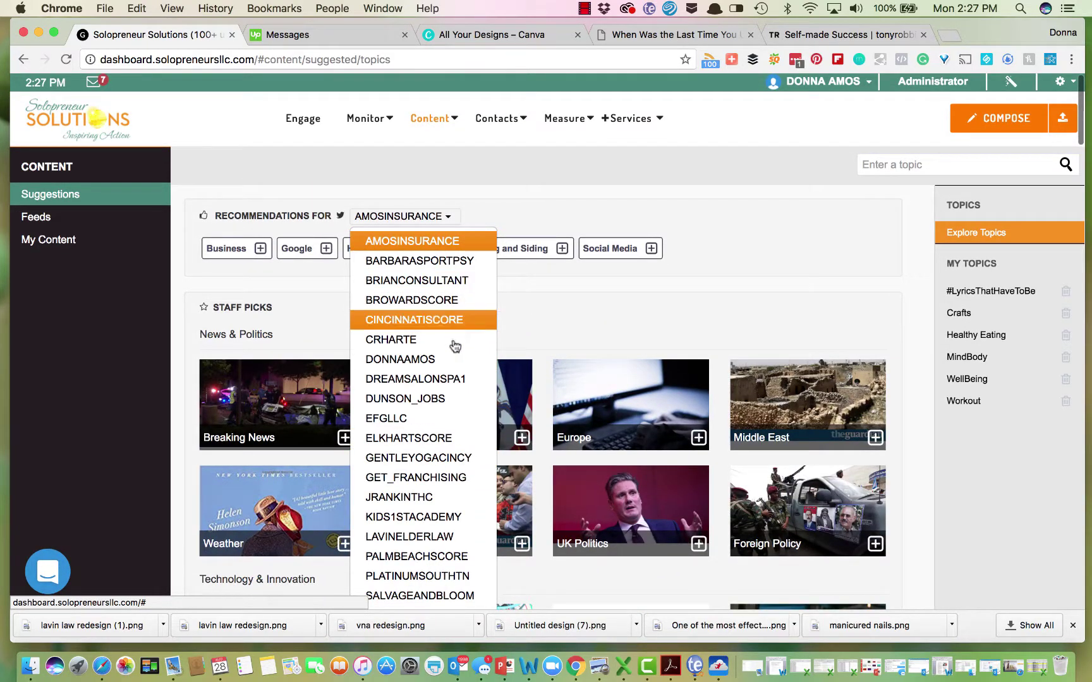
scroll(438, 459, "down", 4)
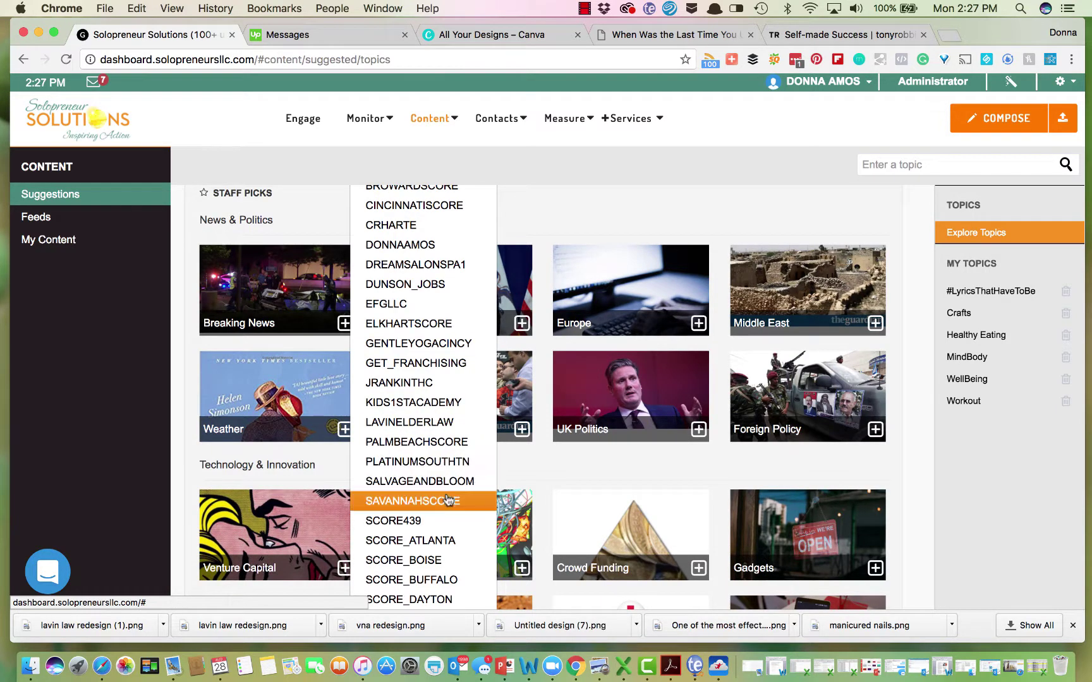
left_click(415, 542)
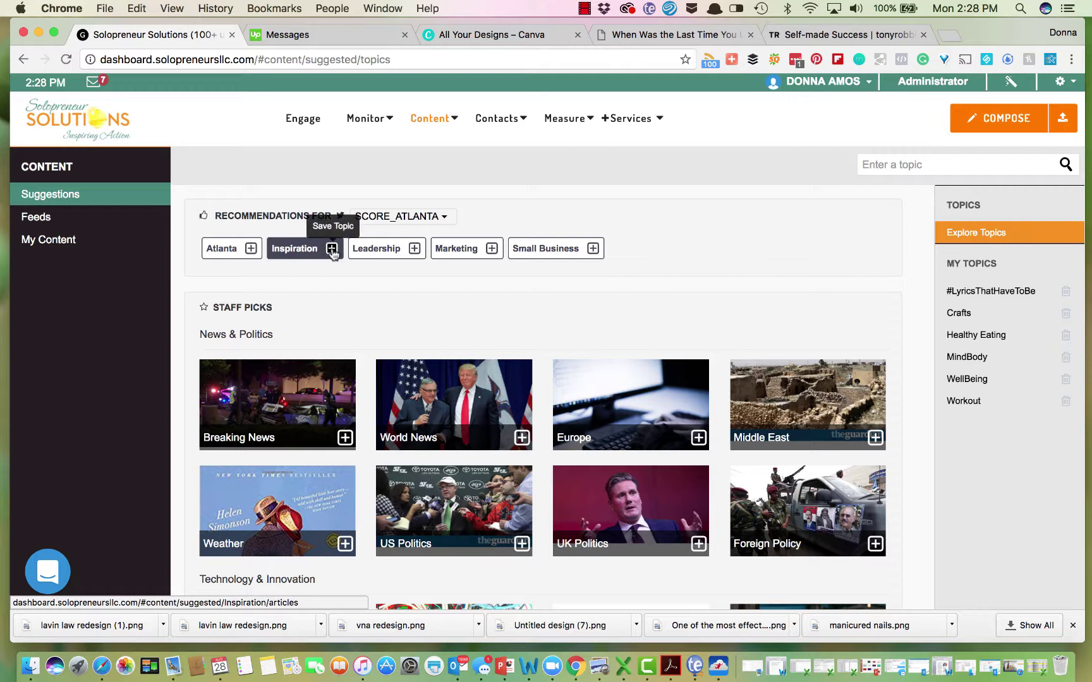
Save the recommended topics Atlanta and Small Business to My Topics
left_click(251, 249)
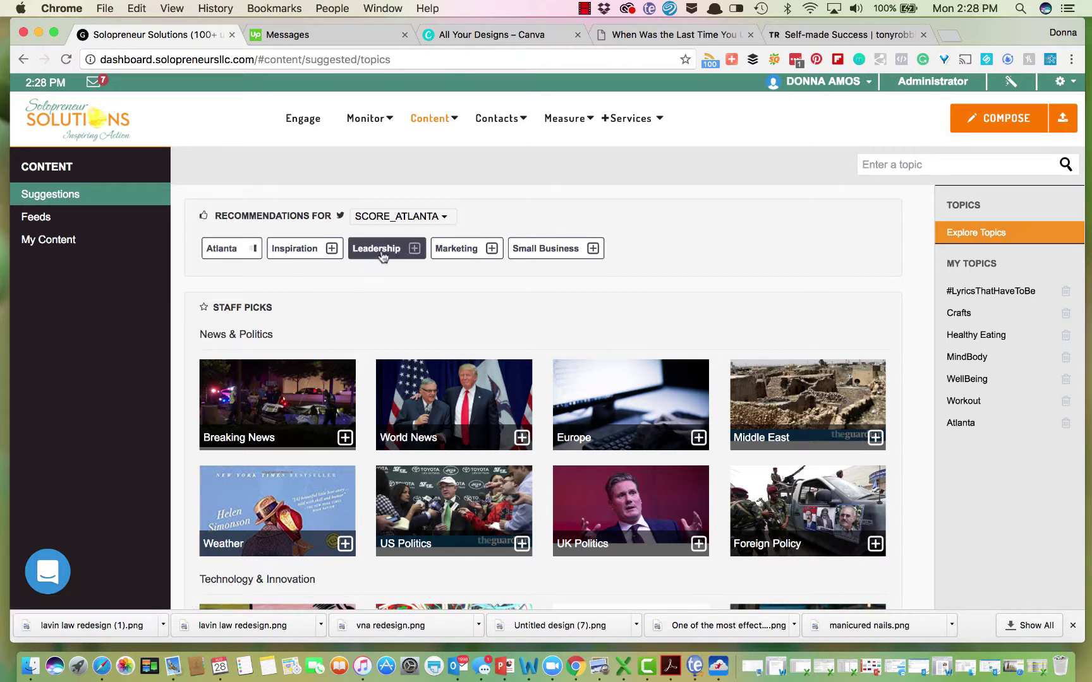
left_click(593, 250)
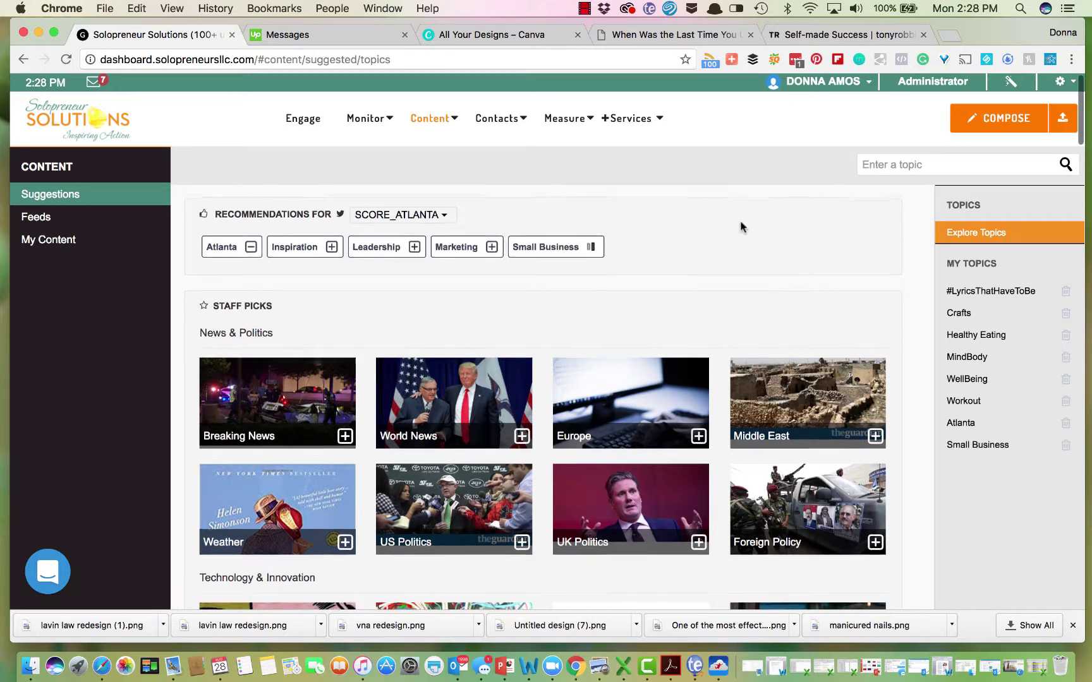
Browse the staff-picked suggestion topics from News & Politics through Sports, Music and Economy & Finance to Health & Well Being
scroll(740, 227, "down", 1)
scroll(740, 227, "down", 2)
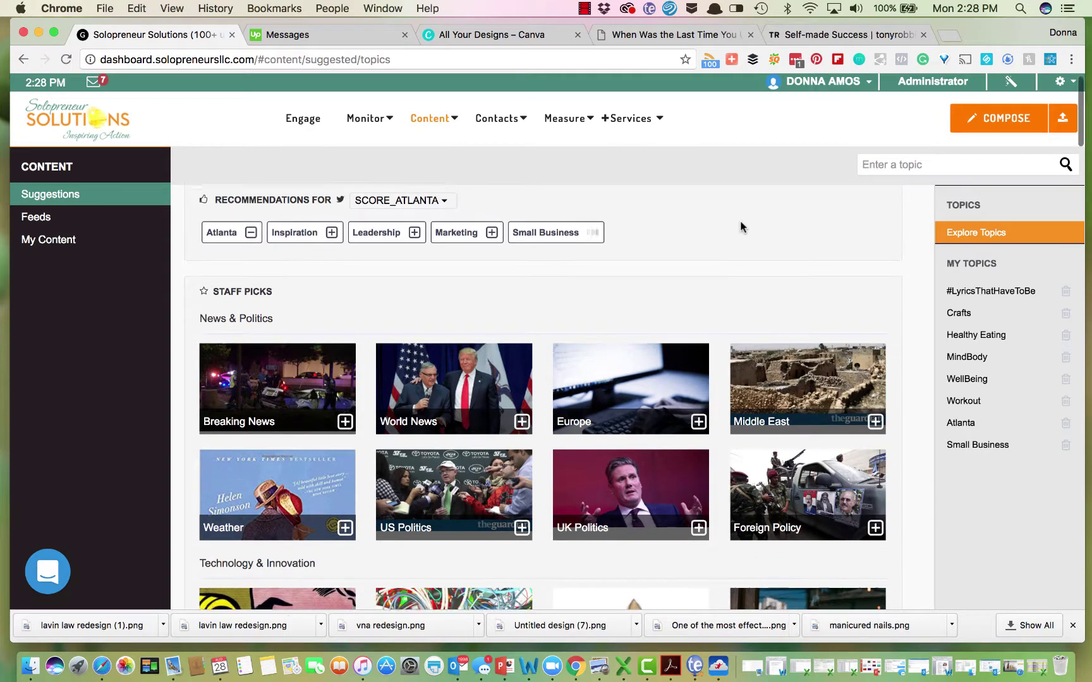
scroll(740, 226, "up", 1)
scroll(740, 226, "down", 10)
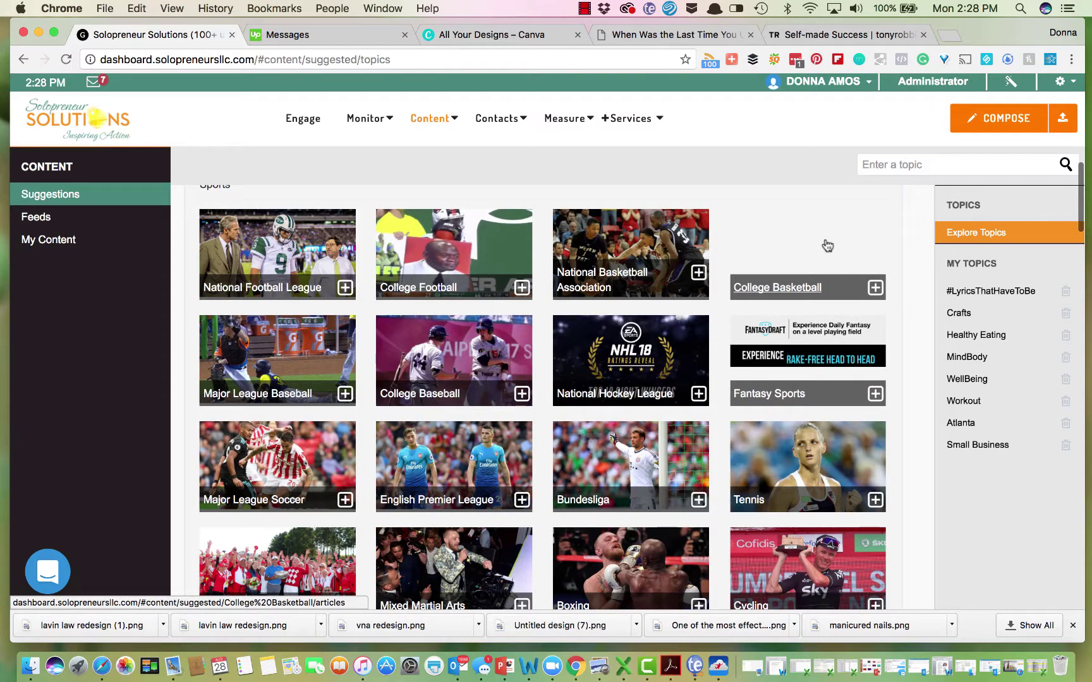
scroll(825, 244, "down", 3)
scroll(828, 245, "down", 10)
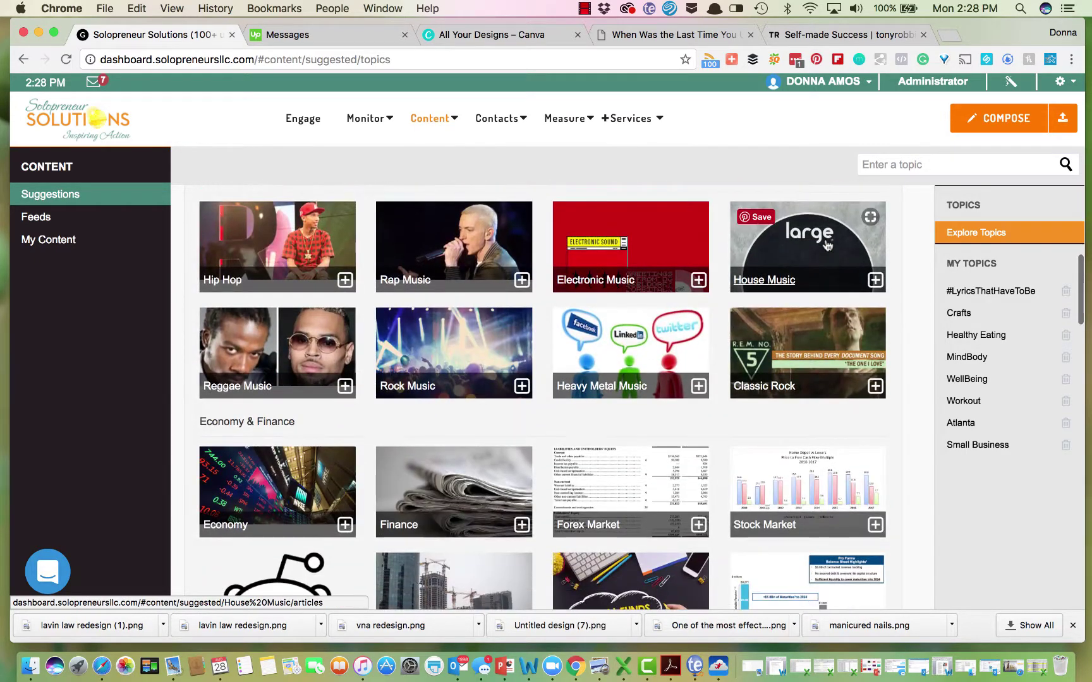
scroll(827, 245, "up", 4)
scroll(828, 245, "up", 15)
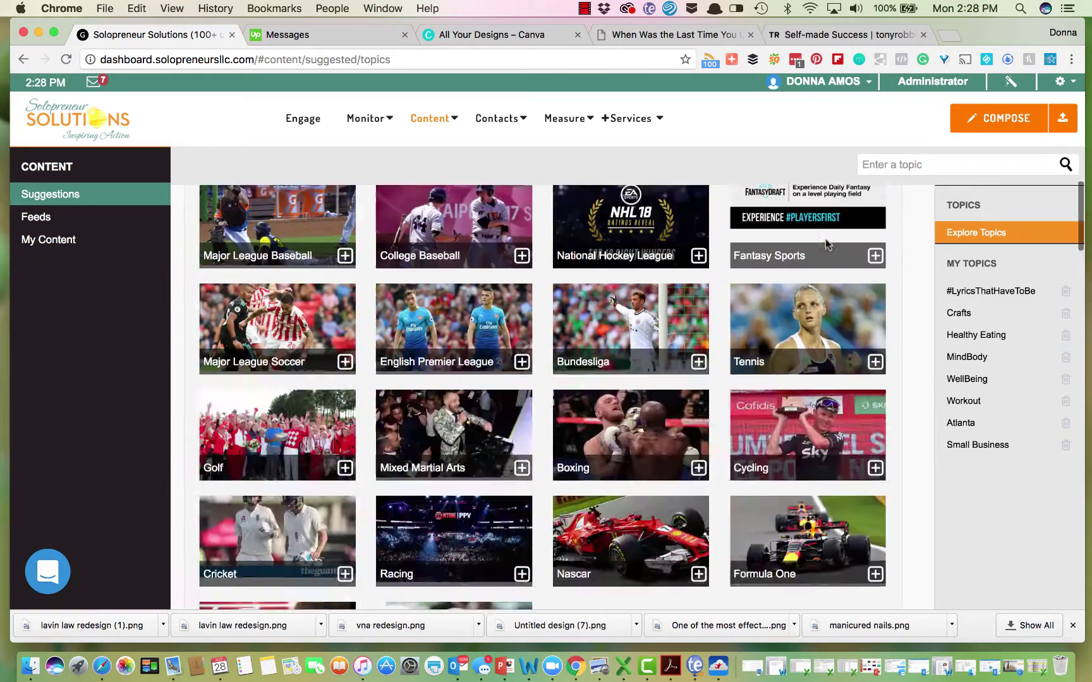
scroll(826, 245, "down", 20)
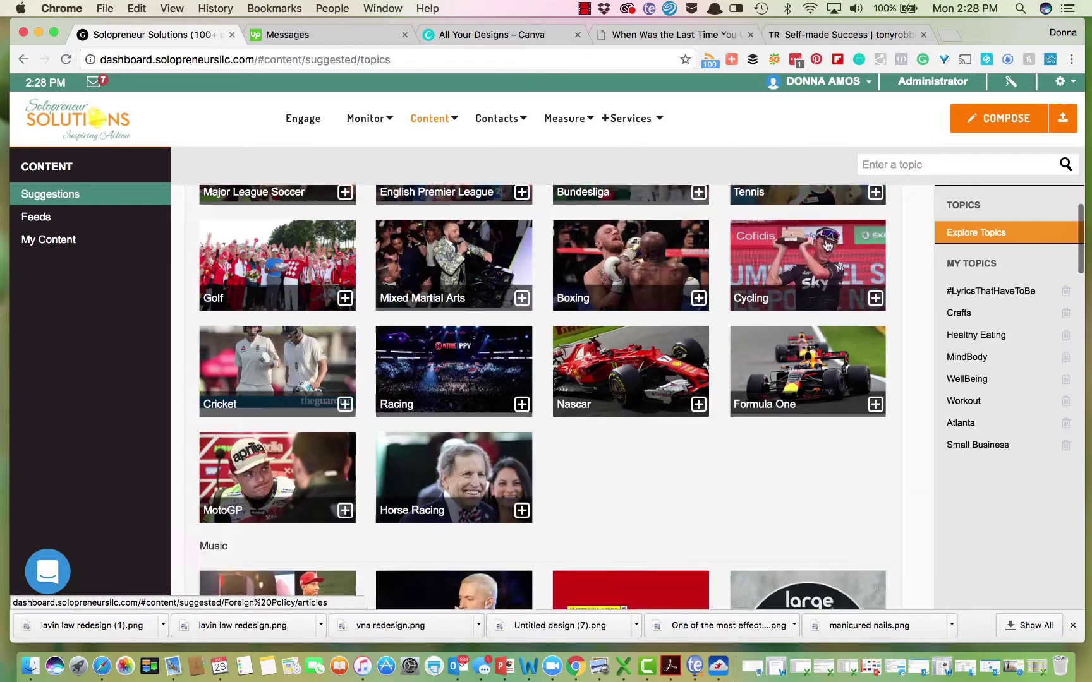
scroll(826, 245, "down", 10)
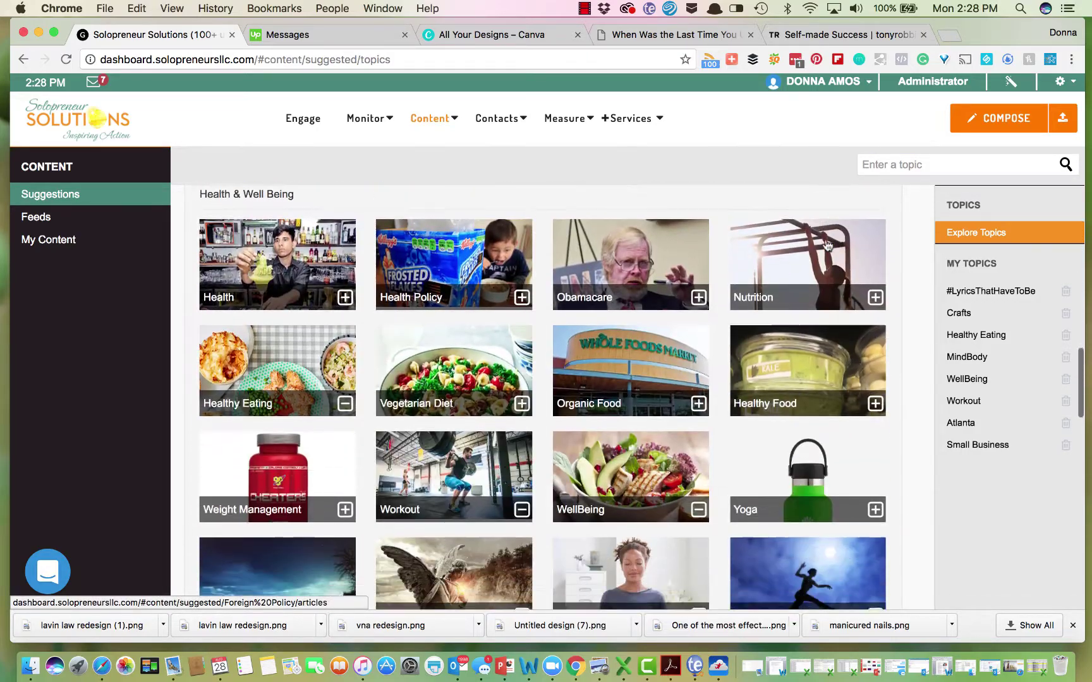
Browse the remaining staff-picked topics from Health & Well Being through Science & Research to Outdoor Adventure & Extreme Sports
scroll(826, 245, "up", 3)
scroll(826, 245, "down", 14)
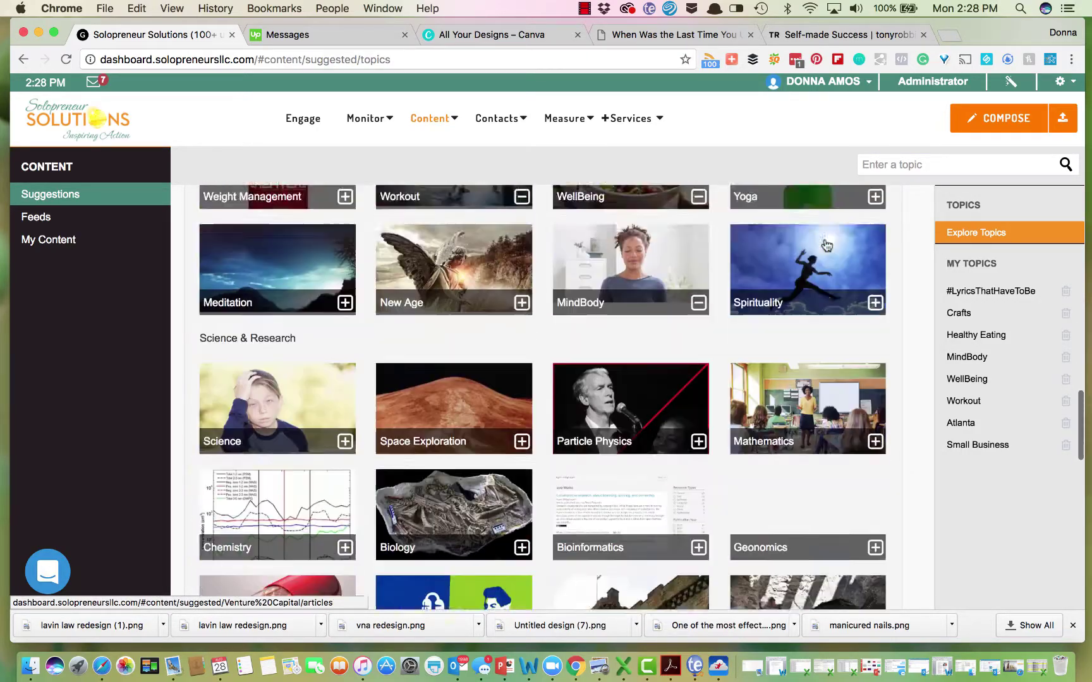
scroll(825, 245, "down", 12)
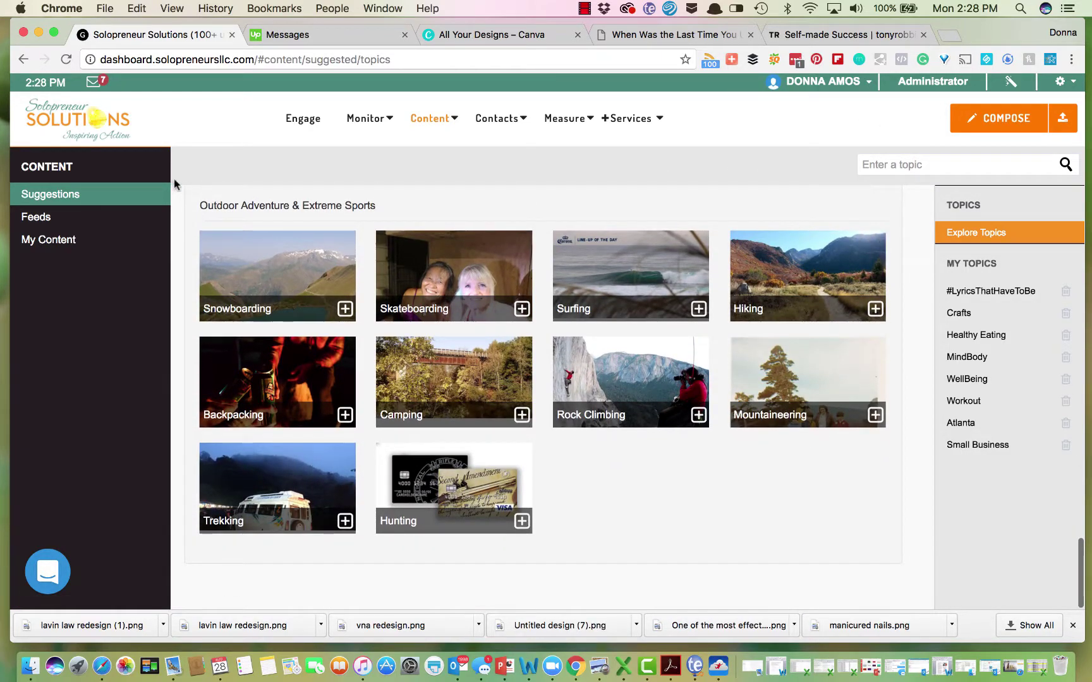
scroll(268, 206, "up", 10)
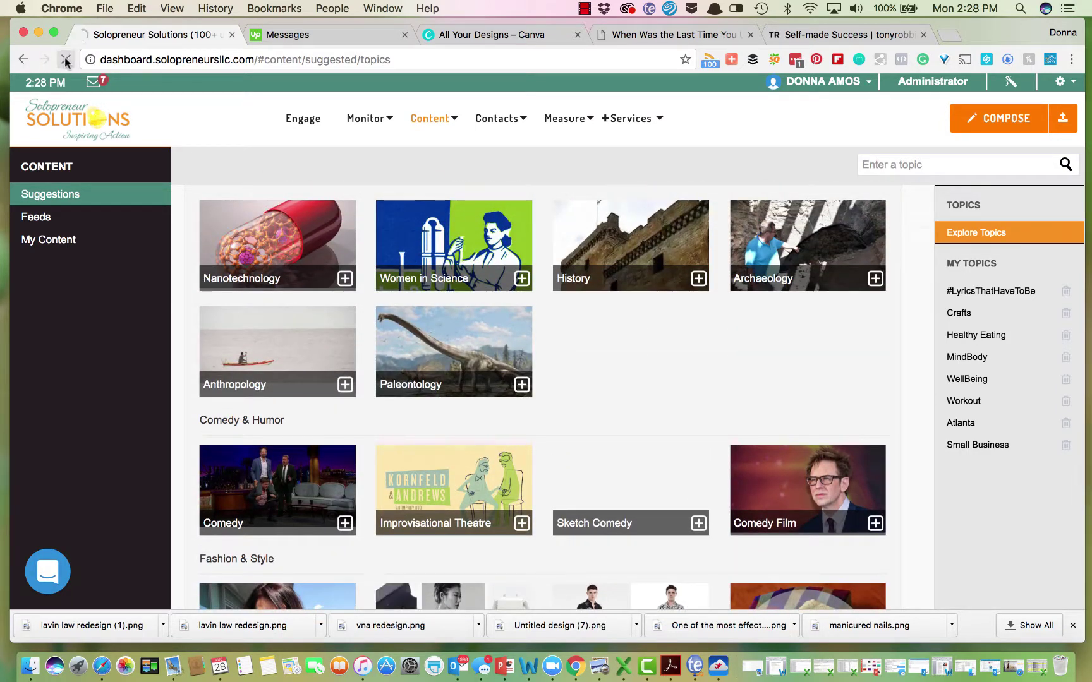
Reload the content suggestions and select the SCORE_ATLANTA Twitter account for the recommendations again
left_click(66, 59)
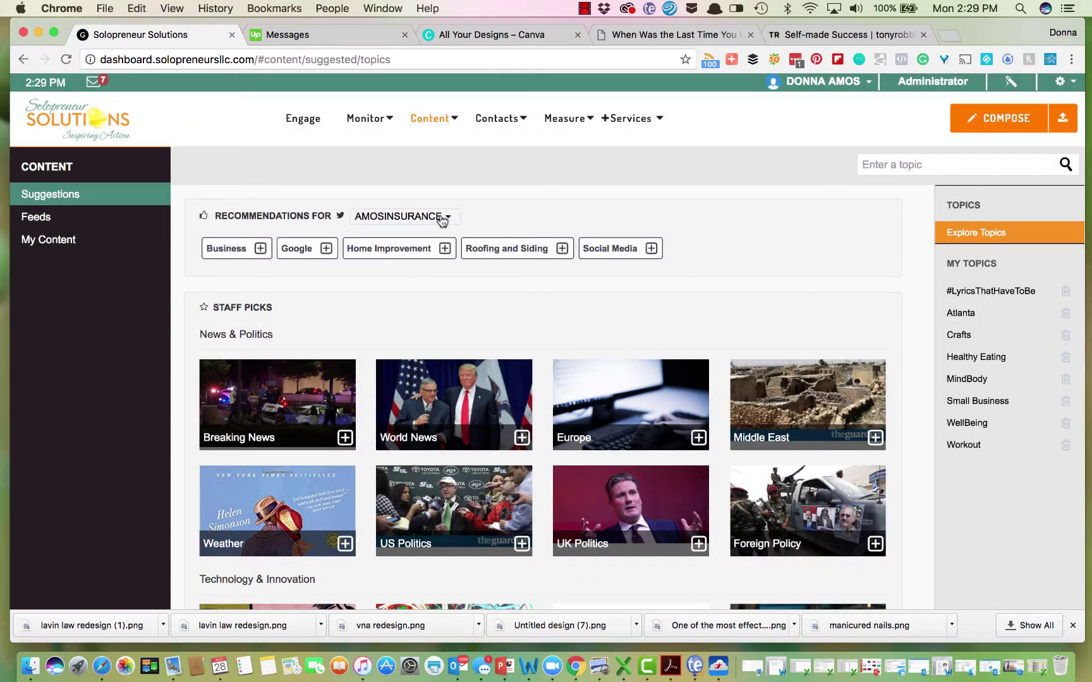
left_click(442, 218)
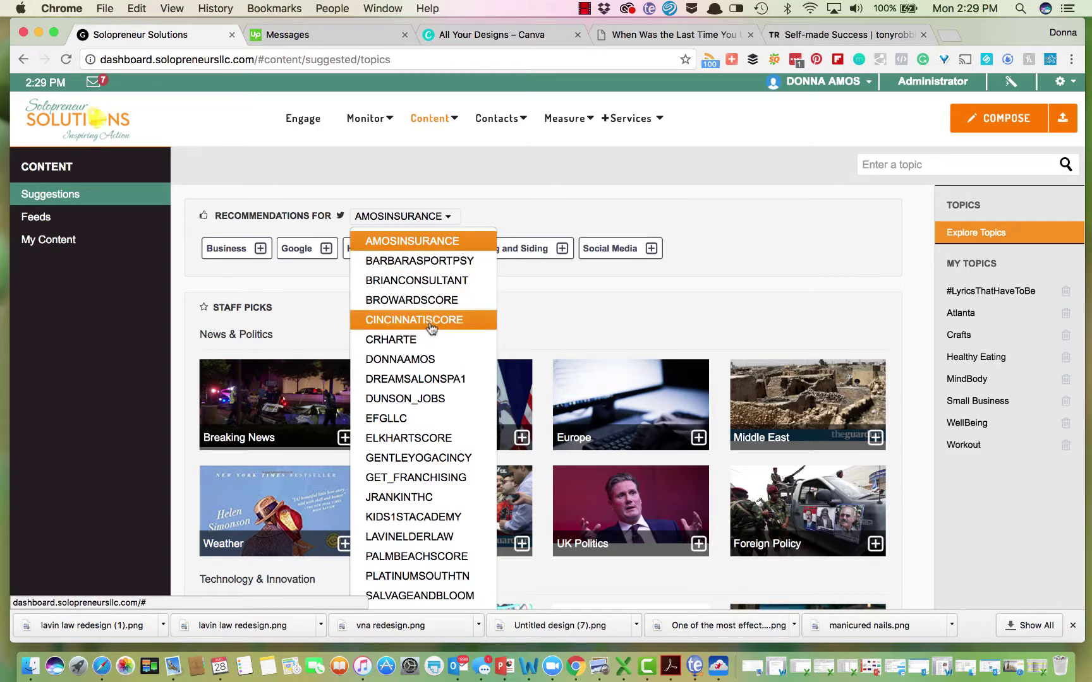
scroll(427, 404, "down", 3)
scroll(427, 412, "down", 2)
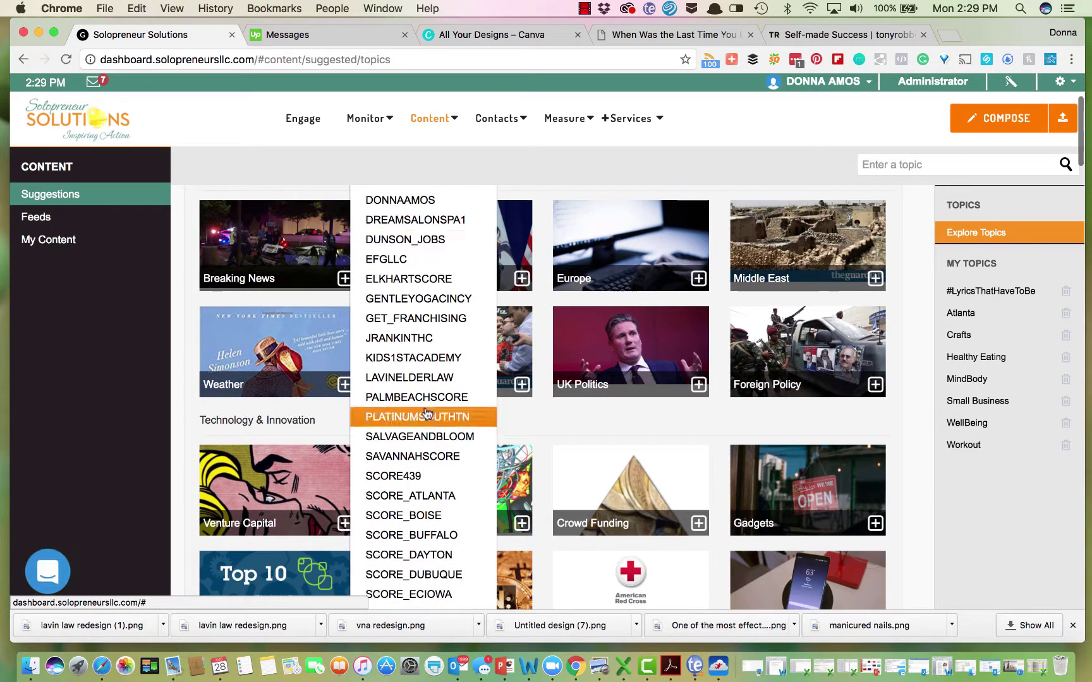
left_click(427, 499)
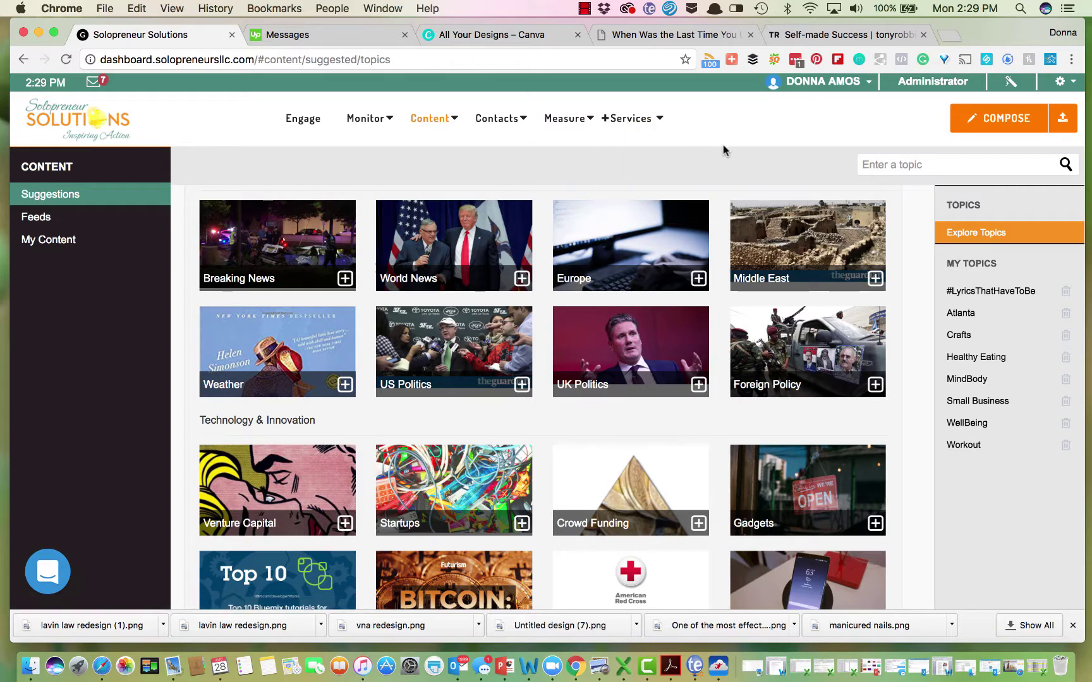
mouse_move(644, 134)
scroll(453, 152, "up", 3)
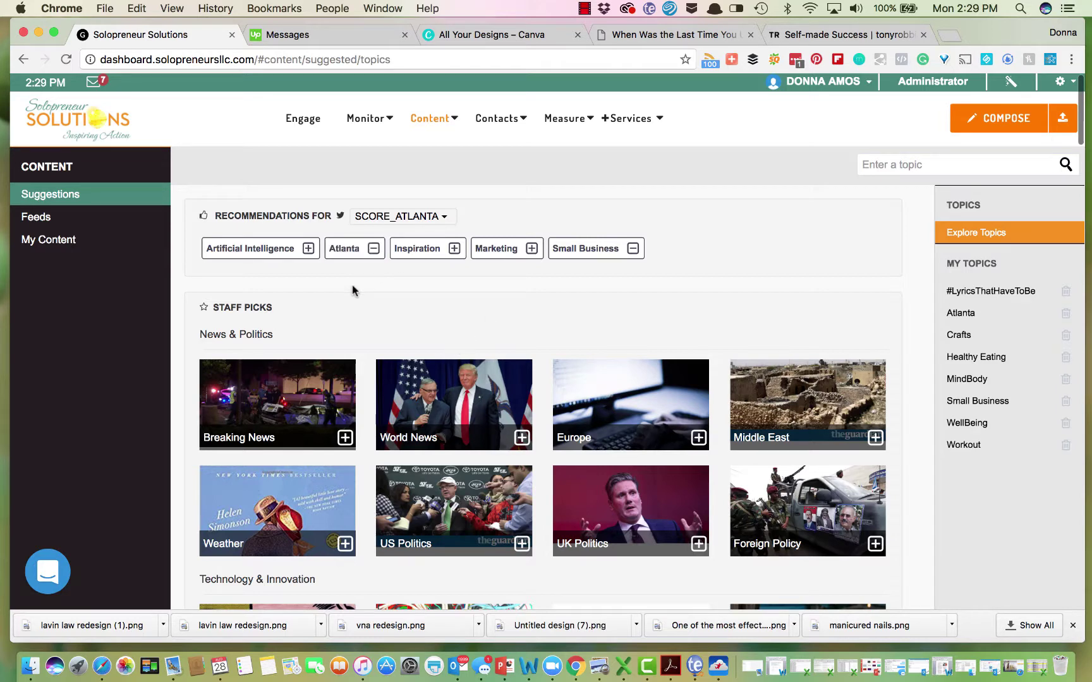
Open the Venture Capital topic under Technology & Innovation and look through its suggested articles
scroll(761, 286, "down", 4)
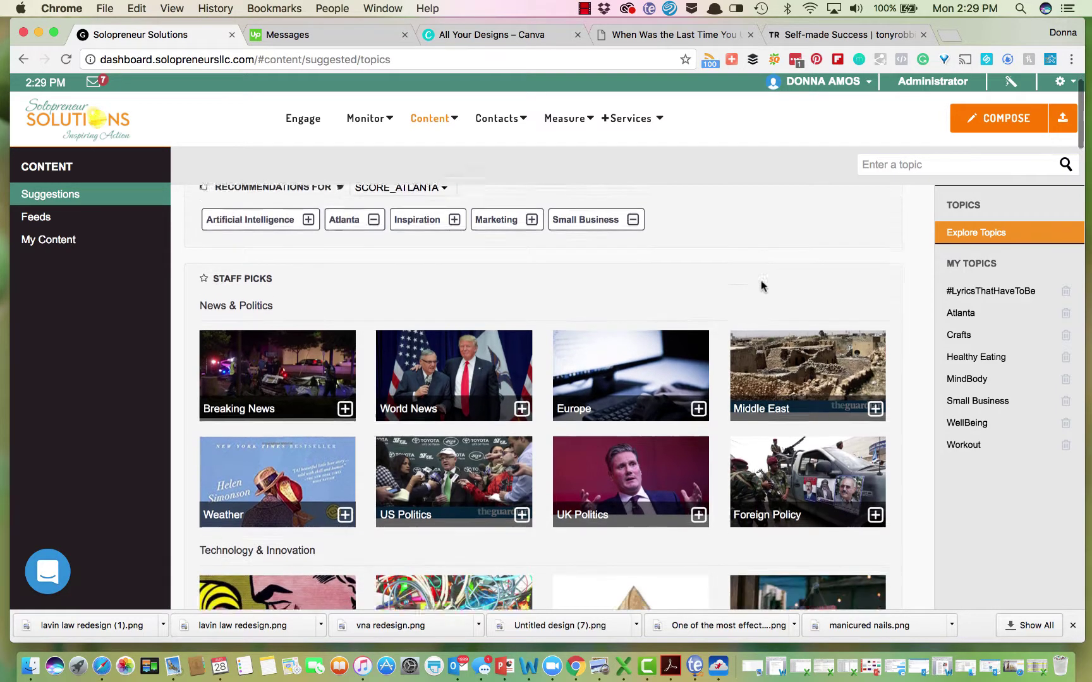
scroll(299, 480, "down", 6)
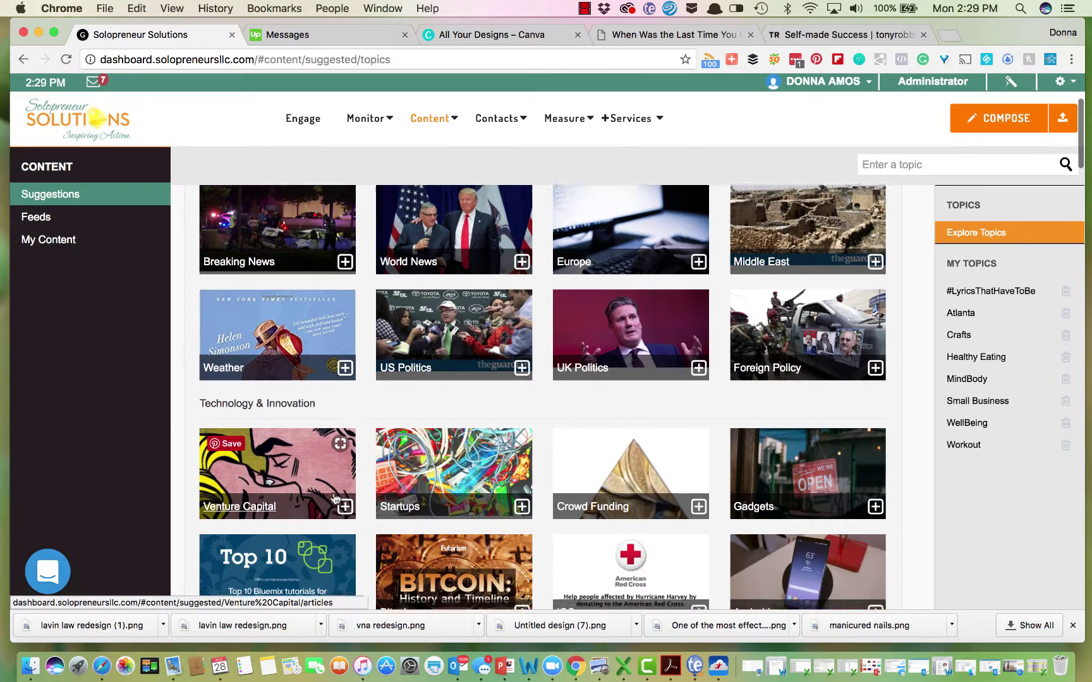
left_click(257, 383)
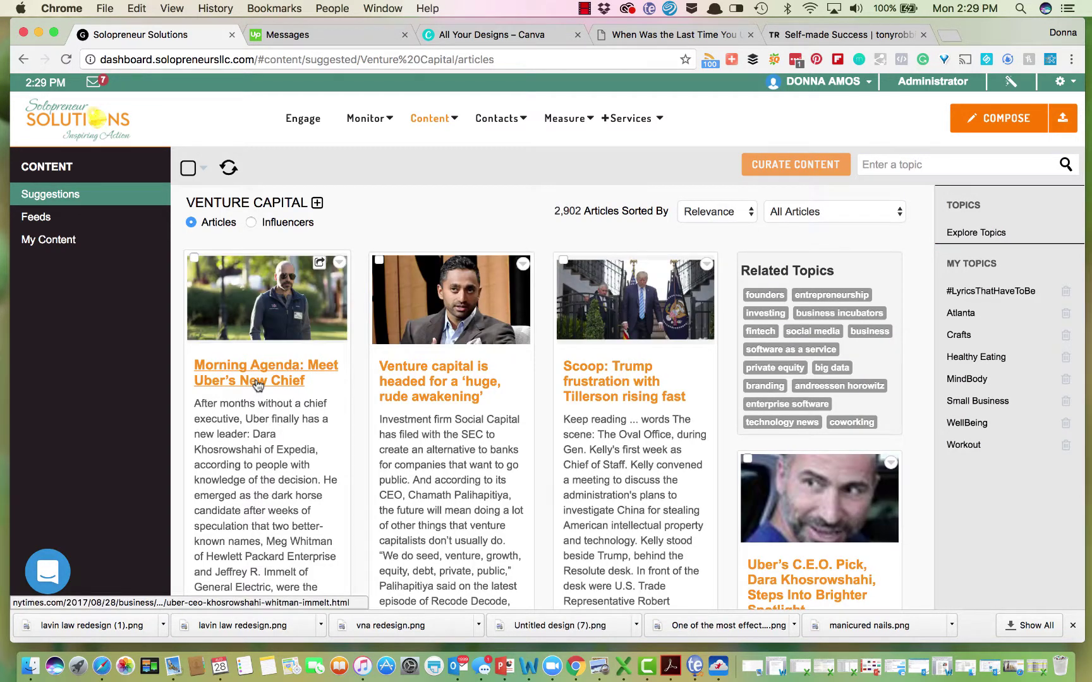
scroll(534, 471, "down", 4)
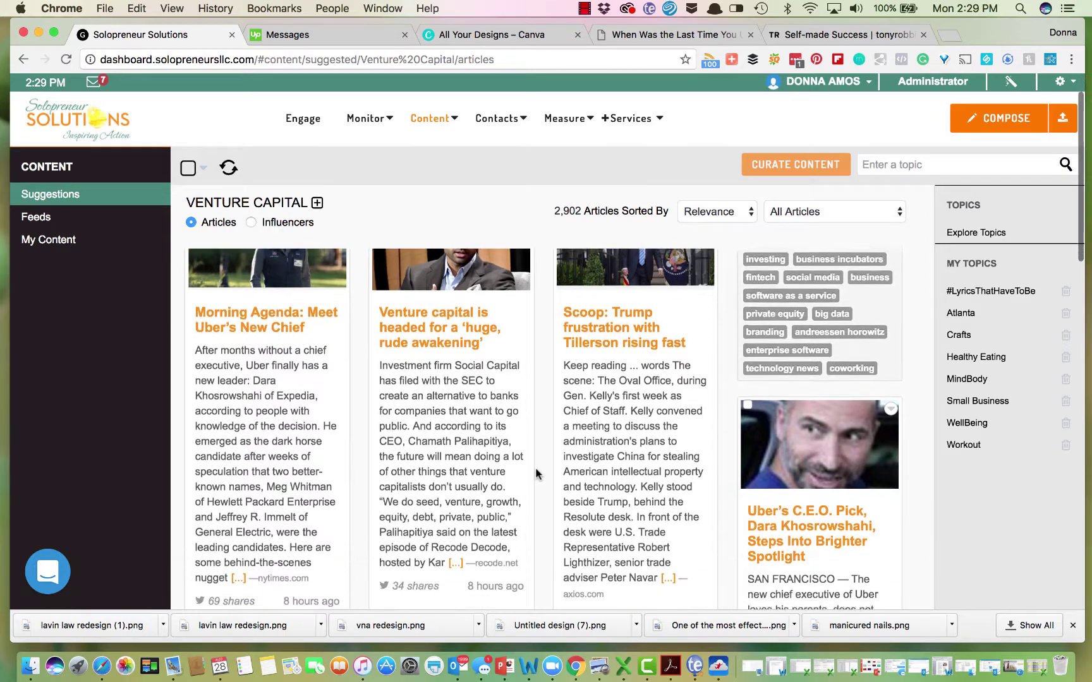
scroll(534, 472, "up", 1)
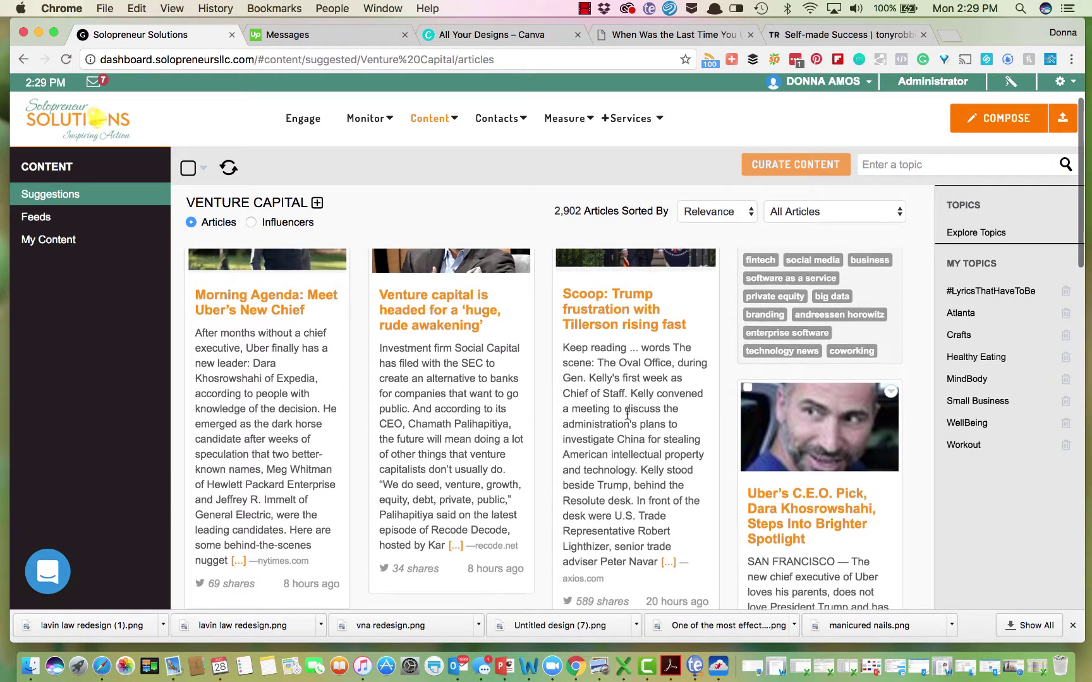
scroll(538, 412, "down", 3)
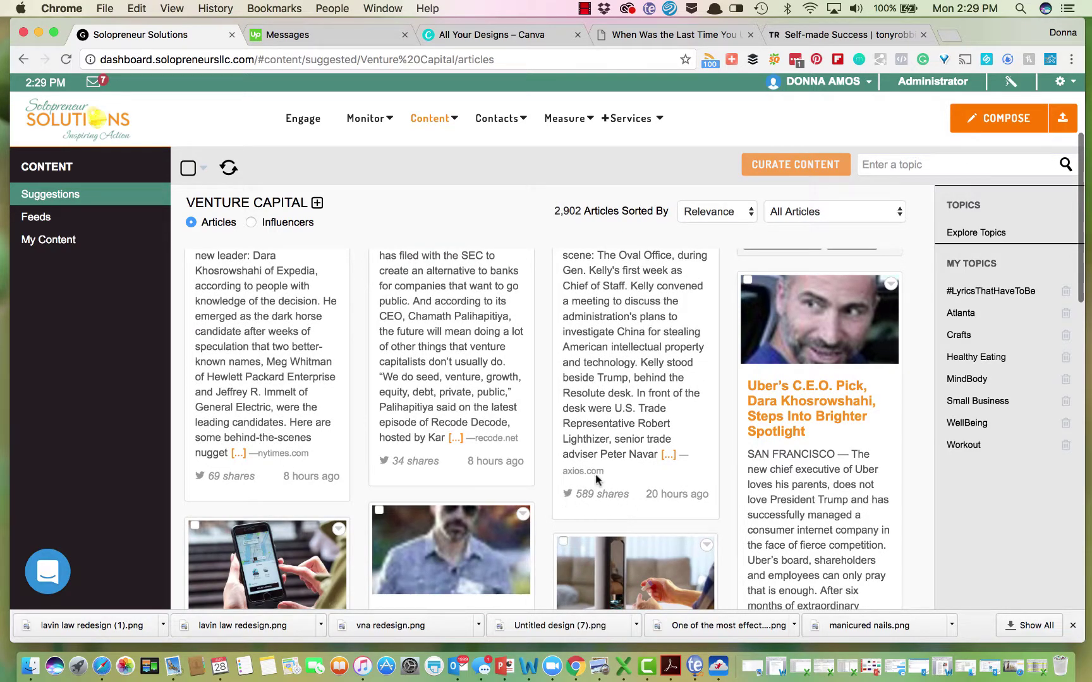
scroll(676, 473, "down", 10)
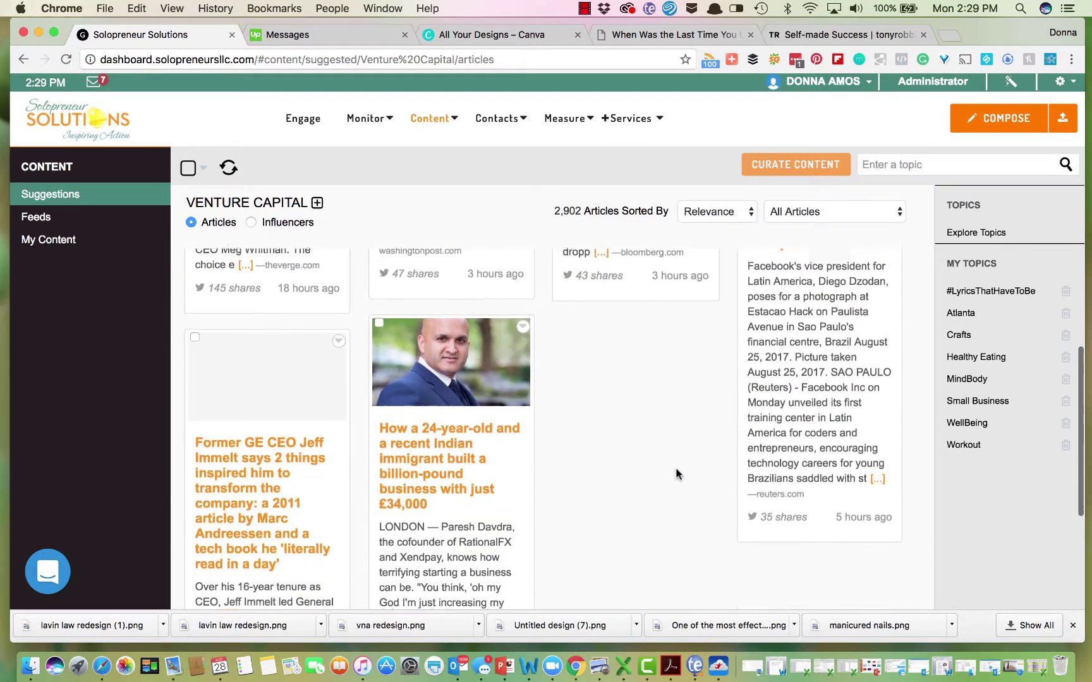
scroll(676, 472, "up", 15)
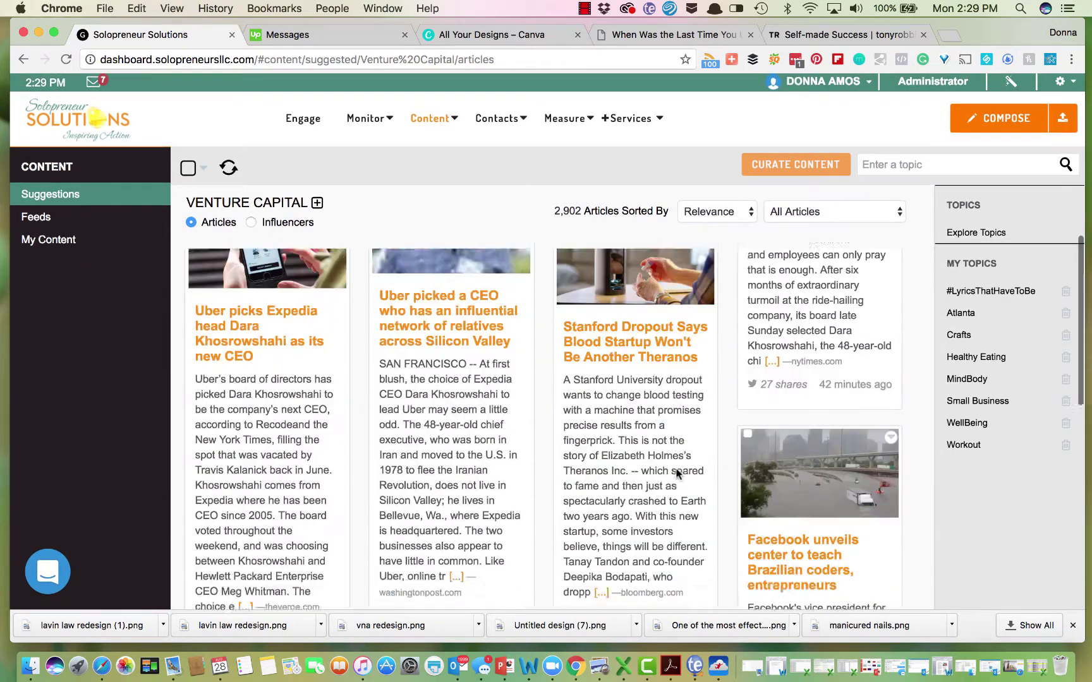
scroll(677, 472, "down", 1)
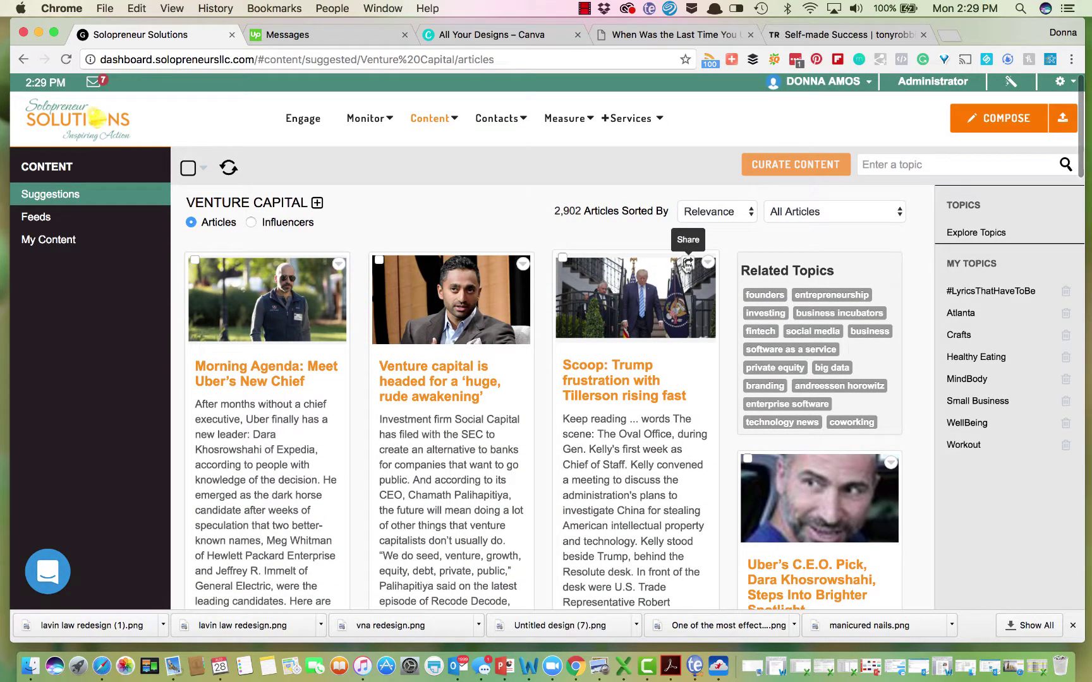
Draft a message sharing the article "Scoop: Trump frustration with Tillerson rising fast" to the owner's personal Twitter account, and discard it
left_click(688, 264)
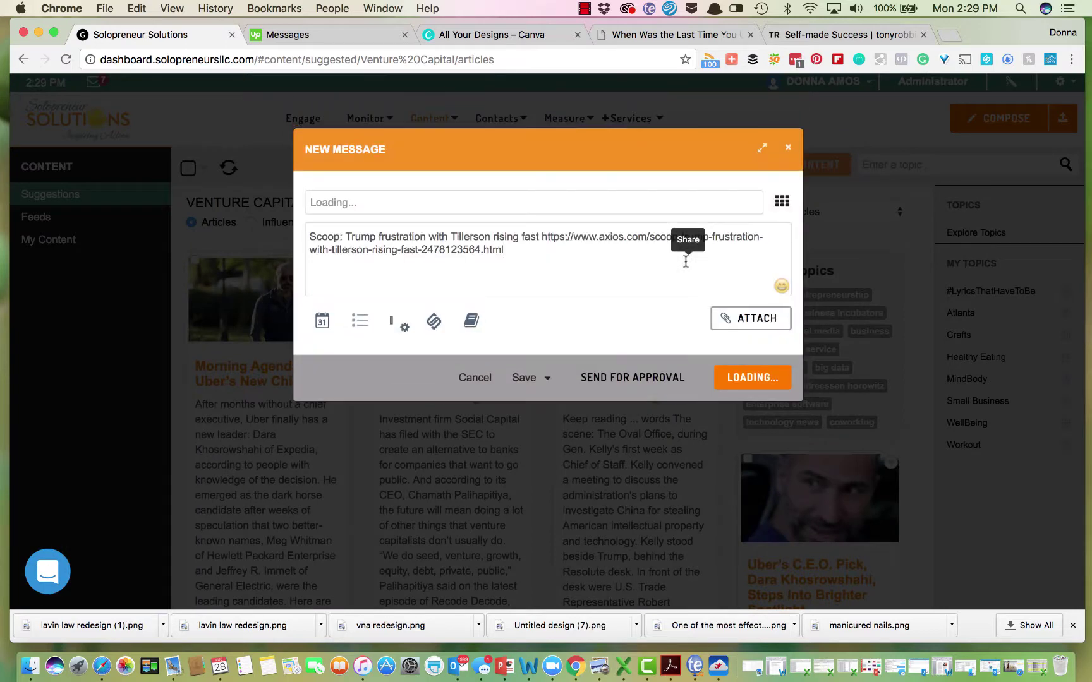
left_click(580, 200)
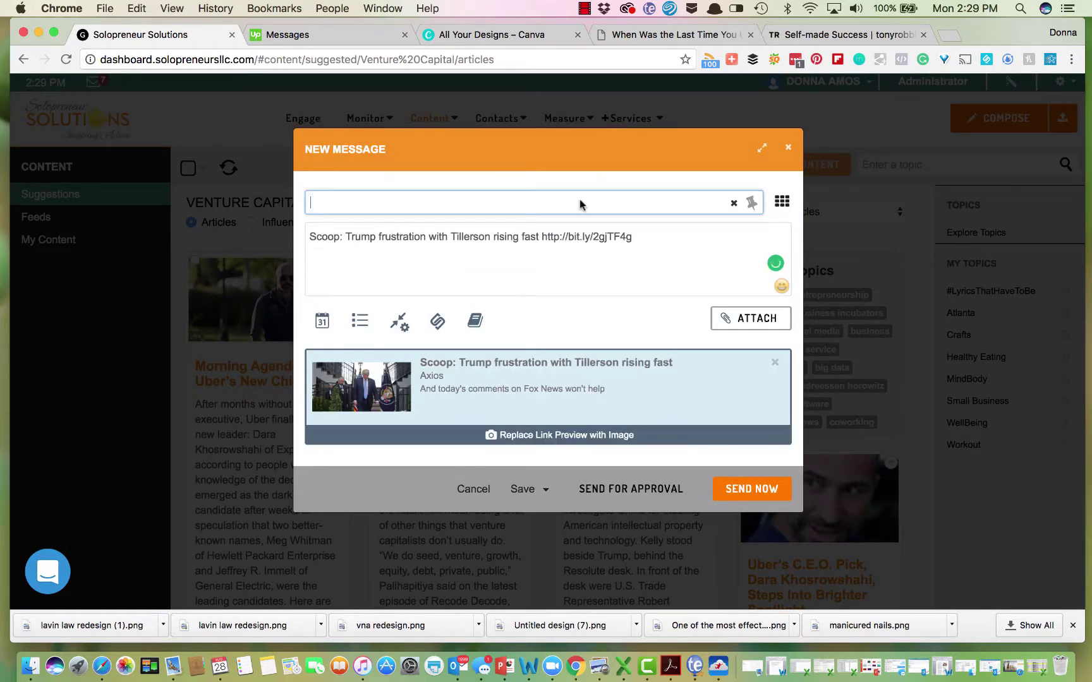
left_click(580, 201)
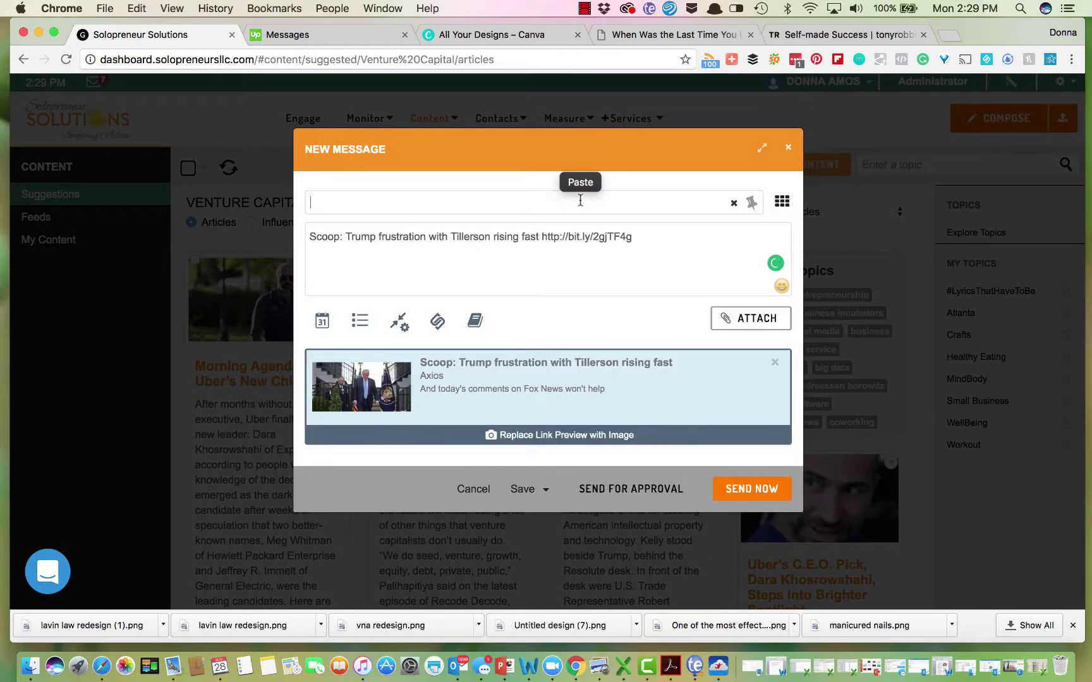
type("donna")
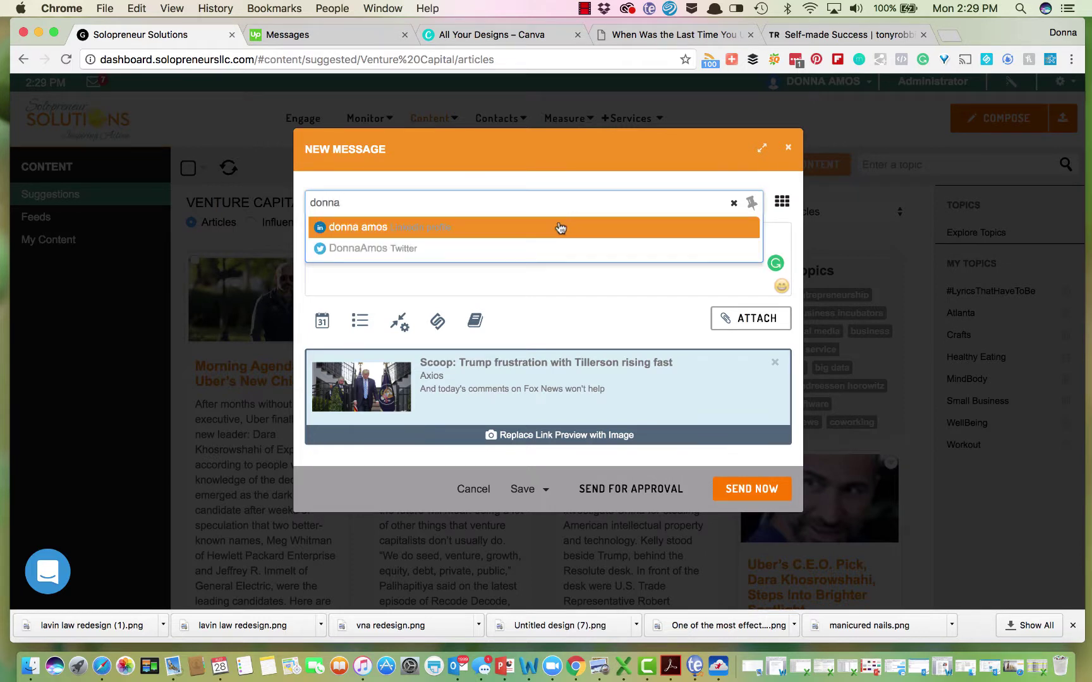
left_click(503, 250)
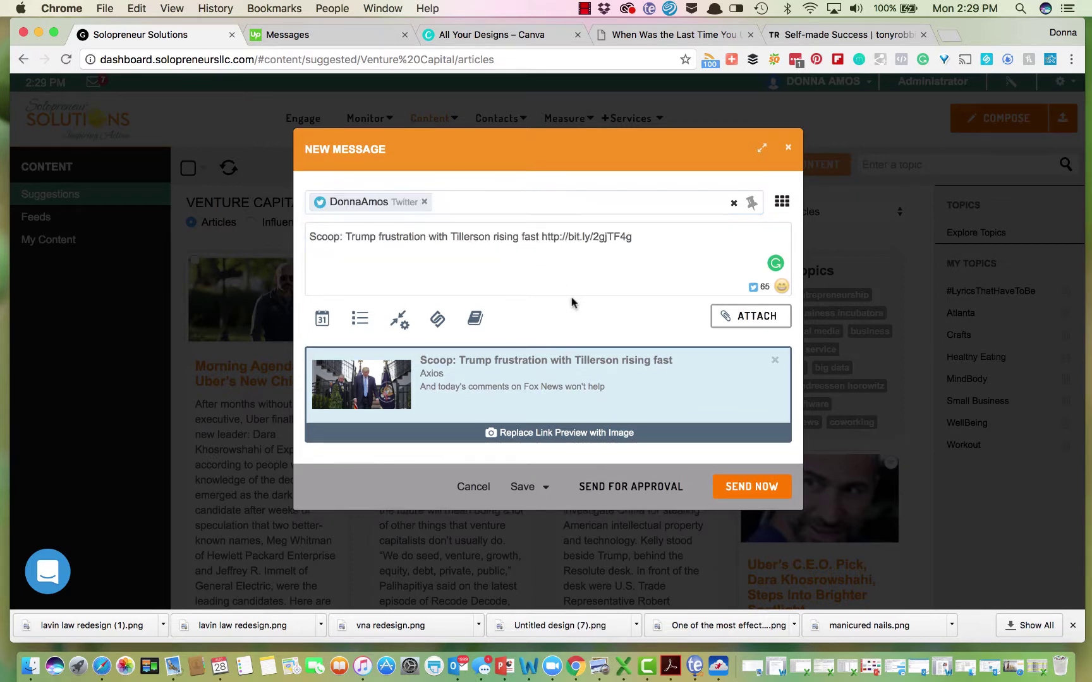
left_click(788, 151)
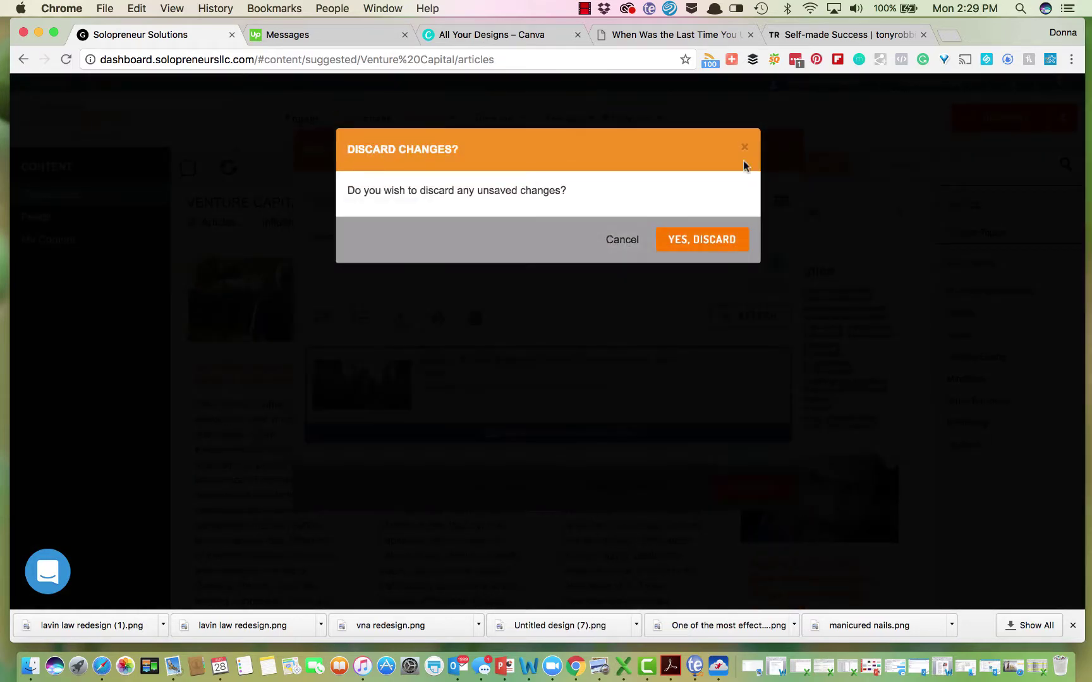
left_click(689, 244)
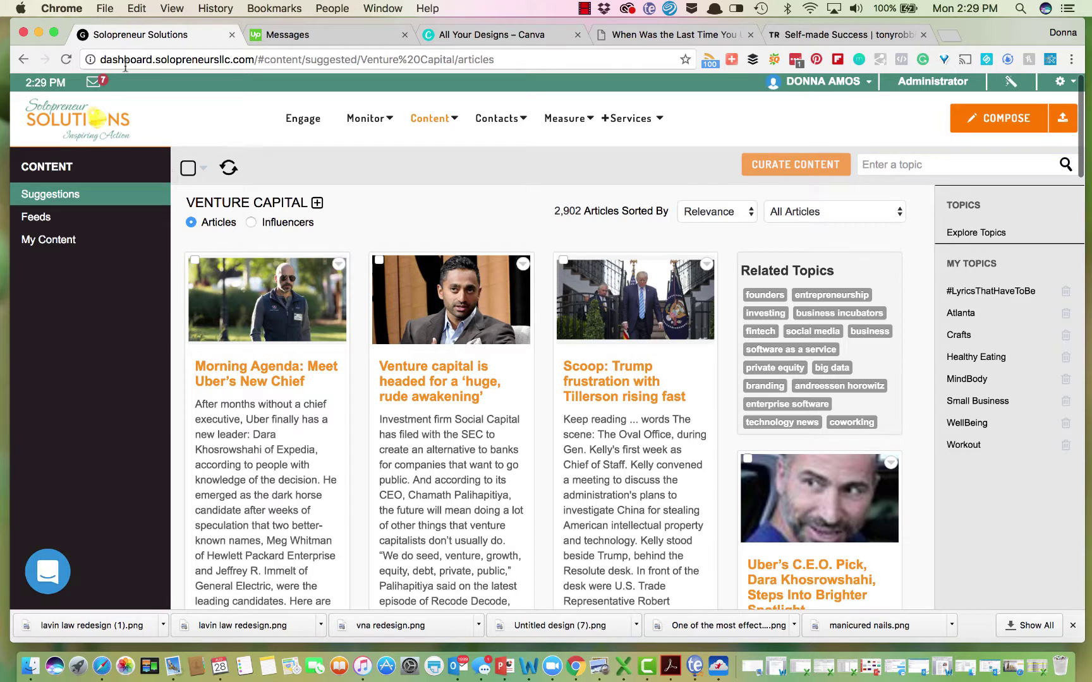
Return to the suggested topics and open the Startups topic under Technology & Innovation
left_click(22, 59)
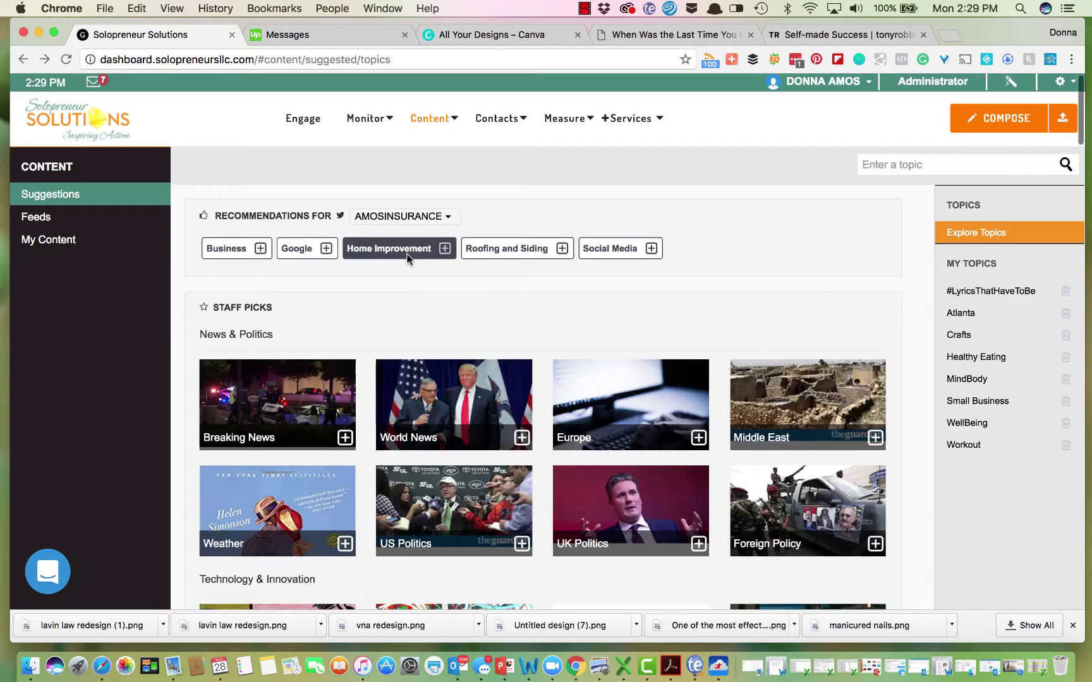
scroll(413, 331, "down", 5)
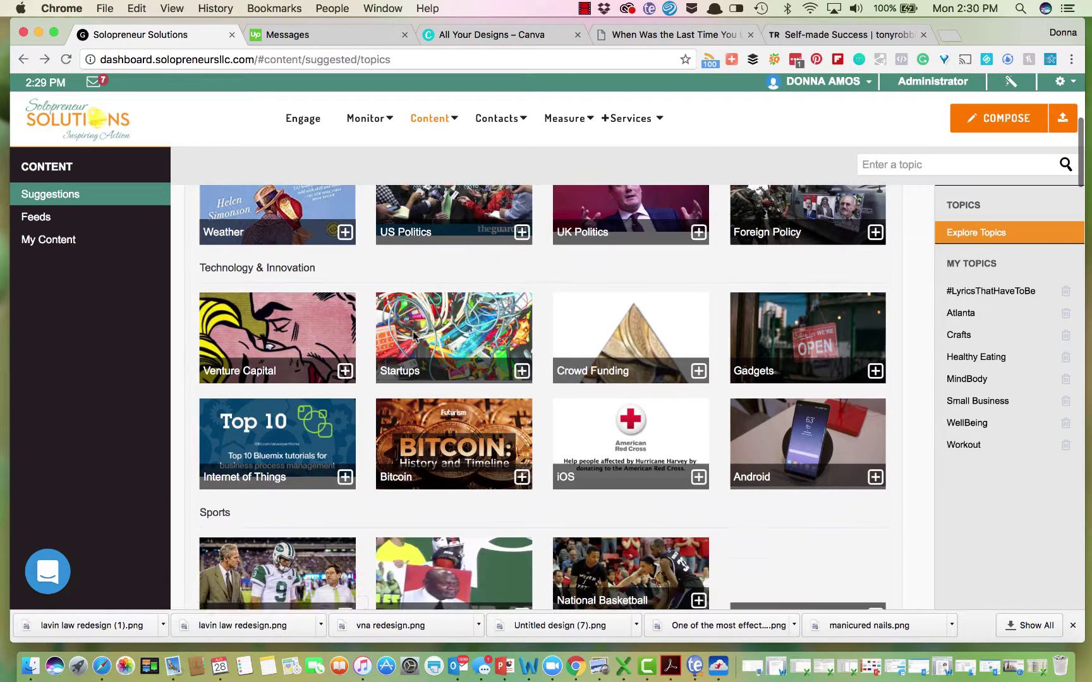
left_click(400, 373)
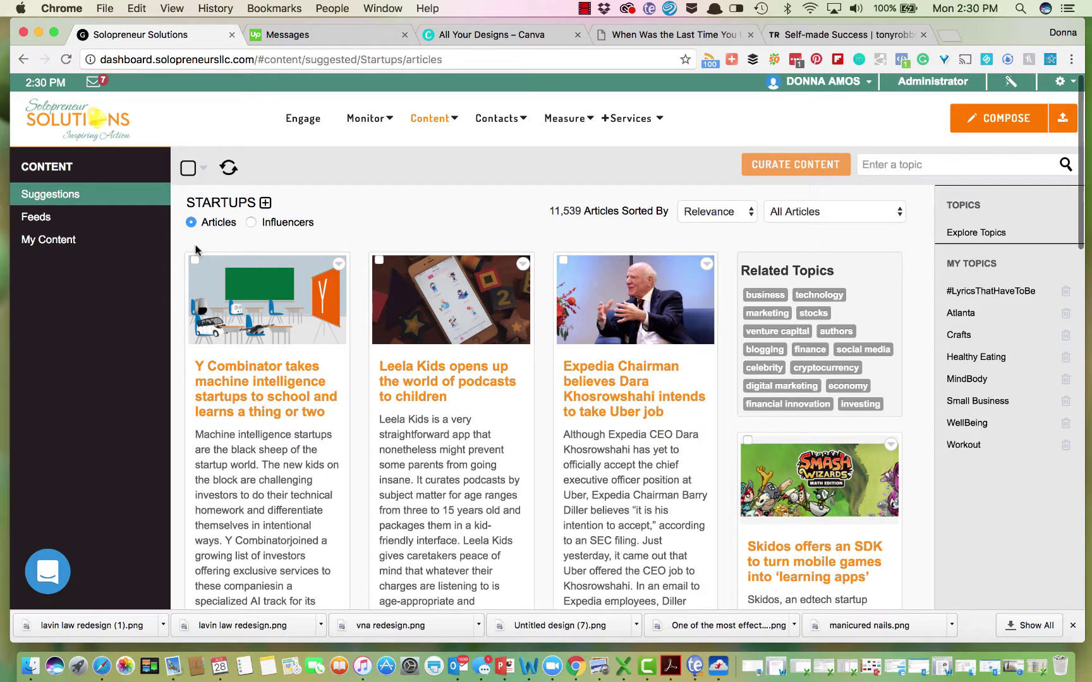
Switch the Startups topic from articles to influencers and review the listed accounts and influencer locations
left_click(252, 223)
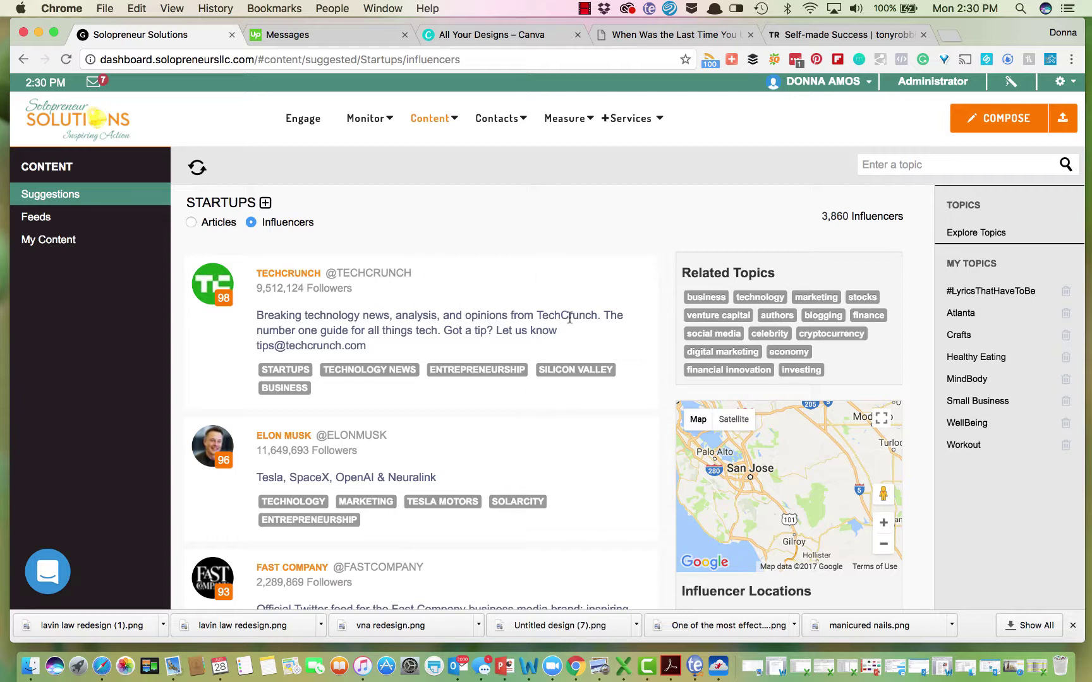
scroll(569, 319, "down", 5)
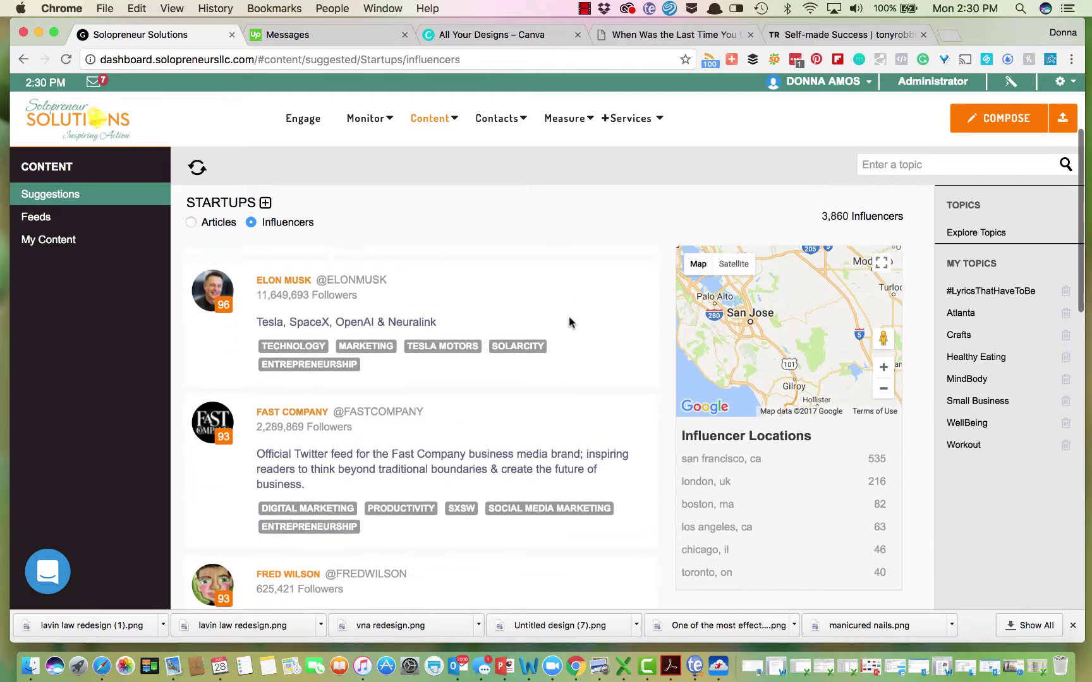
scroll(568, 321, "up", 5)
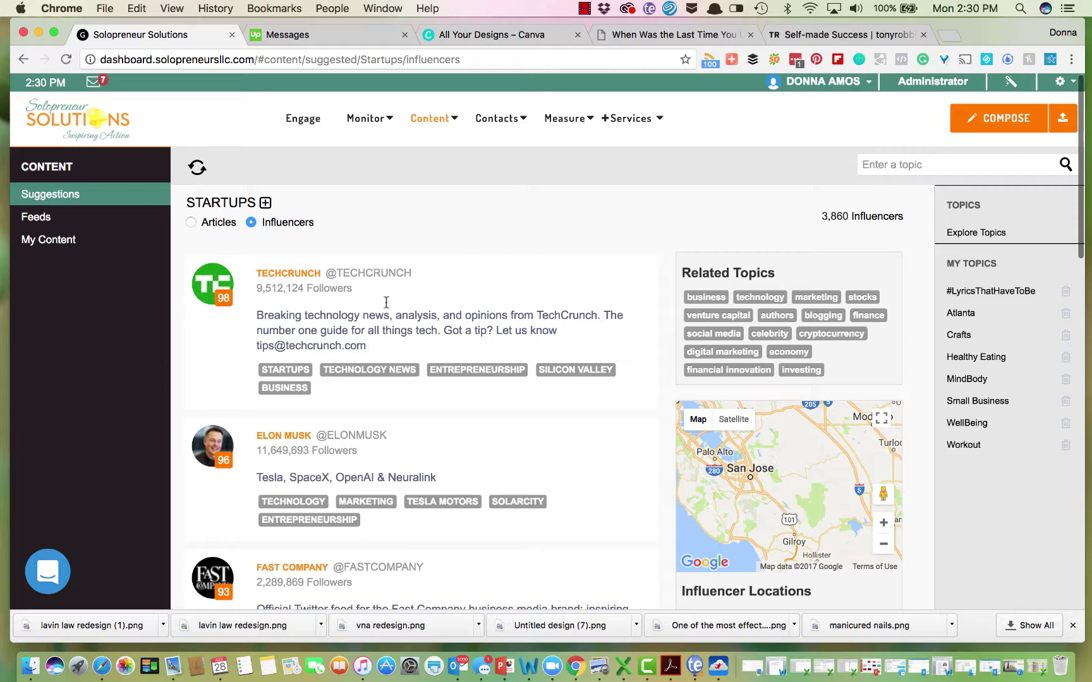
scroll(470, 319, "down", 9)
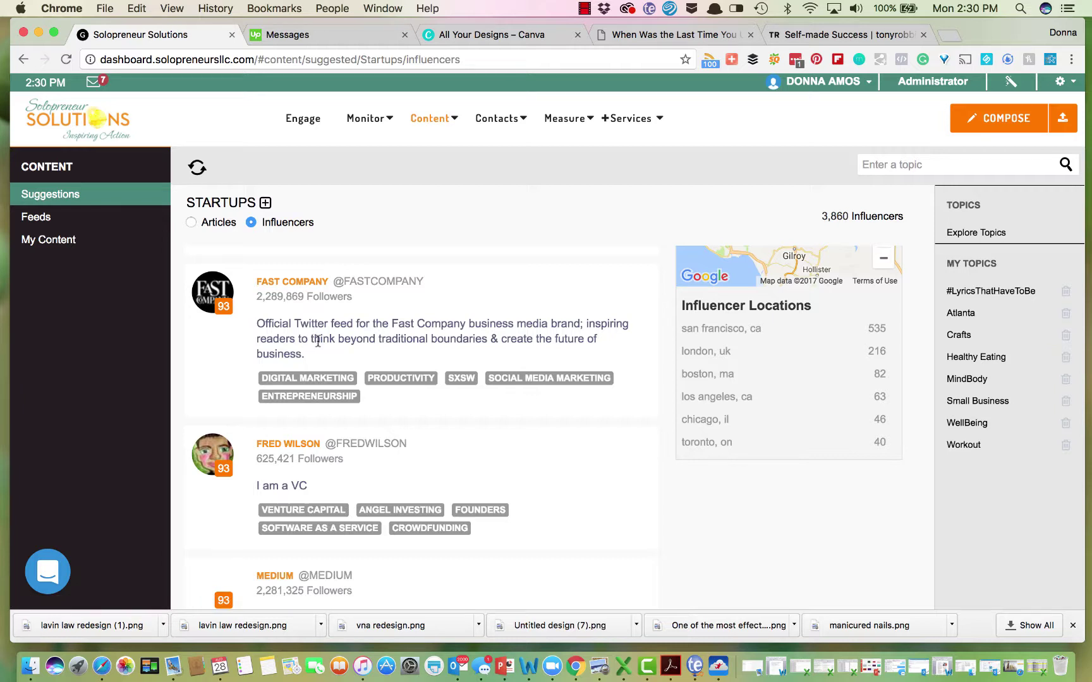
scroll(229, 338, "up", 2)
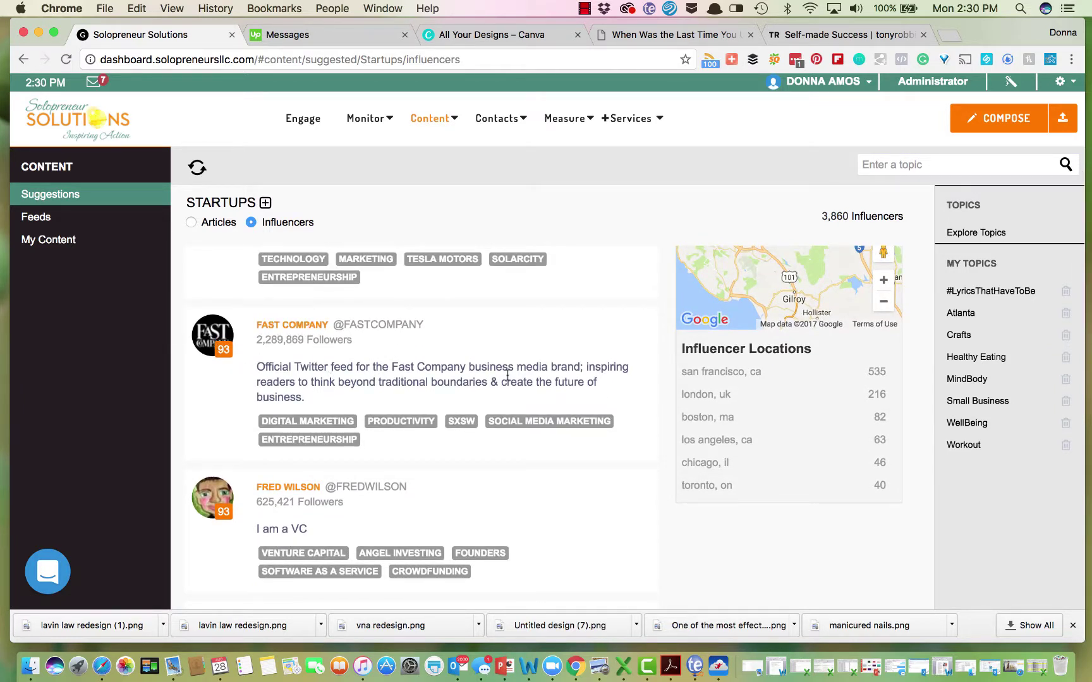
scroll(507, 375, "up", 10)
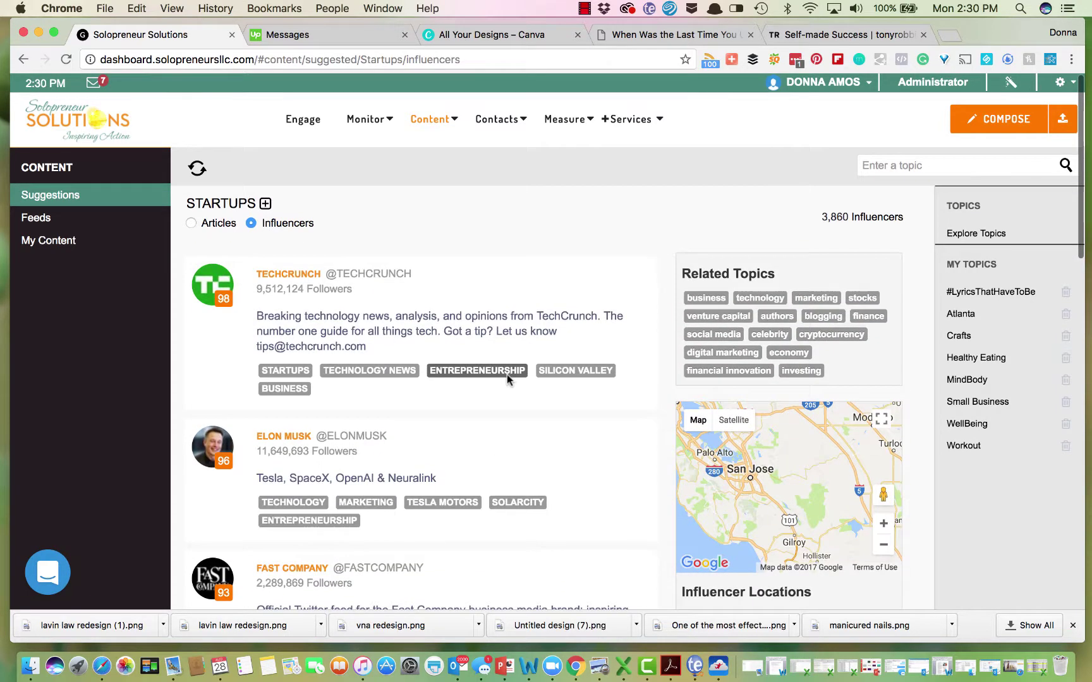
Open the TechCrunch influencer's profile and view its timeline of recent tweets
left_click(304, 272)
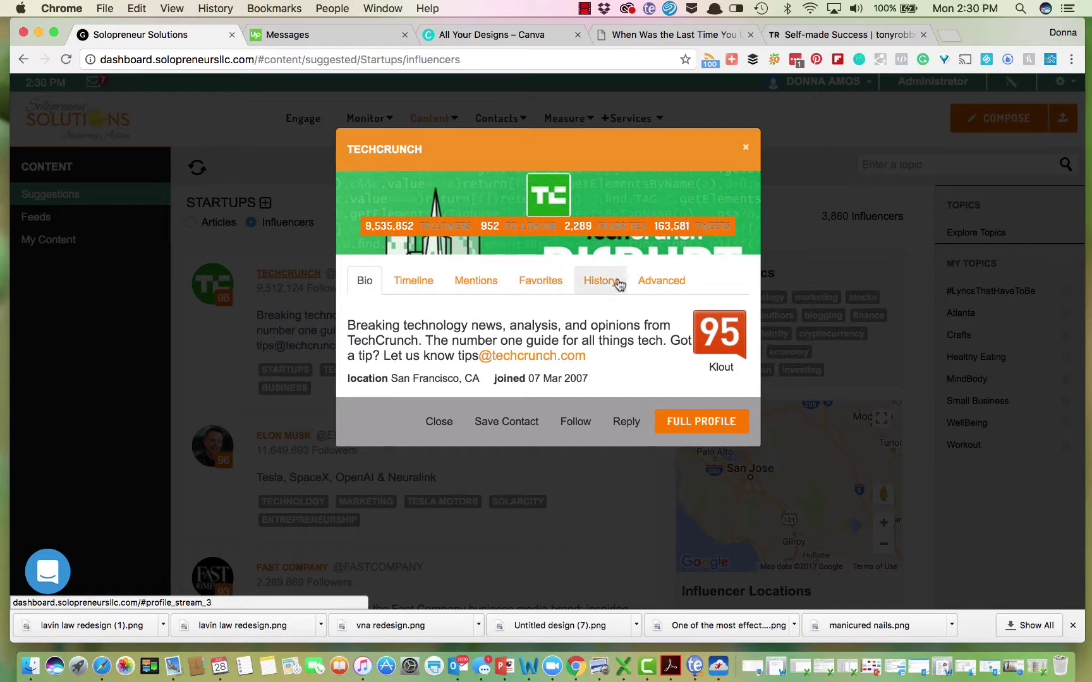
left_click(418, 284)
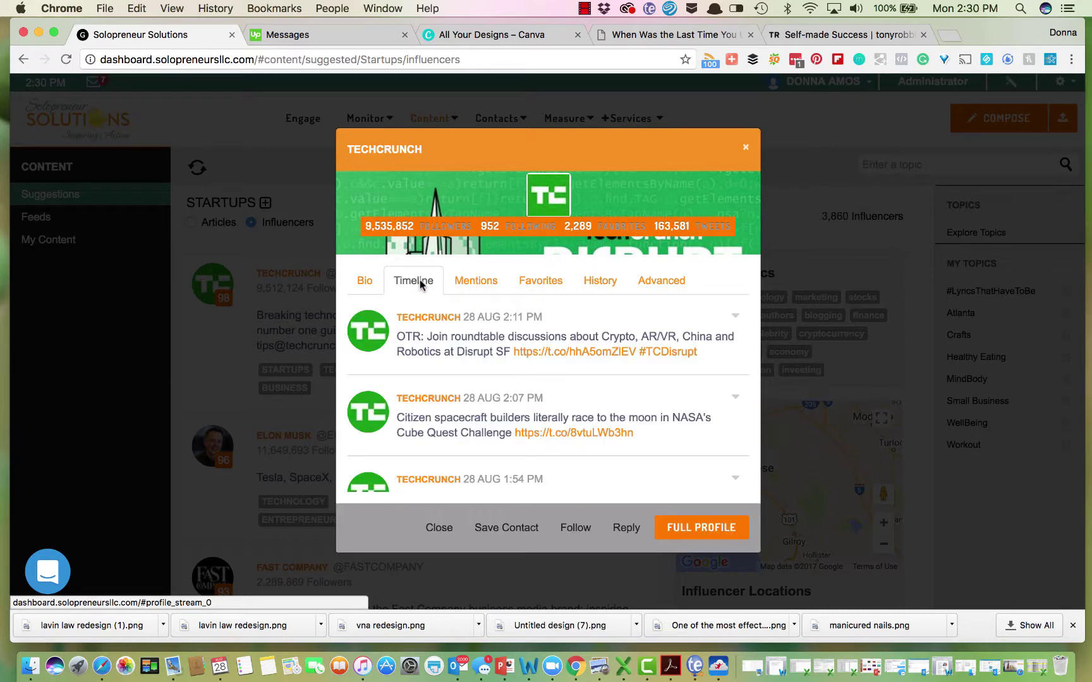
Retweet TechCrunch's timeline post about the Expedia Chairman and the Uber job from the owner's Twitter account, sending it immediately
scroll(461, 361, "down", 5)
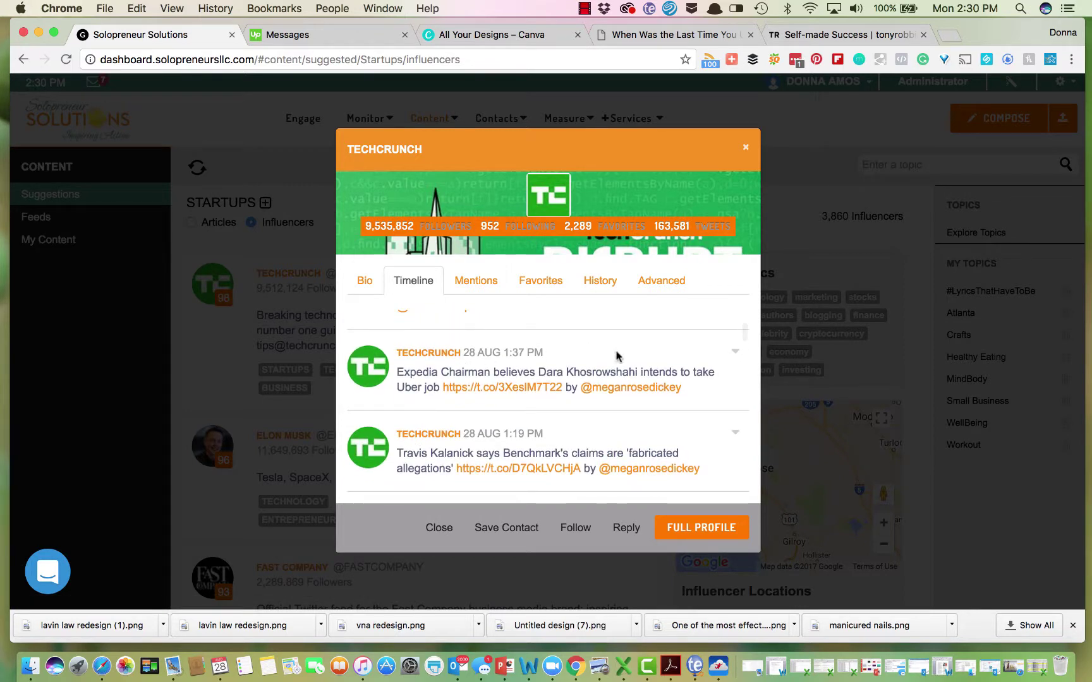
left_click(736, 355)
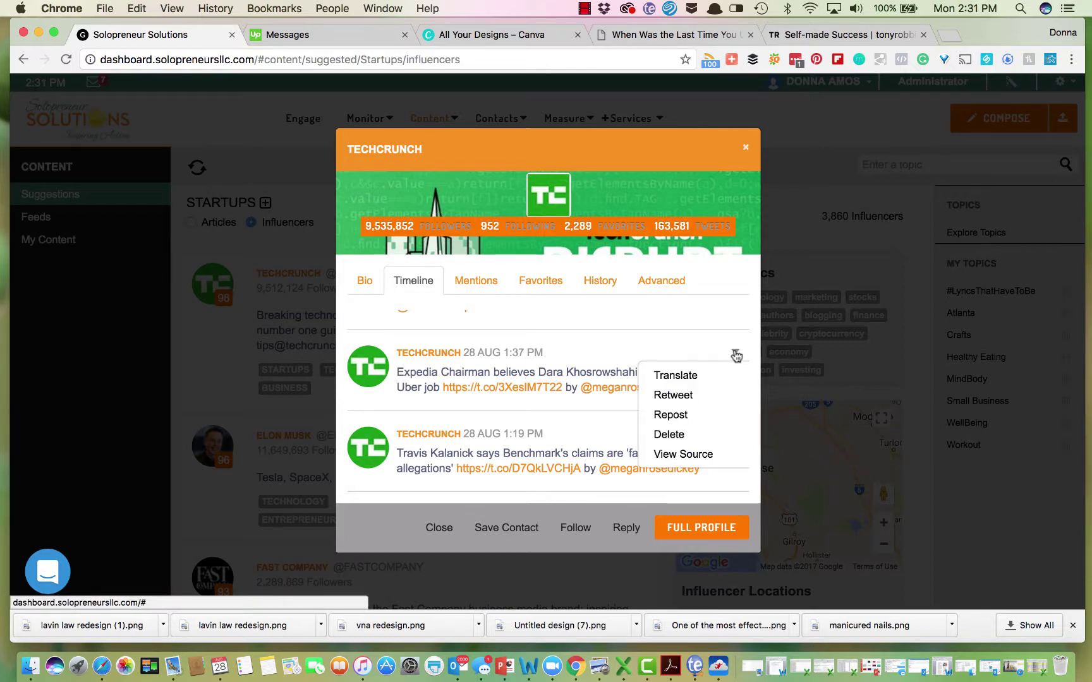
left_click(679, 394)
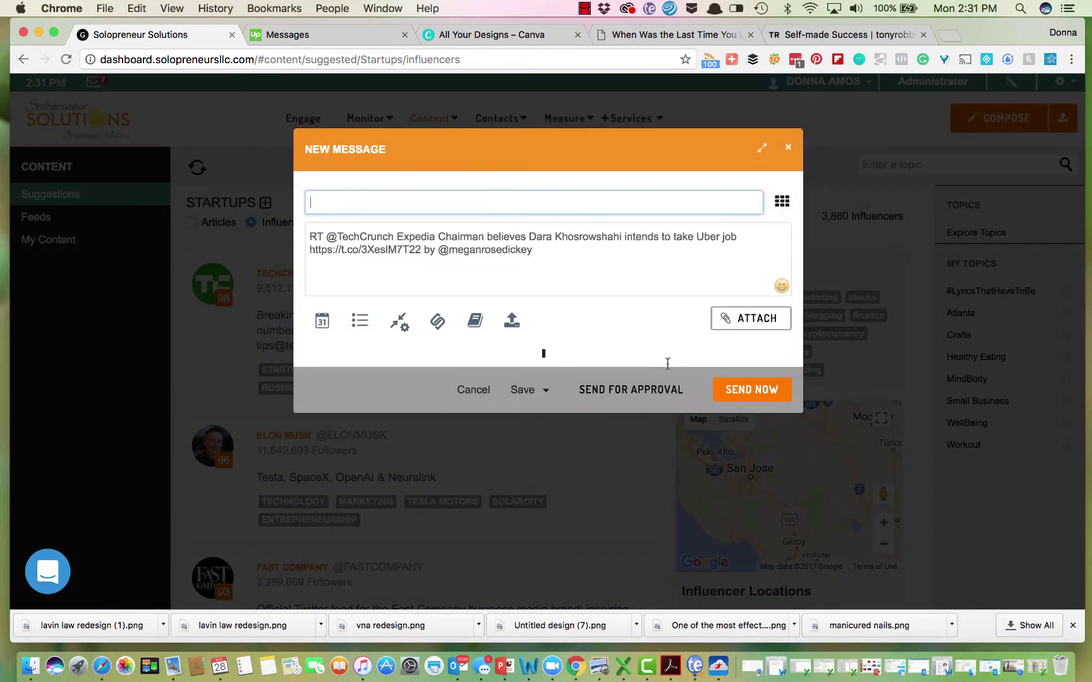
left_click(528, 195)
type("don")
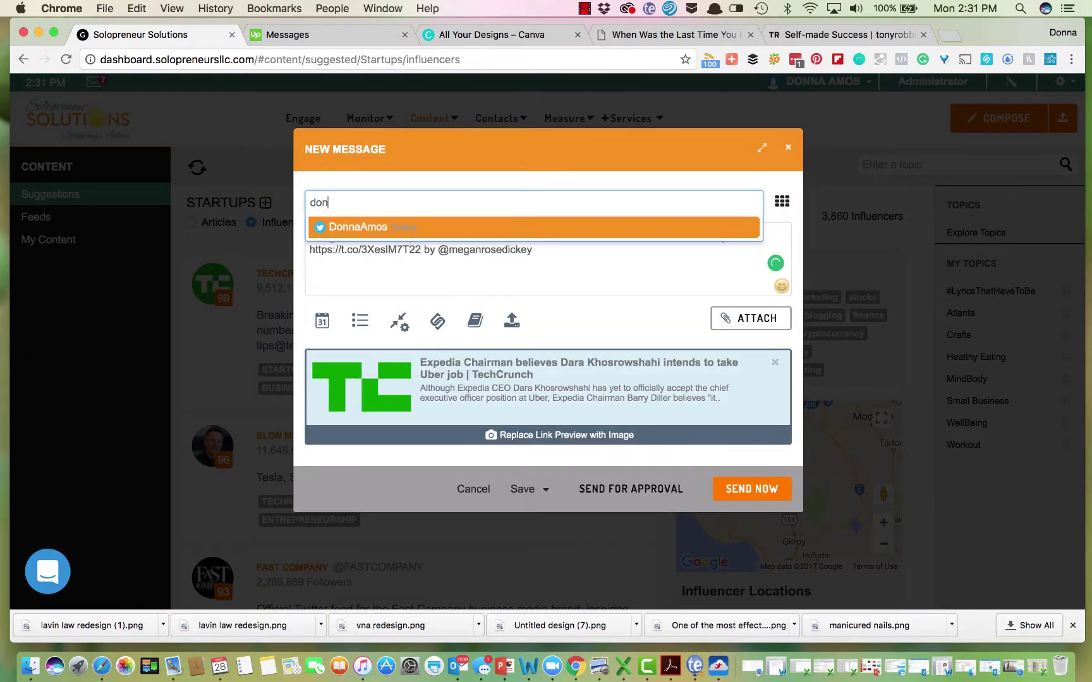
left_click(520, 230)
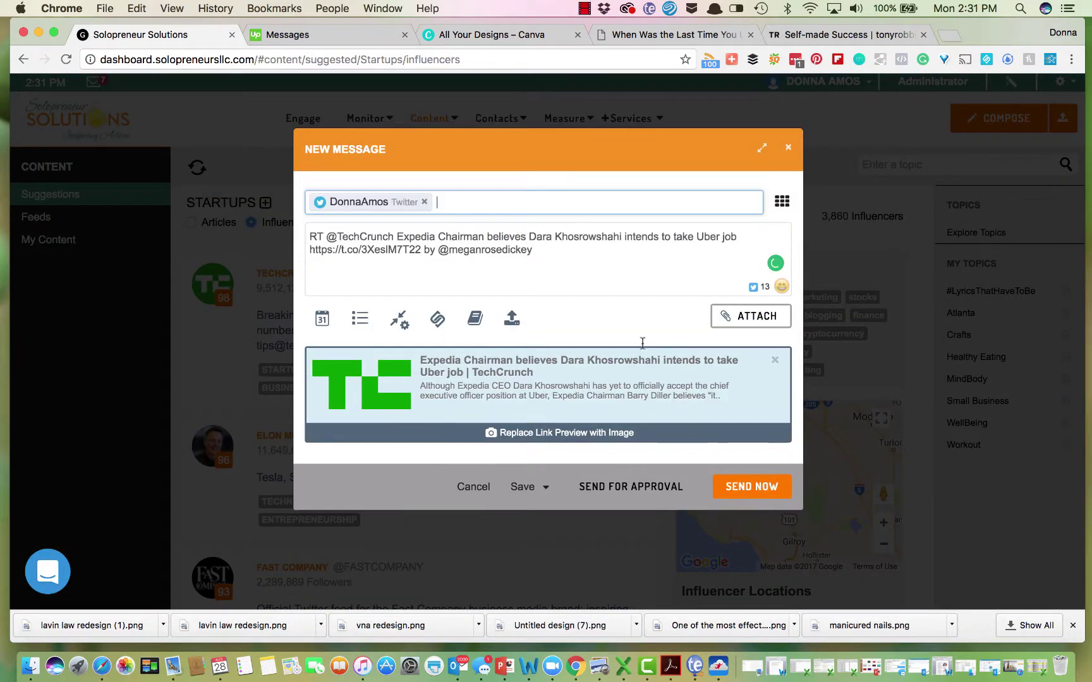
left_click(742, 487)
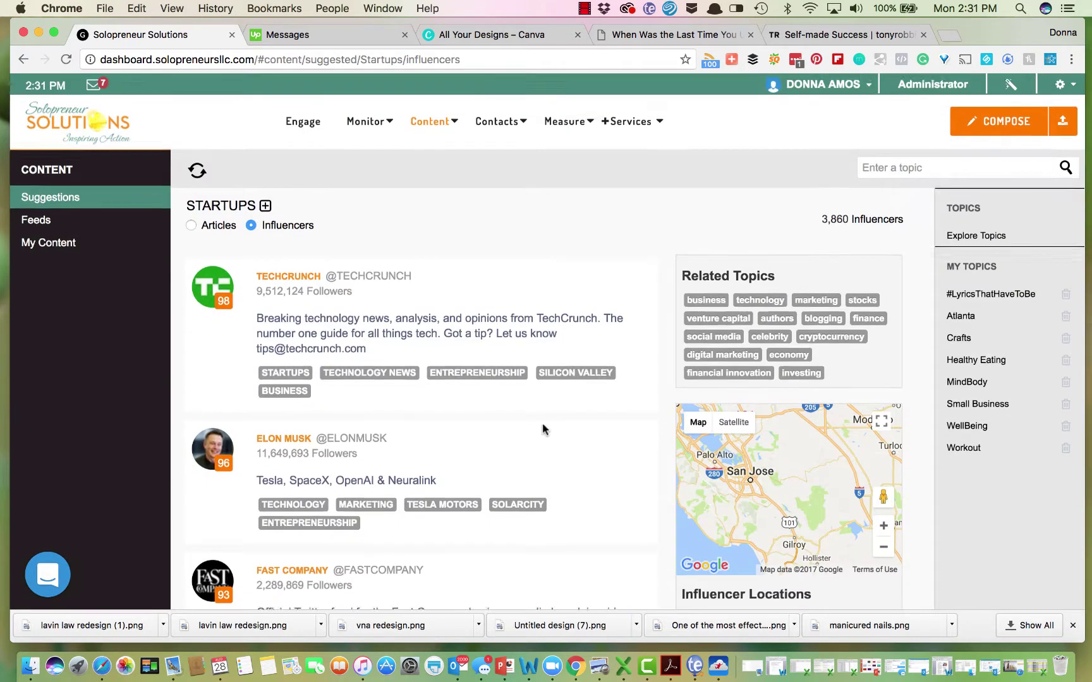
Open the content feeds and look through the blog posts in the Proficient Sourcing feed
mouse_move(434, 118)
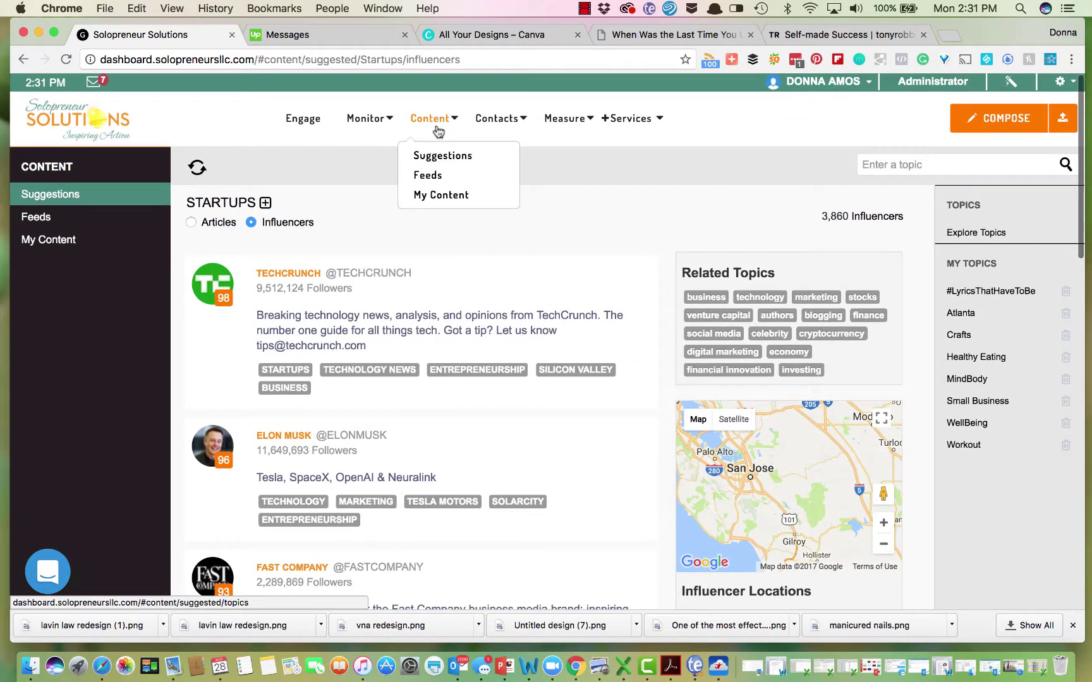
left_click(433, 178)
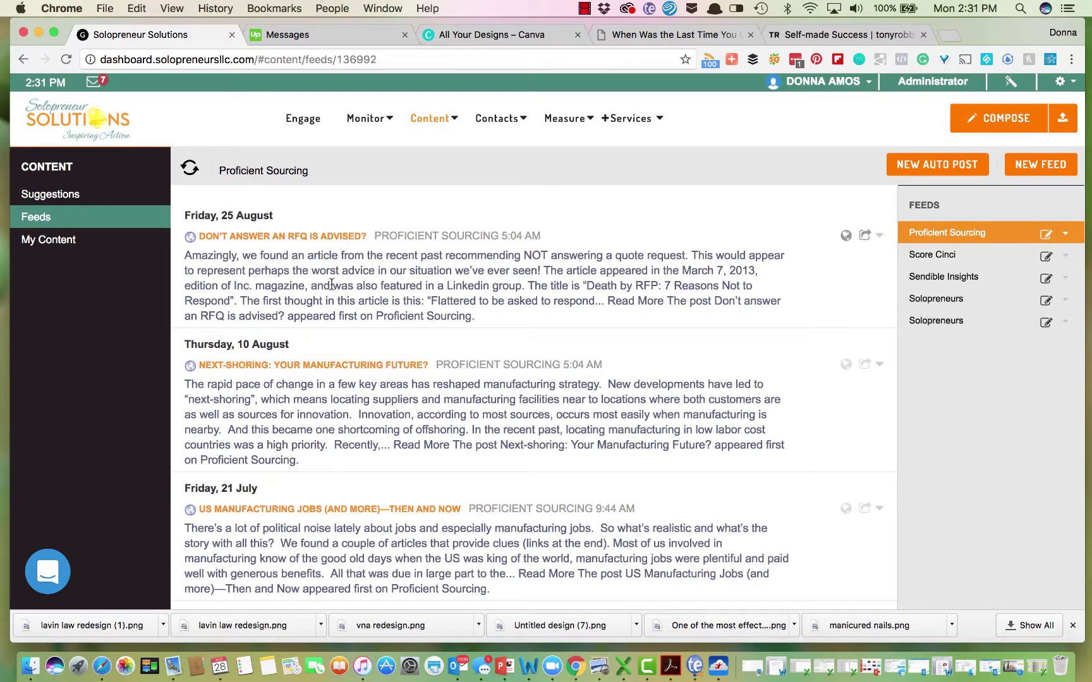
scroll(331, 284, "down", 7)
scroll(331, 284, "up", 4)
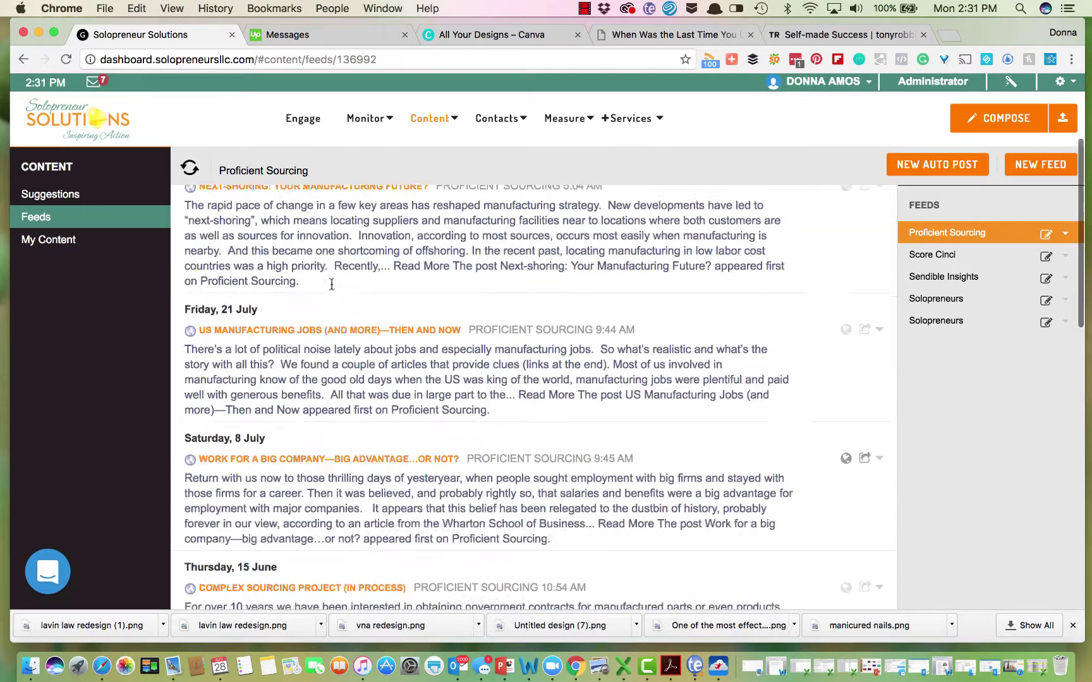
scroll(331, 284, "up", 3)
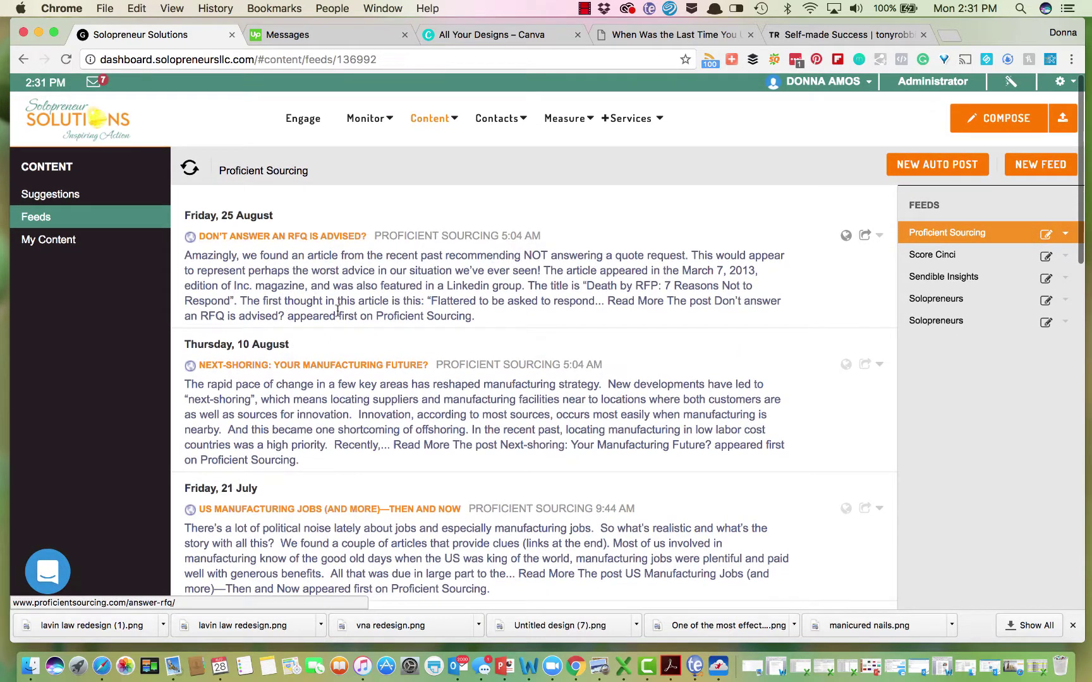
Go to the Engage area, check the account notifications, and view the bounced messages in the outbox
left_click(303, 120)
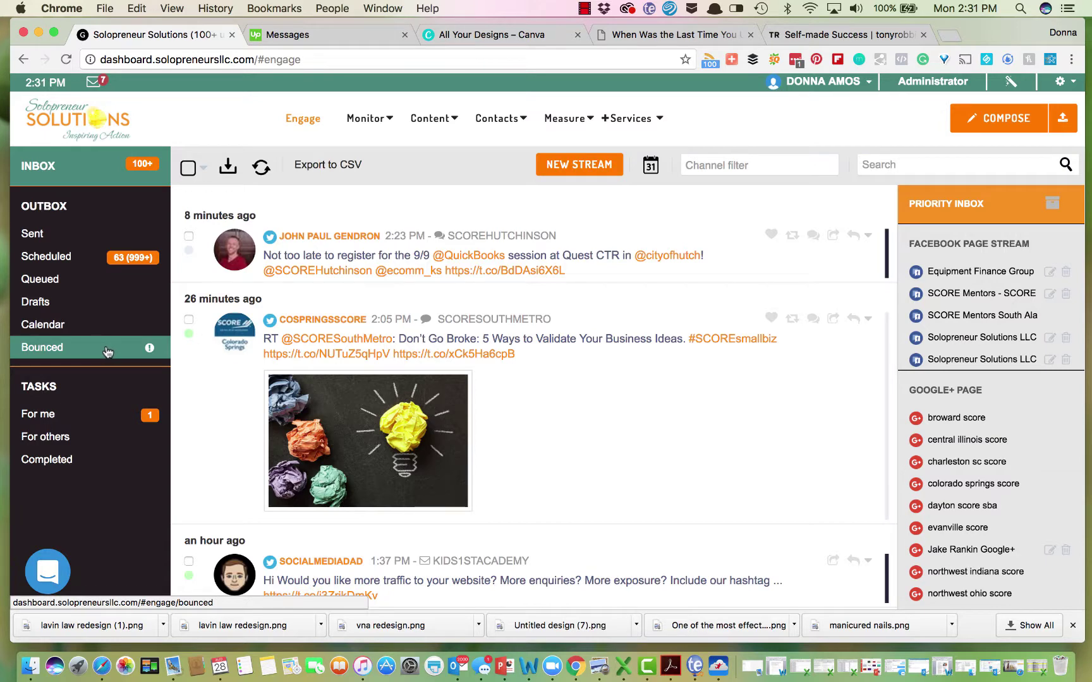
left_click(98, 86)
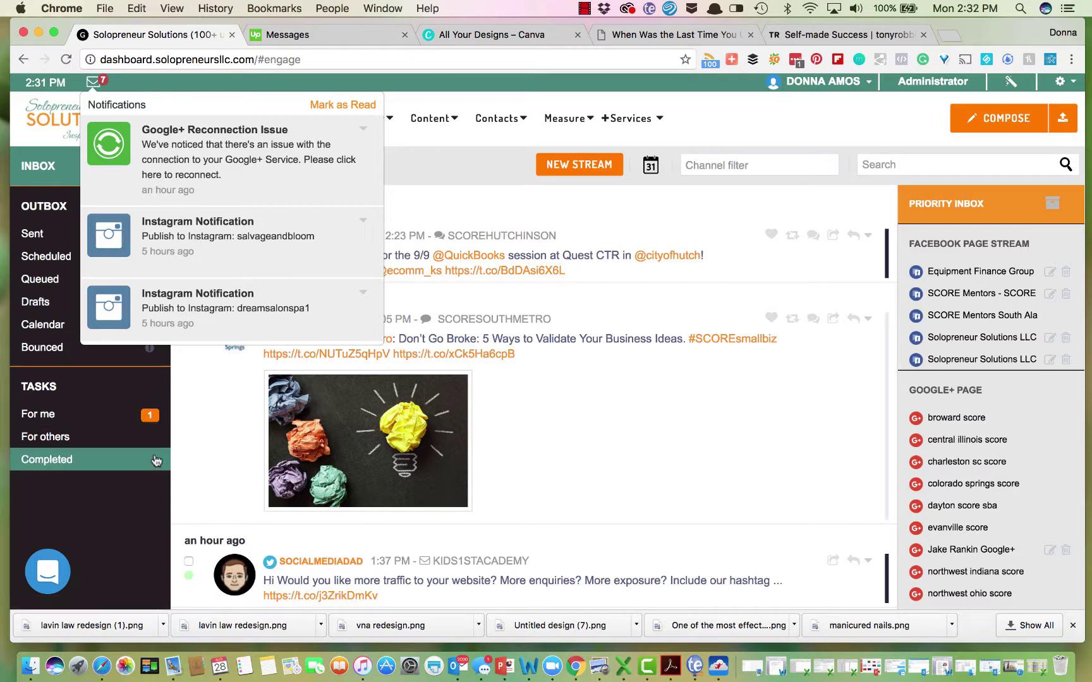
left_click(212, 418)
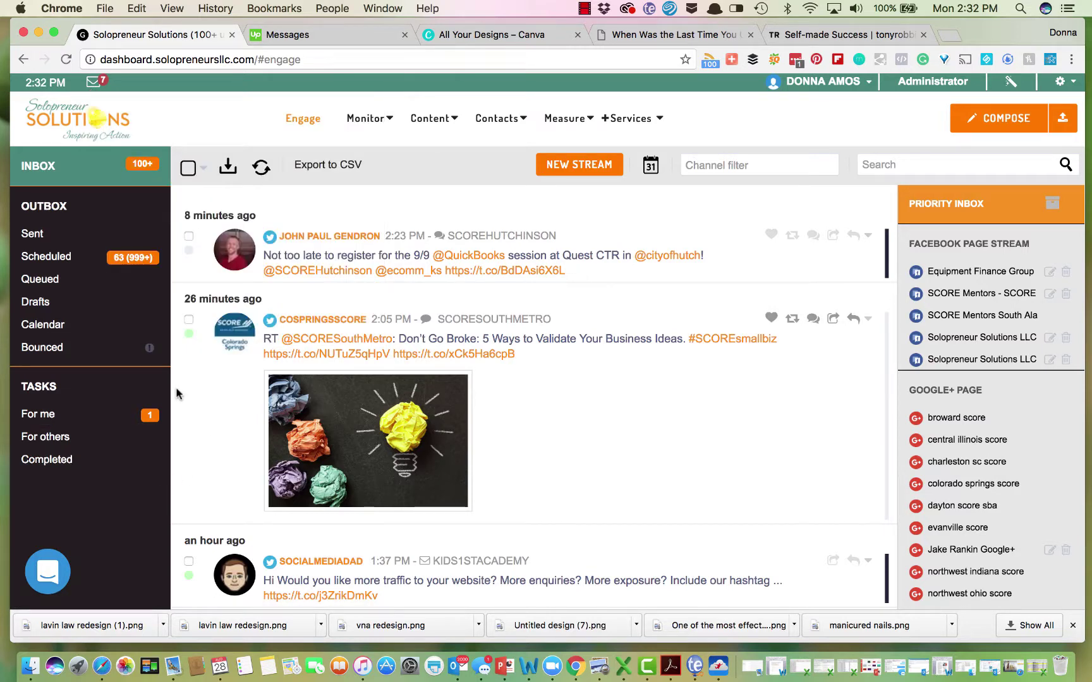
left_click(107, 354)
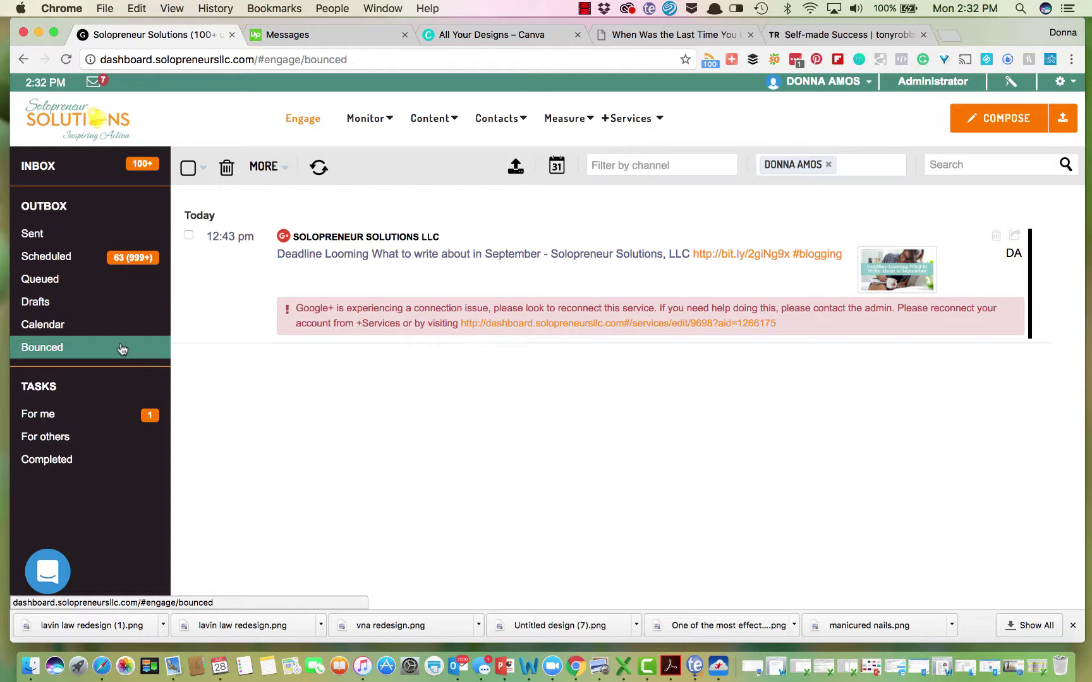
Review the outbox's scheduled posts and its sent messages
left_click(72, 268)
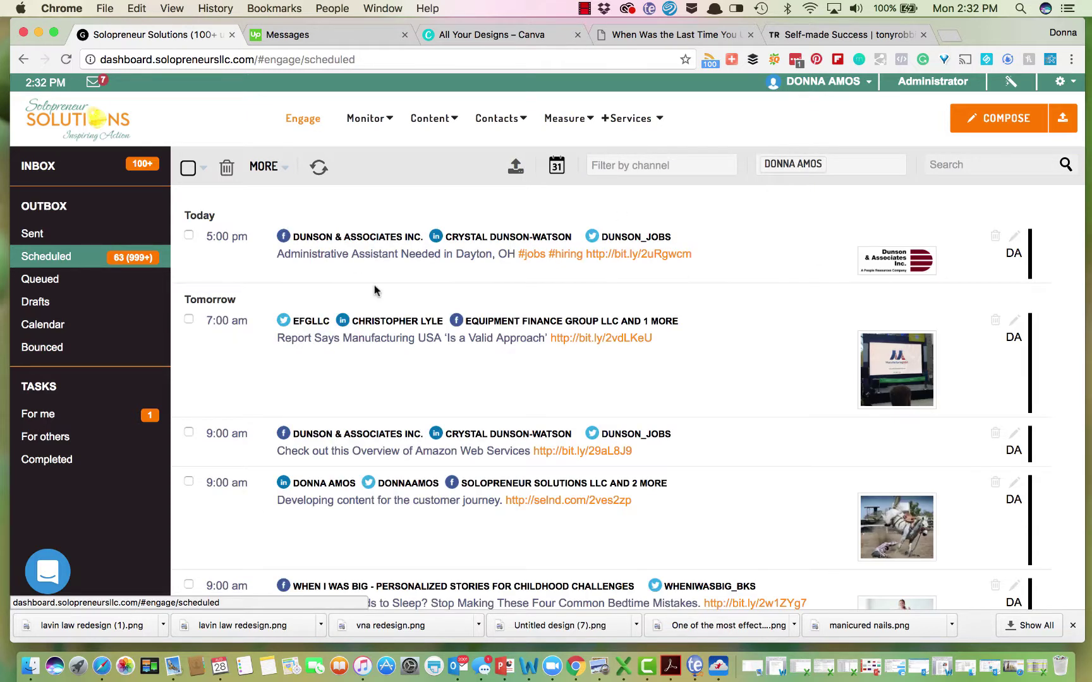
scroll(620, 384, "down", 3)
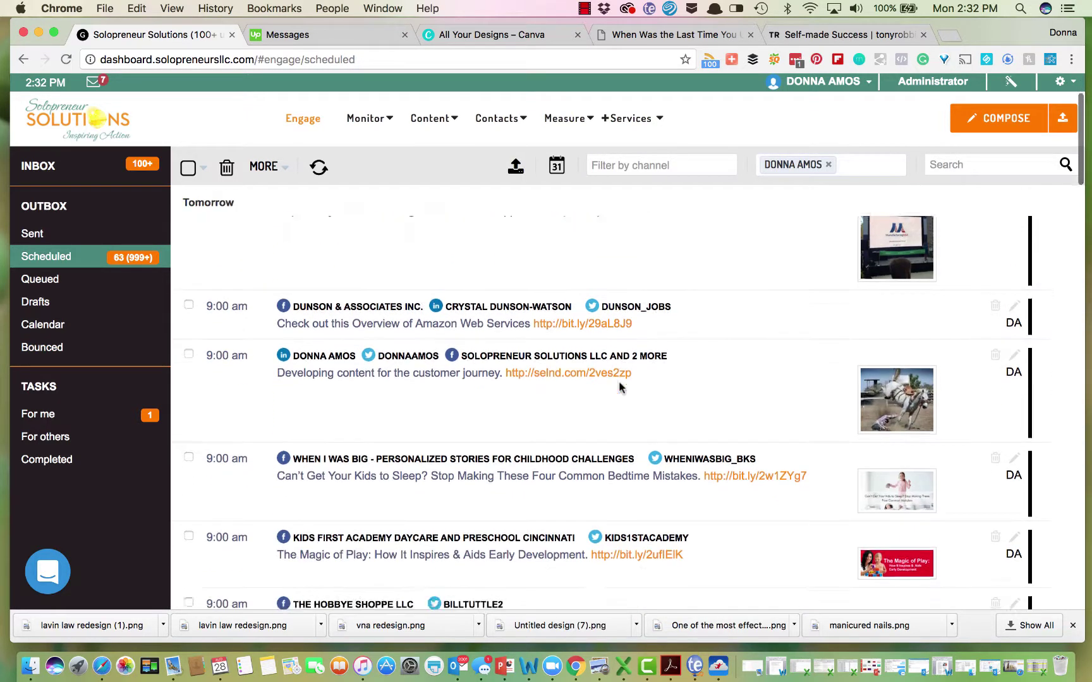
scroll(618, 382, "up", 3)
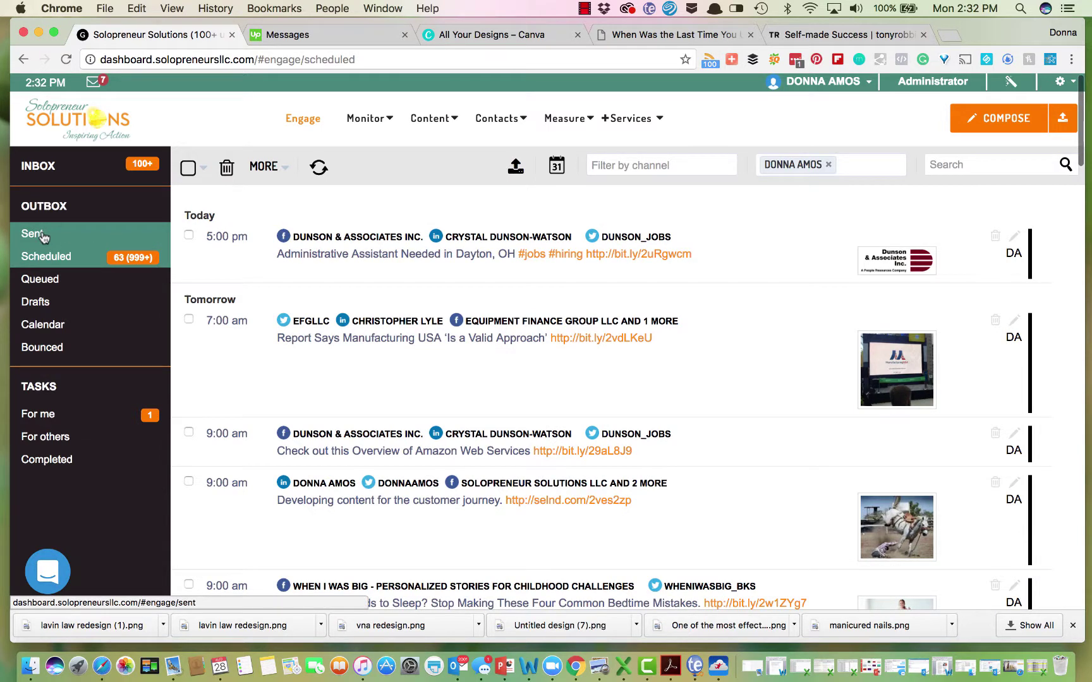
left_click(33, 233)
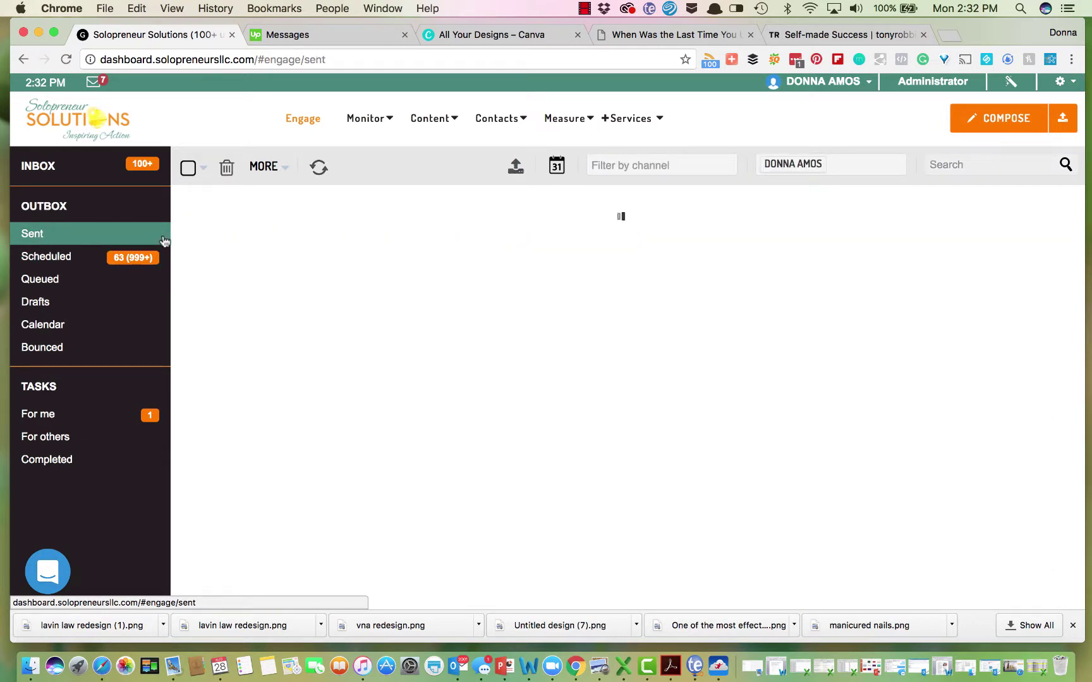
scroll(556, 303, "down", 10)
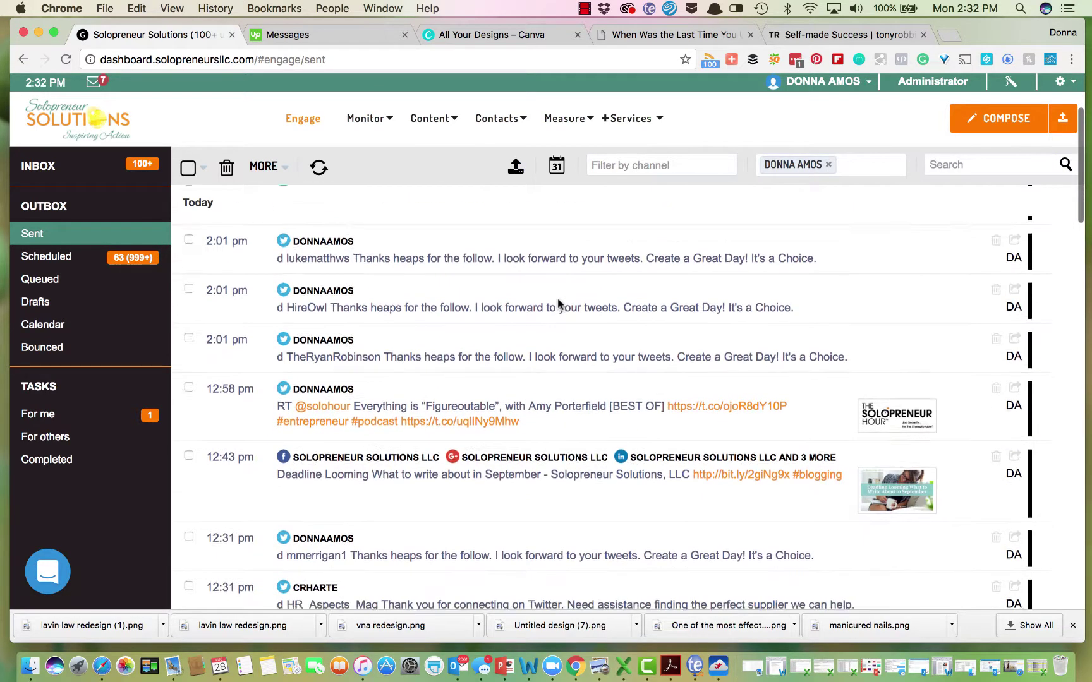
scroll(557, 303, "down", 3)
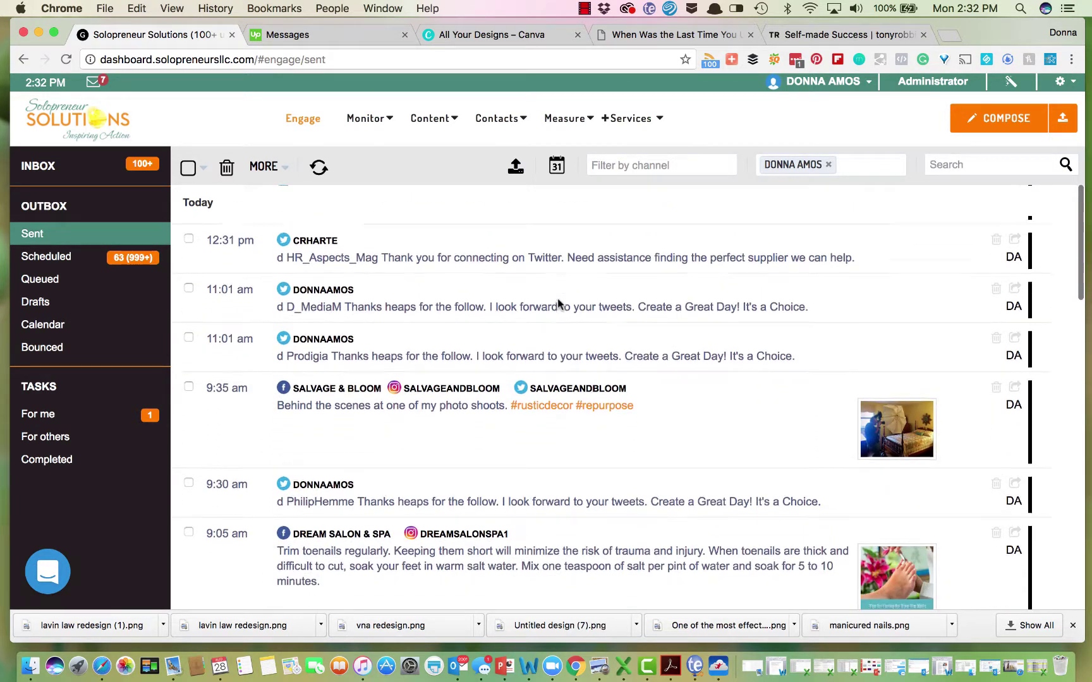
scroll(557, 298, "up", 13)
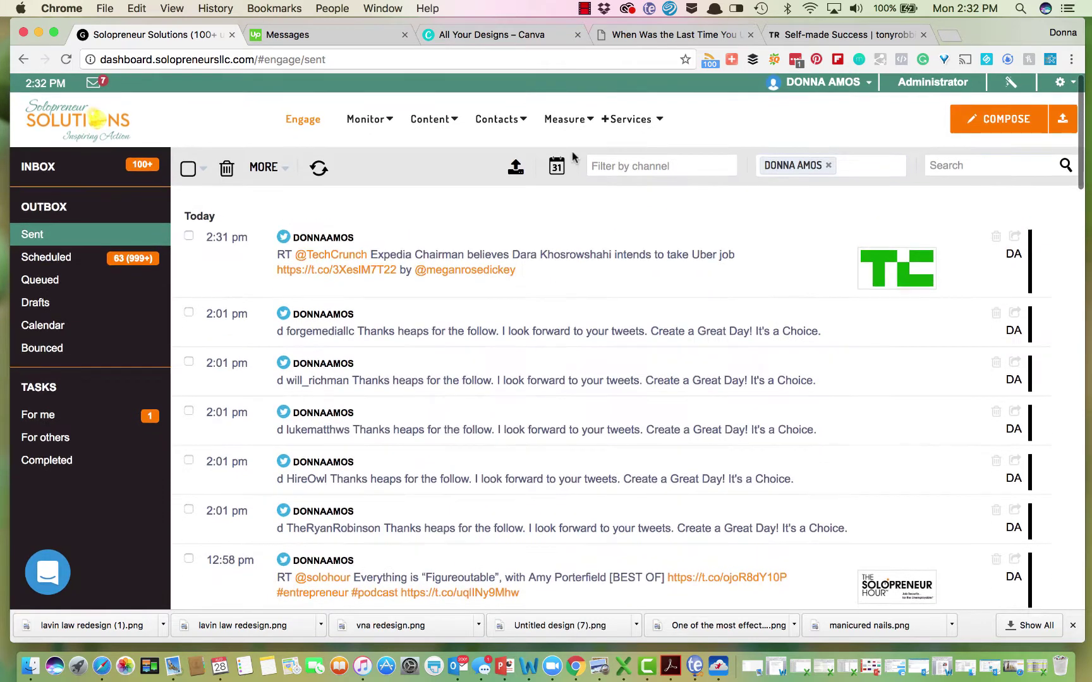
Open the Add Services page and look through the popular services available to connect
mouse_move(582, 123)
mouse_move(628, 118)
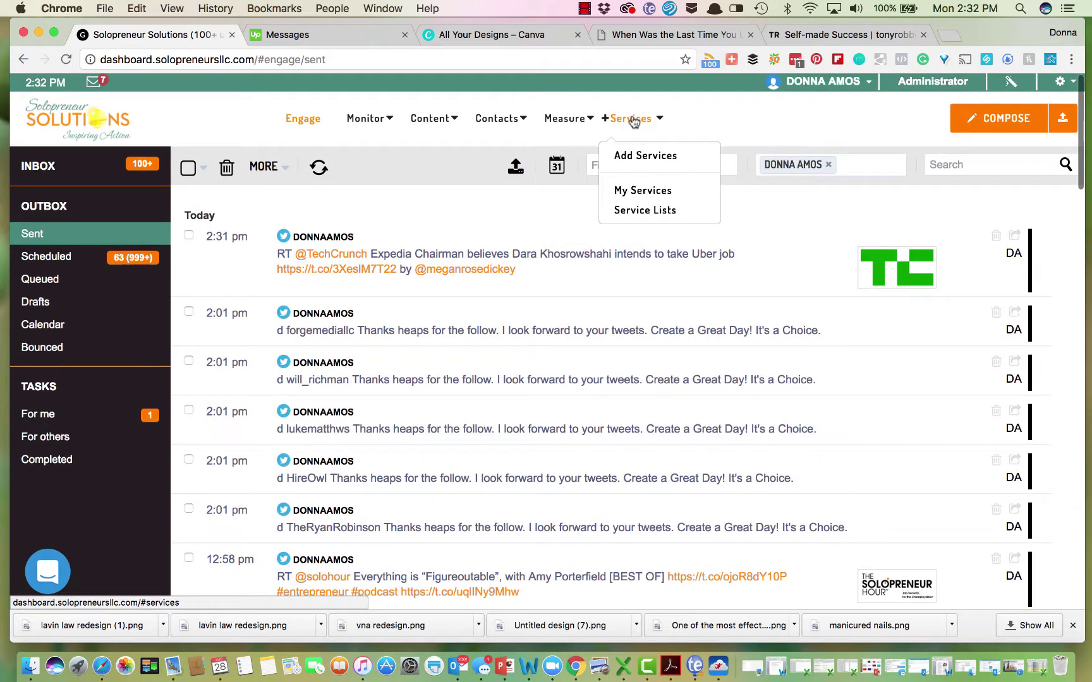
left_click(641, 158)
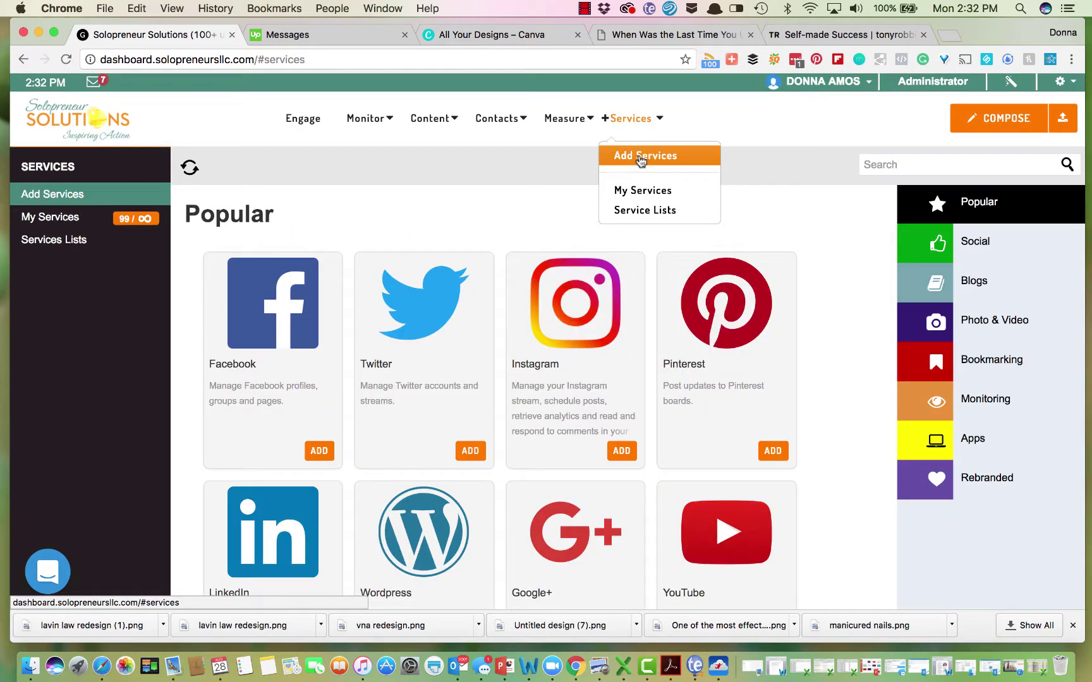
scroll(844, 289, "down", 2)
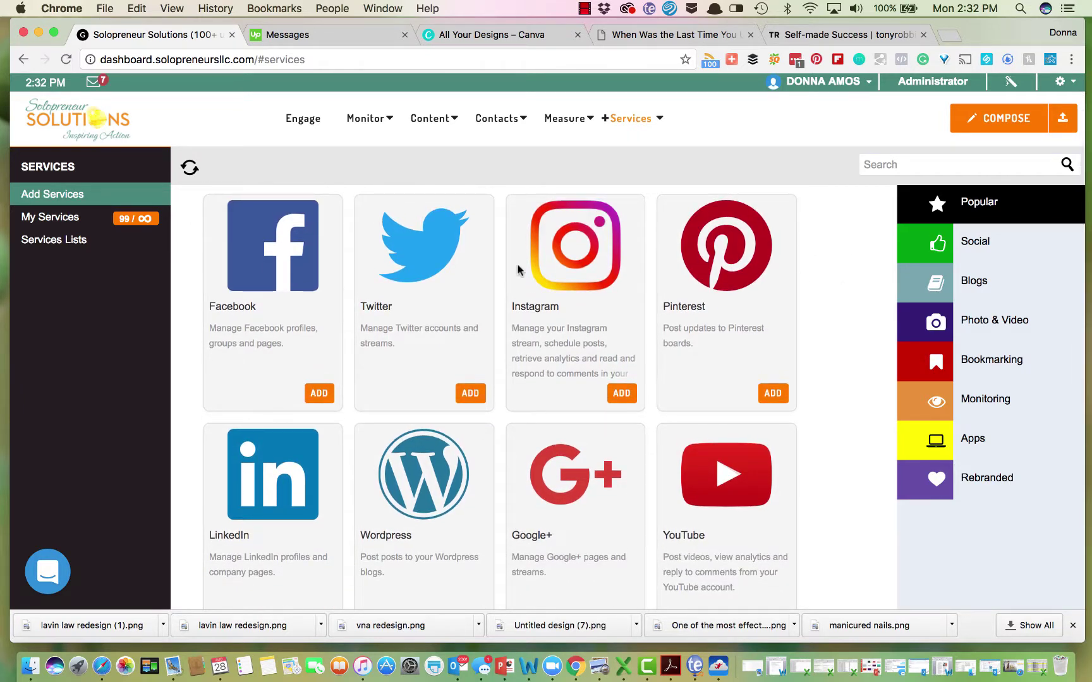
scroll(824, 282, "down", 4)
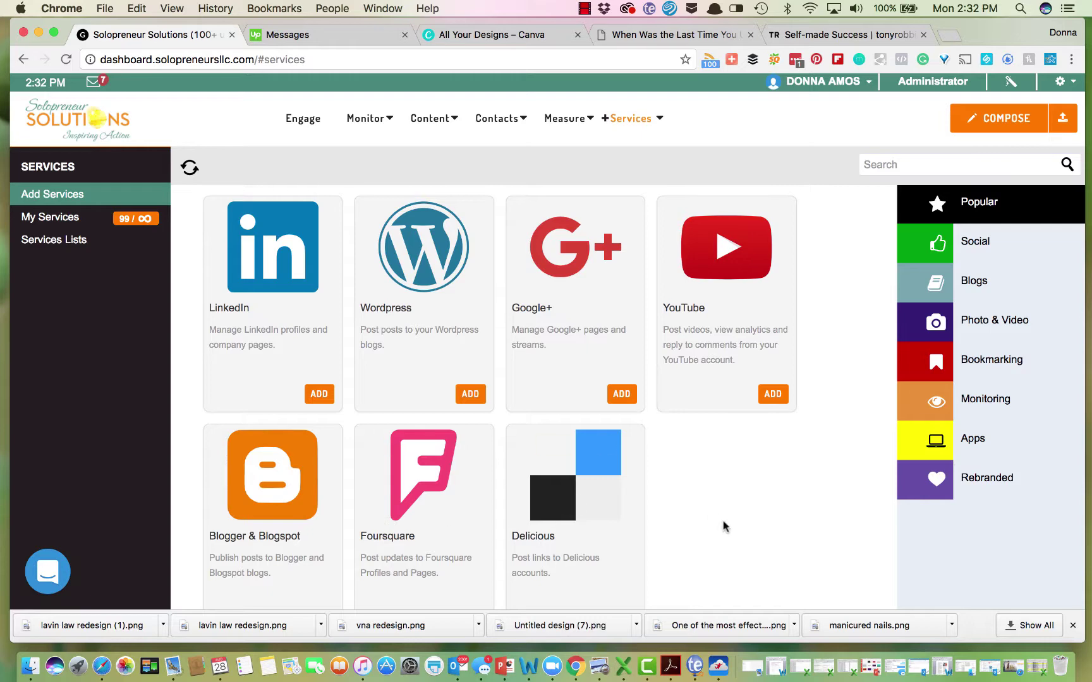
scroll(724, 527, "up", 5)
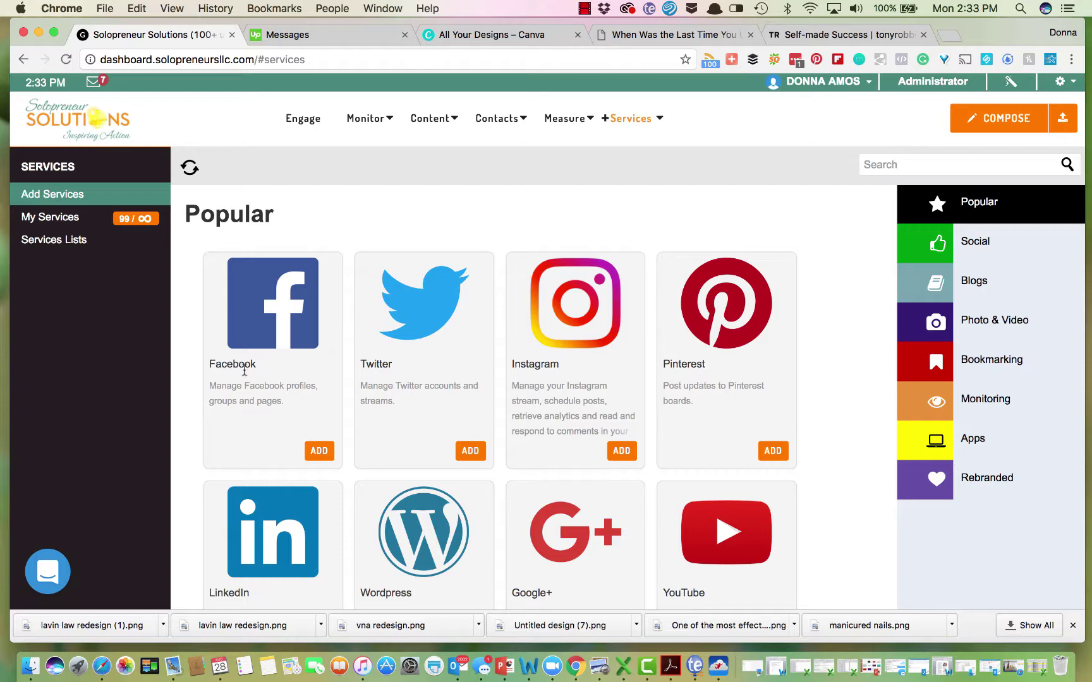
View the Facebook connection options from Facebook Fan Page to Facebook Group Stream, and close the list without setting one up
left_click(322, 455)
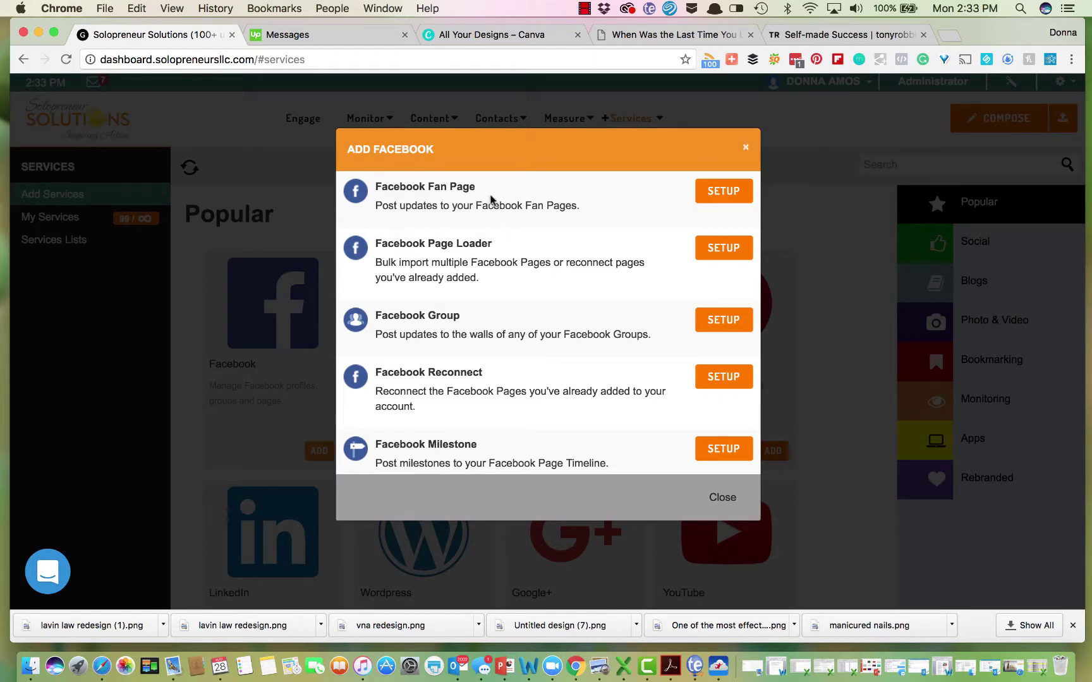
scroll(490, 197, "down", 3)
scroll(491, 197, "down", 5)
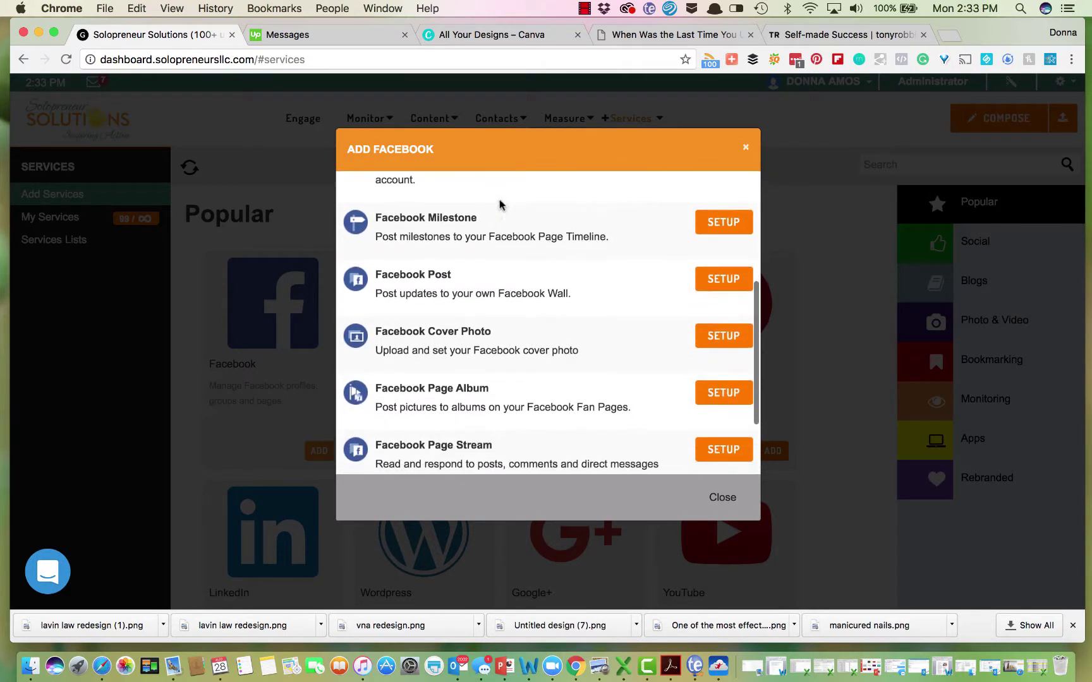
scroll(638, 289, "down", 1)
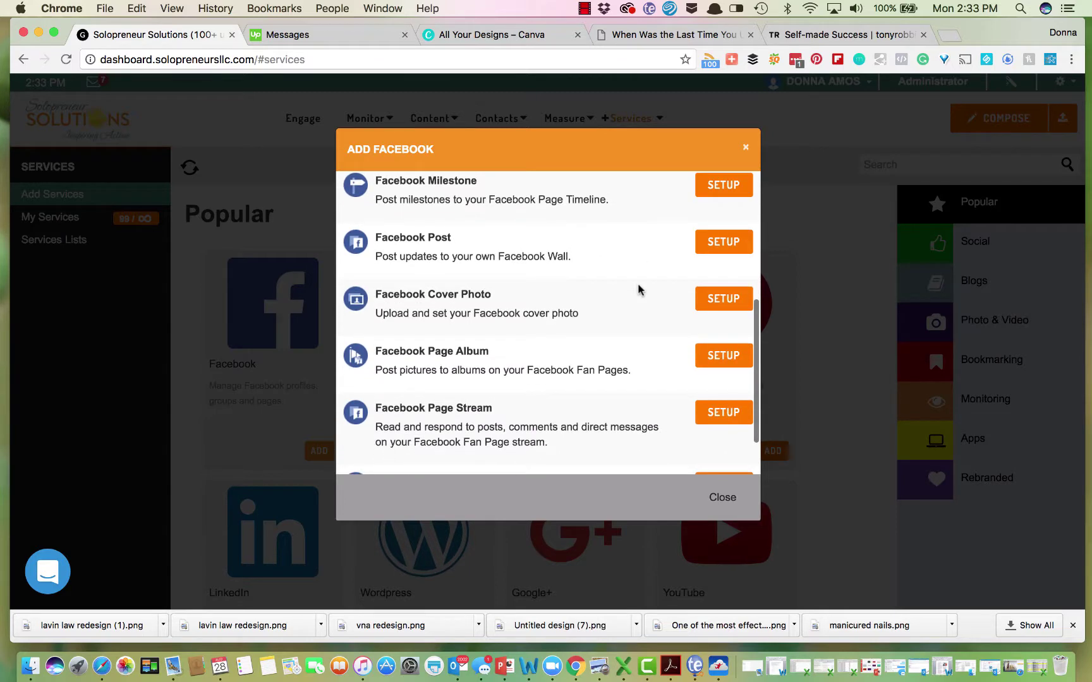
scroll(623, 260, "down", 2)
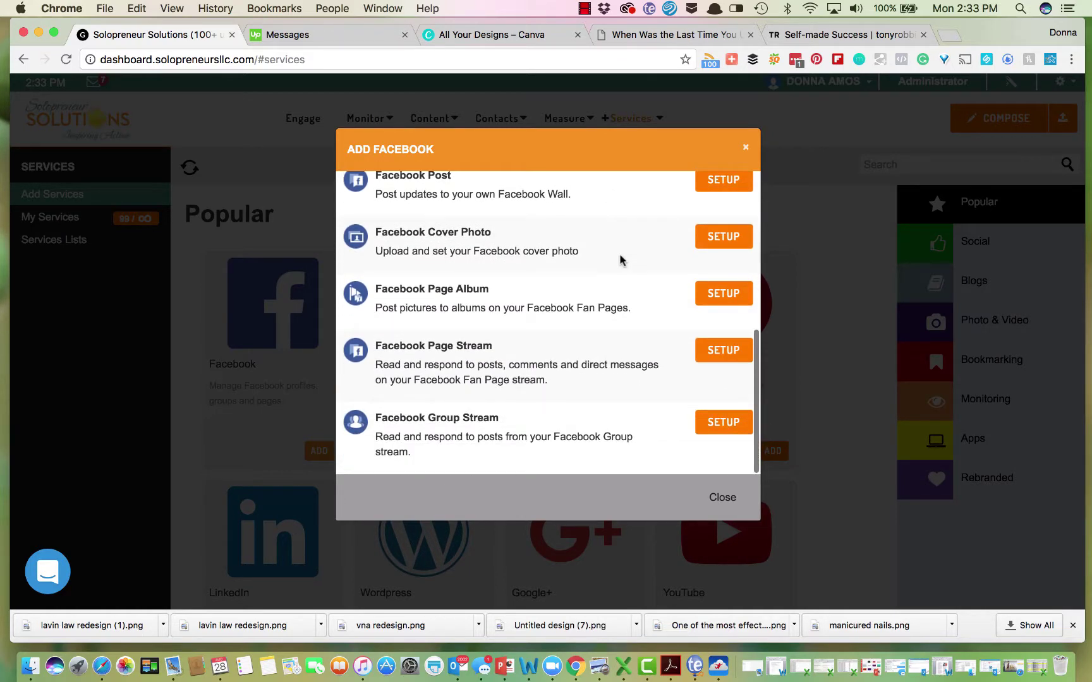
scroll(621, 259, "up", 8)
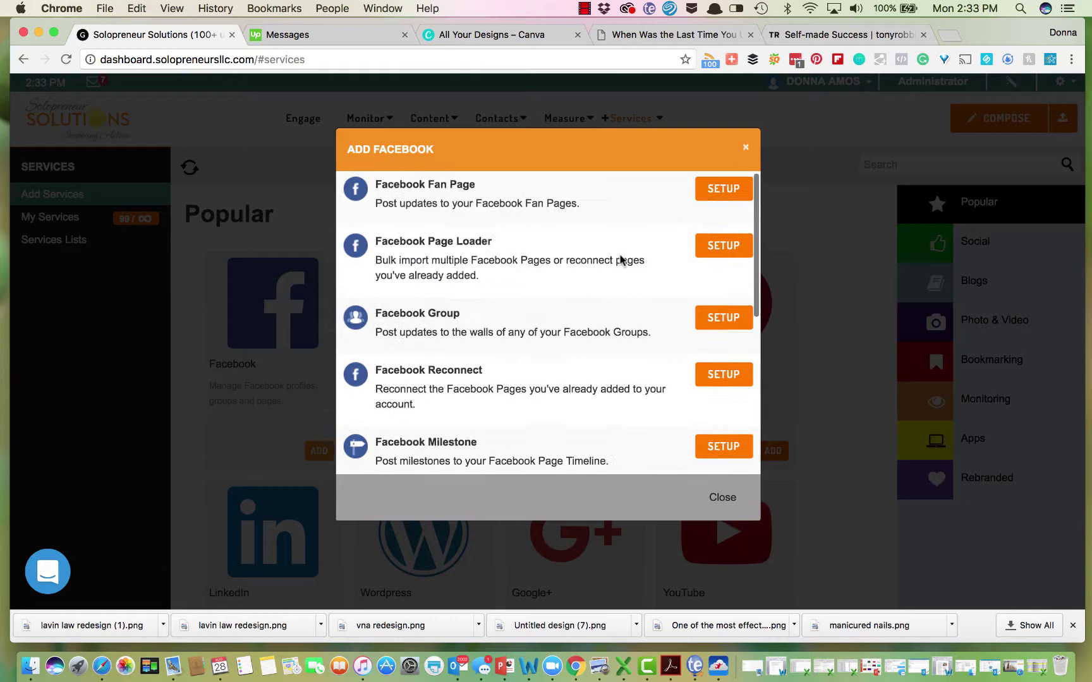
left_click(746, 150)
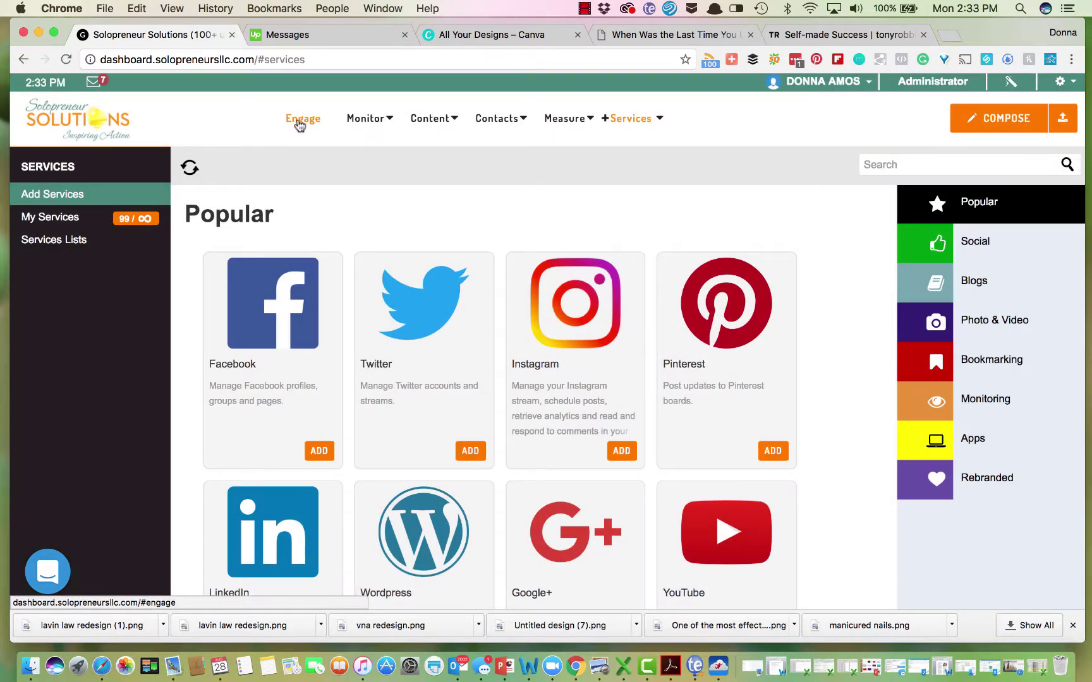
Return to the Engage area and view the scheduled posts and the inbox
left_click(300, 122)
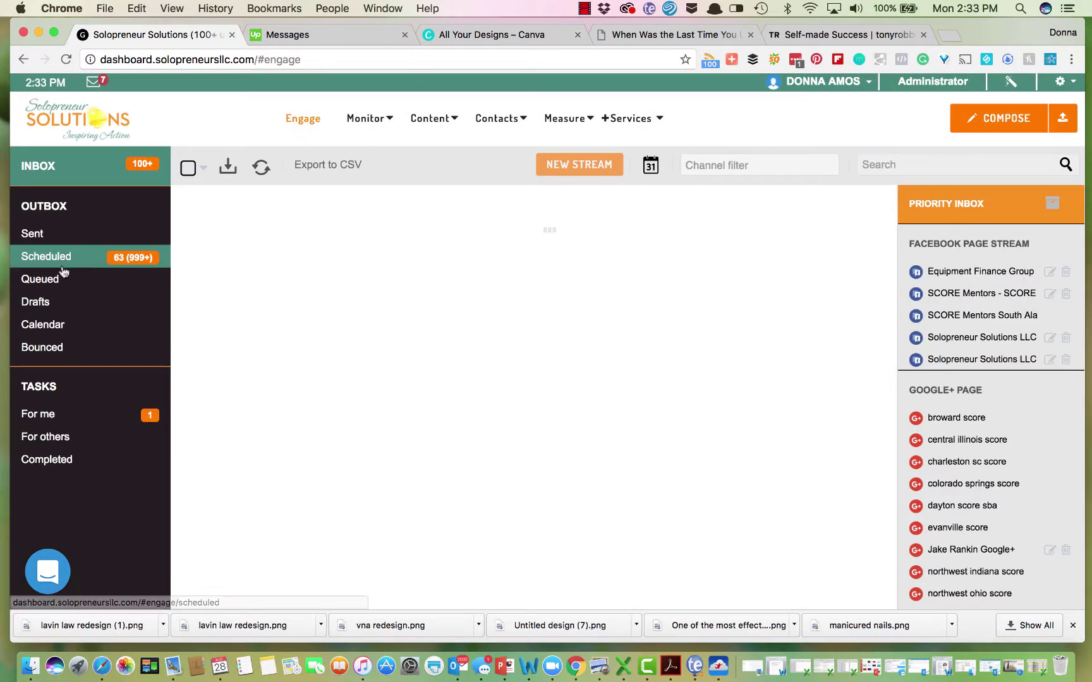
left_click(82, 262)
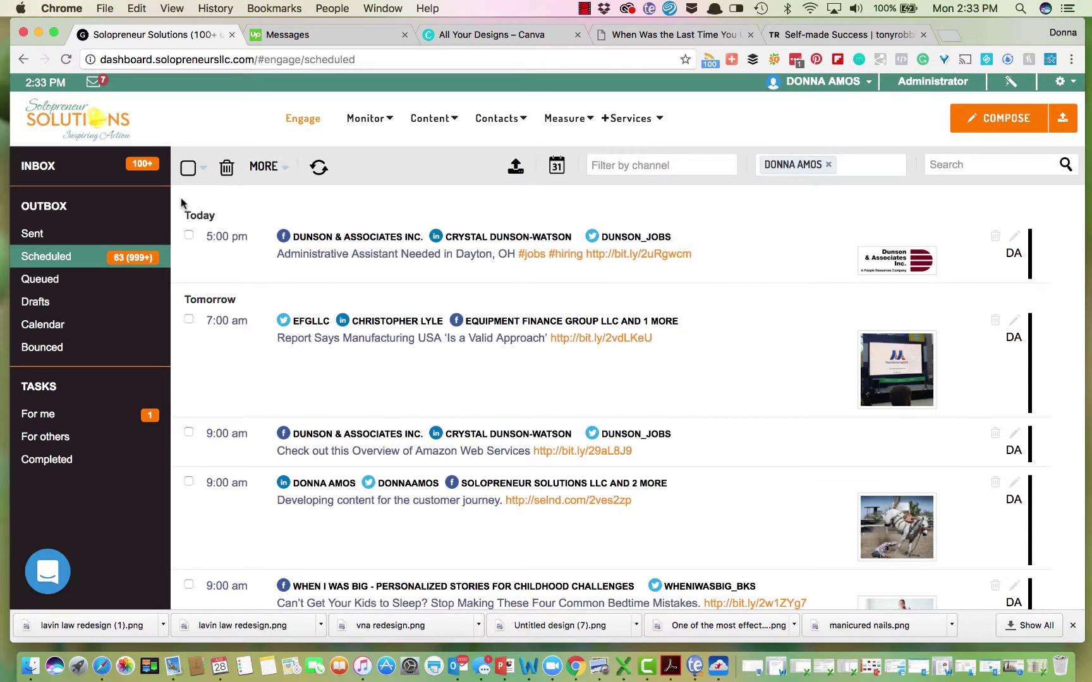
left_click(139, 155)
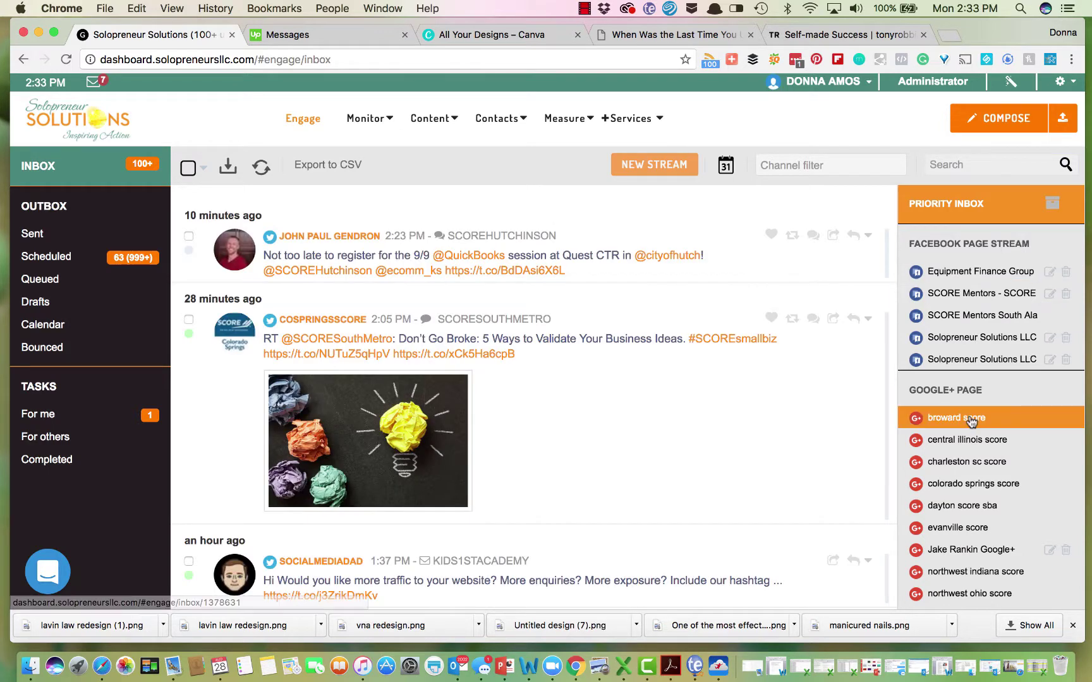
Look over the inbox messages and like the tweet about the 9/9 QuickBooks session
scroll(971, 422, "down", 1)
scroll(971, 422, "down", 1)
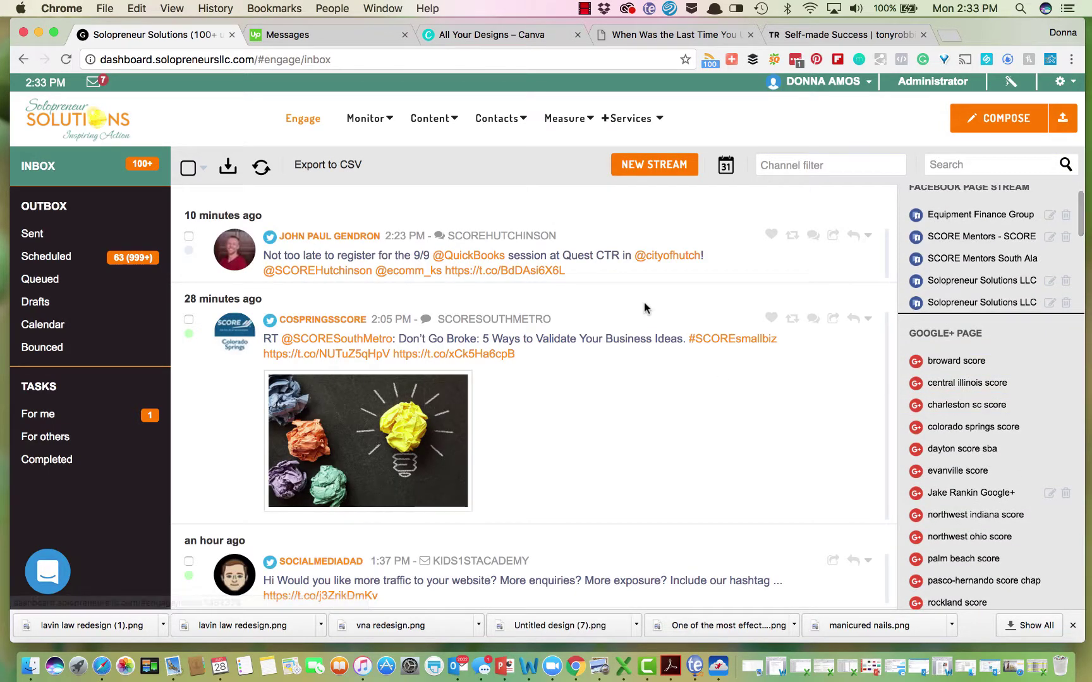
scroll(626, 434, "down", 5)
scroll(627, 439, "down", 8)
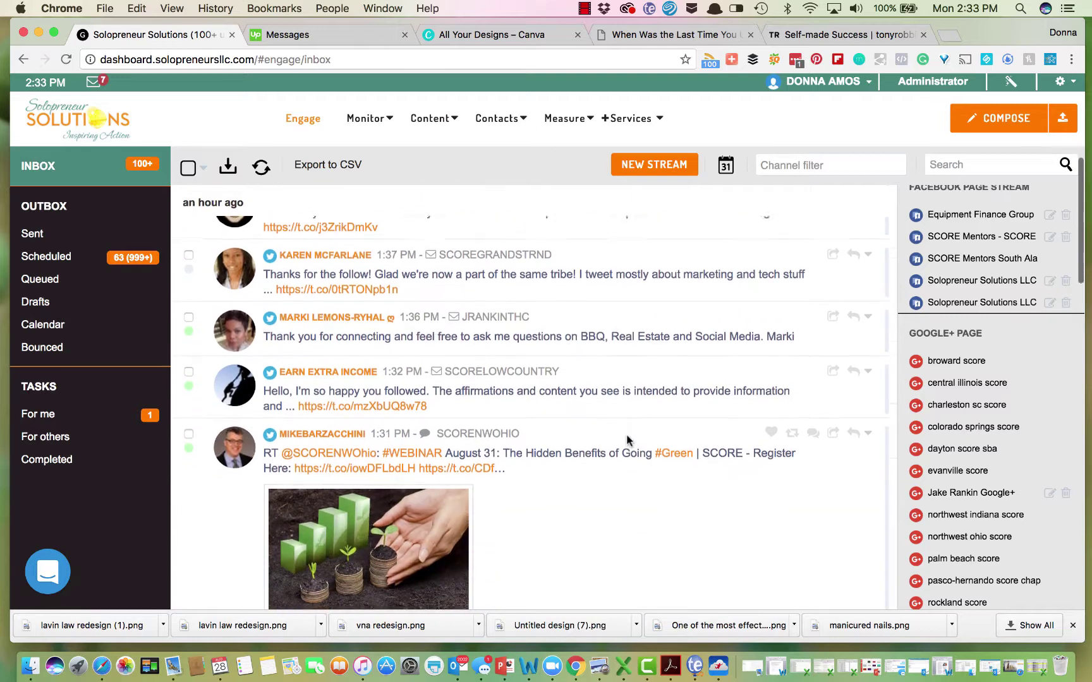
scroll(627, 436, "up", 10)
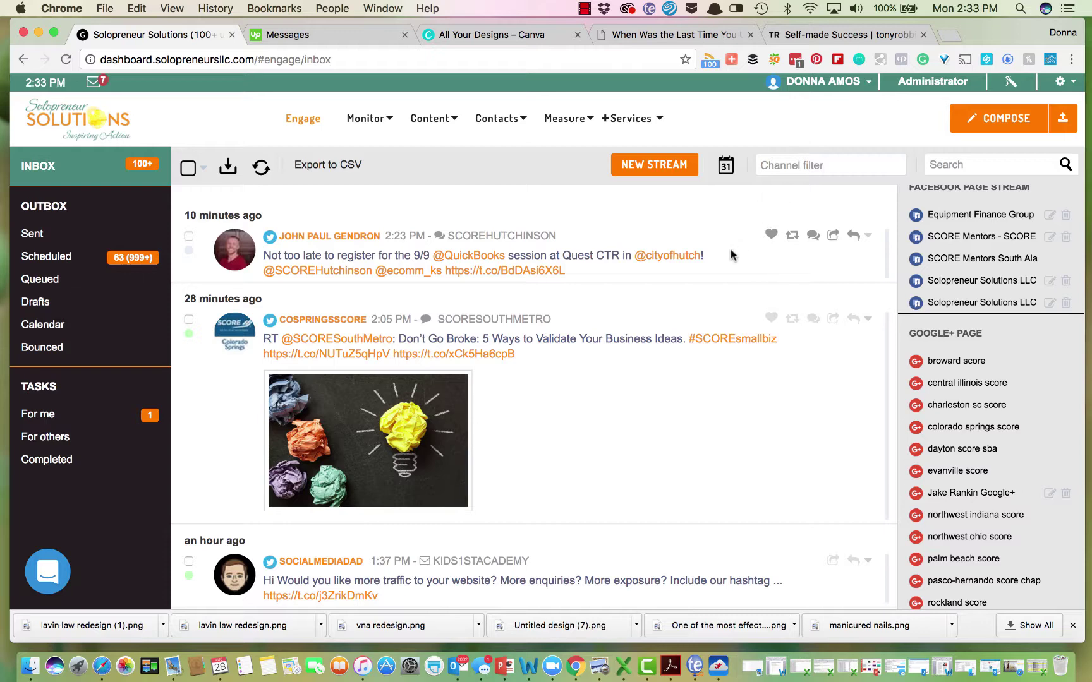
left_click(772, 236)
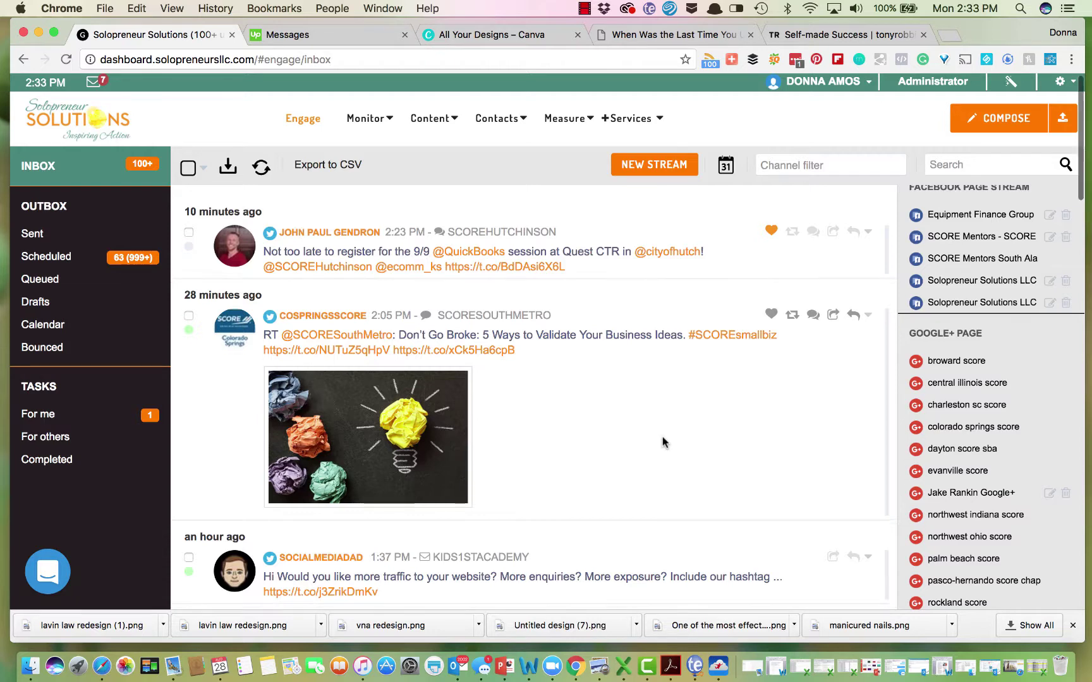
Look through the inbox's mentions, retweets and direct messages from the past two hours
scroll(662, 437, "down", 1)
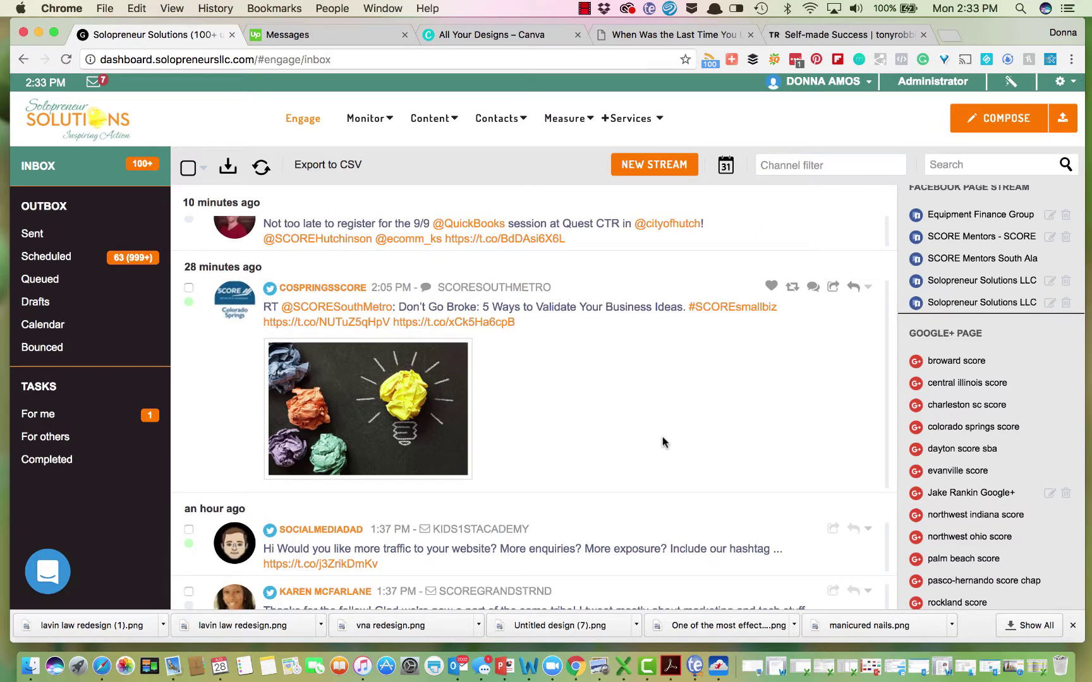
scroll(662, 437, "down", 2)
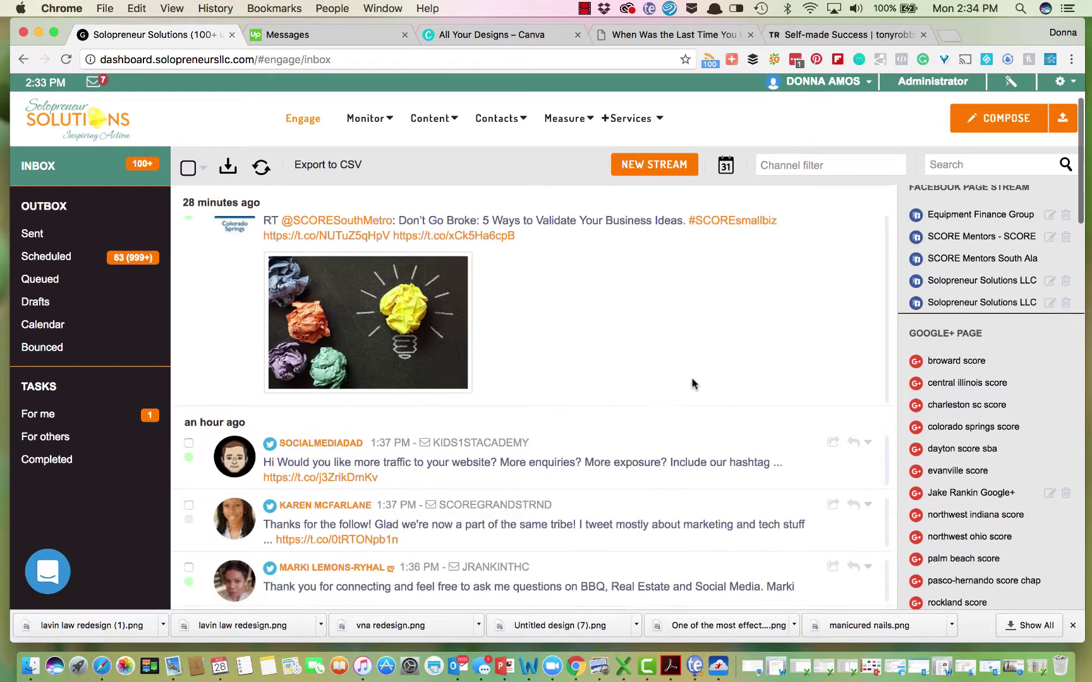
scroll(723, 307, "up", 1)
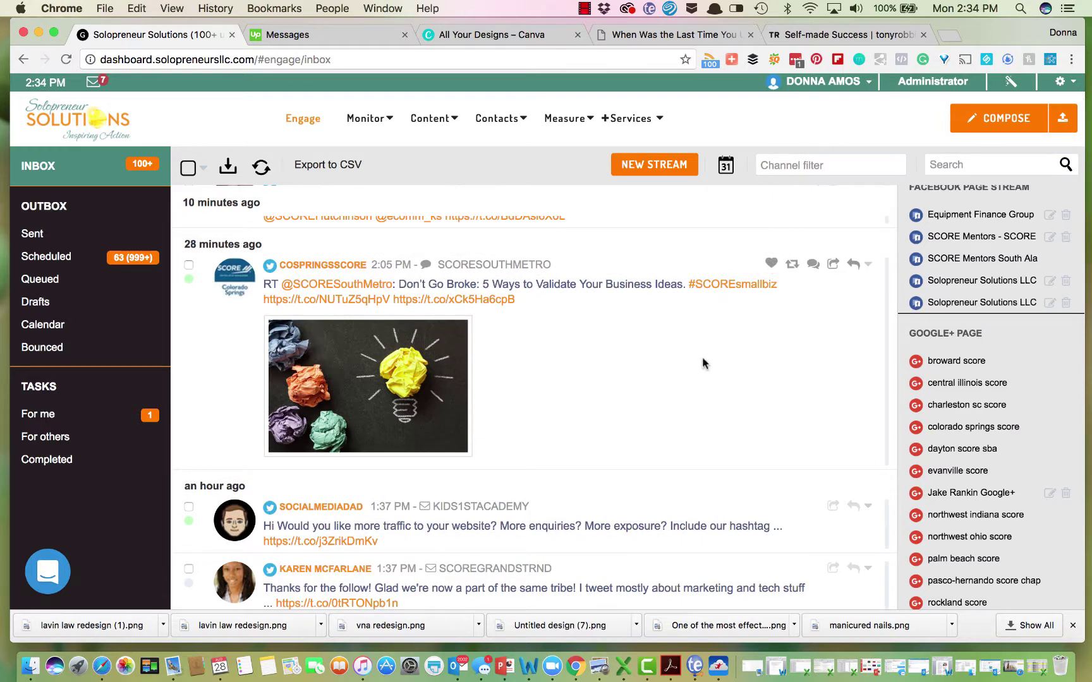
scroll(702, 359, "down", 10)
scroll(702, 360, "down", 5)
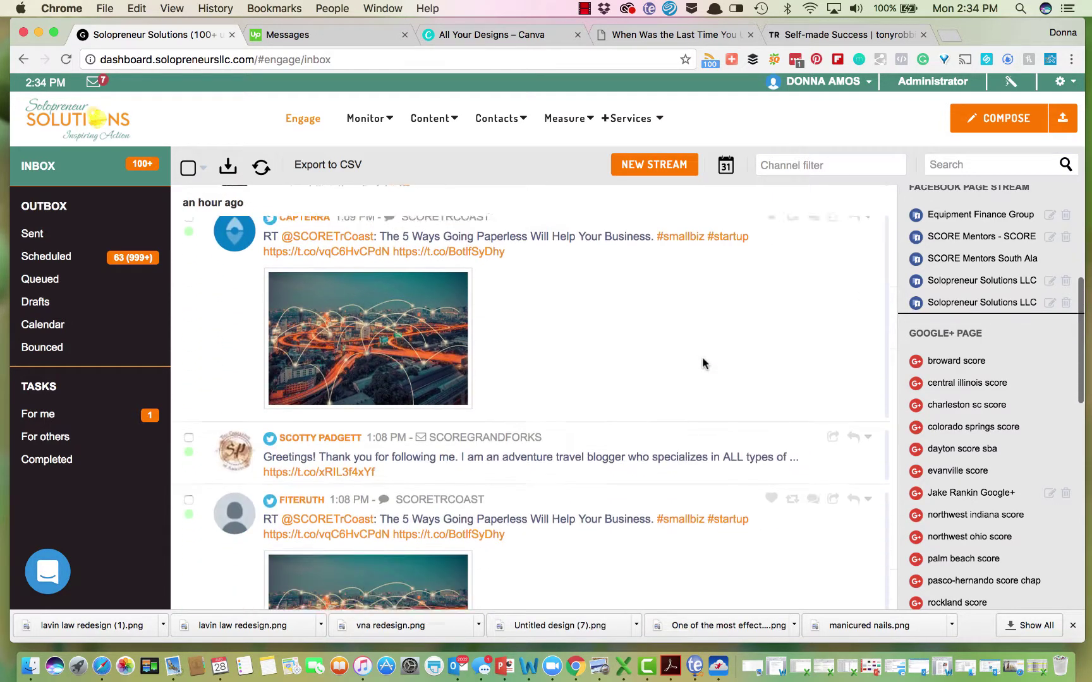
scroll(703, 362, "down", 10)
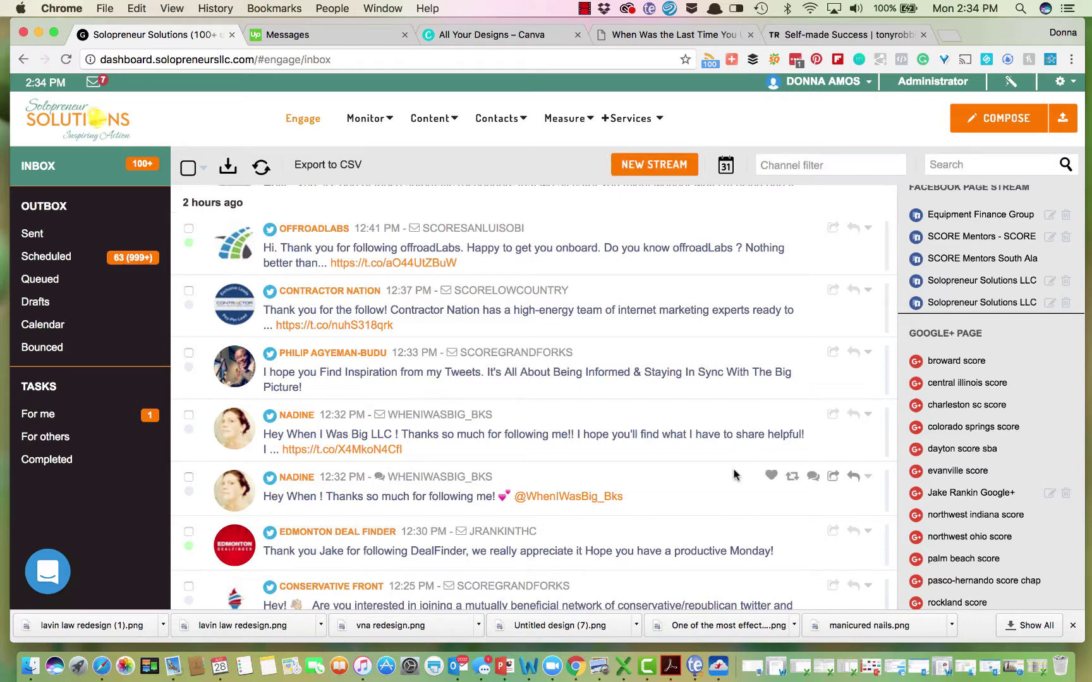
View the messages and the published posts in the two Solopreneur Solutions LLC Facebook page streams
scroll(988, 385, "up", 2)
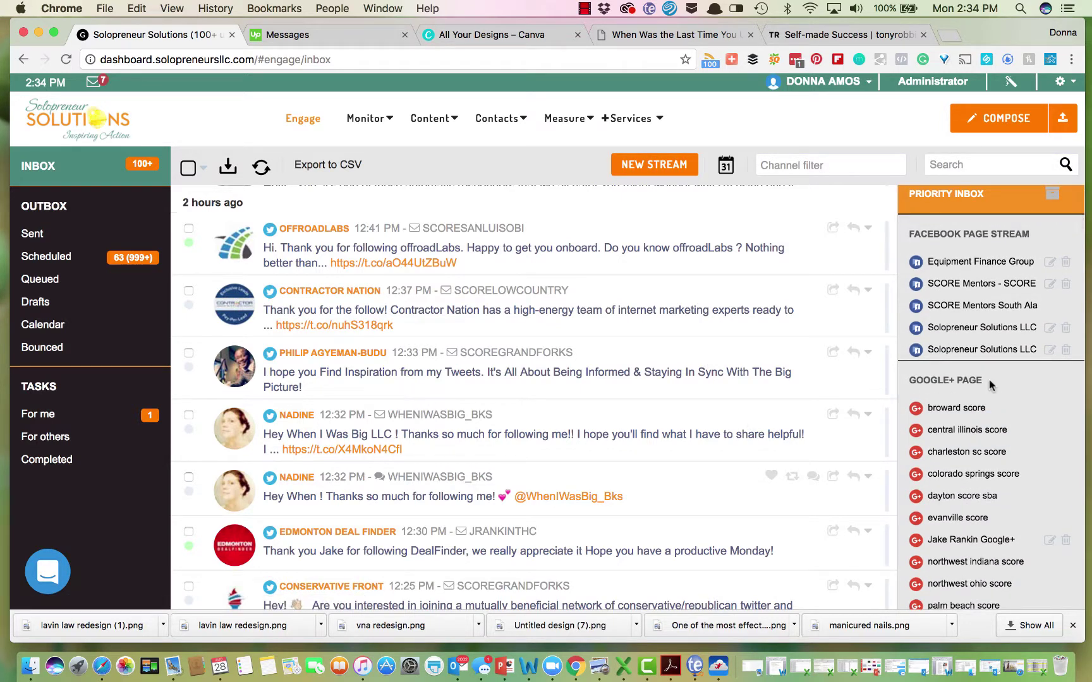
scroll(989, 383, "down", 1)
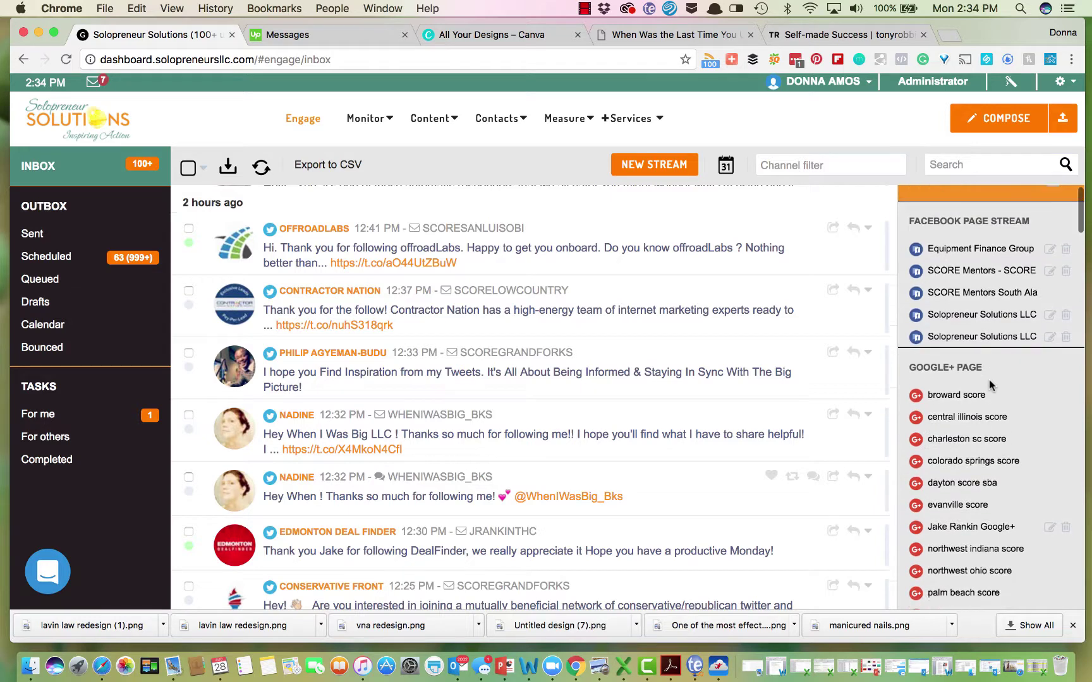
left_click(989, 313)
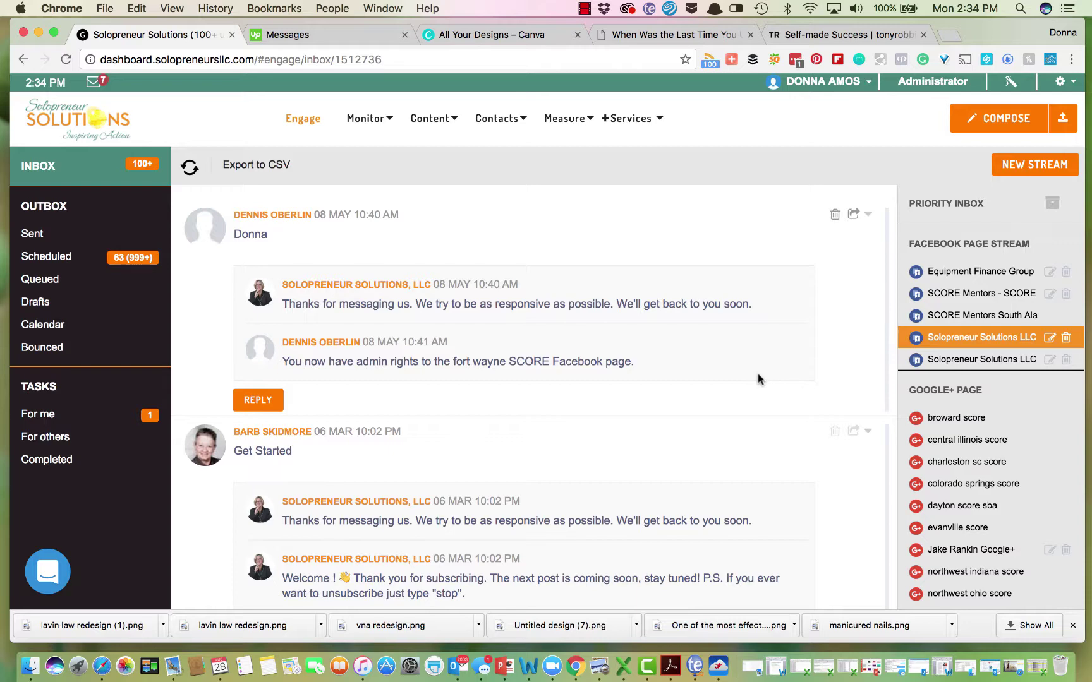
scroll(954, 395, "down", 1)
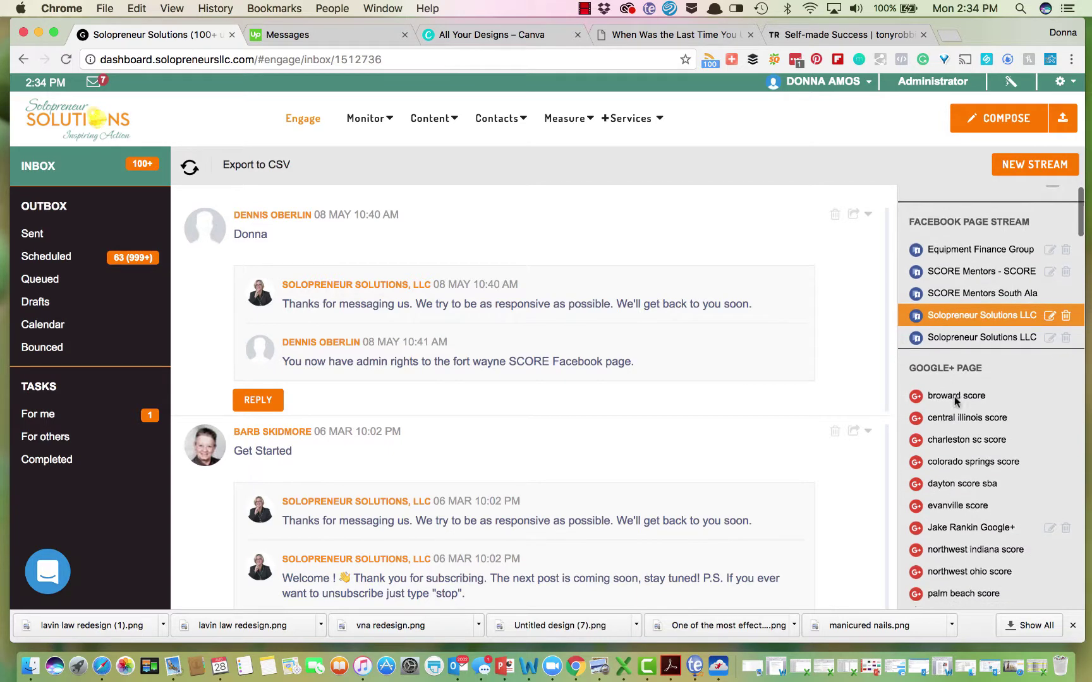
left_click(969, 341)
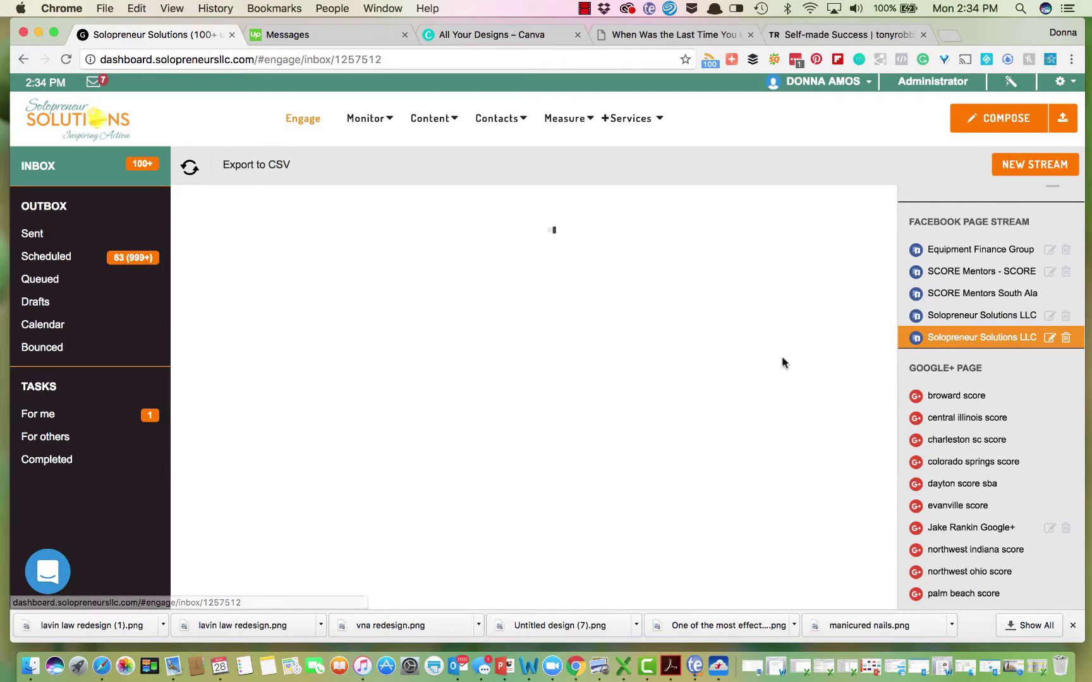
scroll(816, 428, "down", 3)
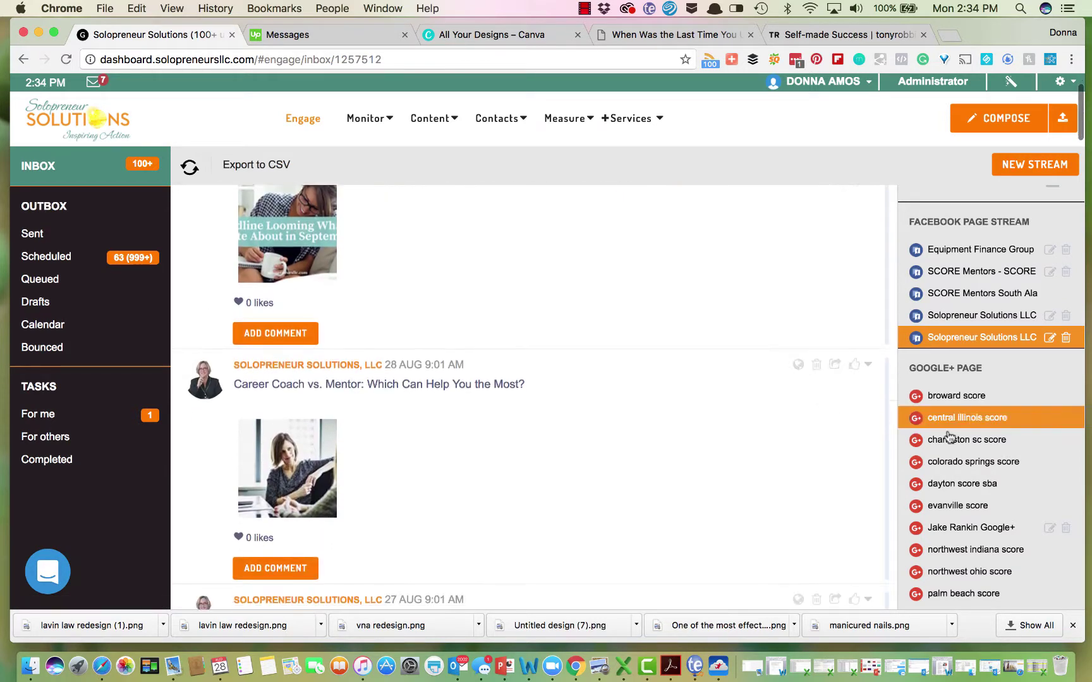
Open the solopreneursolutions Instagram stream and look through the comments on its top post
scroll(965, 442, "down", 5)
scroll(965, 454, "down", 20)
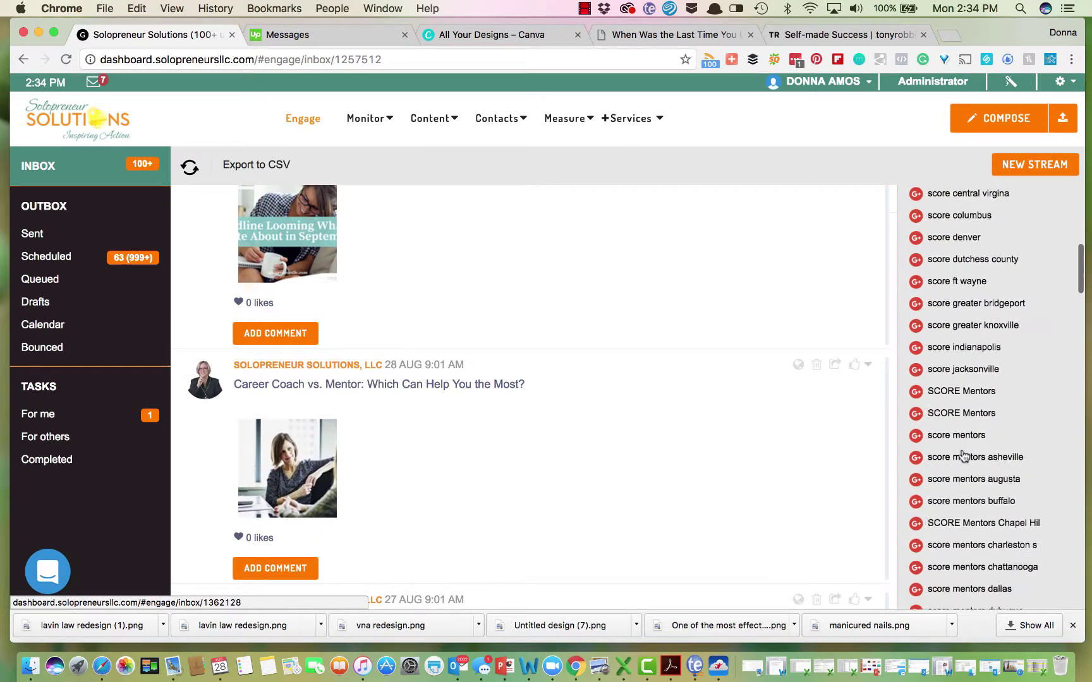
scroll(963, 454, "down", 15)
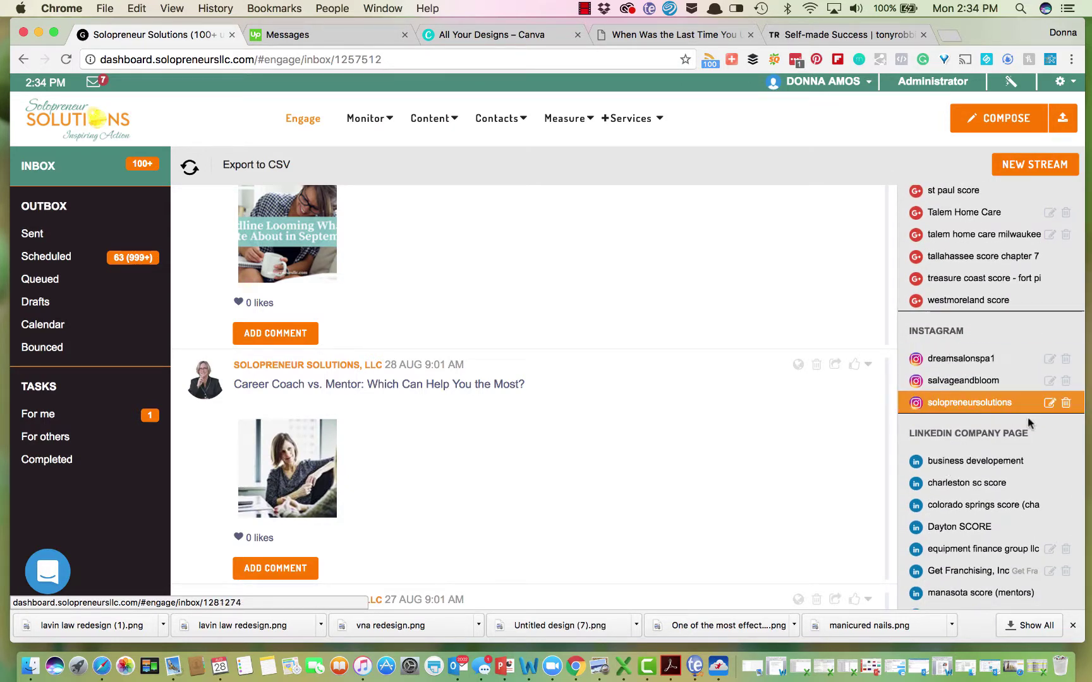
left_click(983, 407)
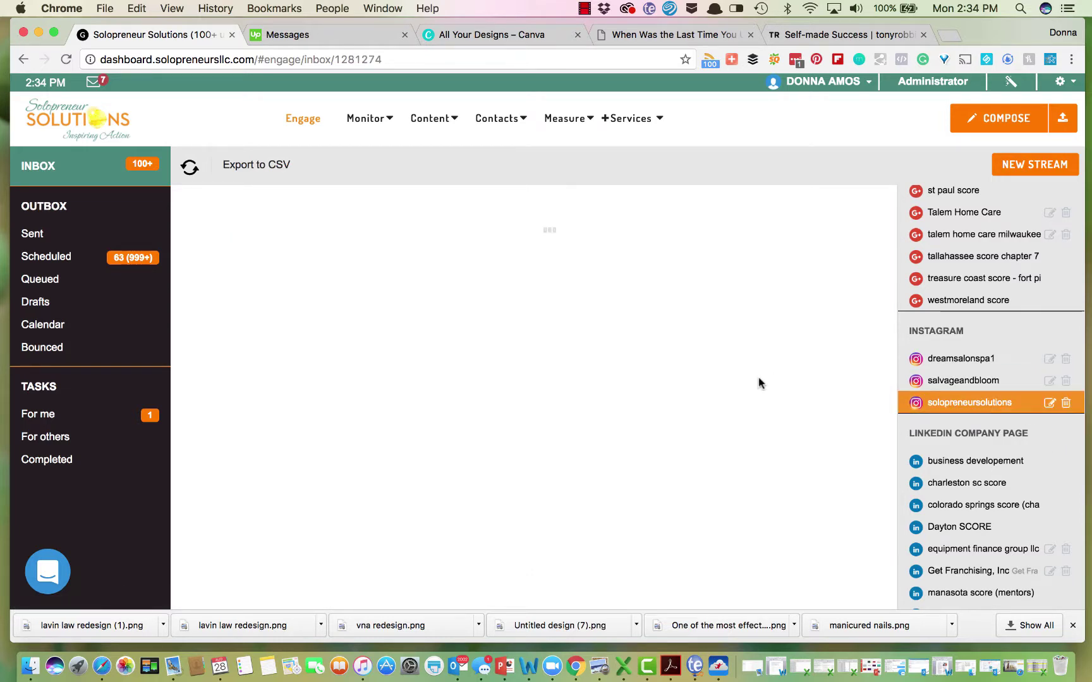
scroll(758, 382, "down", 5)
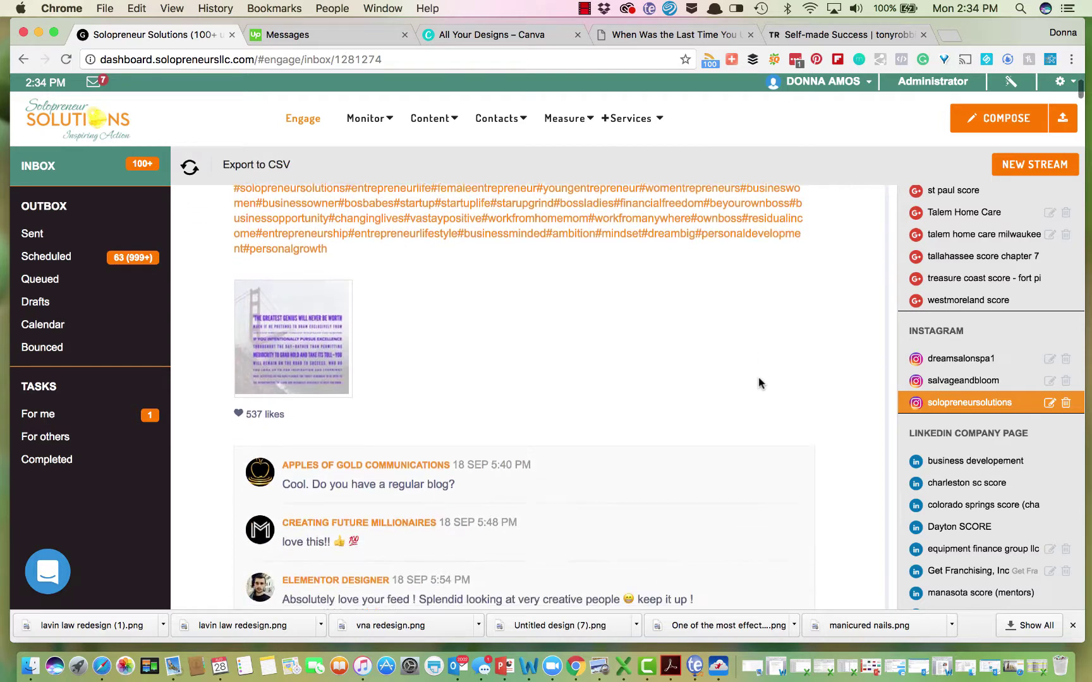
scroll(758, 382, "down", 1)
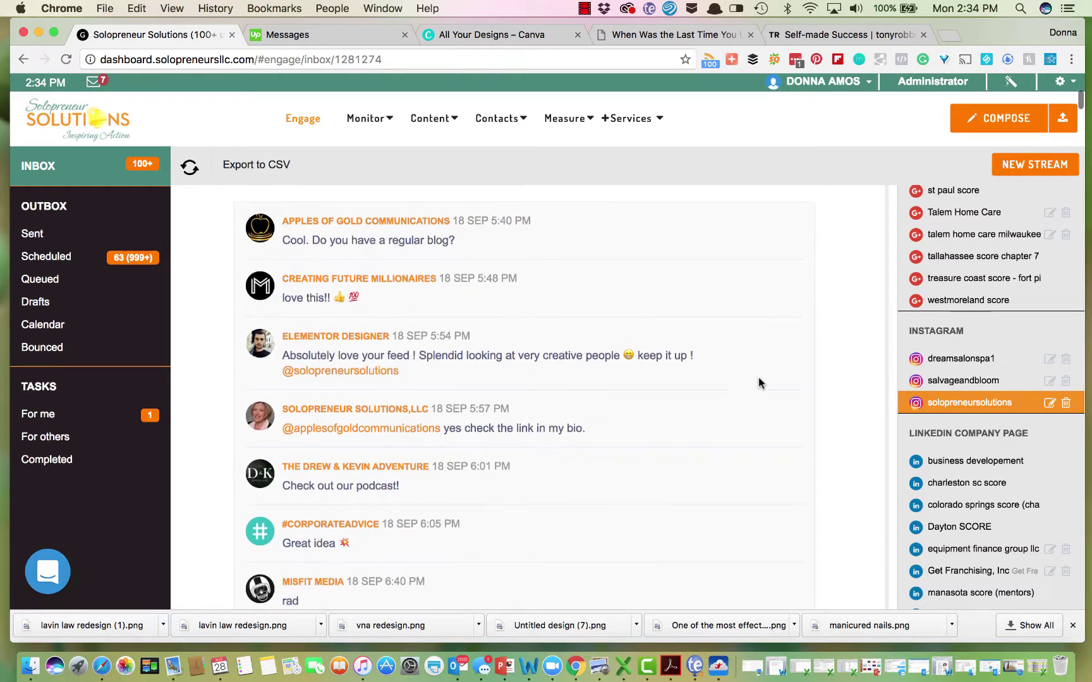
scroll(528, 375, "down", 15)
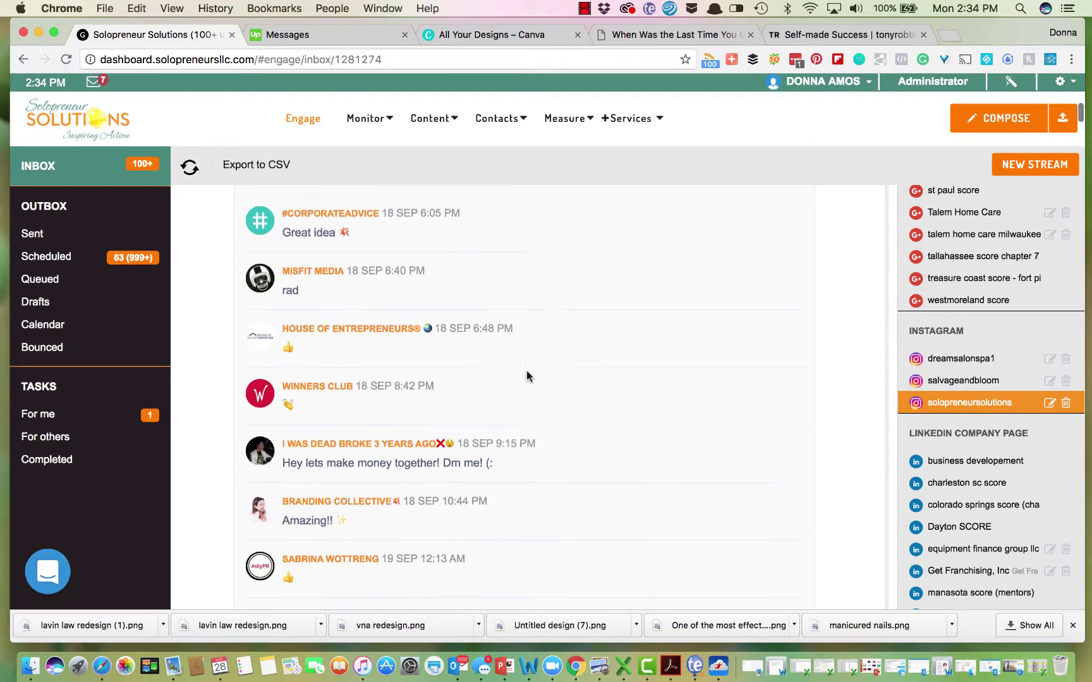
scroll(527, 373, "down", 15)
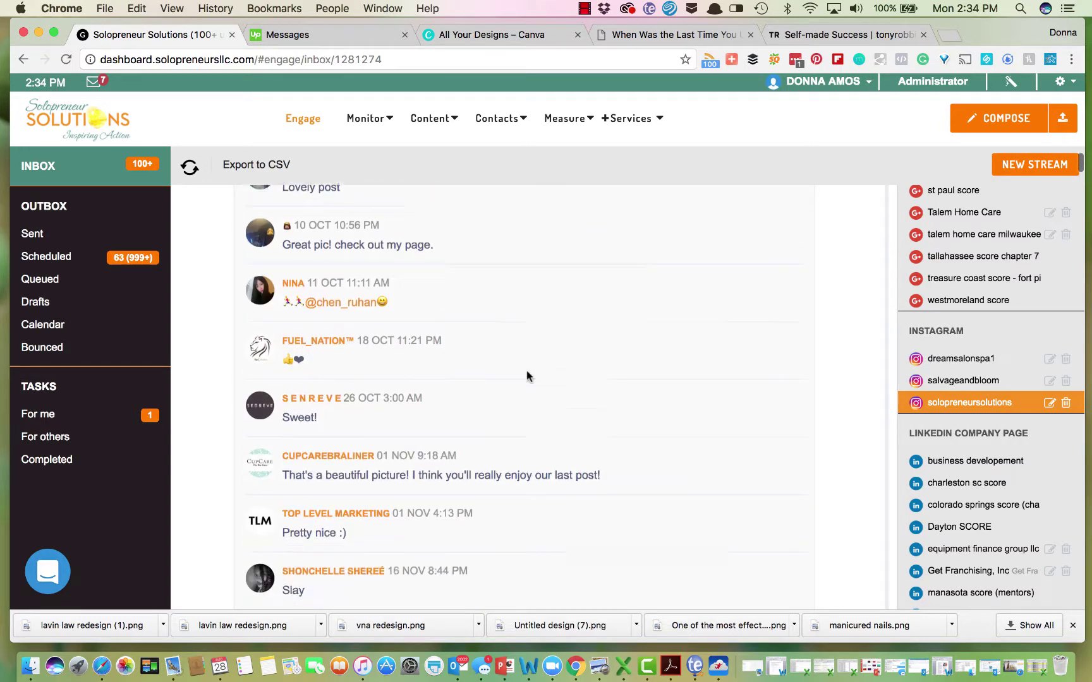
scroll(526, 377, "down", 3)
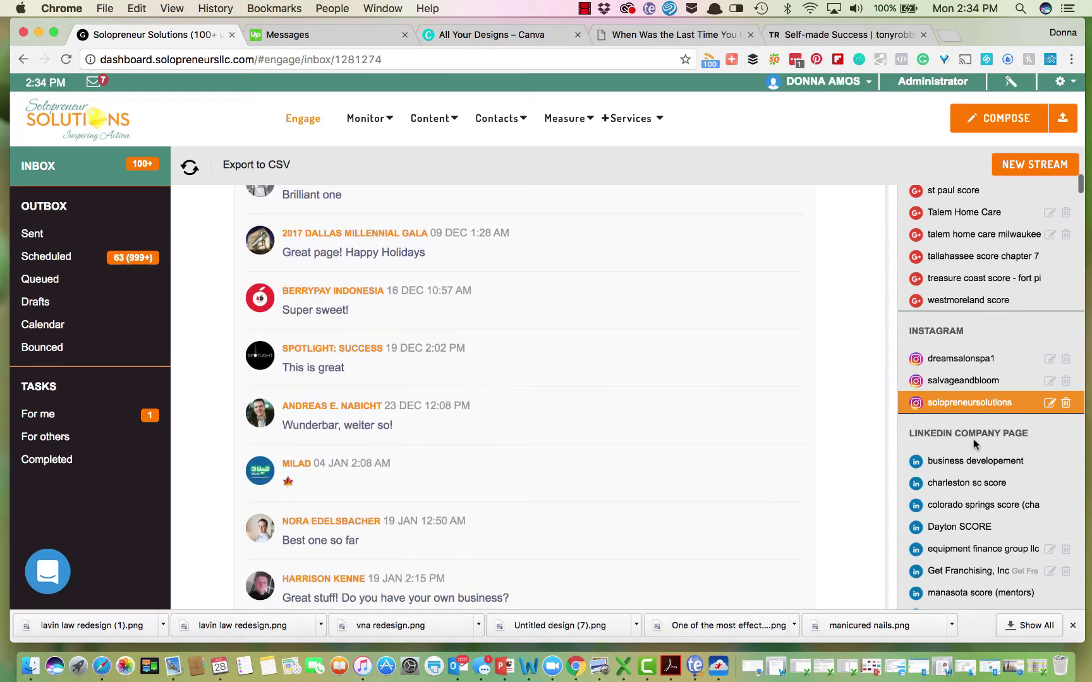
Open the second startup-influencer stream among the Twitter lists
scroll(973, 443, "down", 8)
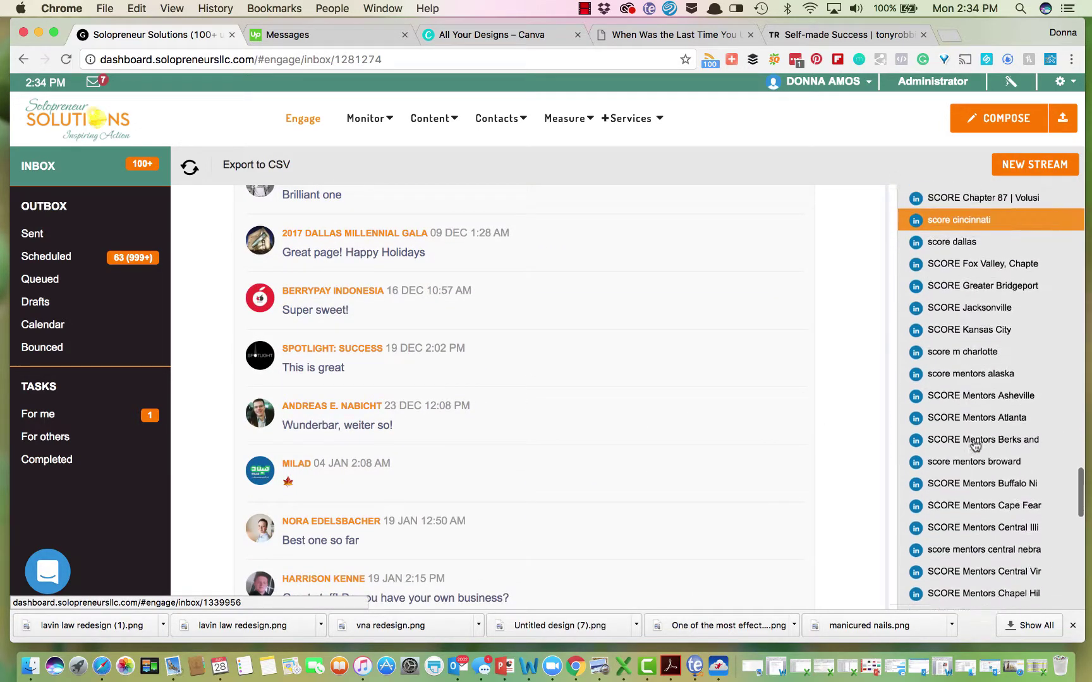
scroll(975, 446, "down", 10)
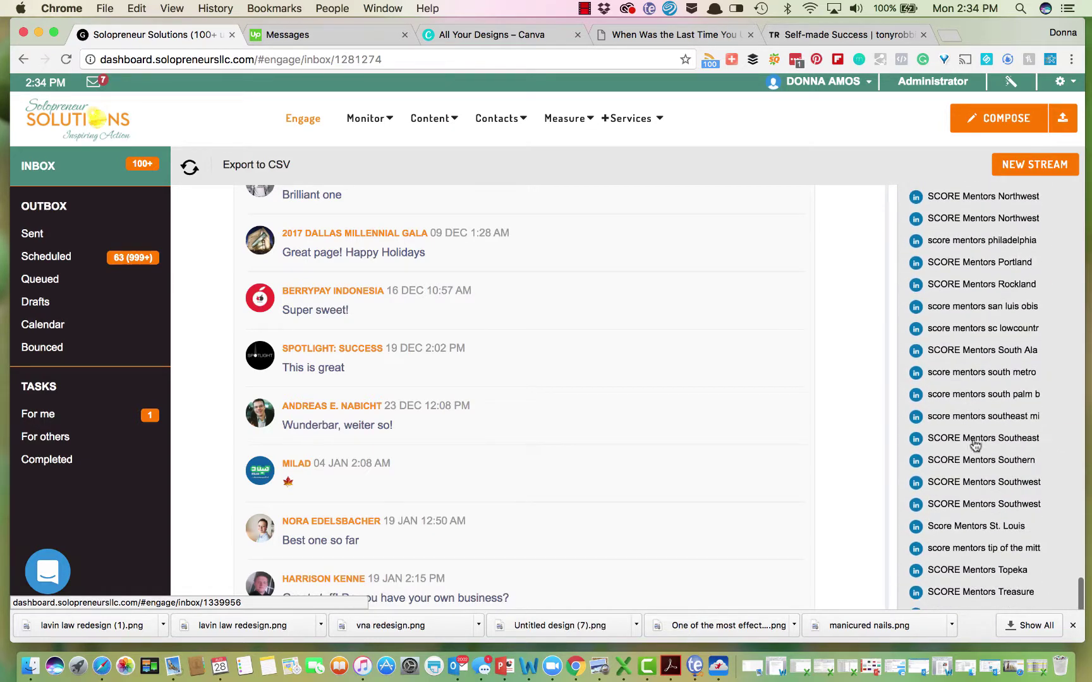
scroll(975, 446, "down", 10)
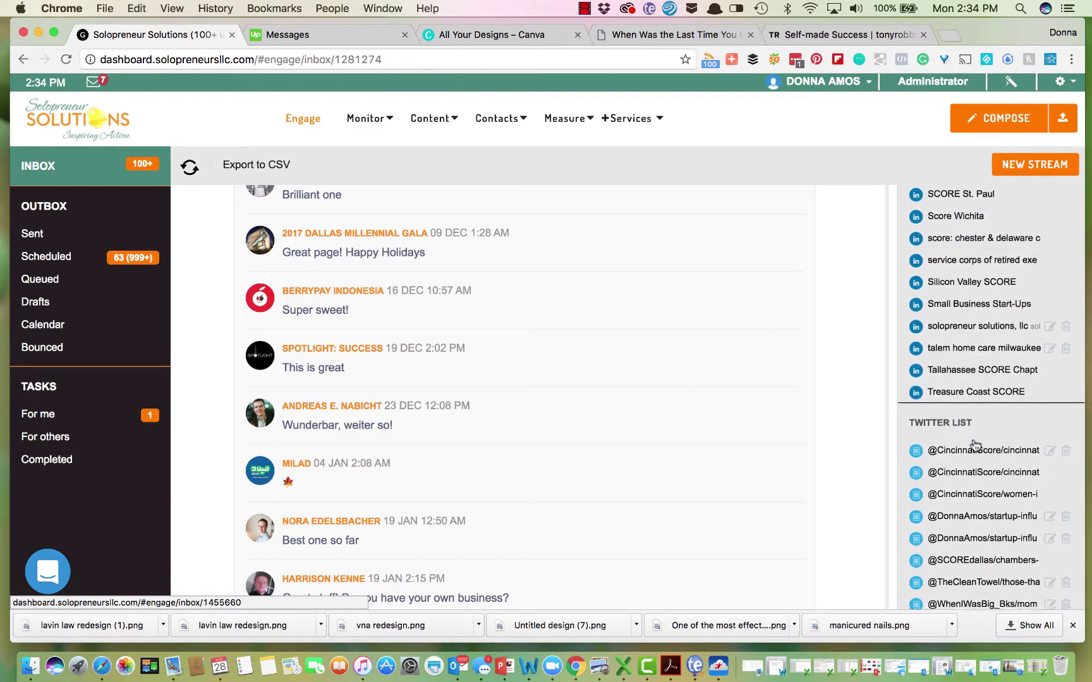
scroll(974, 445, "down", 1)
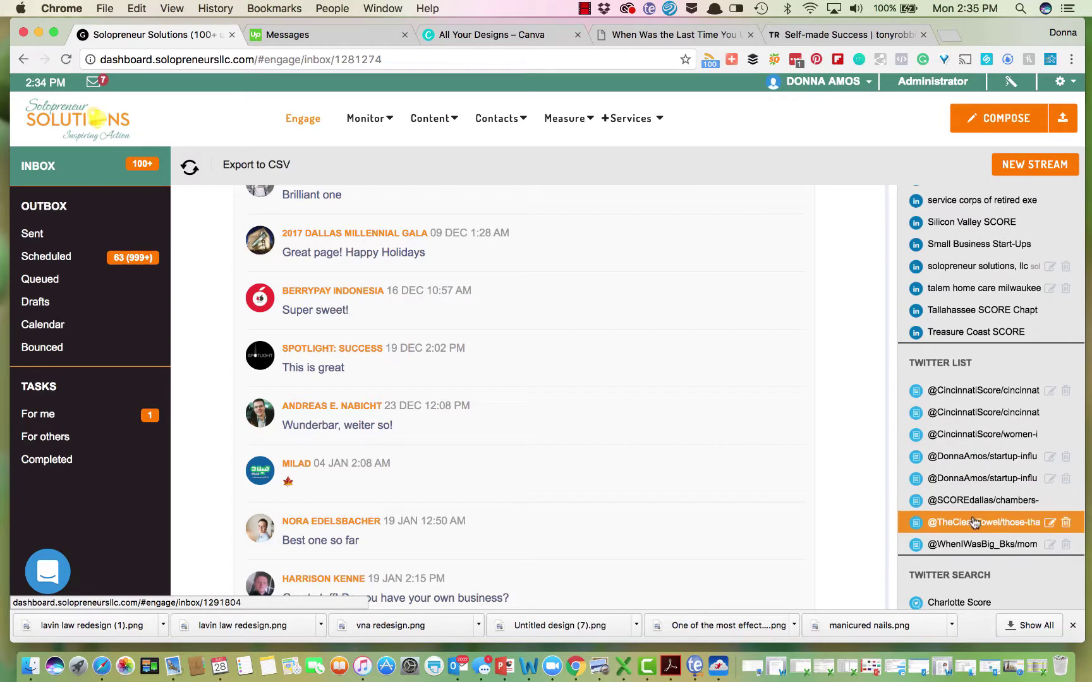
left_click(987, 484)
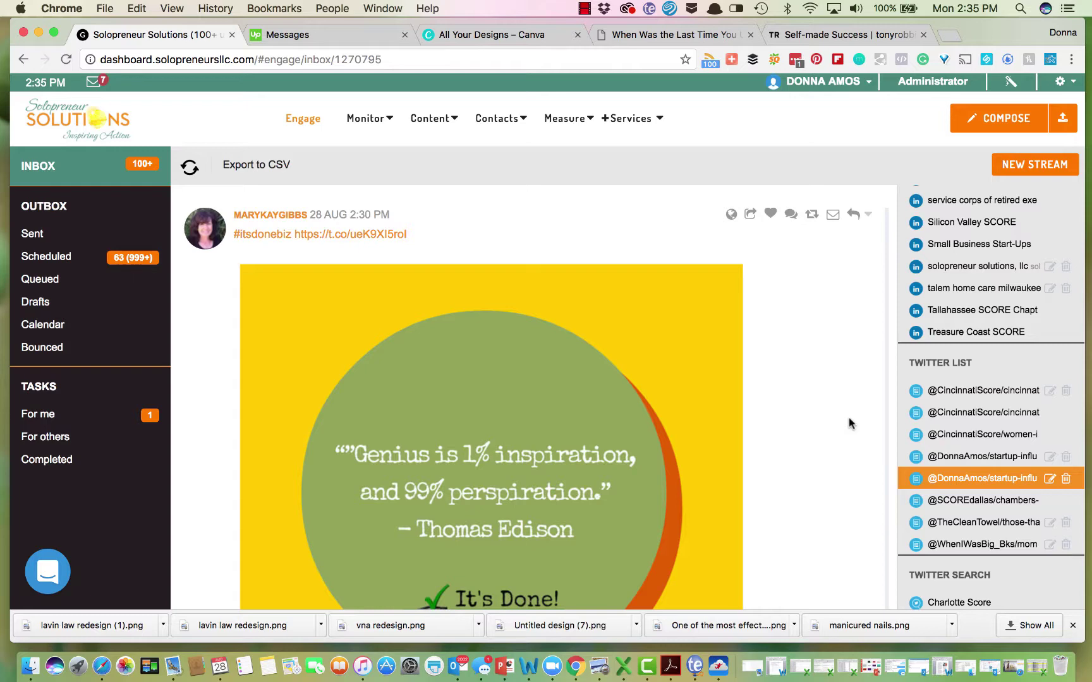
Look through the influencers' tweets, from the Thomas Edison quote to the SoloHour Entrepreneurship 101 podcast post
scroll(848, 418, "down", 5)
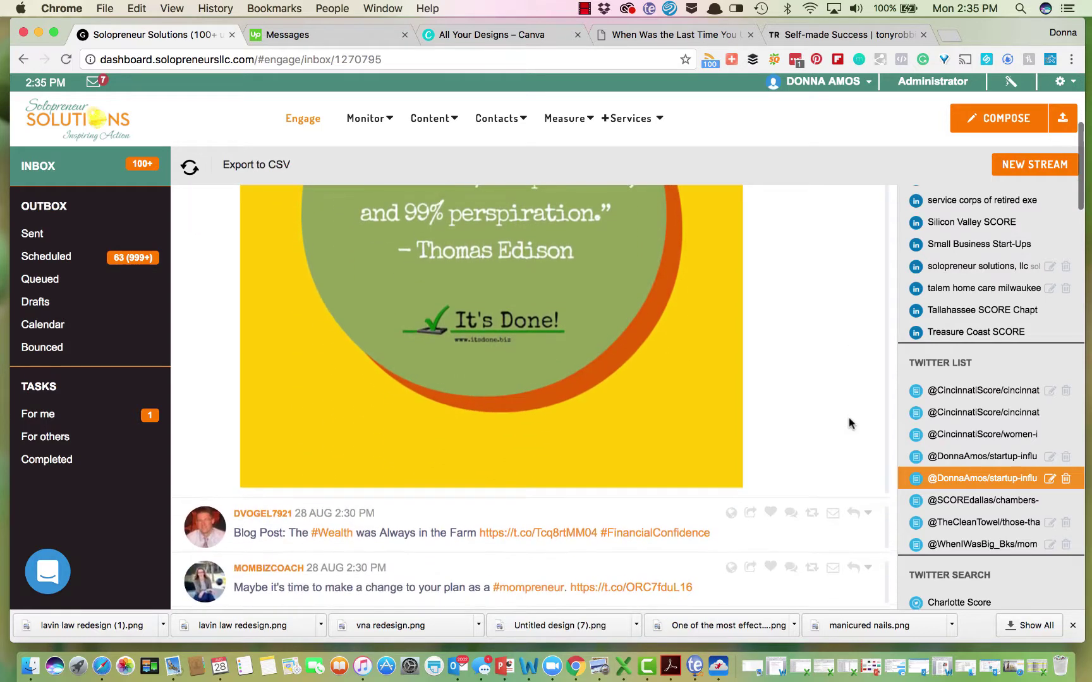
scroll(848, 419, "up", 3)
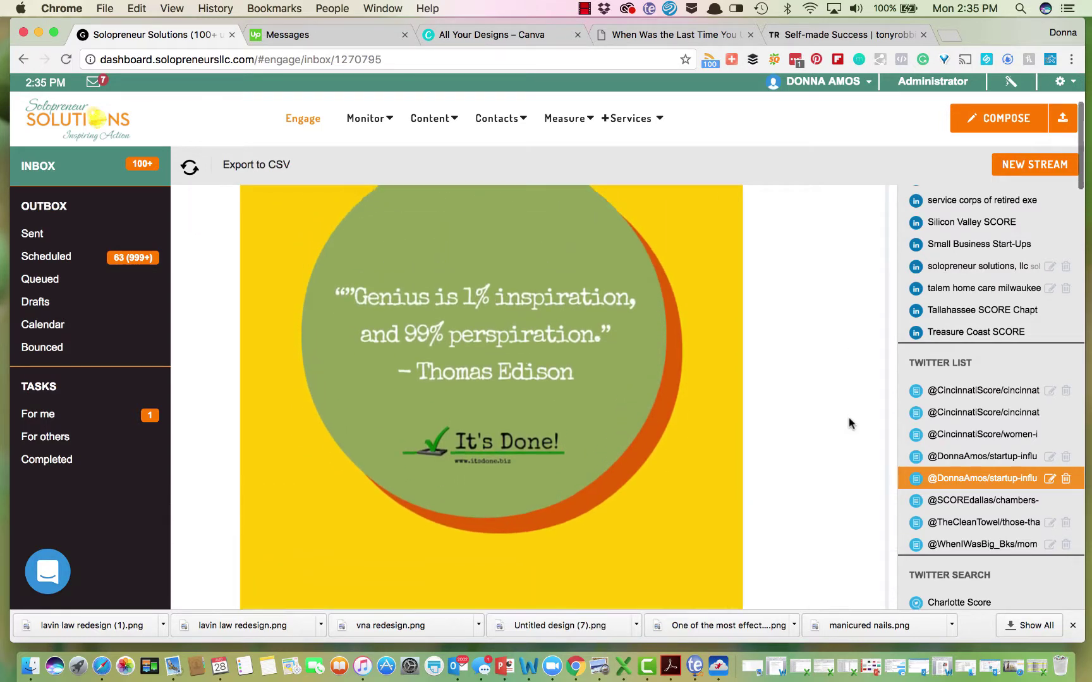
scroll(848, 419, "up", 2)
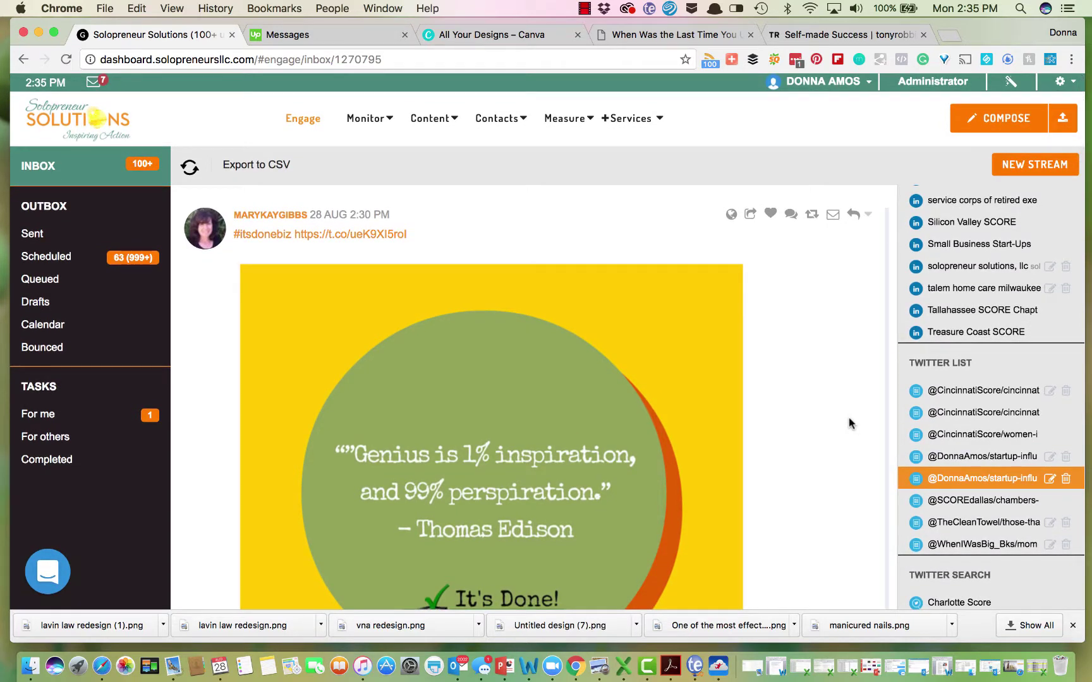
scroll(822, 446, "down", 1)
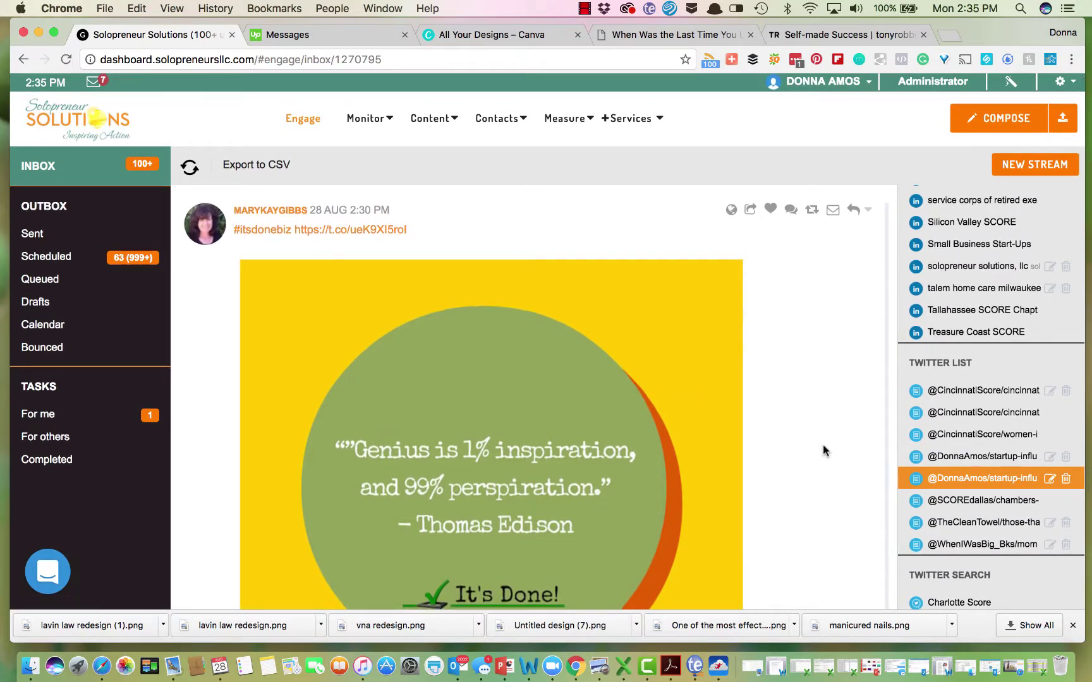
scroll(823, 449, "down", 4)
scroll(823, 450, "down", 20)
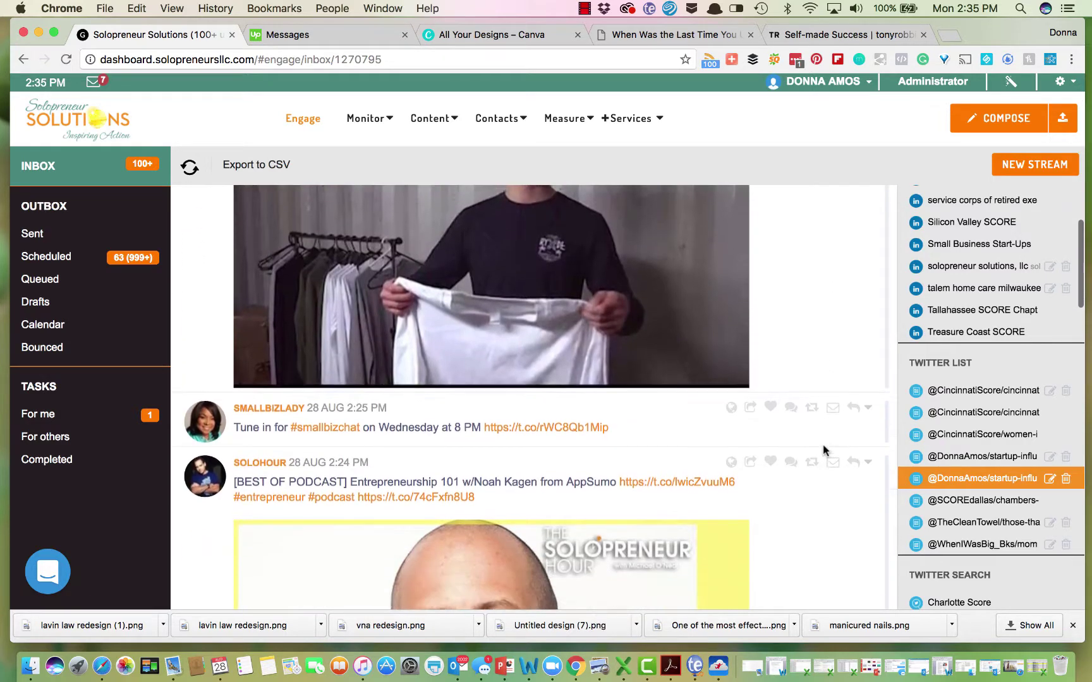
scroll(823, 450, "down", 3)
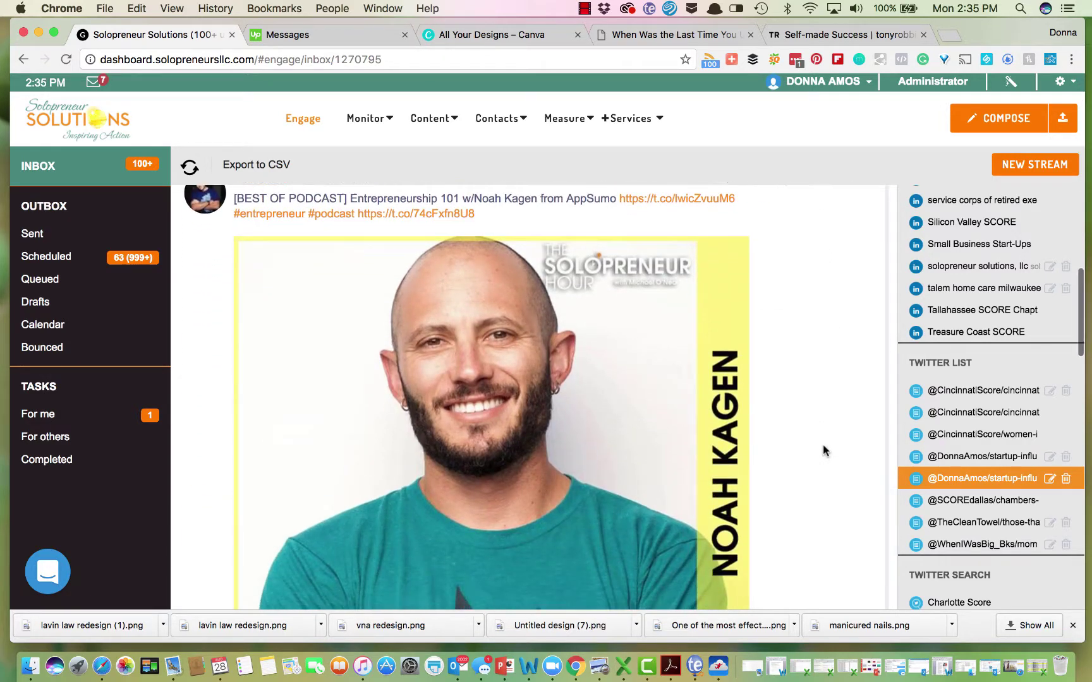
scroll(823, 450, "up", 2)
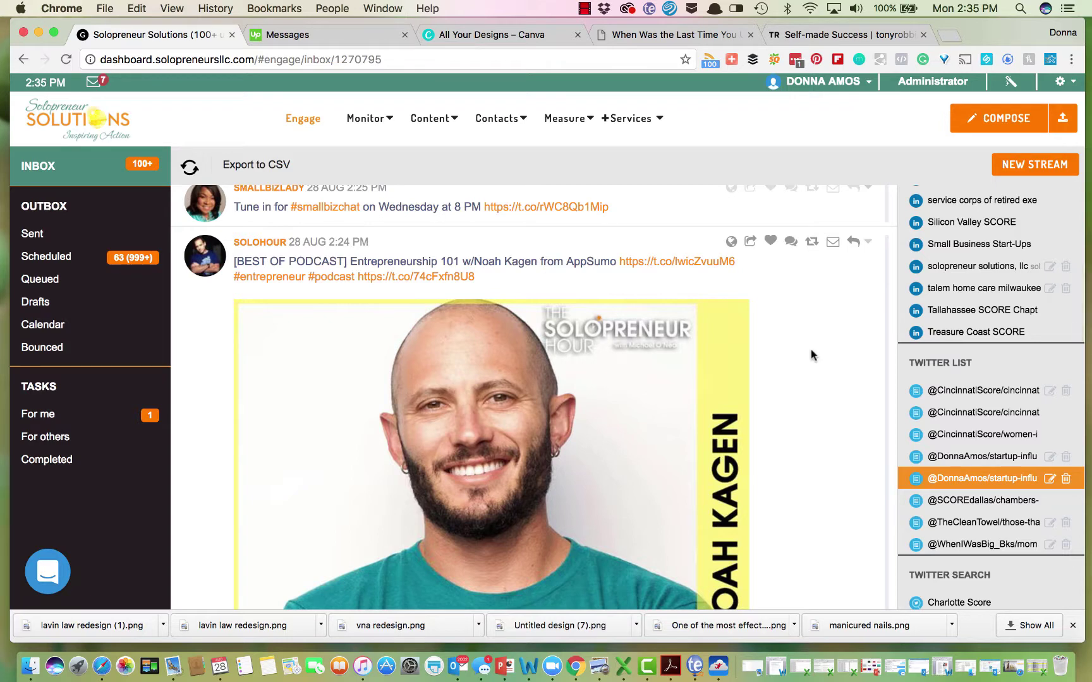
Like the SoloHour Entrepreneurship 101 podcast tweet and look through the older tweets in the startup-influencer stream
left_click(770, 243)
scroll(790, 347, "down", 15)
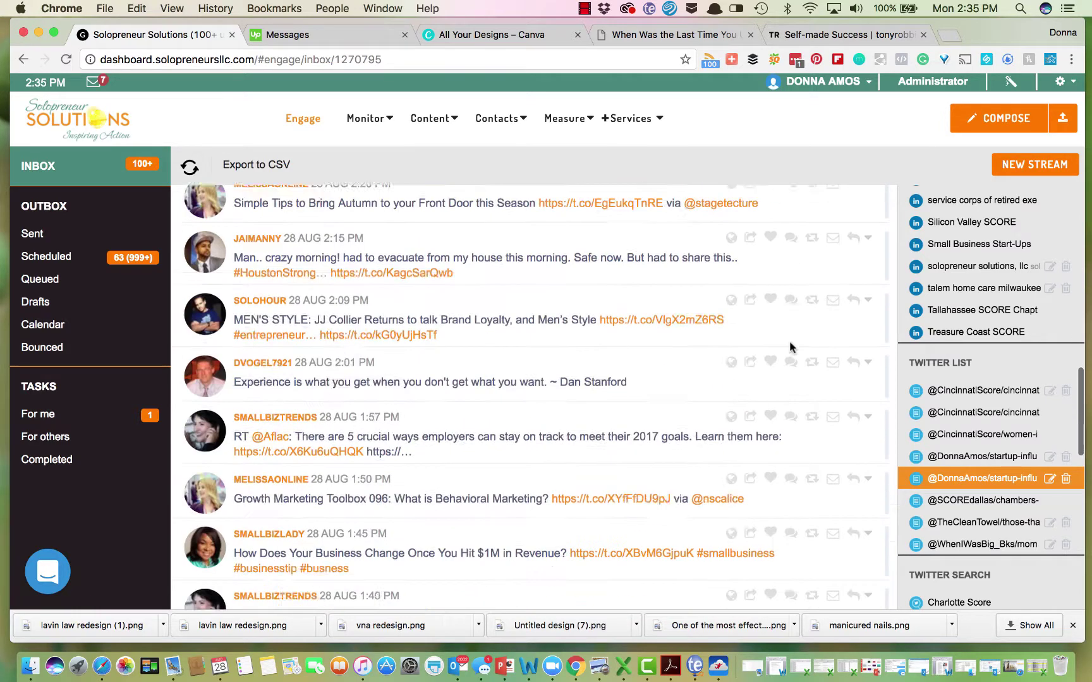
scroll(790, 346, "down", 10)
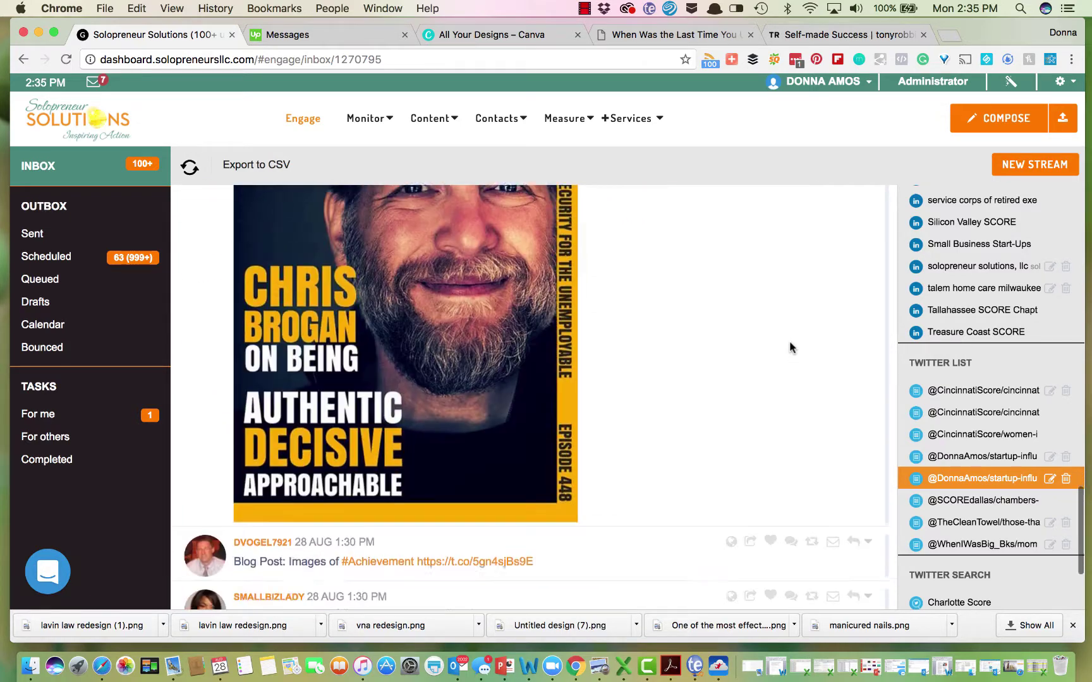
scroll(789, 346, "down", 5)
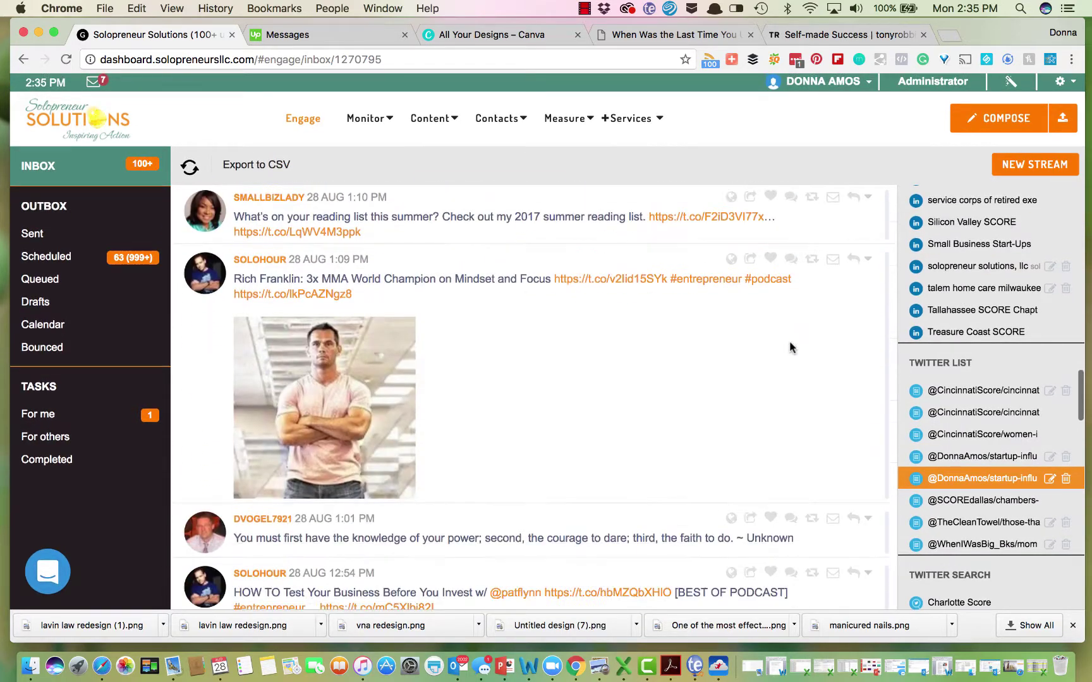
scroll(790, 347, "down", 4)
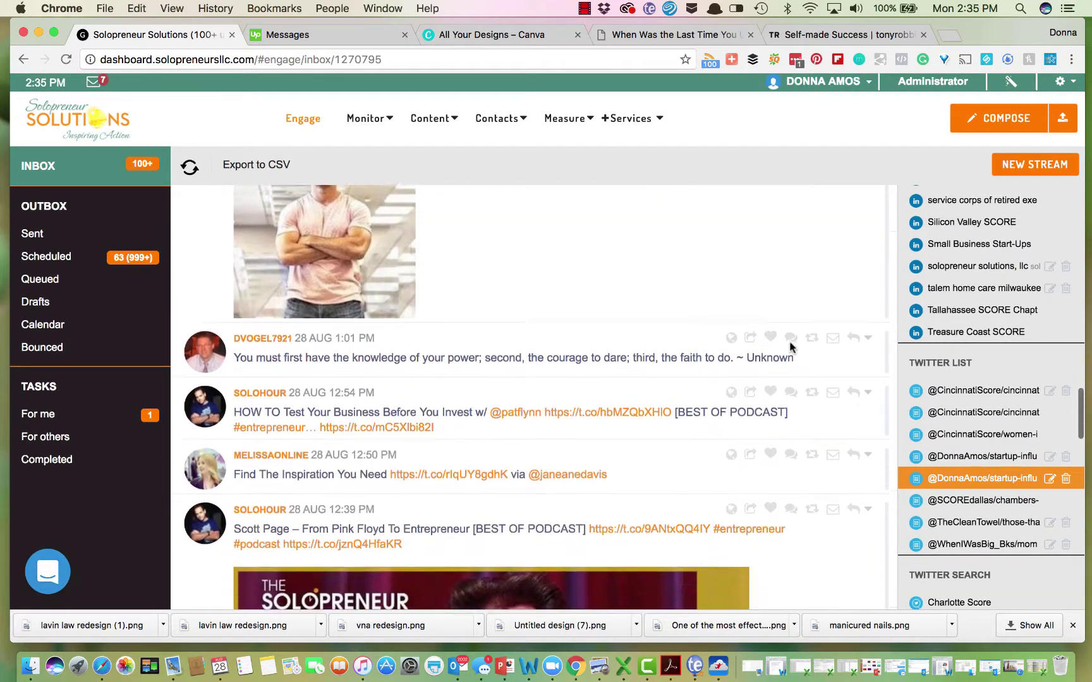
scroll(790, 347, "down", 12)
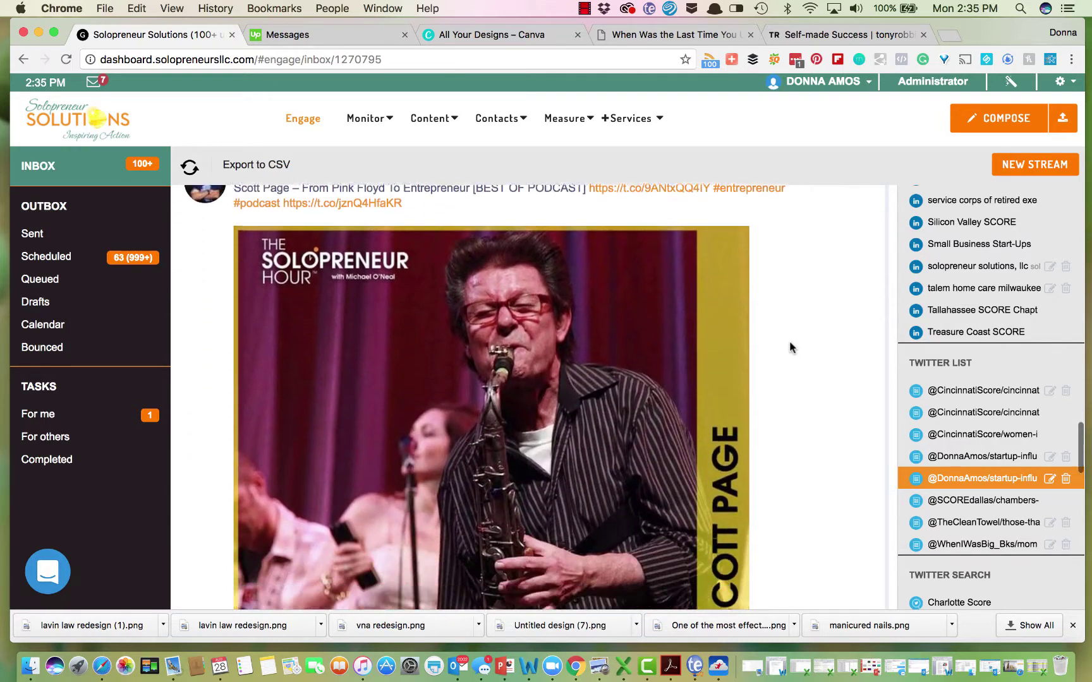
scroll(789, 346, "down", 3)
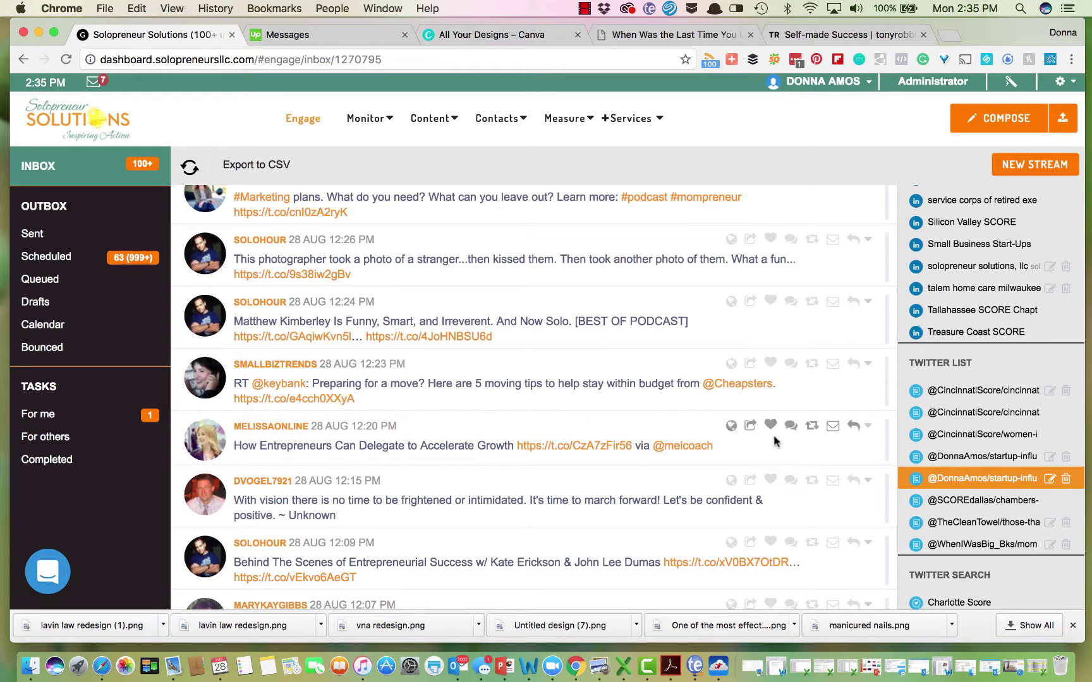
Retweet "How Entrepreneurs Can Delegate to Accelerate Growth" immediately from the account owner's own Twitter service
left_click(812, 428)
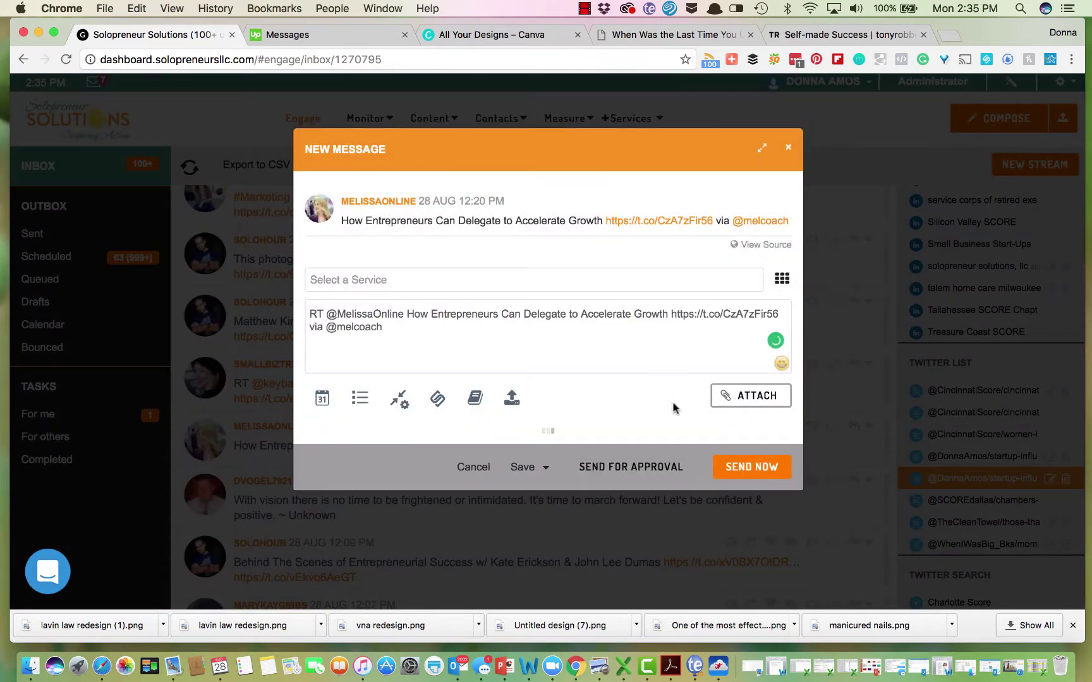
left_click(608, 278)
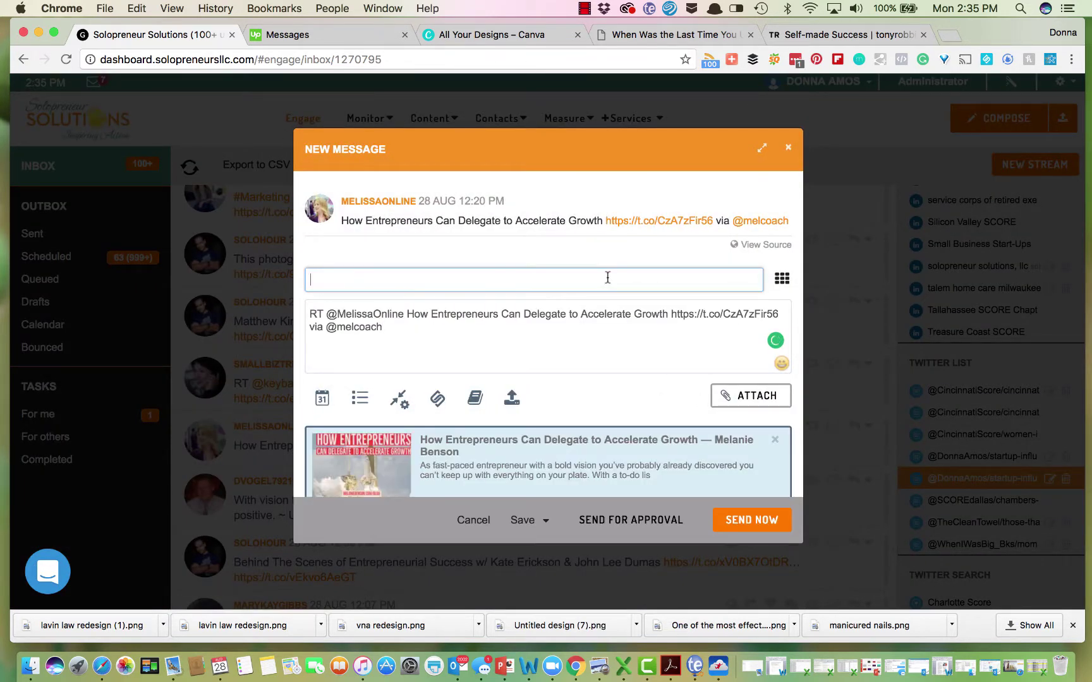
type("donna")
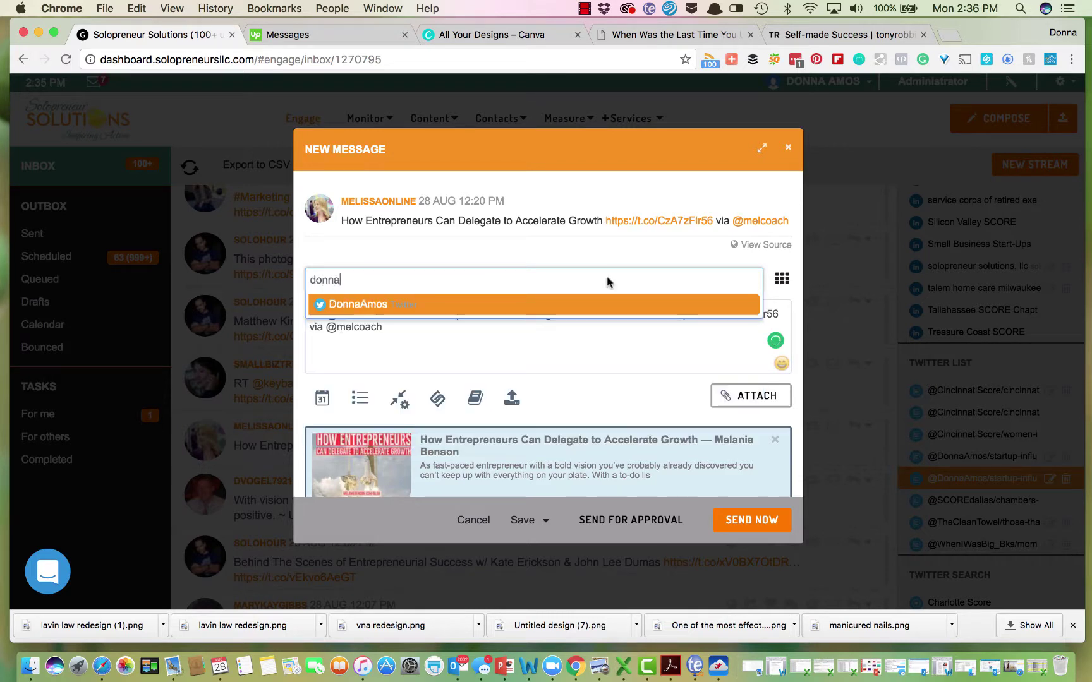
left_click(600, 311)
left_click(620, 351)
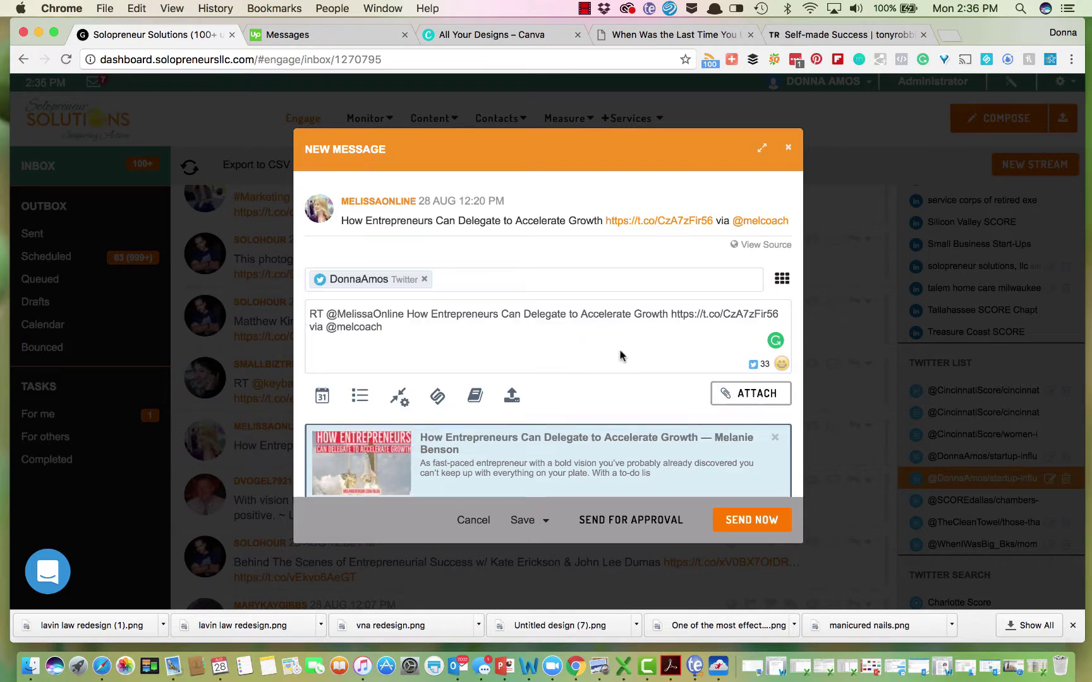
left_click(746, 522)
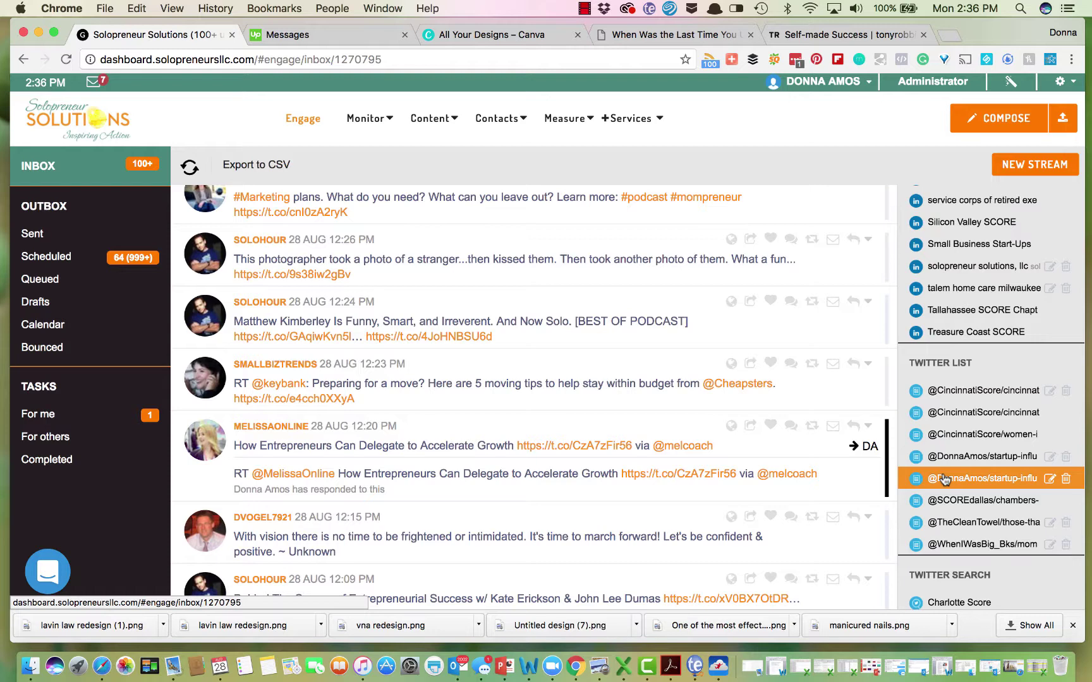
Look through the influencers' tweets that follow the retweeted delegation article
scroll(705, 458, "down", 6)
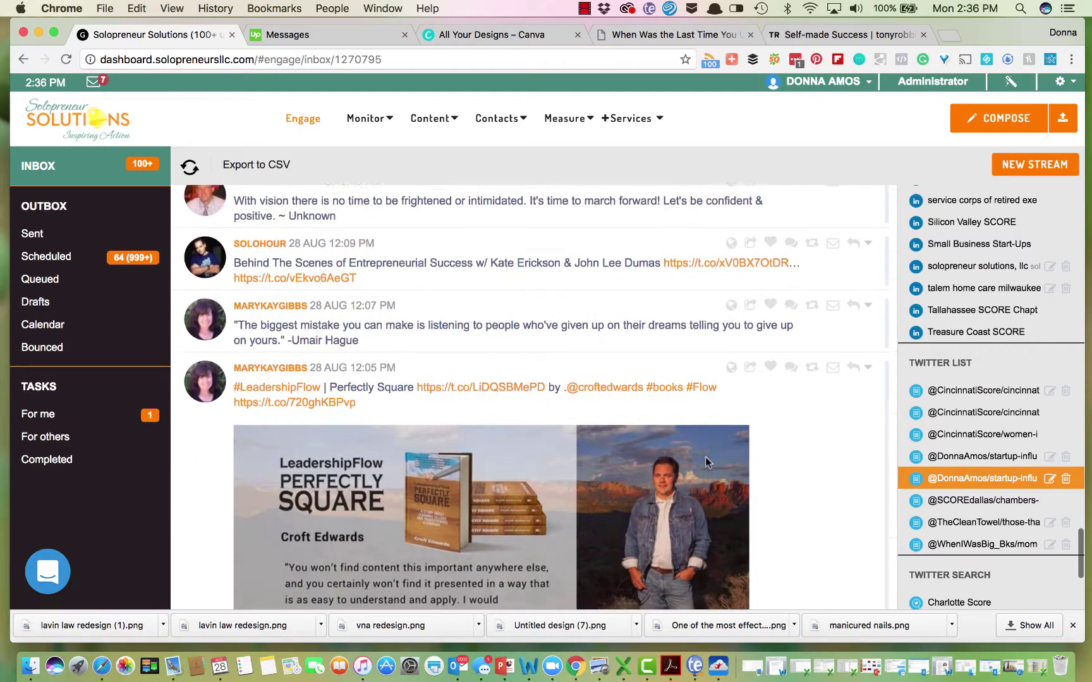
scroll(816, 445, "down", 6)
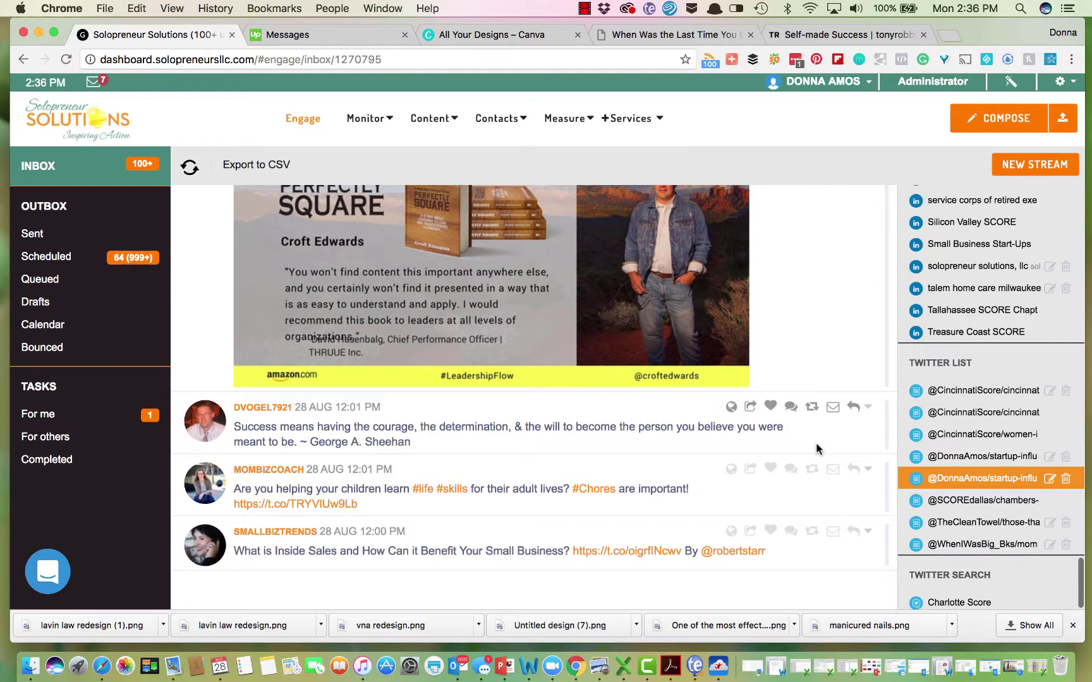
scroll(815, 442, "down", 1)
scroll(844, 521, "down", 4)
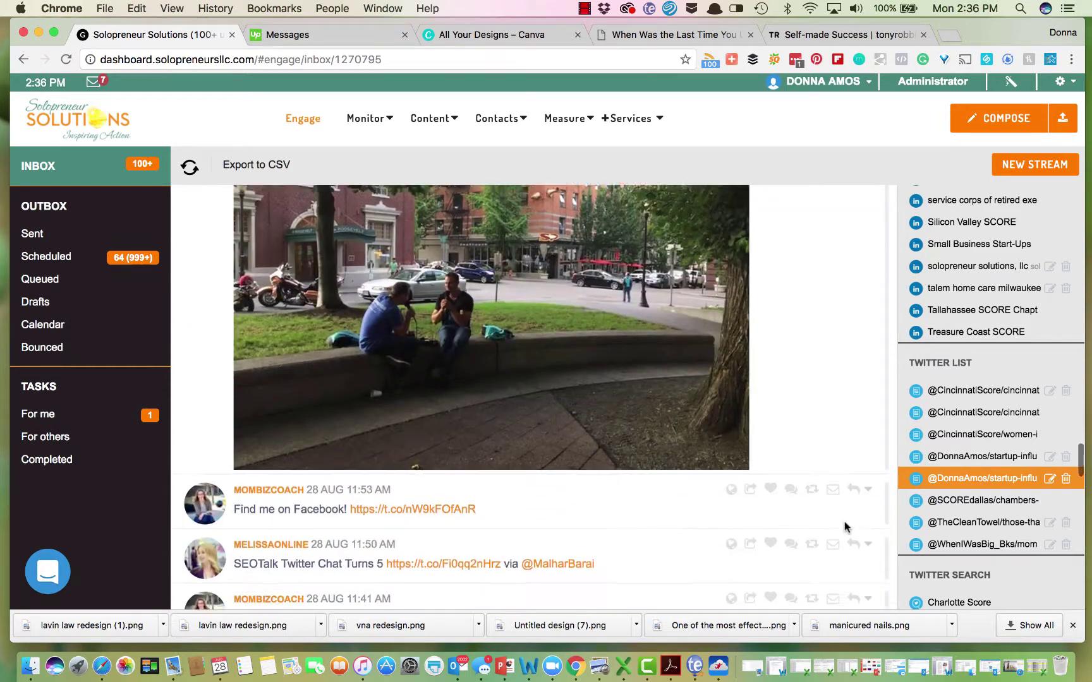
Open the SalvageandBloom mentions stream among the Twitter streams and look through its mentions
scroll(988, 516, "down", 4)
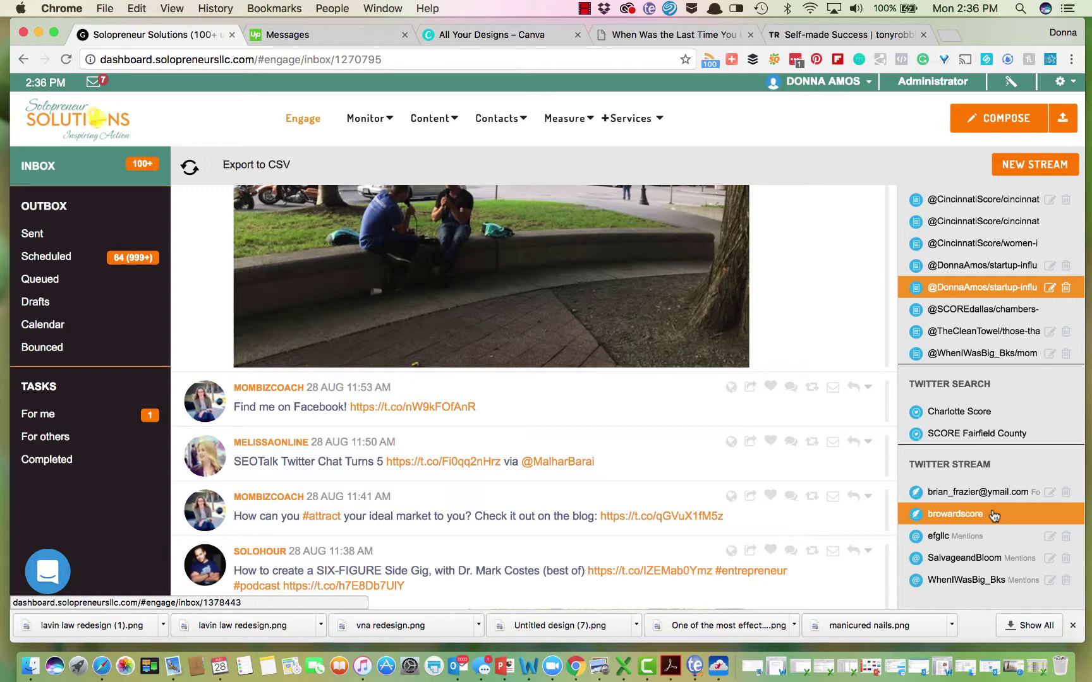
left_click(947, 559)
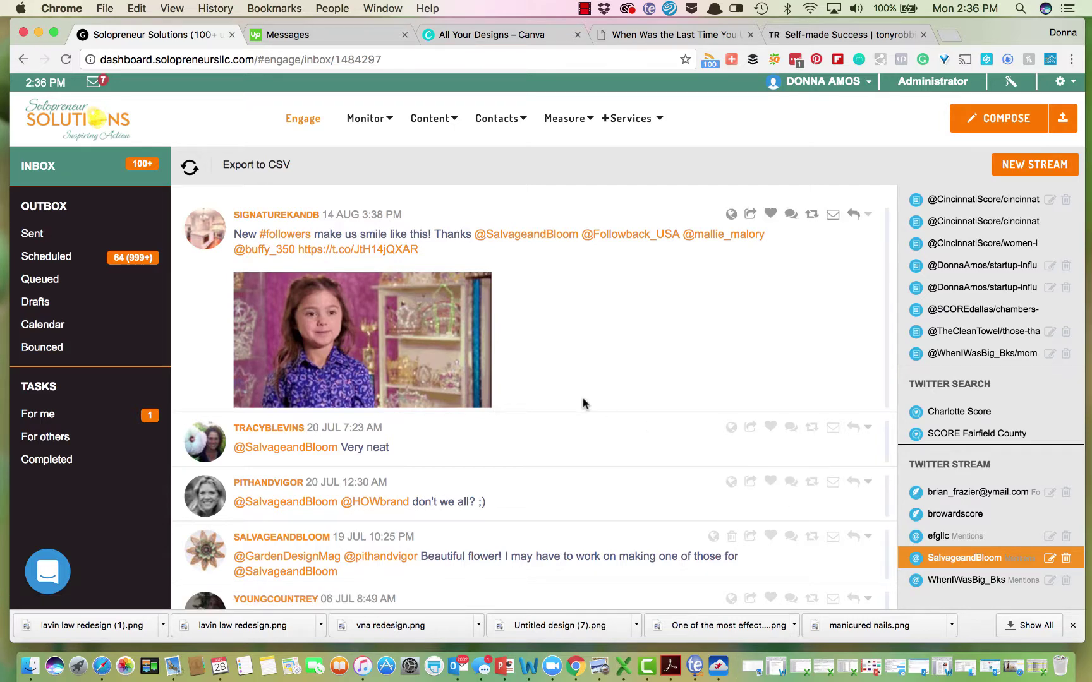
scroll(583, 403, "down", 6)
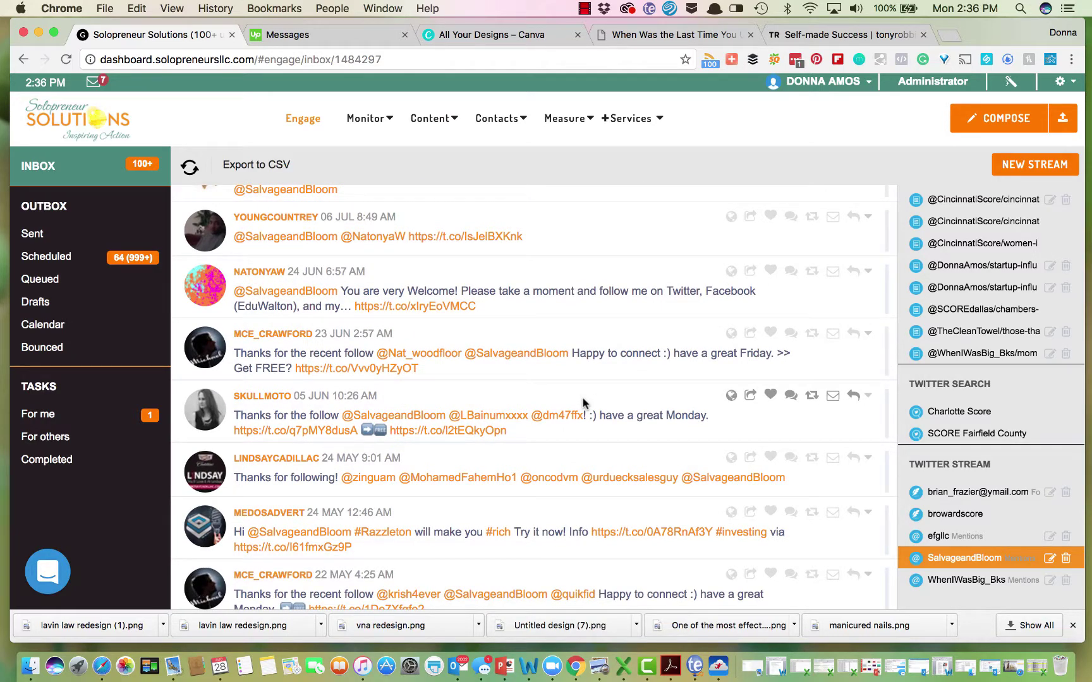
scroll(584, 402, "down", 2)
scroll(695, 372, "up", 8)
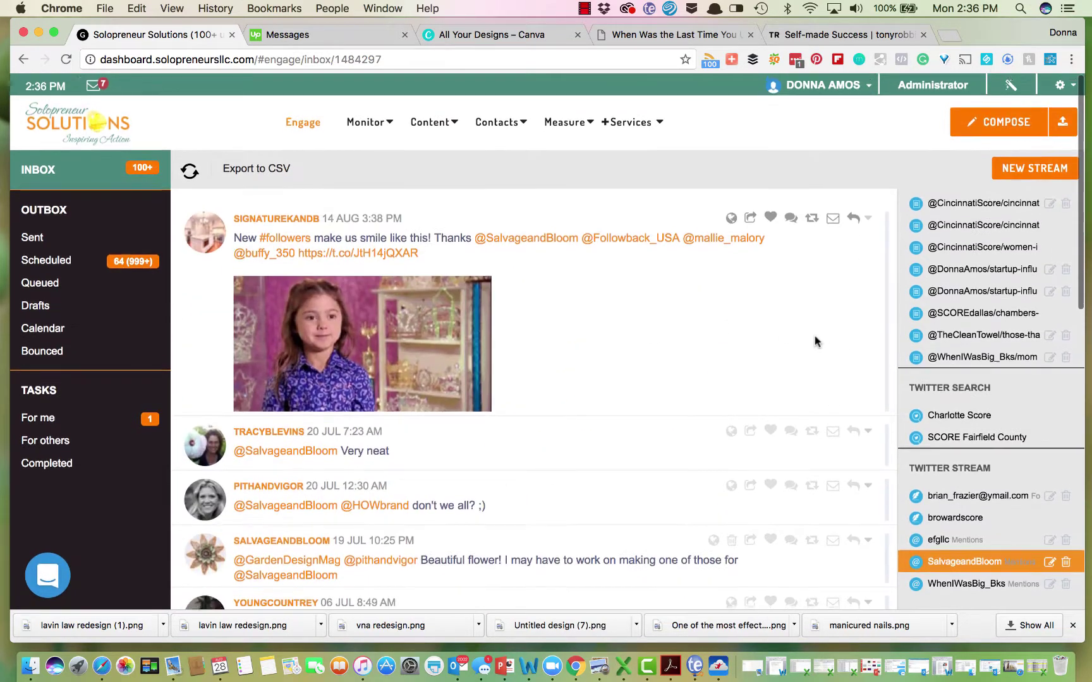
scroll(997, 235, "up", 4)
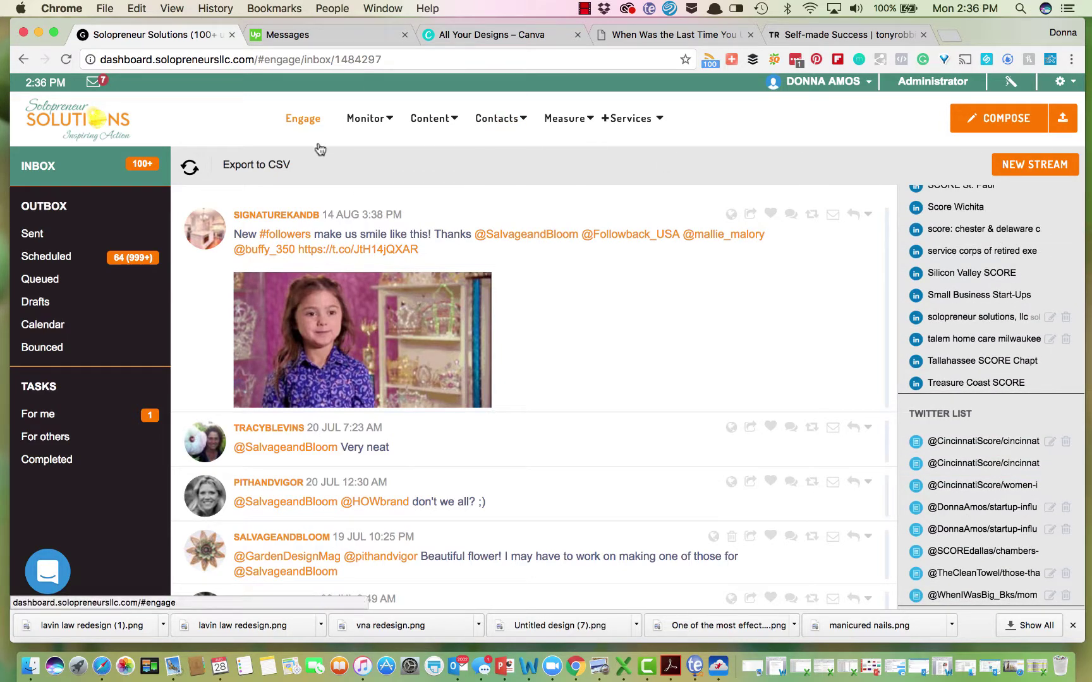
Open keyword monitoring, view the mentions for EFG and Kids 1st, and deselect both keywords
mouse_move(363, 130)
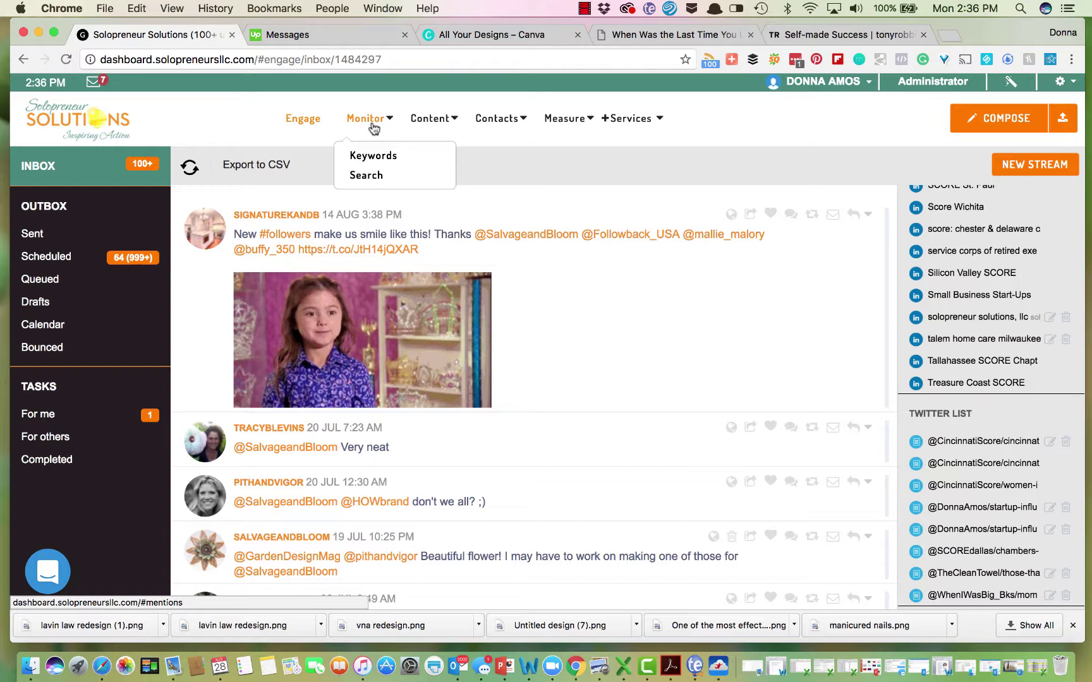
left_click(373, 128)
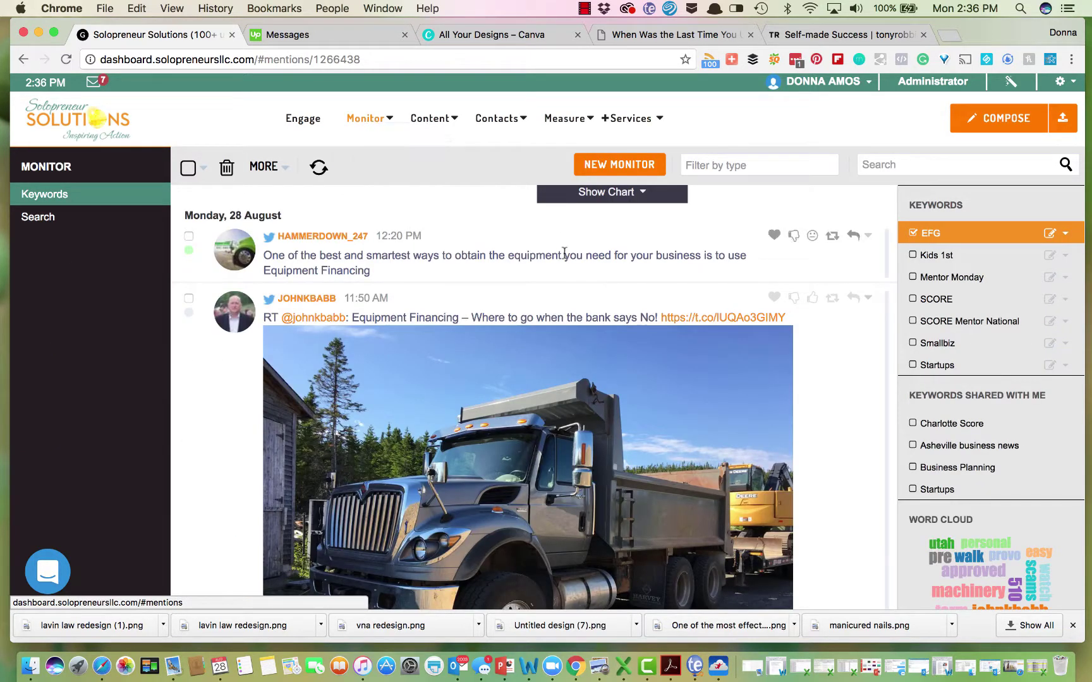
left_click(913, 235)
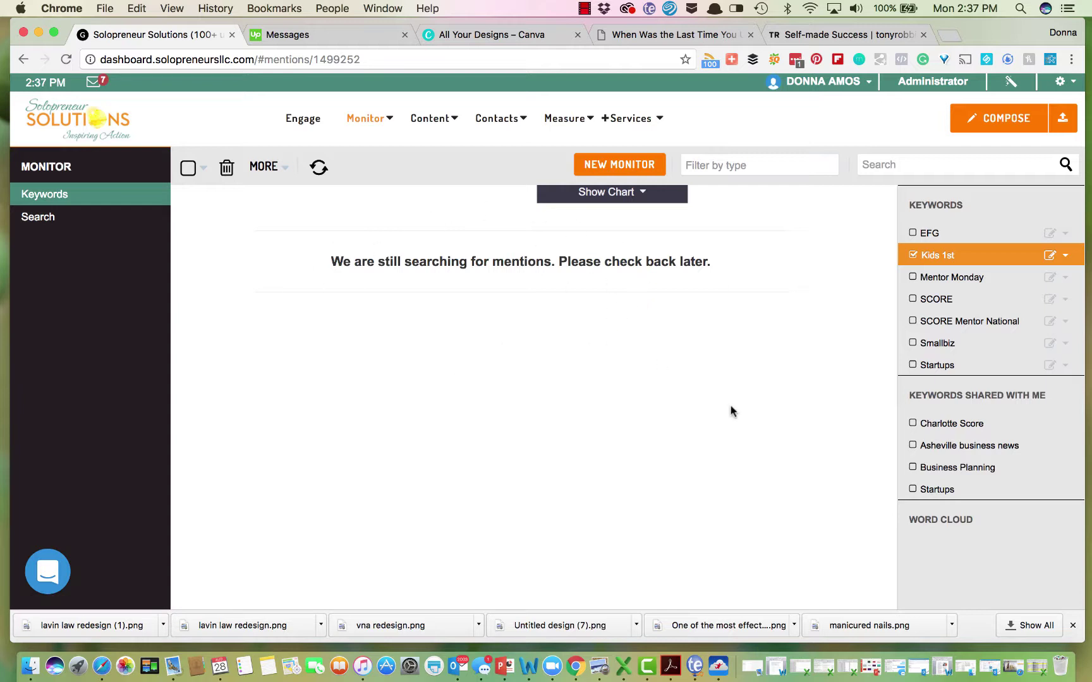
left_click(912, 256)
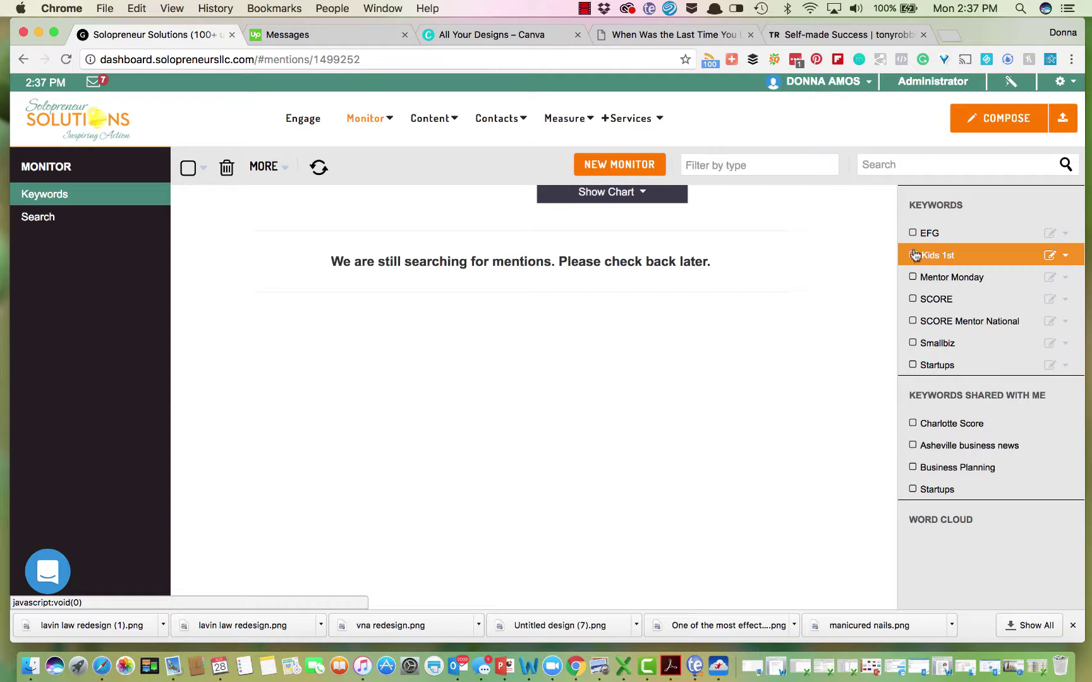
Show the mentions for the Startups keyword and look through the collected tweets
left_click(911, 365)
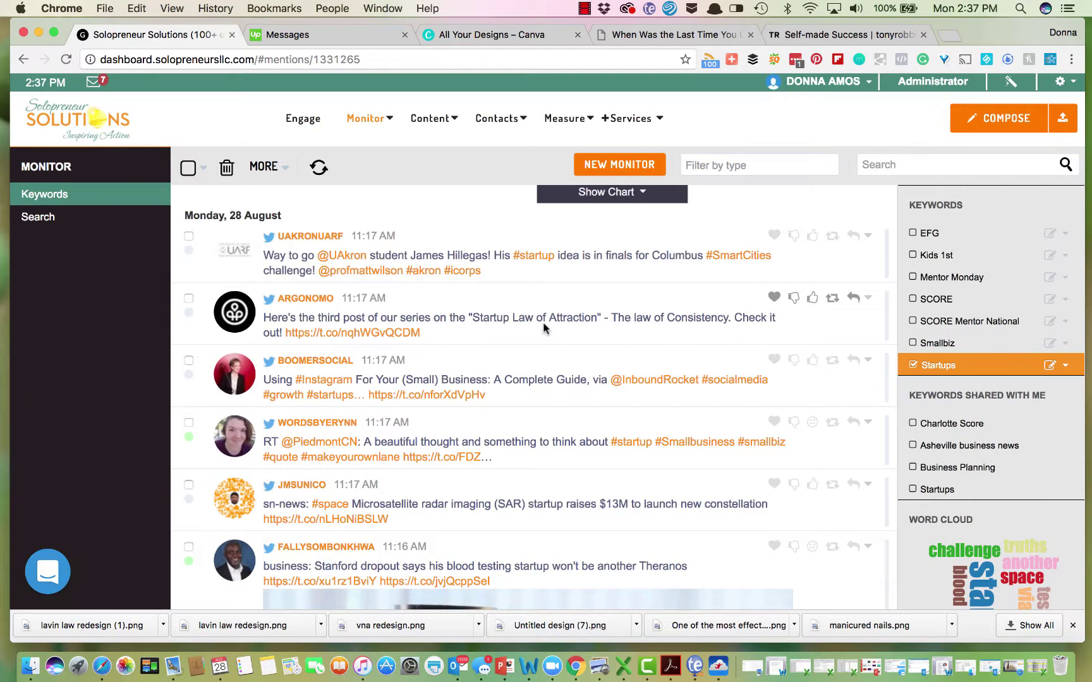
scroll(648, 378, "down", 10)
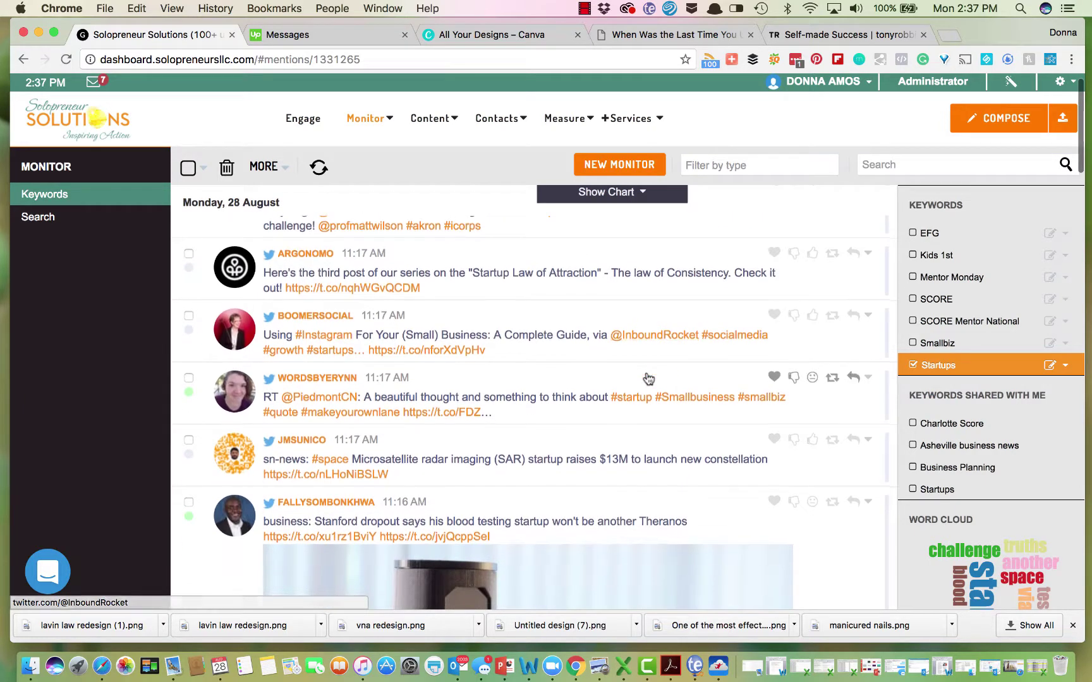
scroll(647, 378, "down", 15)
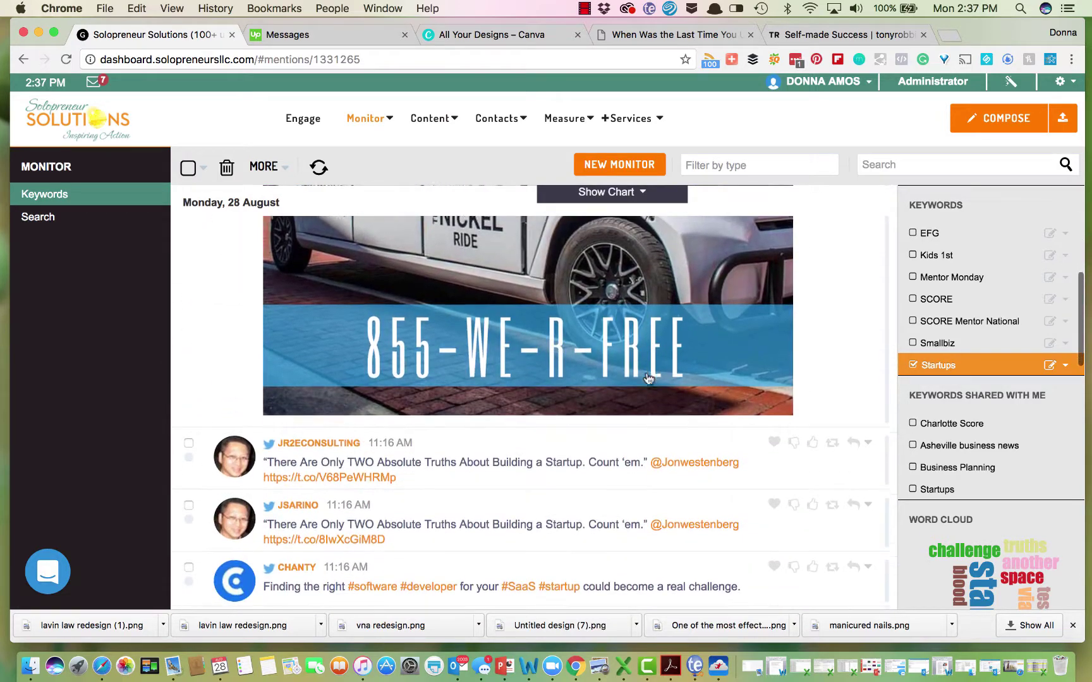
scroll(649, 379, "down", 15)
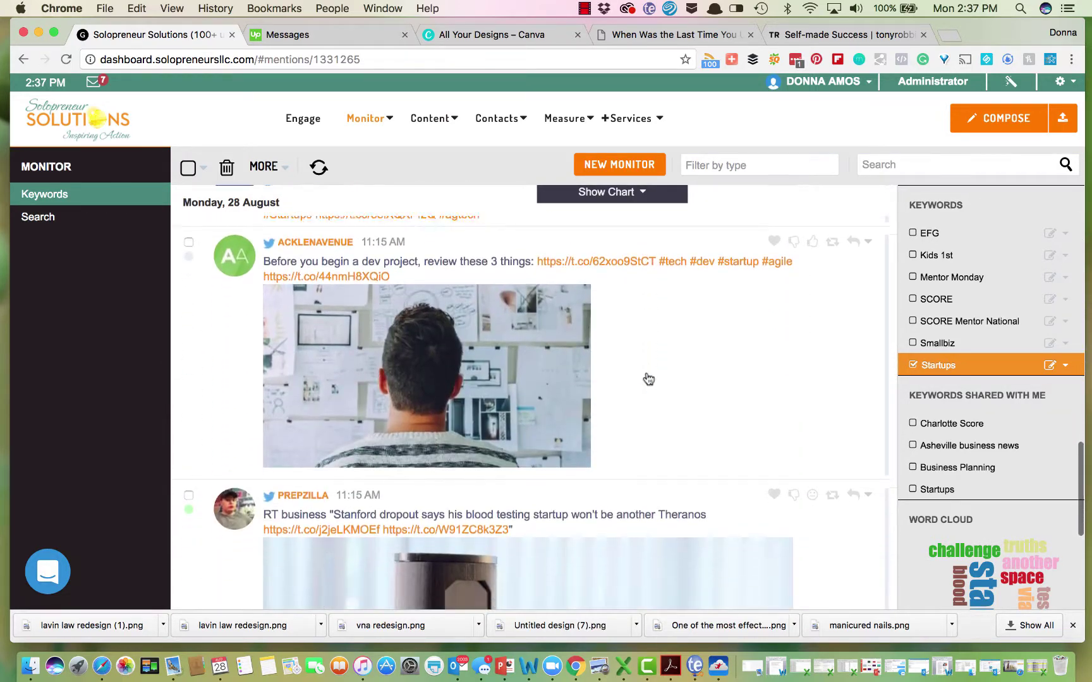
scroll(648, 379, "down", 3)
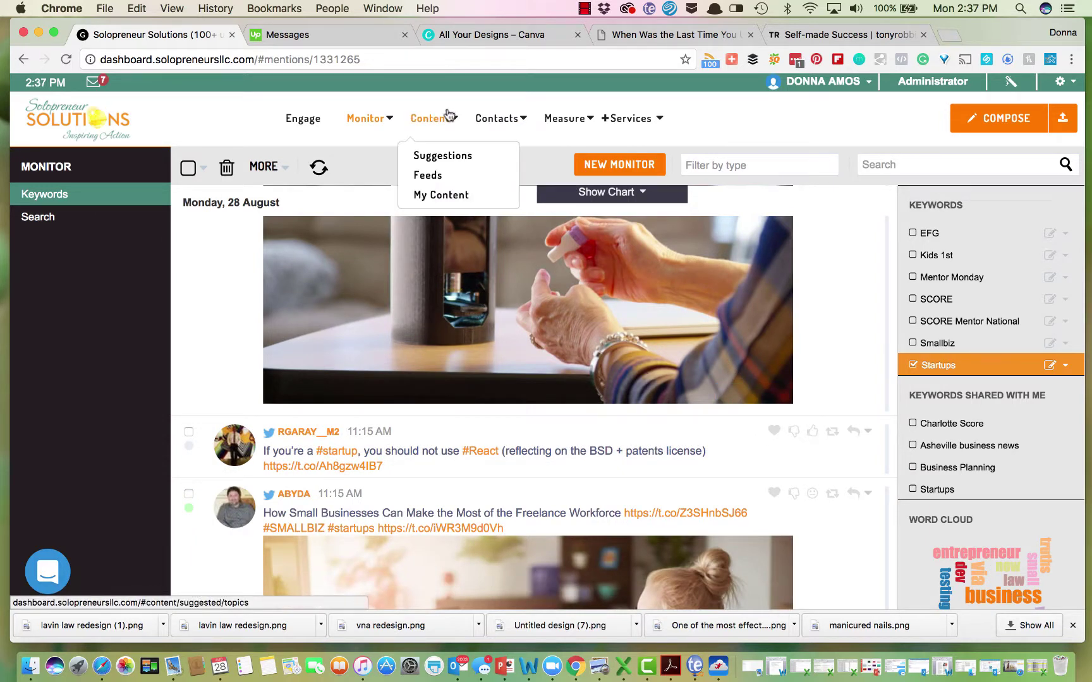
Open the mailing lists page of the contacts section
mouse_move(487, 127)
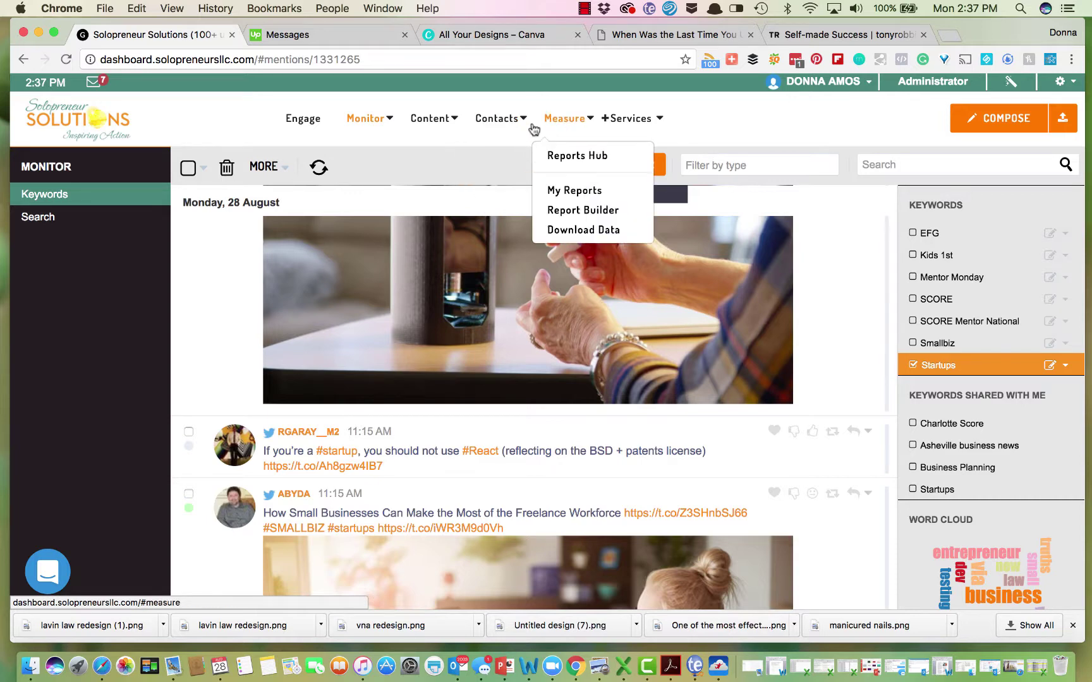
left_click(498, 177)
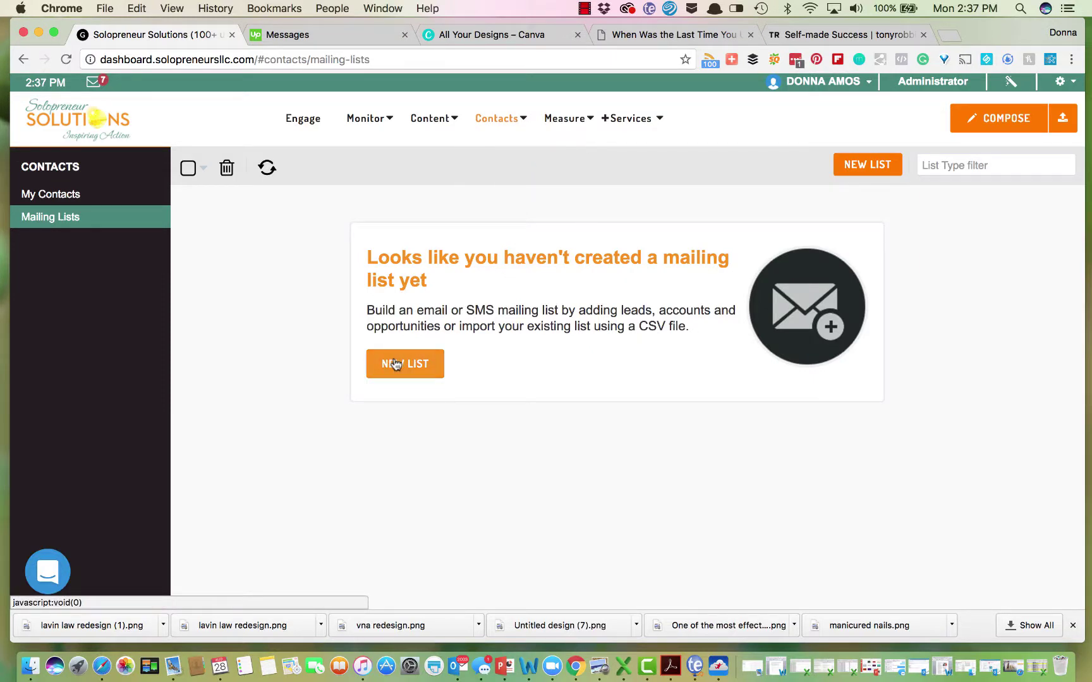
Open the Salvage & Bloom Social Media report from the saved reports and view its Facebook audience growth chart
mouse_move(569, 130)
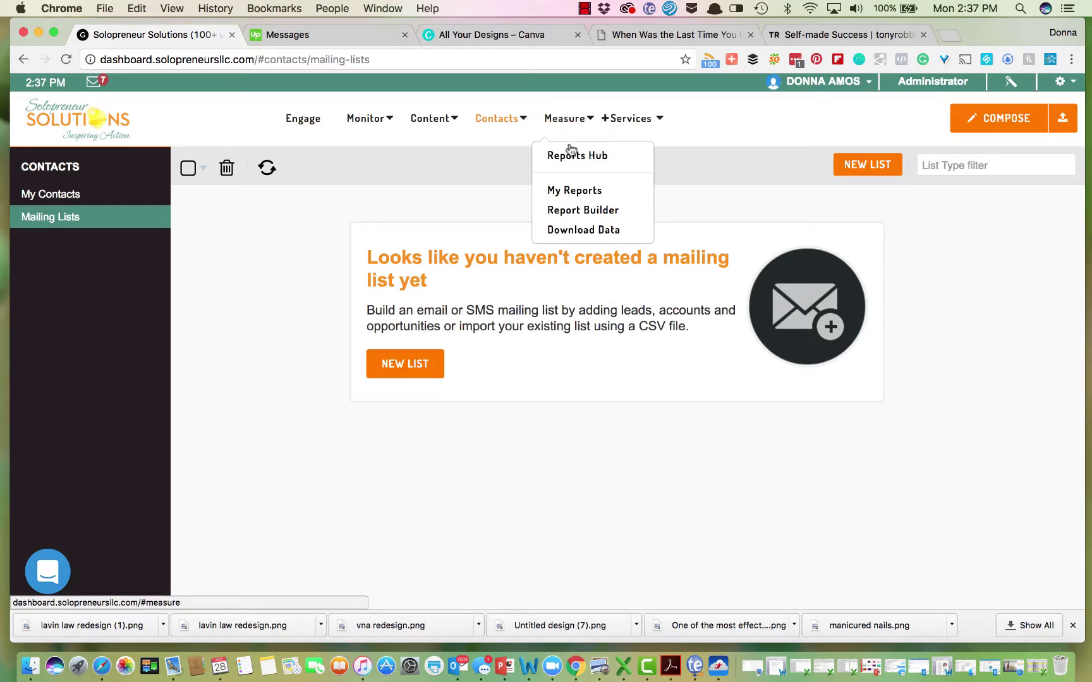
left_click(573, 192)
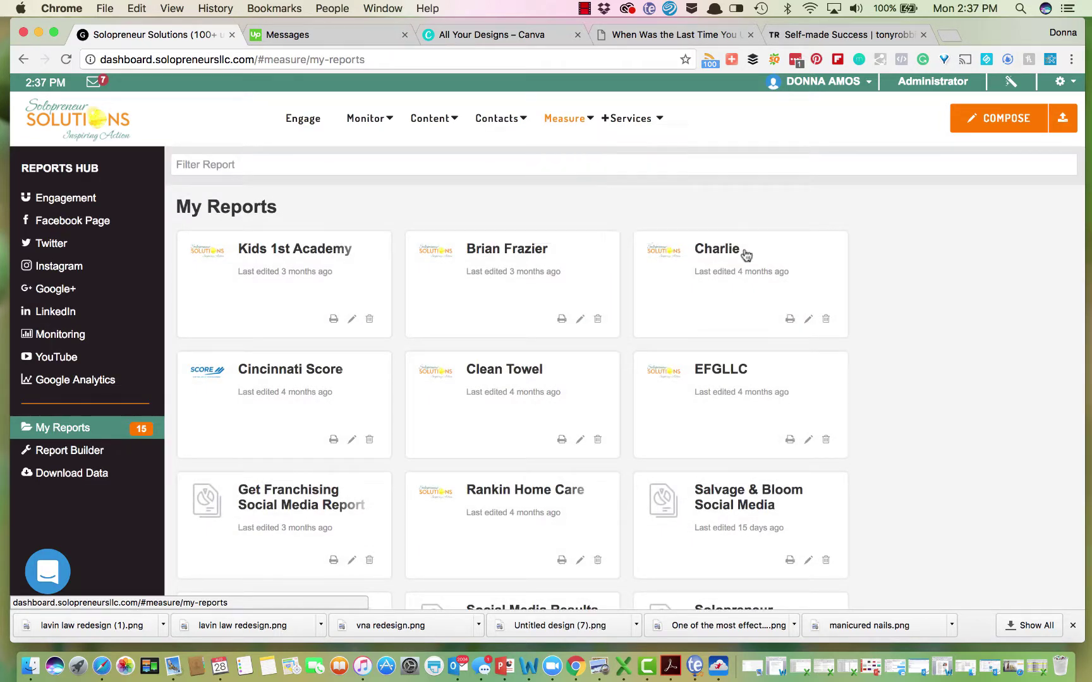
scroll(911, 288, "down", 3)
scroll(910, 287, "down", 1)
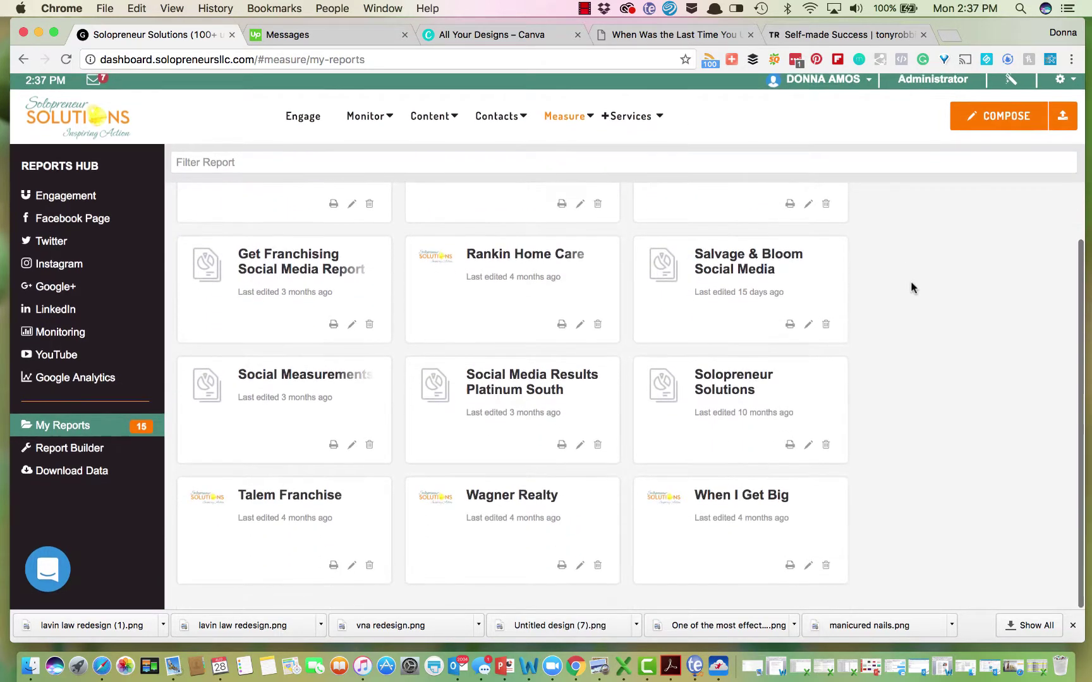
left_click(744, 272)
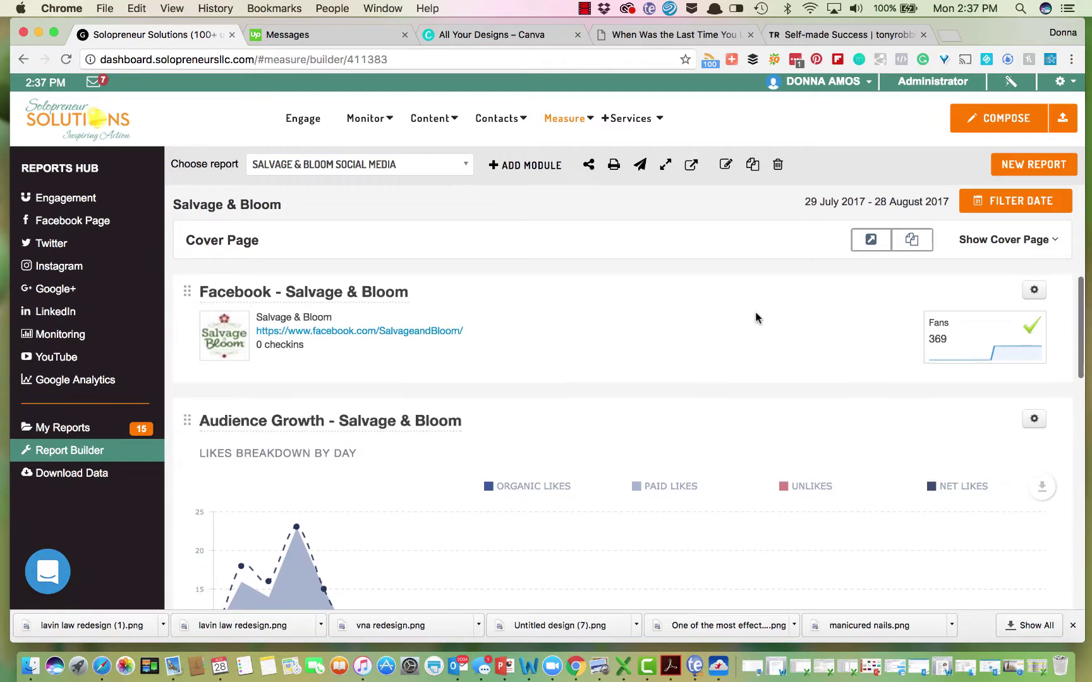
scroll(692, 354, "down", 3)
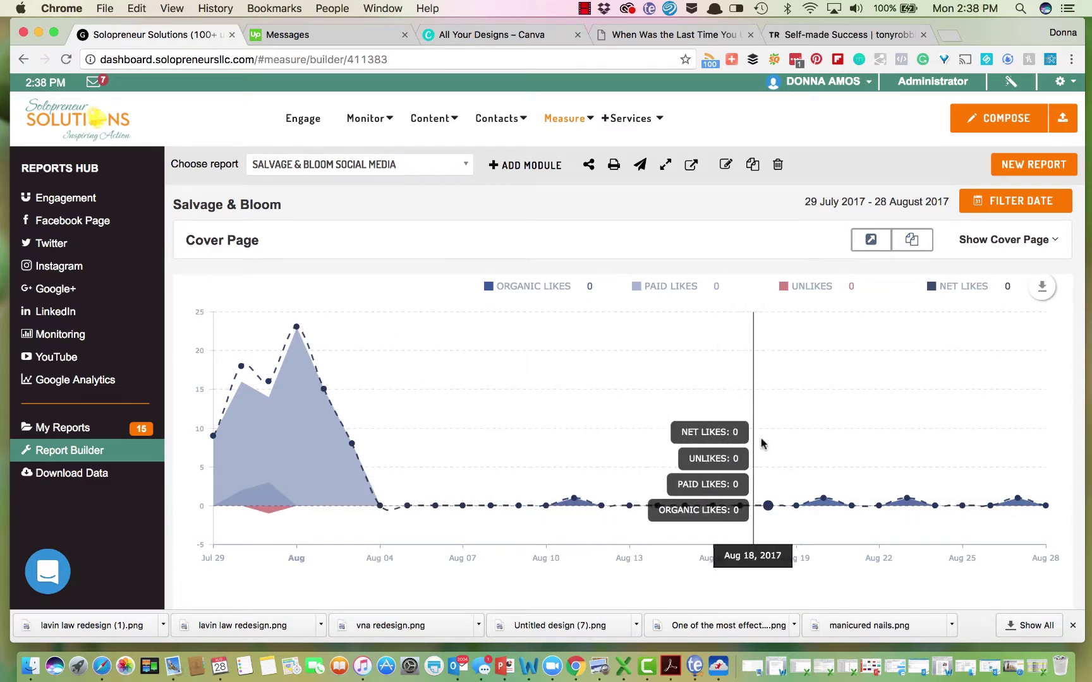
Review the rest of the Salvage & Bloom report, covering audience metrics, monthly impressions, engaged users, Instagram activity and the Twitter summary
scroll(763, 442, "down", 4)
scroll(760, 441, "down", 2)
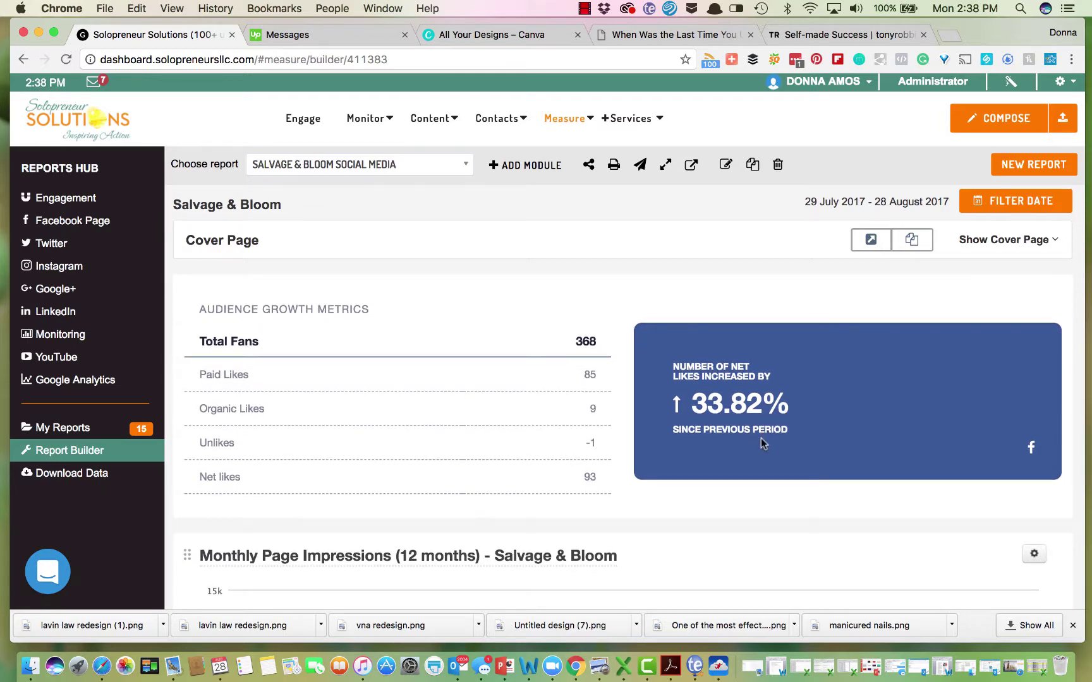
scroll(760, 443, "down", 5)
mouse_move(1014, 403)
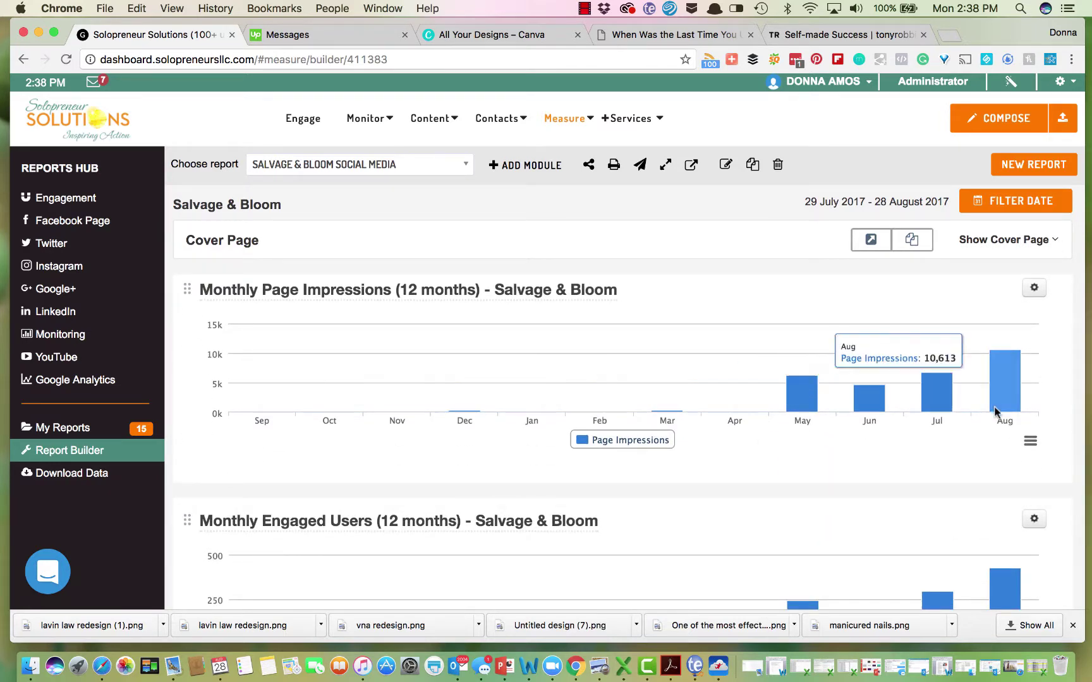
scroll(991, 475, "down", 2)
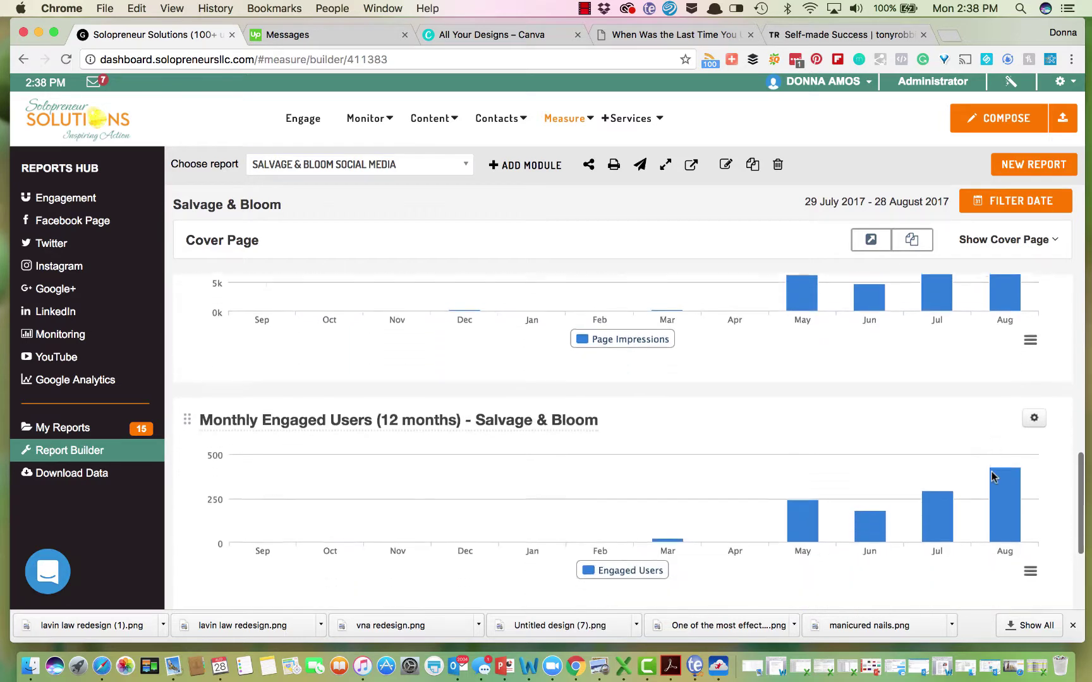
mouse_move(998, 490)
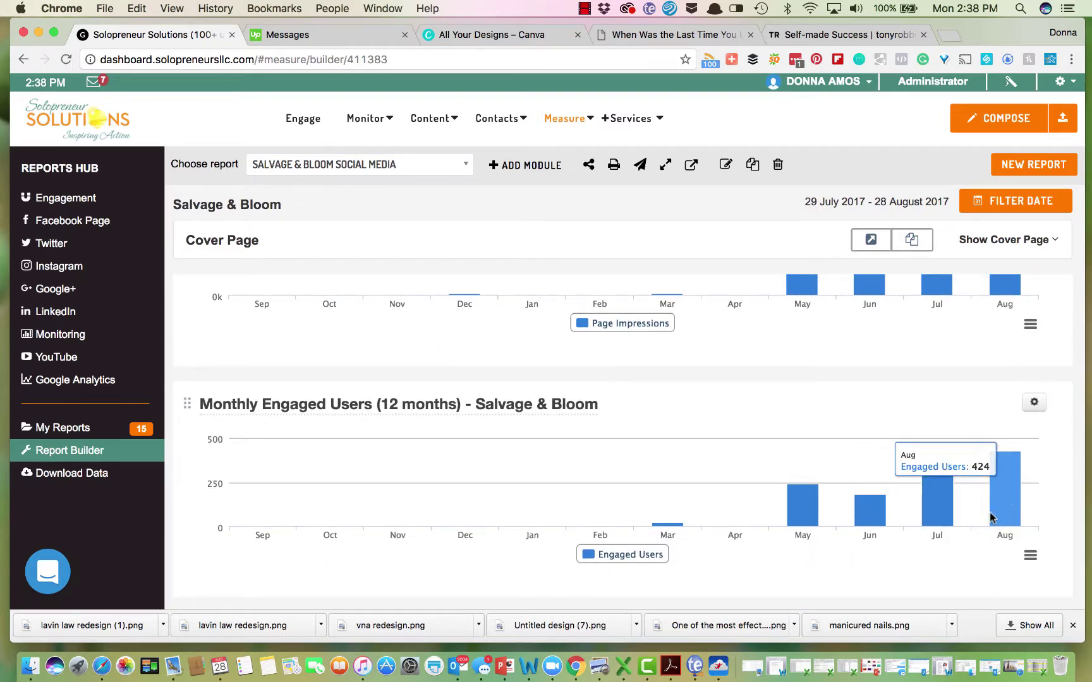
scroll(944, 546, "down", 6)
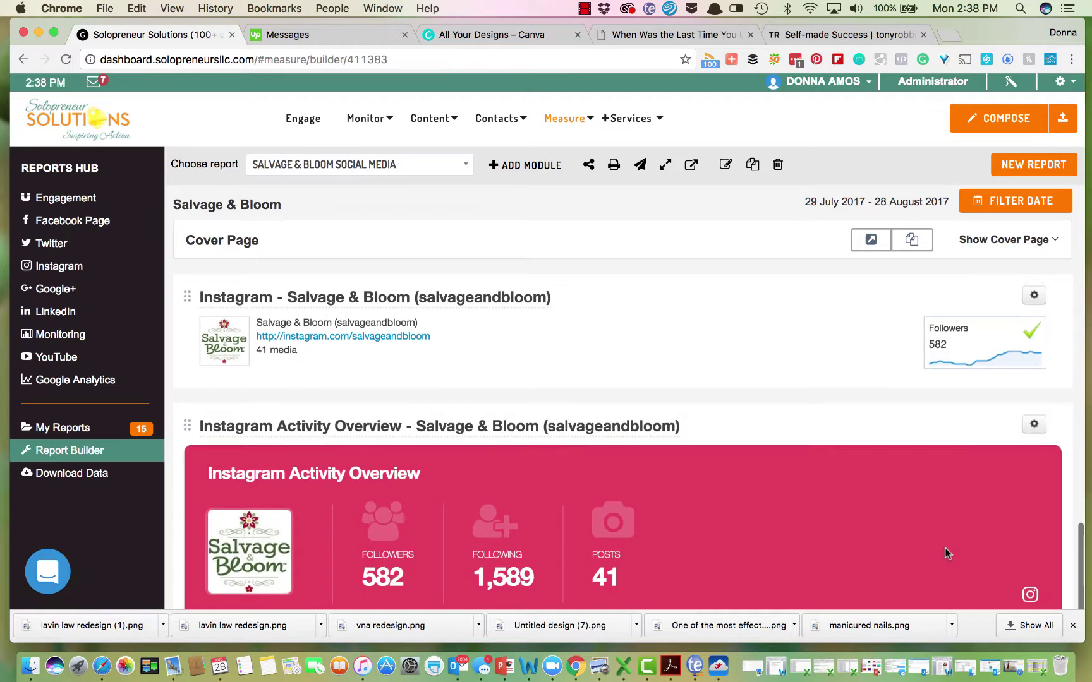
scroll(945, 553, "down", 15)
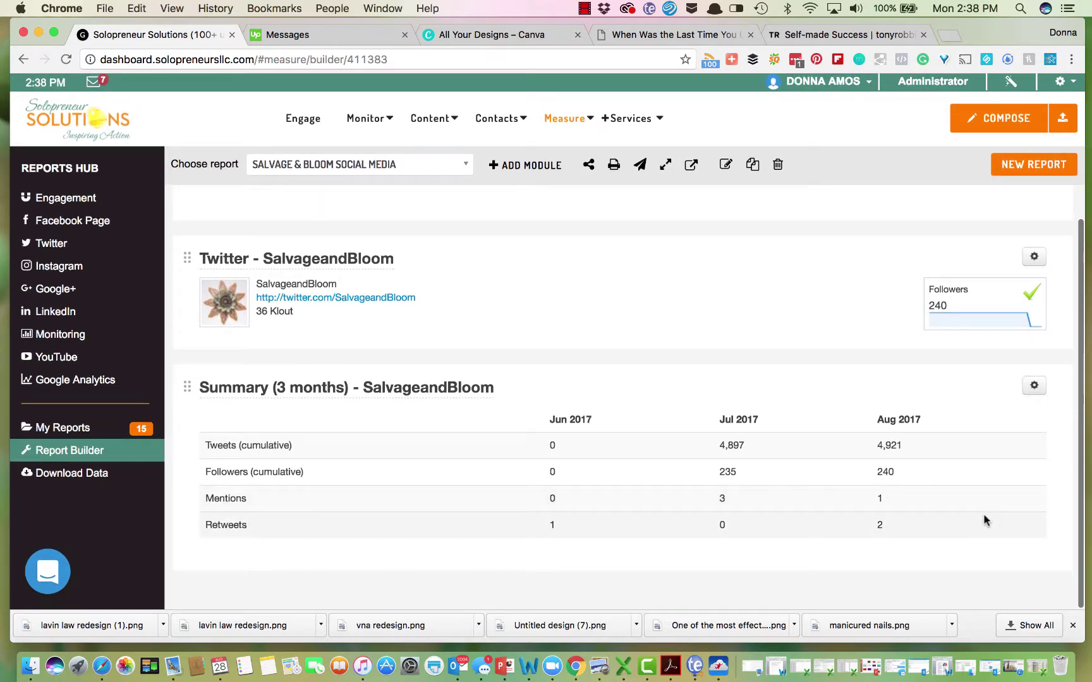
Open the list of modules that can be added to the report and look through the general report modules
scroll(983, 517, "up", 10)
scroll(983, 516, "up", 20)
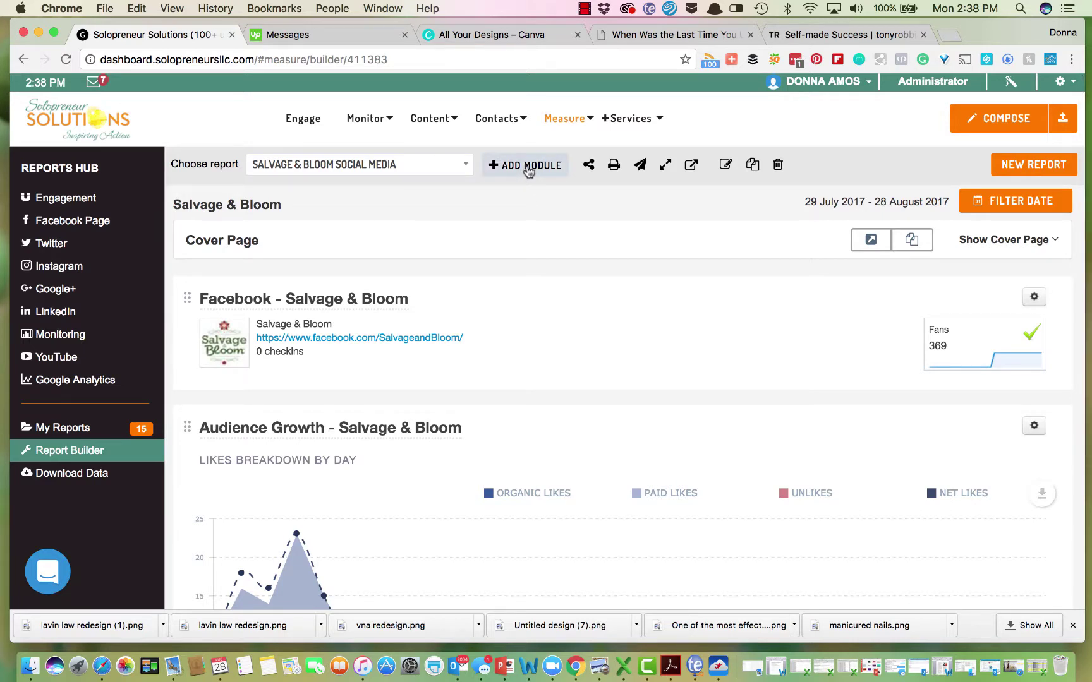
left_click(528, 169)
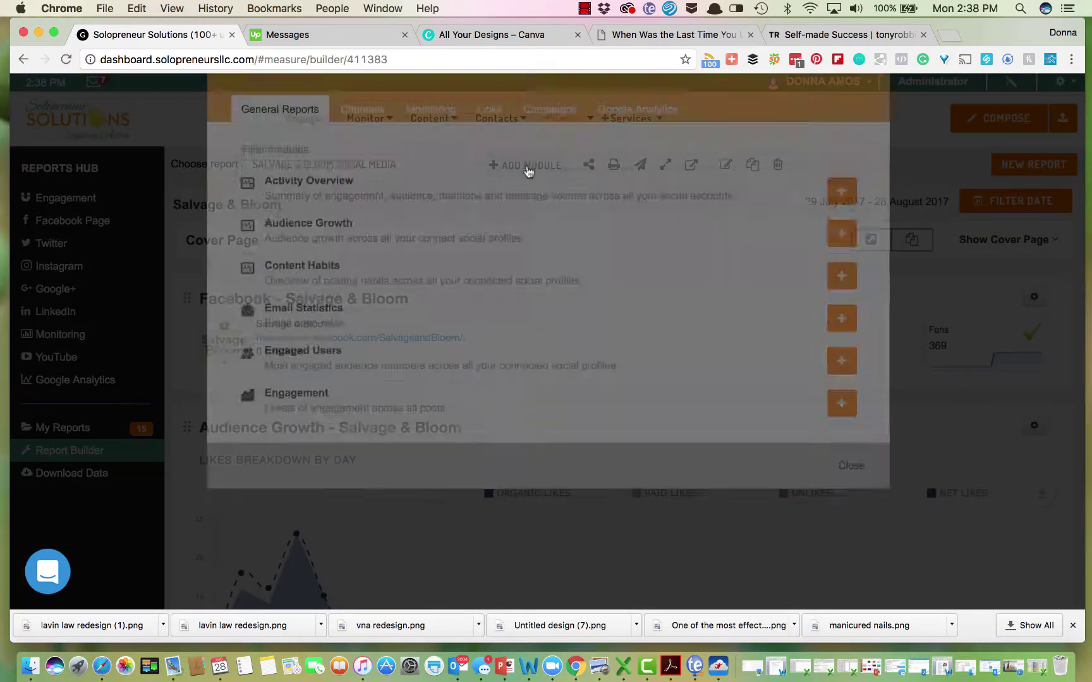
scroll(378, 463, "down", 2)
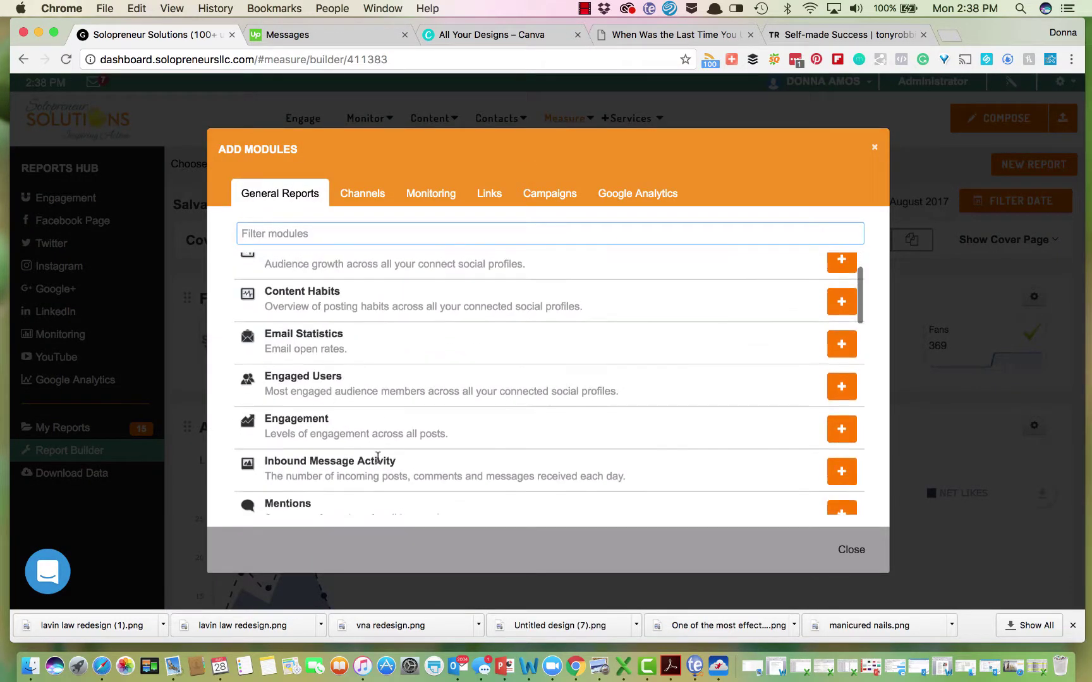
scroll(377, 463, "up", 2)
scroll(338, 348, "down", 4)
scroll(338, 348, "down", 10)
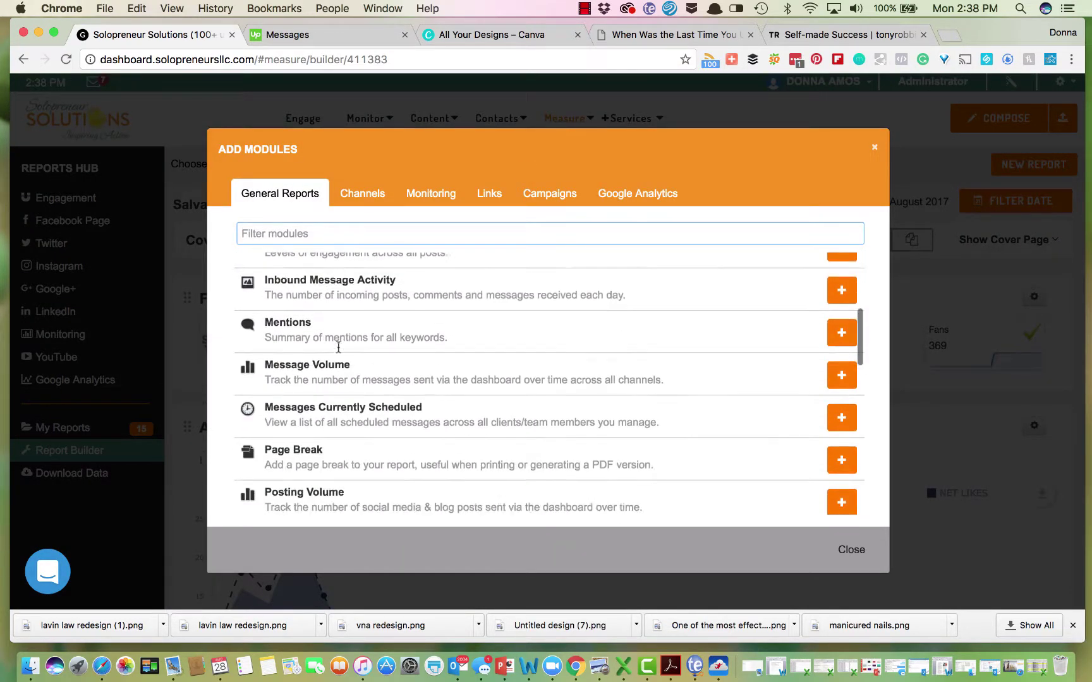
scroll(338, 352, "down", 5)
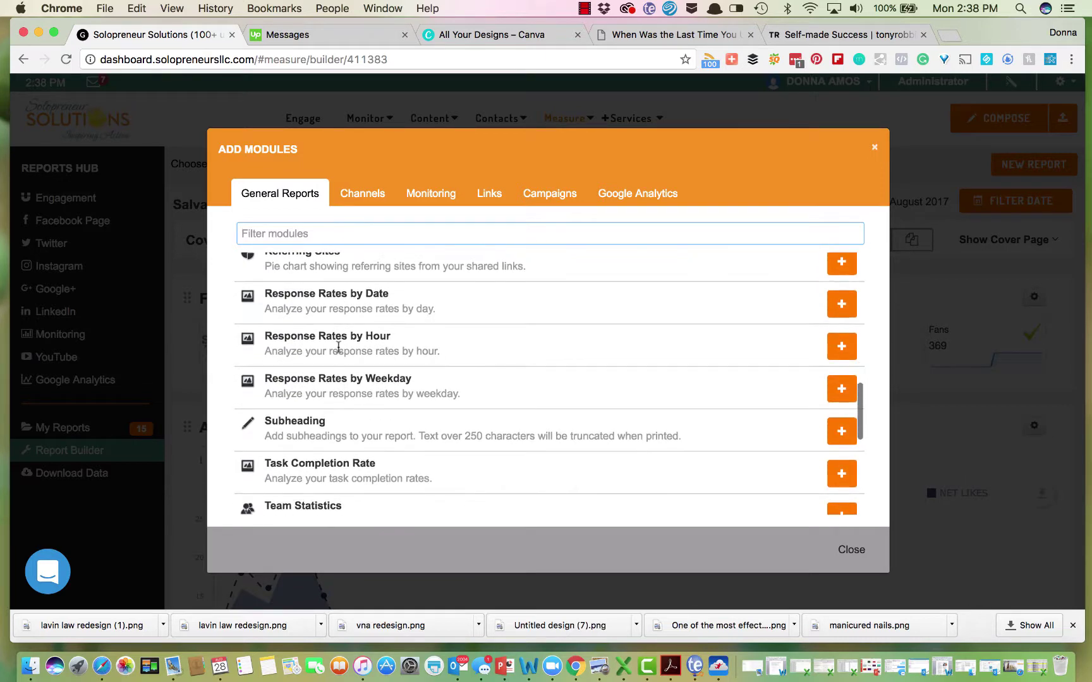
scroll(338, 352, "down", 3)
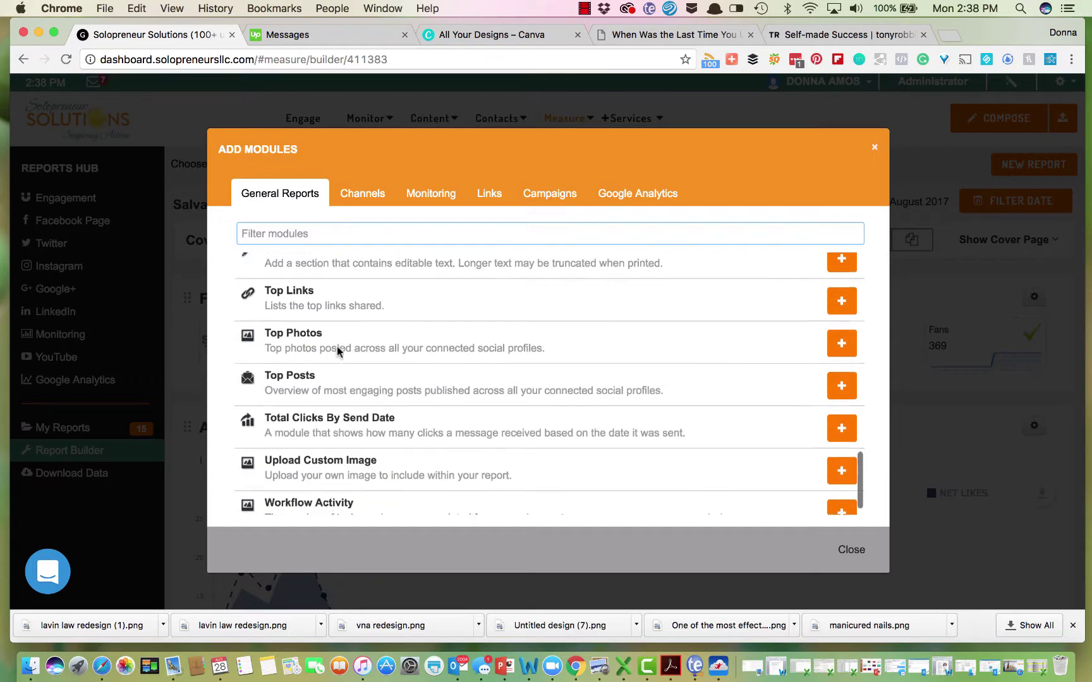
Browse the channels available for reporting and look through the modules offered for the Dream Salon & Spa Facebook fan page
left_click(357, 207)
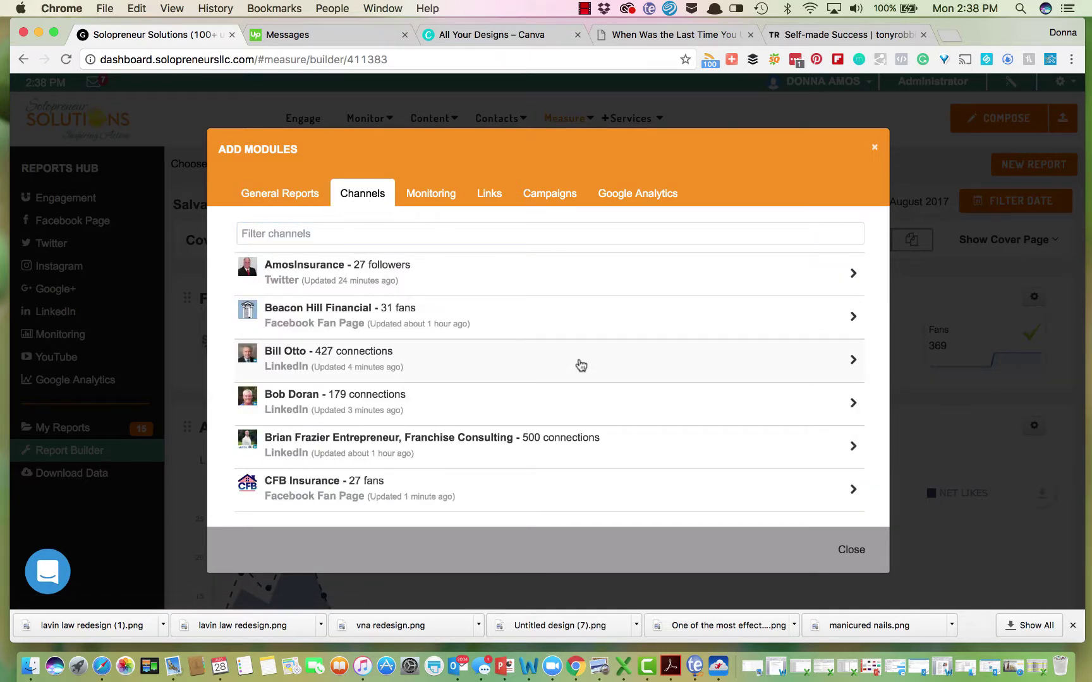
scroll(573, 466, "down", 5)
scroll(573, 466, "down", 5)
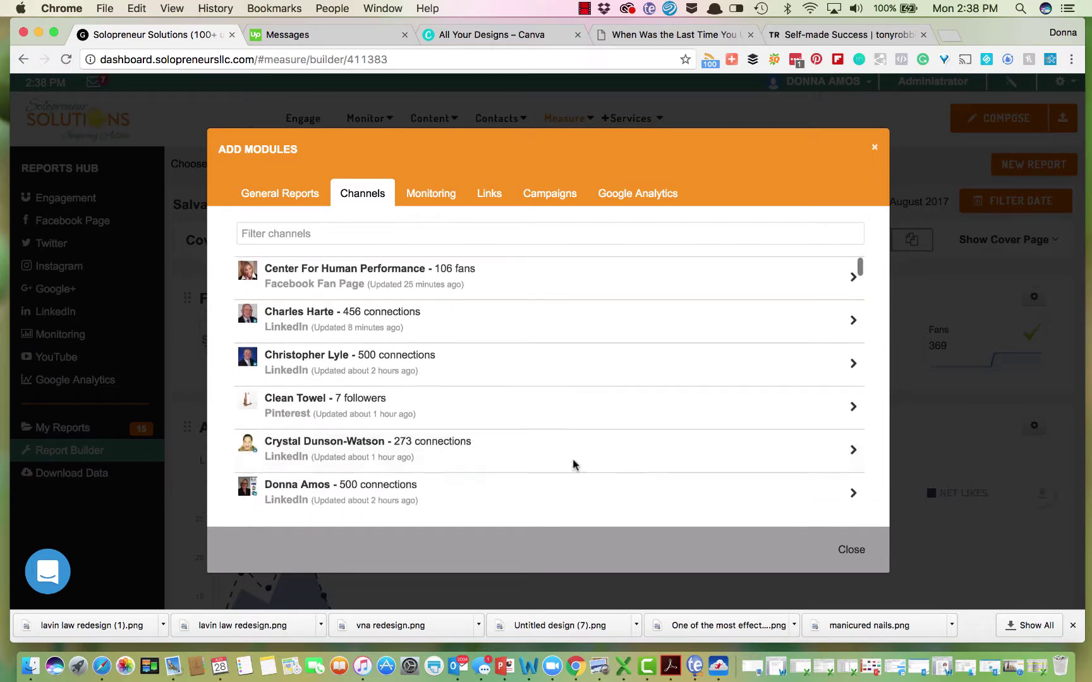
scroll(574, 465, "down", 2)
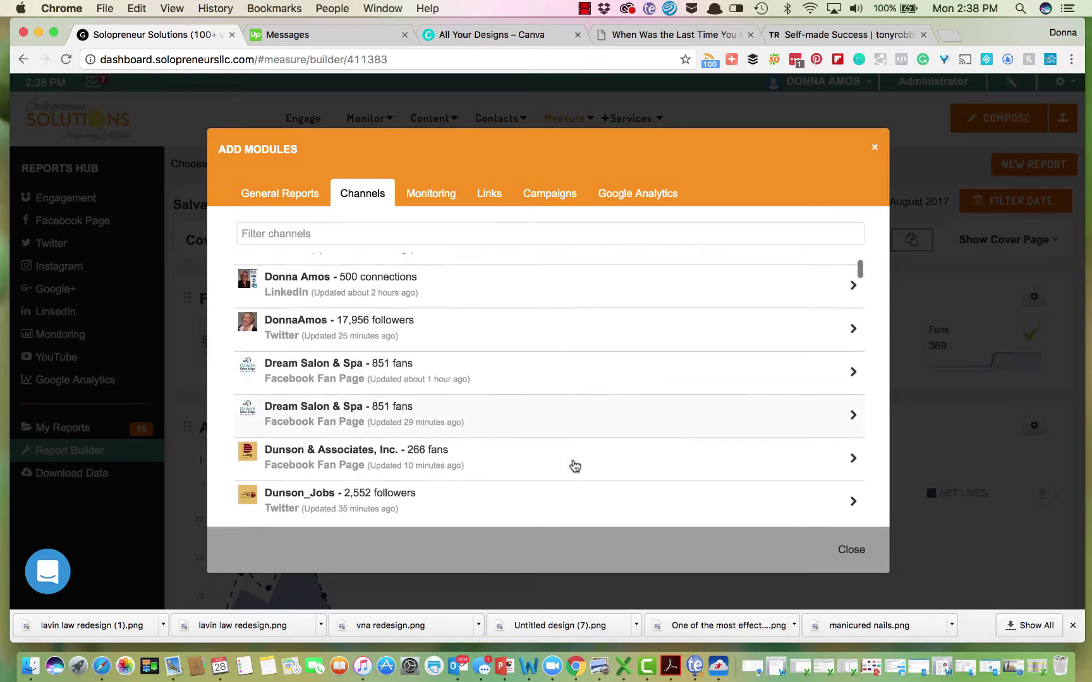
left_click(590, 403)
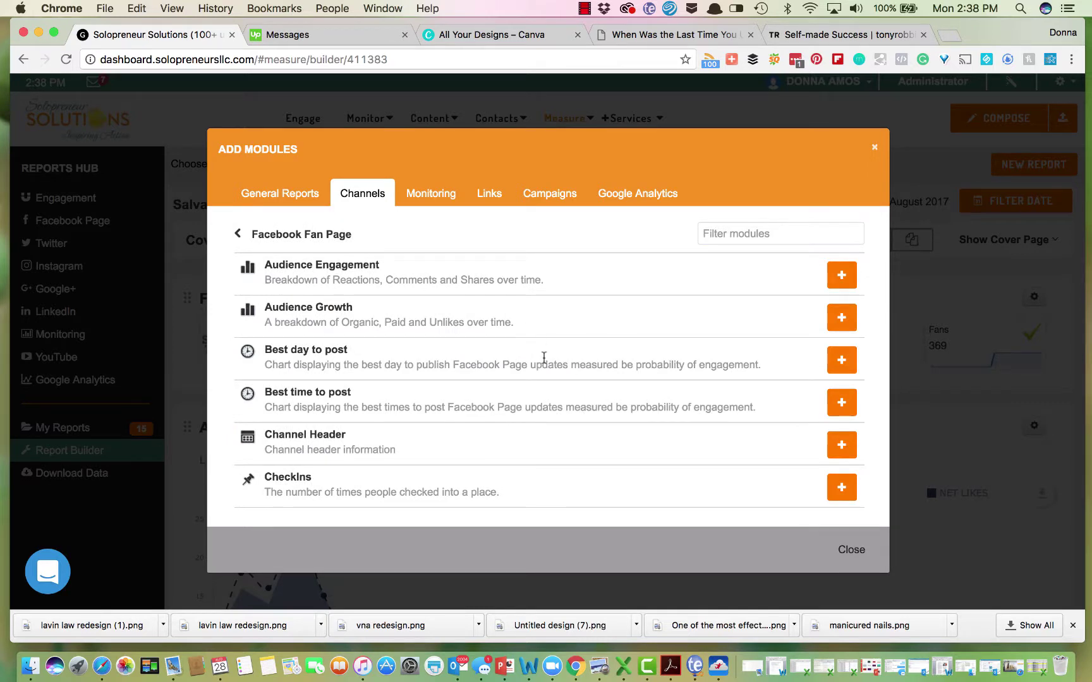
scroll(544, 357, "down", 5)
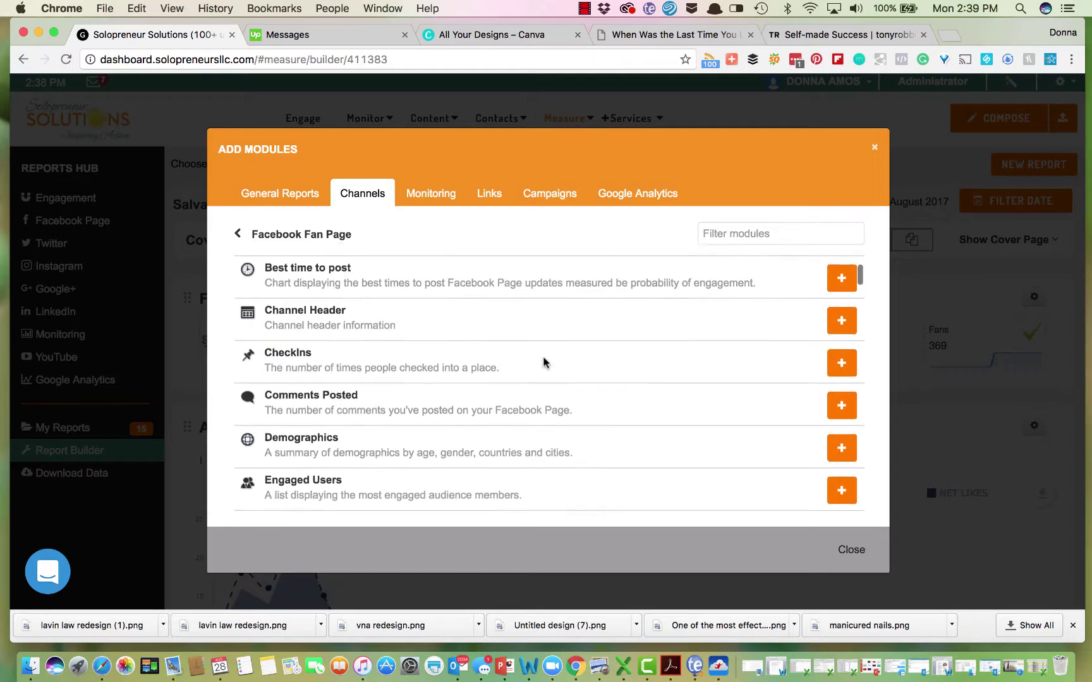
scroll(543, 357, "down", 3)
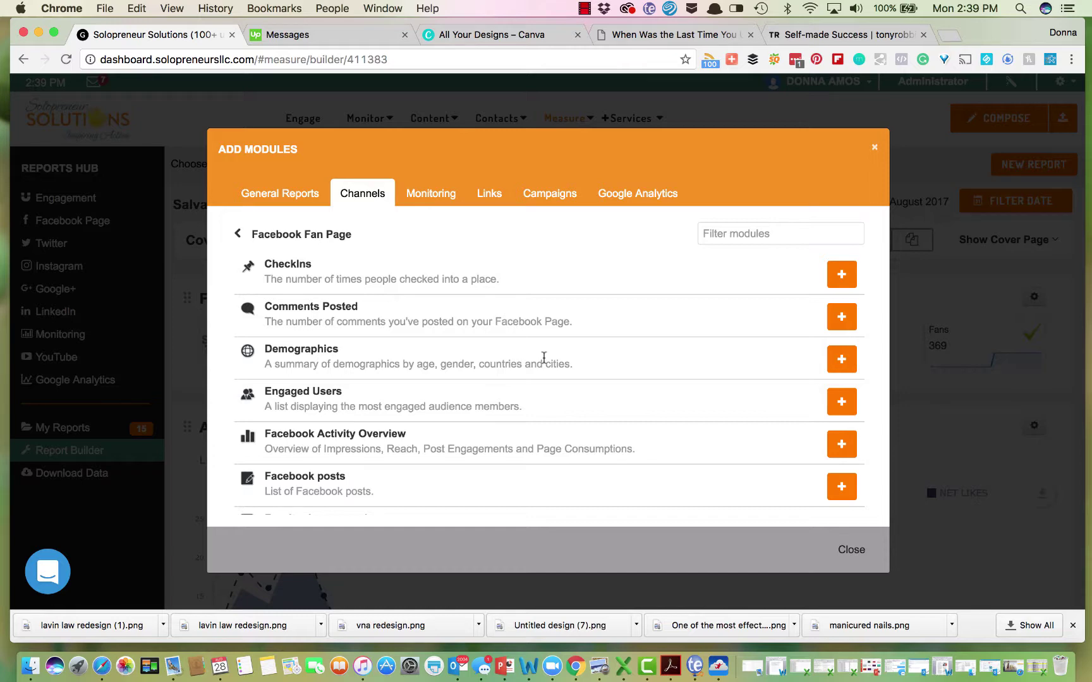
scroll(543, 358, "down", 4)
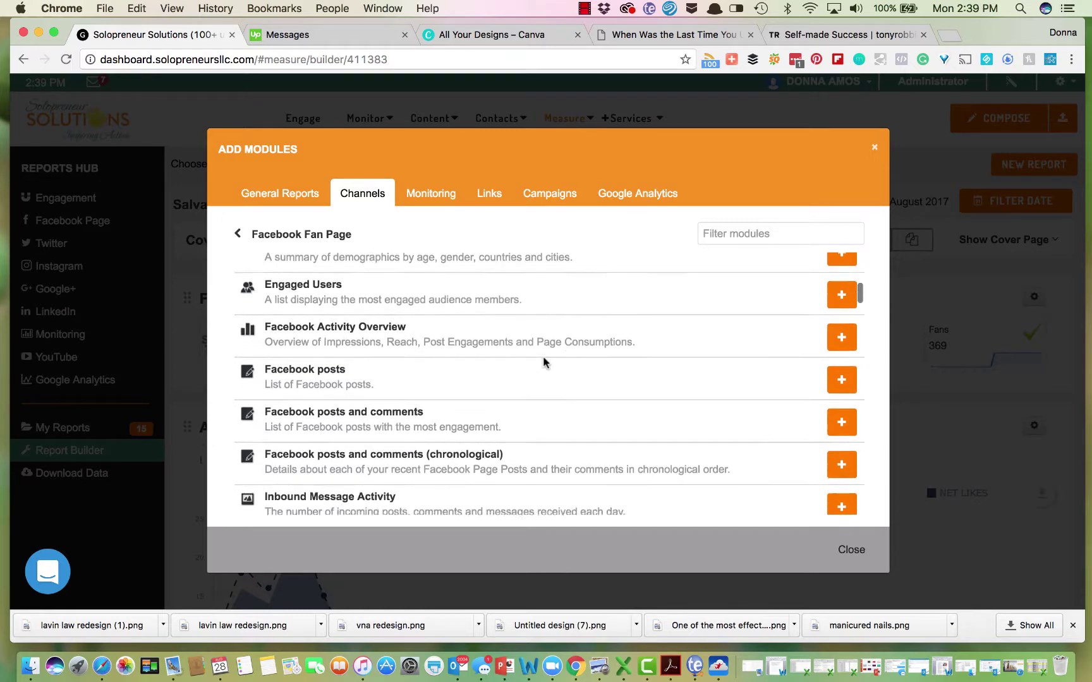
scroll(543, 355, "down", 3)
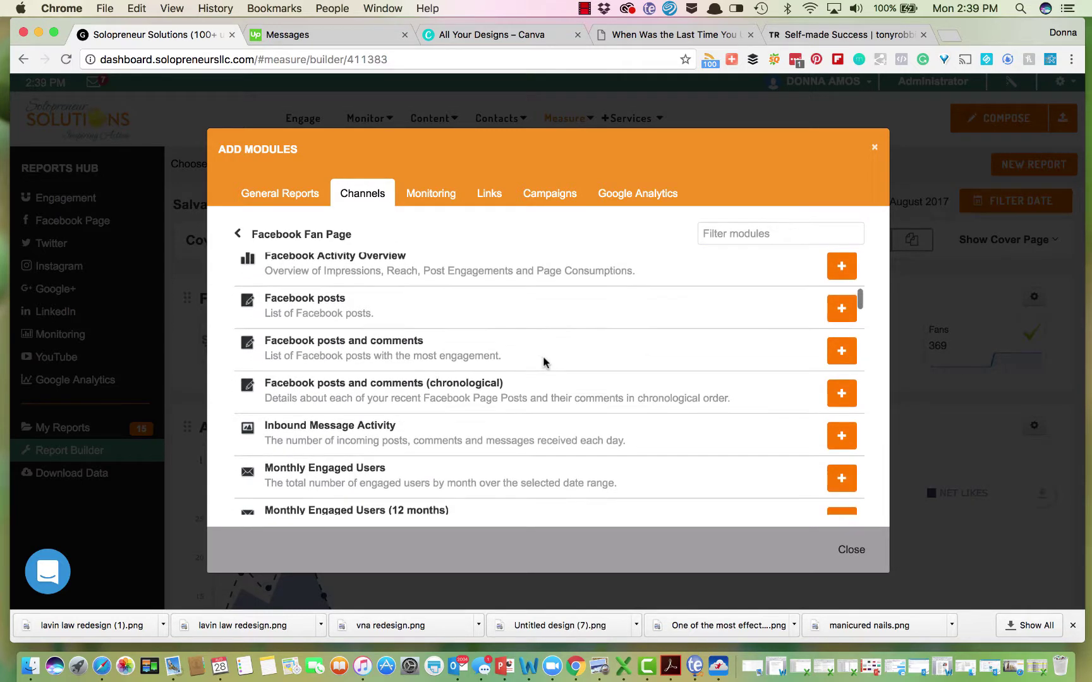
scroll(543, 358, "down", 3)
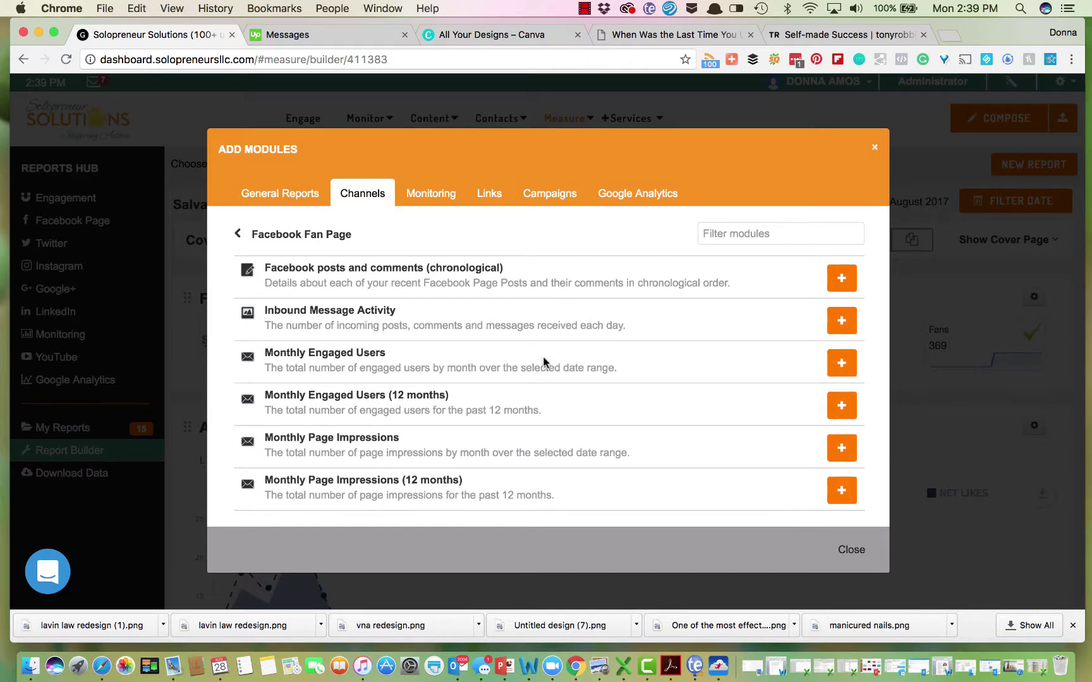
View the report modules available for monitoring keywords, links and campaigns
left_click(433, 199)
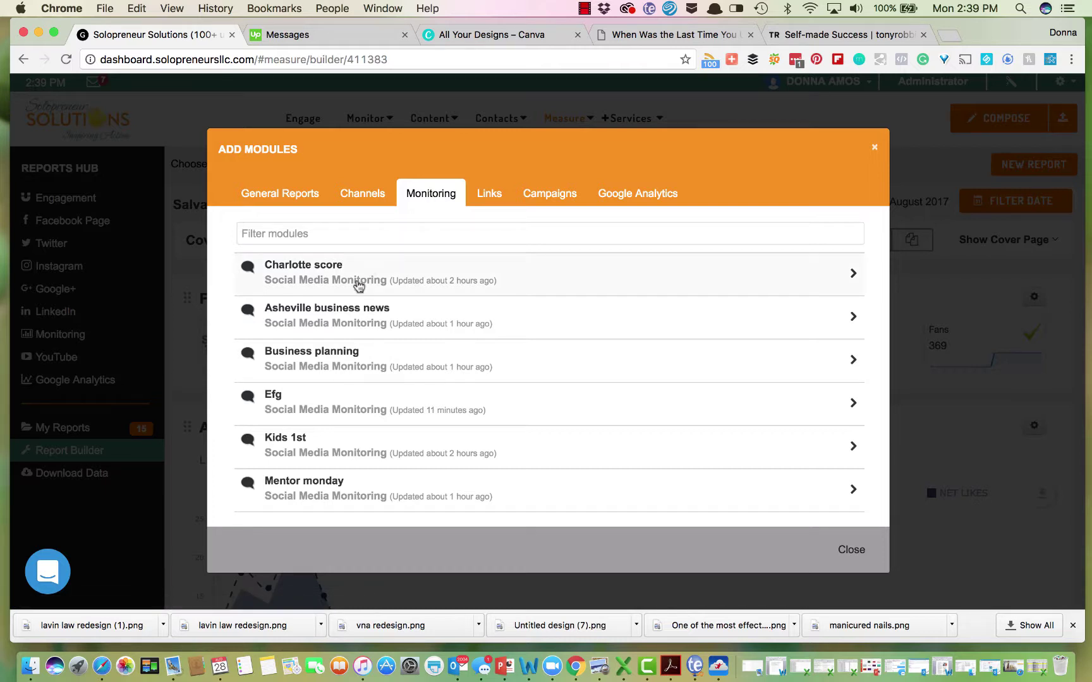
scroll(353, 319, "down", 2)
scroll(353, 320, "down", 6)
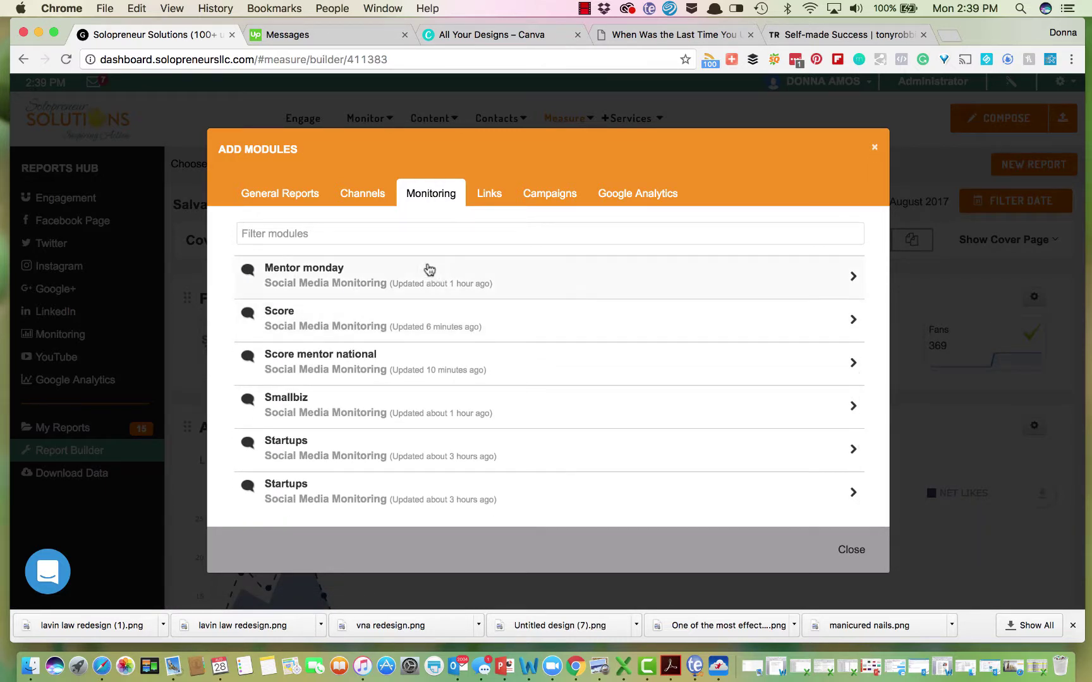
left_click(494, 197)
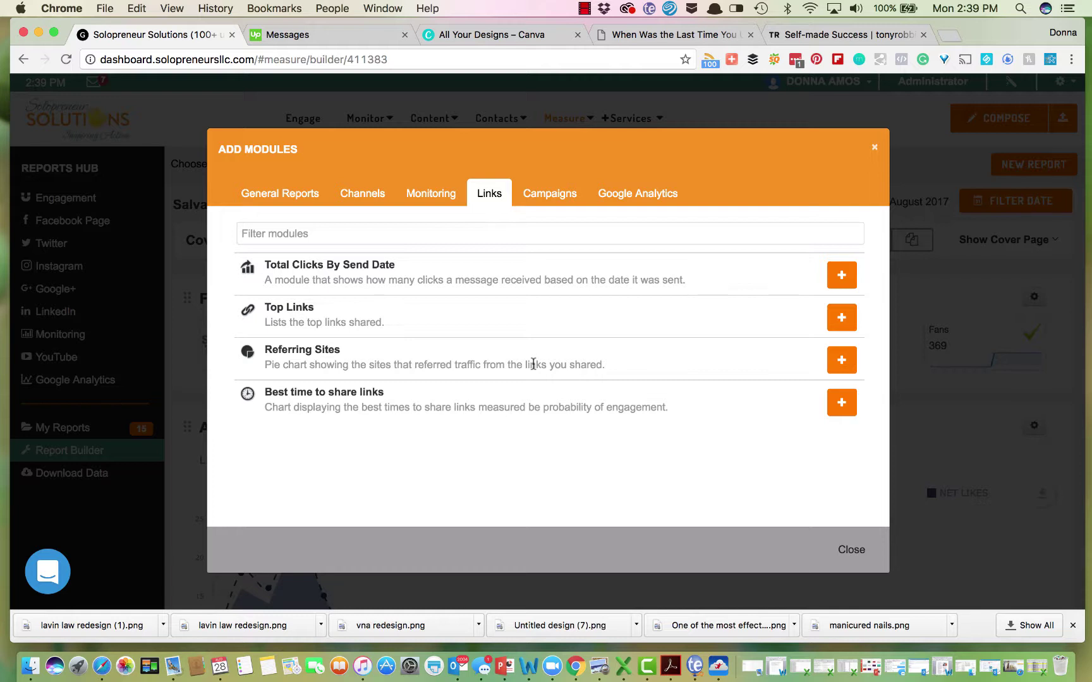
left_click(563, 200)
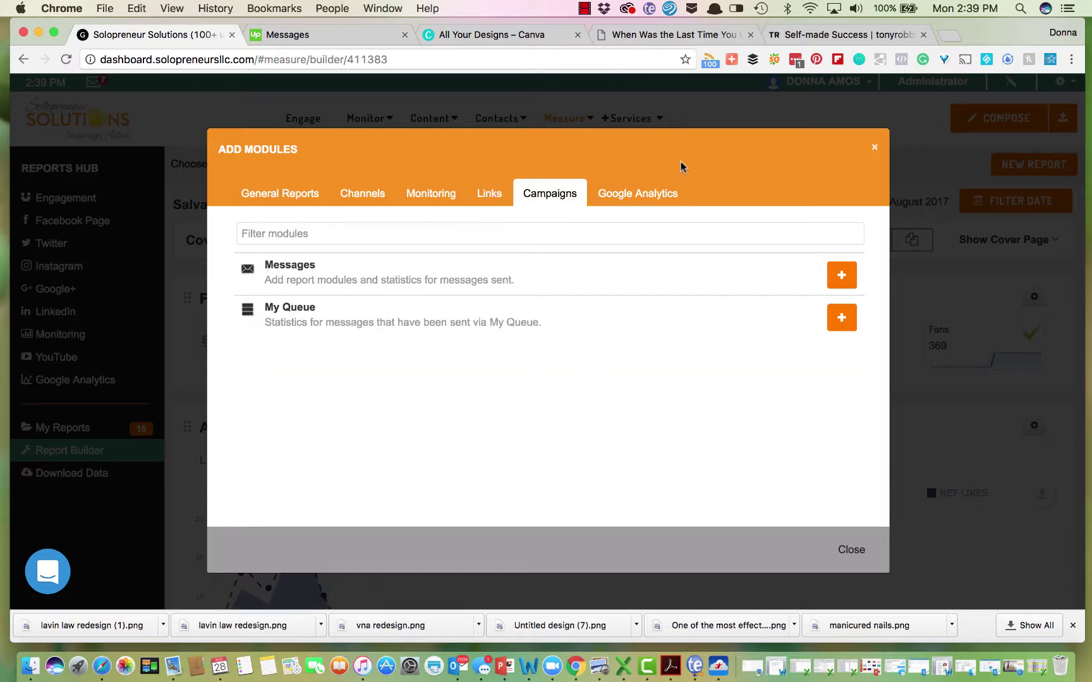
Look through the available Google Analytics modules, then close the module list without adding any
left_click(650, 194)
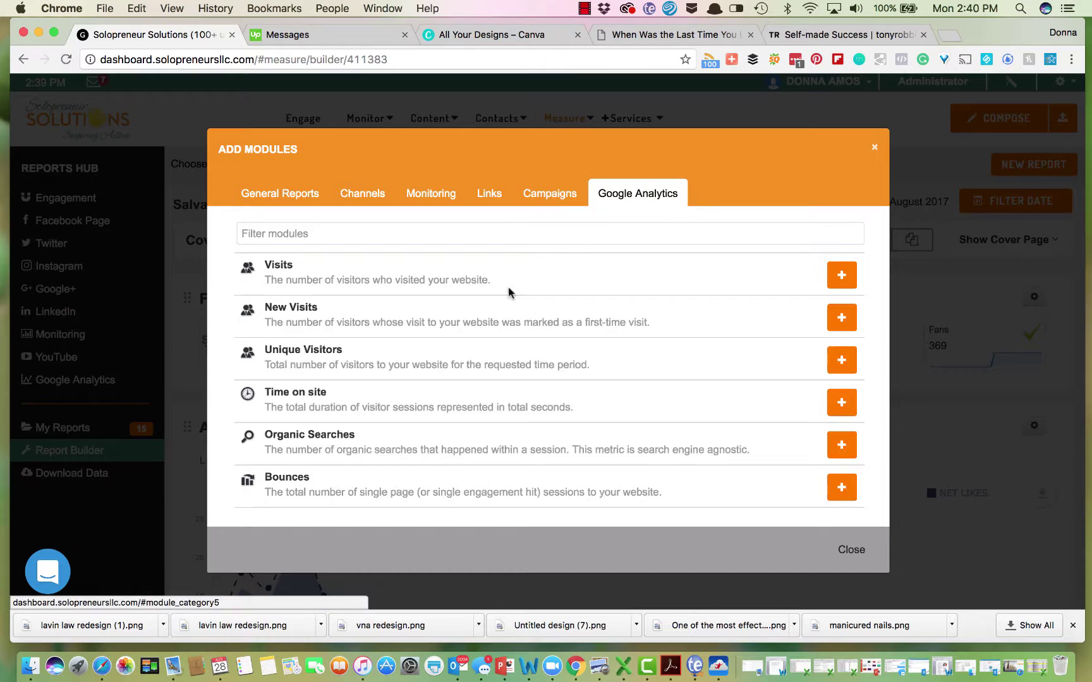
scroll(508, 292, "down", 5)
scroll(509, 292, "down", 5)
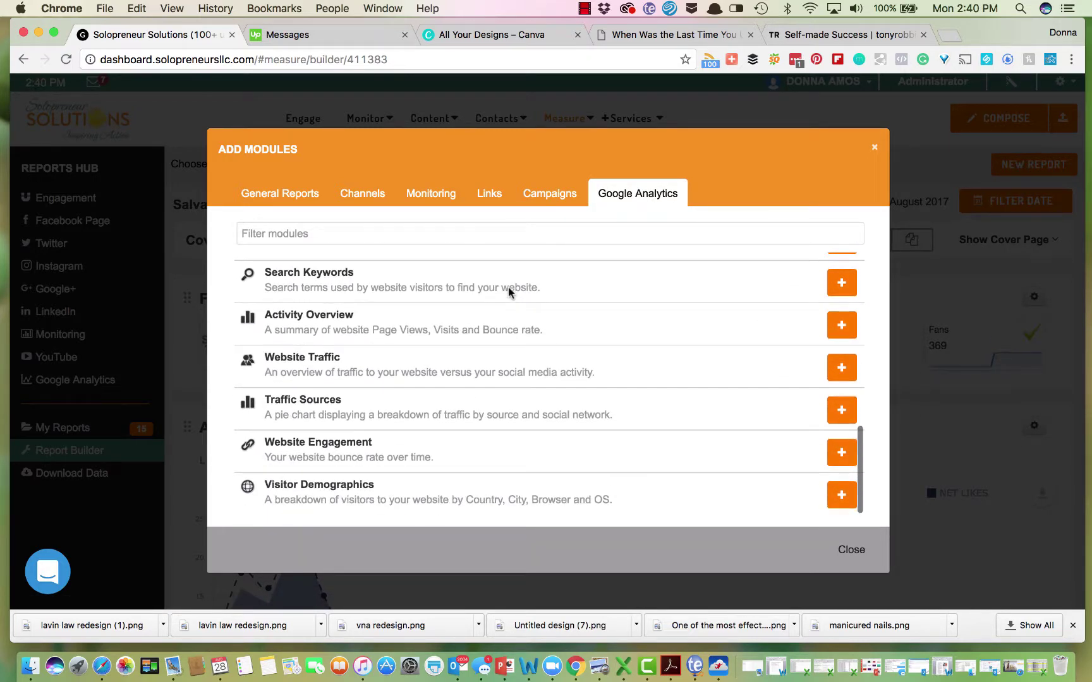
scroll(509, 292, "up", 6)
scroll(509, 292, "up", 3)
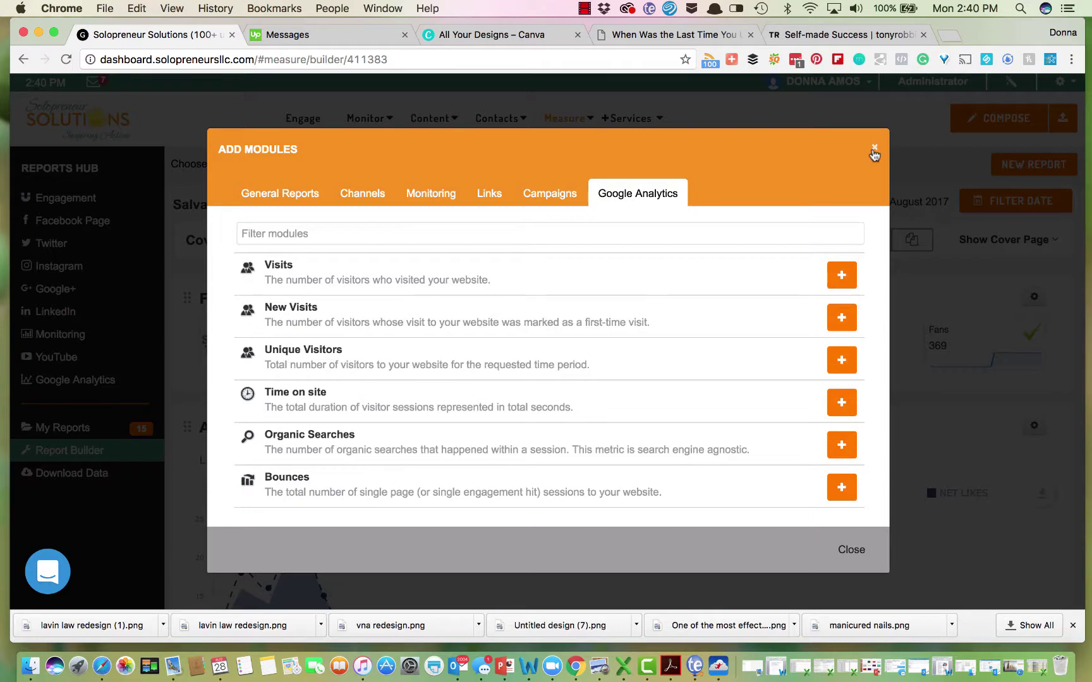
left_click(874, 149)
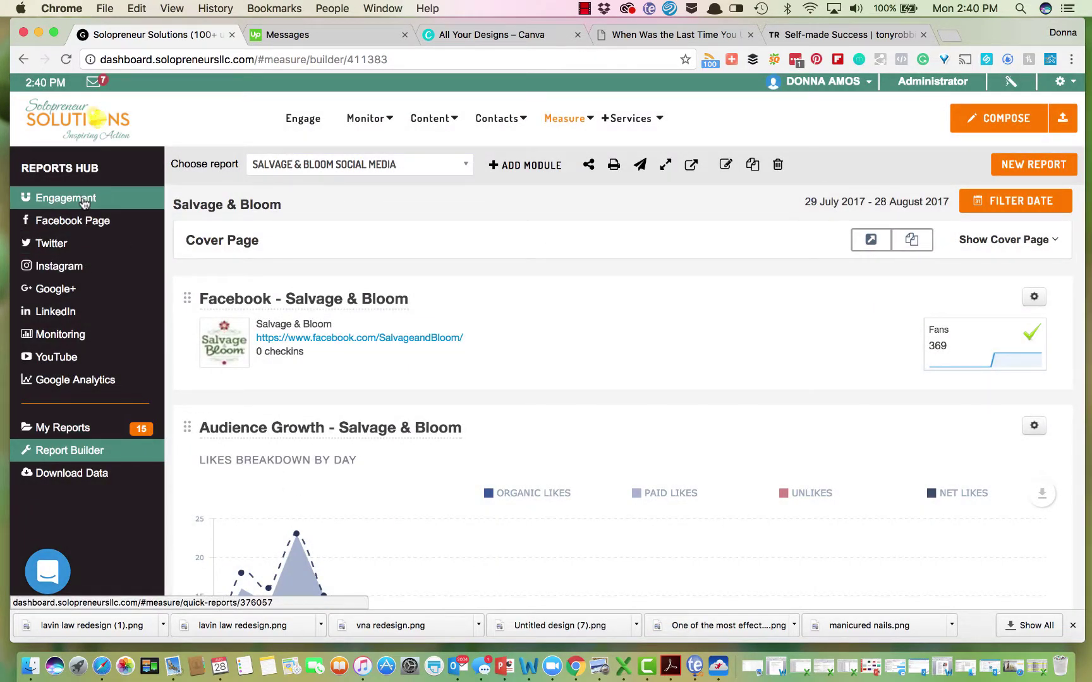
Open the Engagement report and look through its overview, audience growth, biggest gainers and losers, and remaining sections
left_click(84, 200)
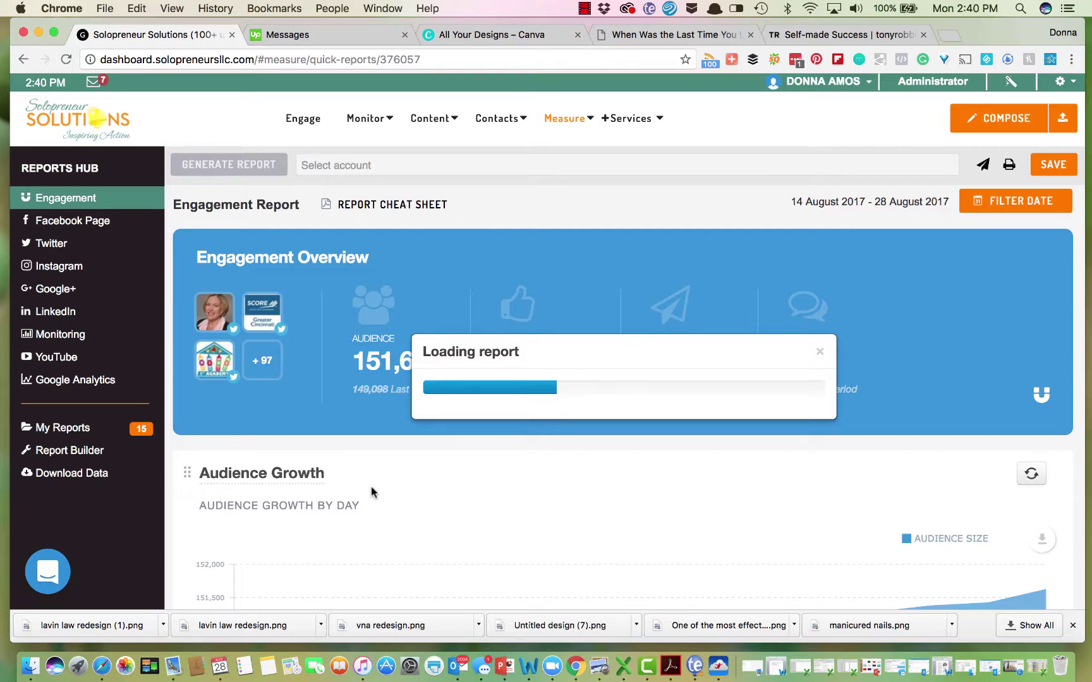
scroll(370, 486, "down", 6)
scroll(370, 487, "down", 12)
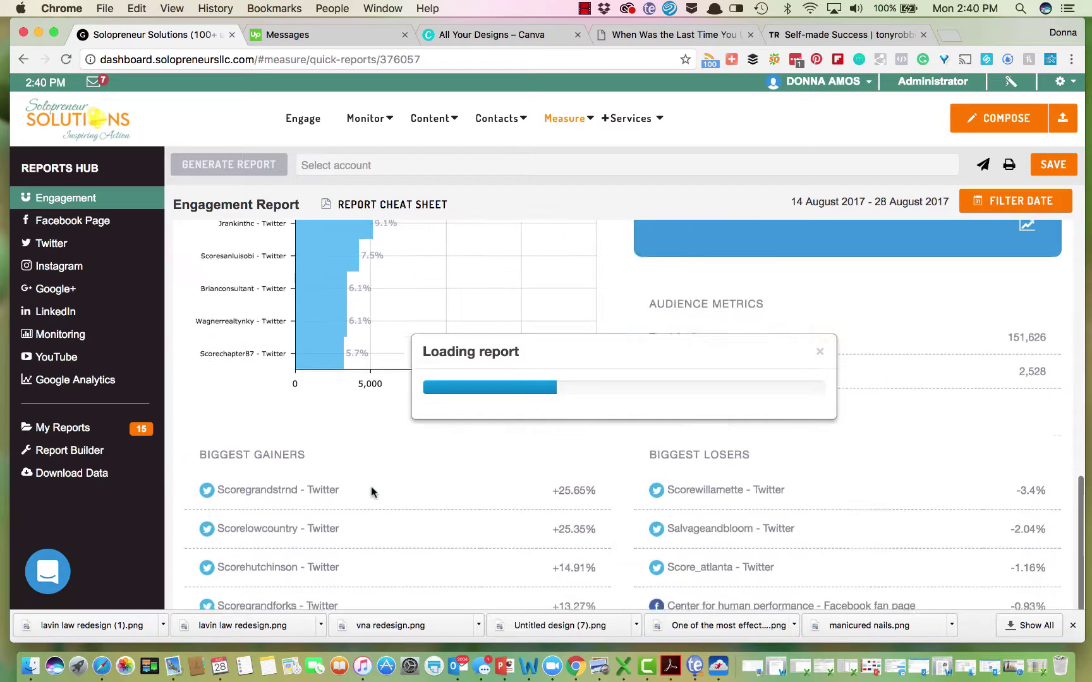
scroll(371, 489, "down", 4)
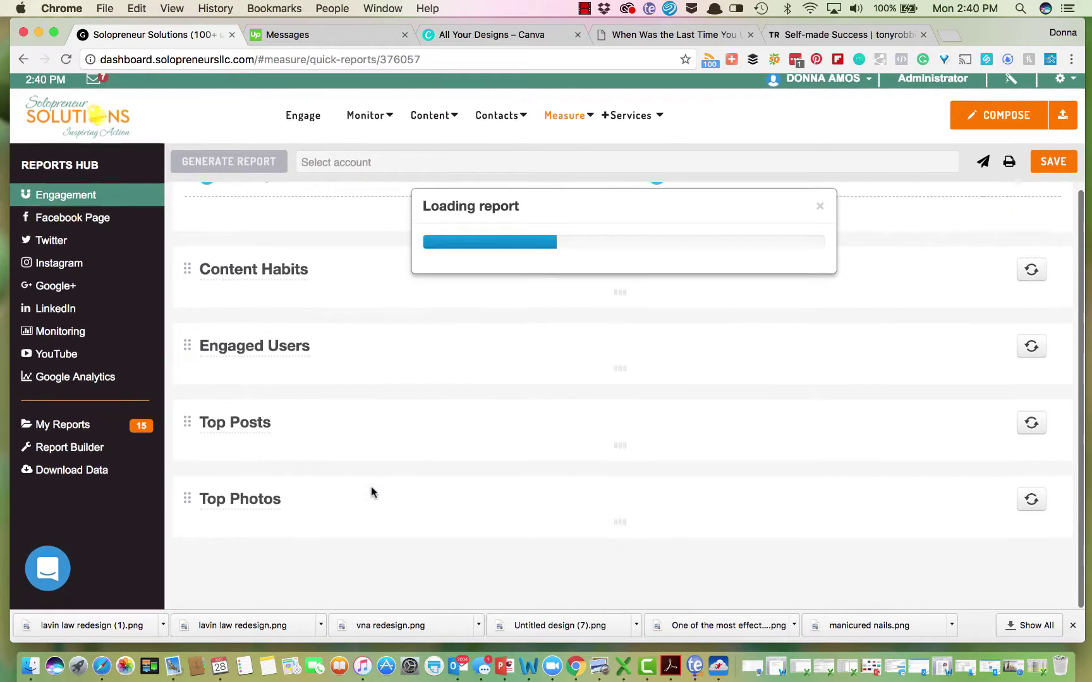
scroll(371, 492, "up", 8)
scroll(371, 490, "up", 10)
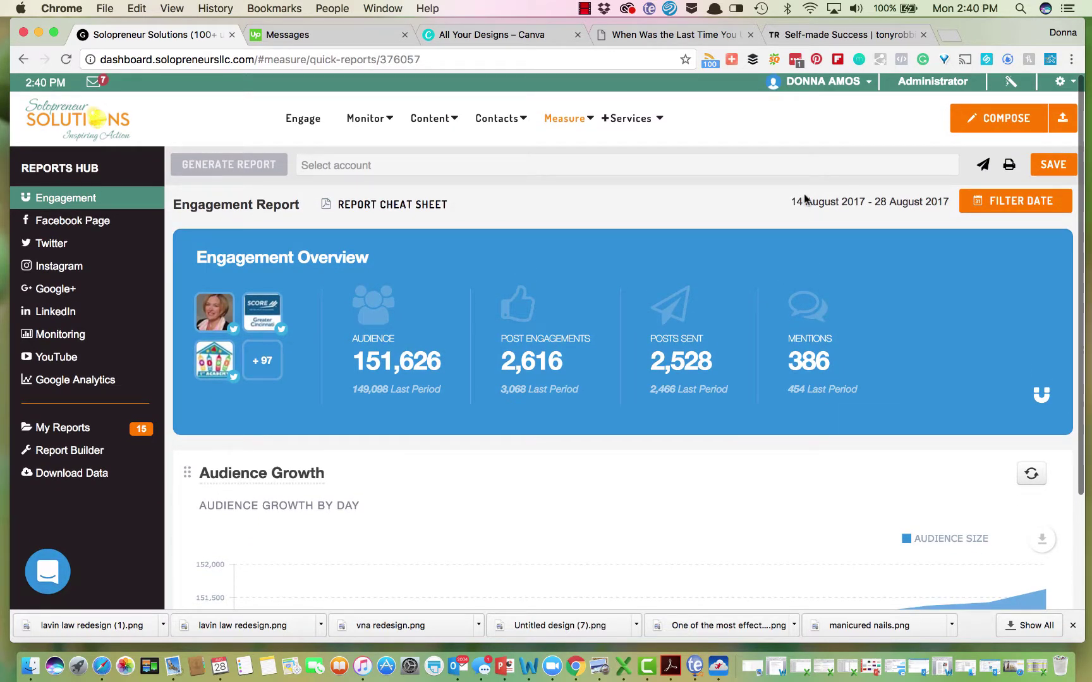
Filter the Engagement report to last month, 1 July 2017 to 31 July 2017
left_click(1019, 201)
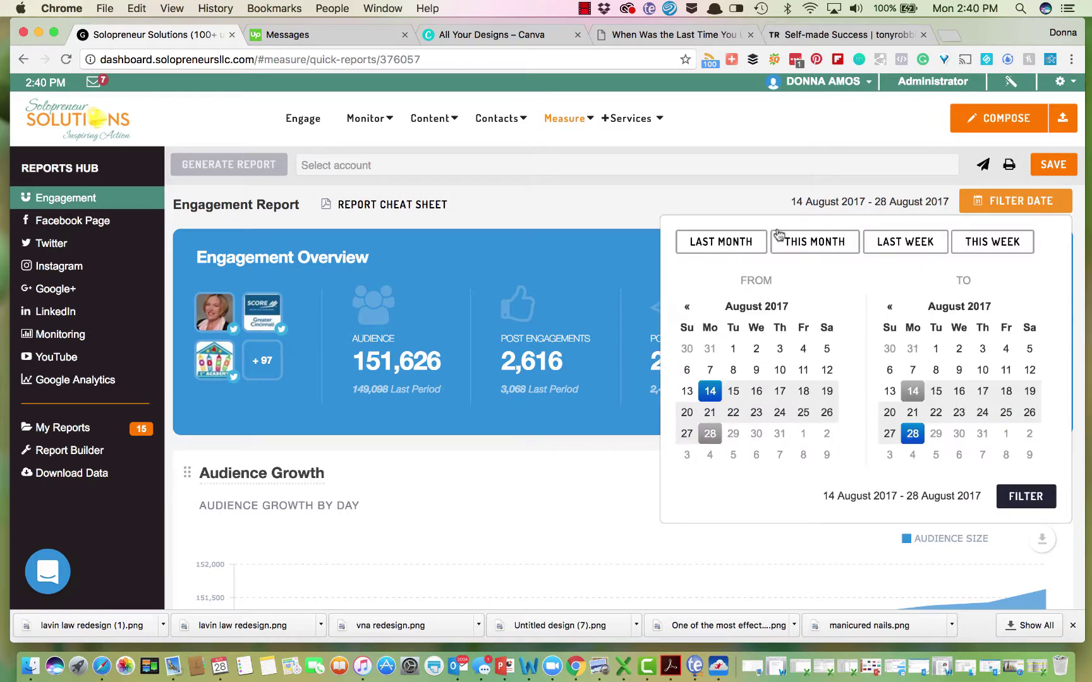
left_click(750, 241)
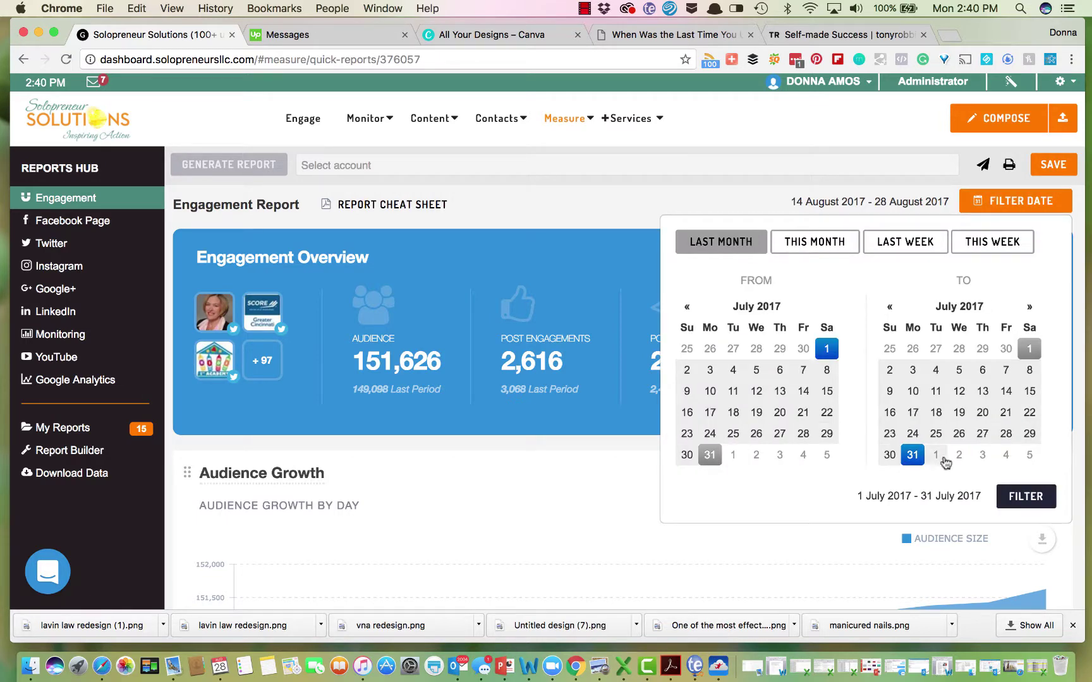
left_click(1009, 497)
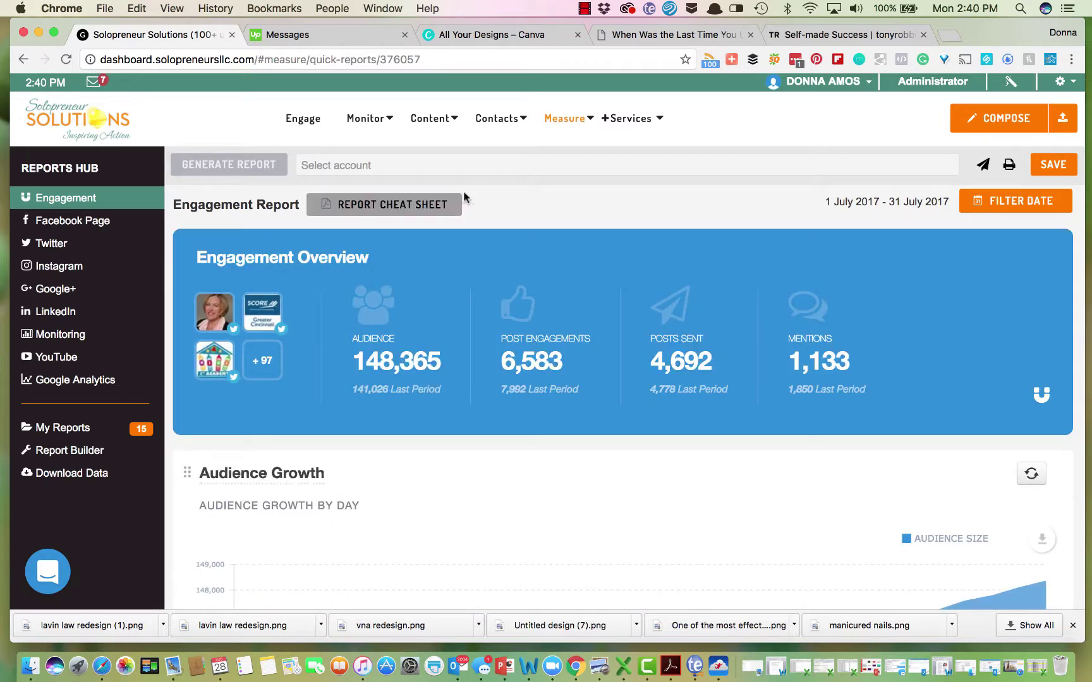
Open the Engagement report's cheat sheet, skim its annotated explanations of the metrics, and return to the report overview
left_click(390, 209)
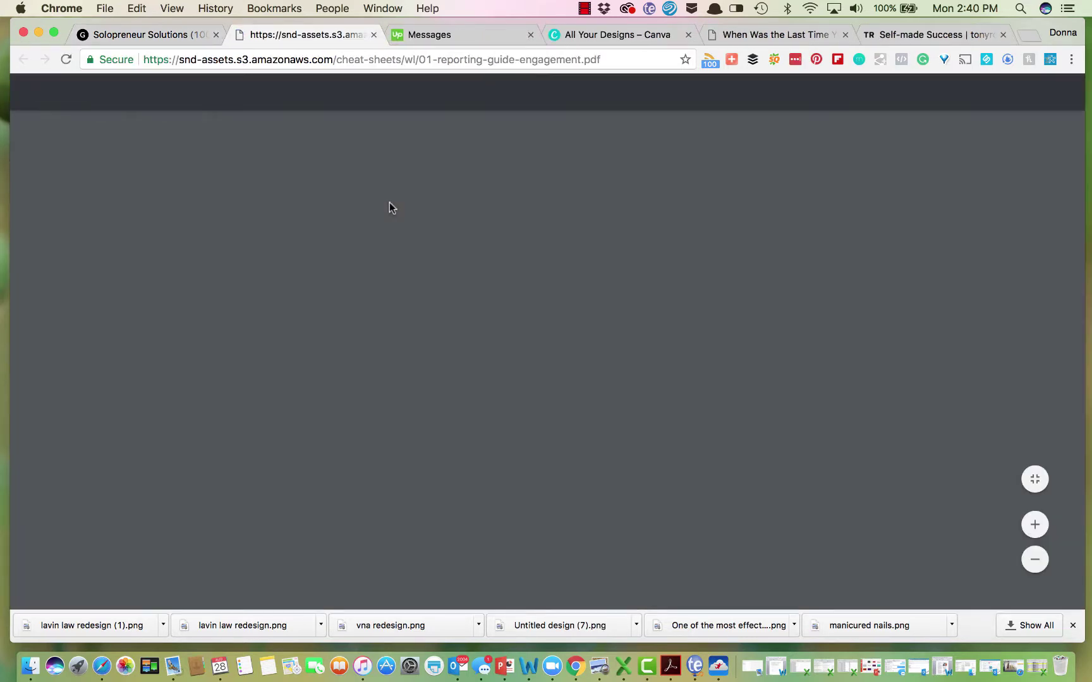
scroll(389, 205, "down", 10)
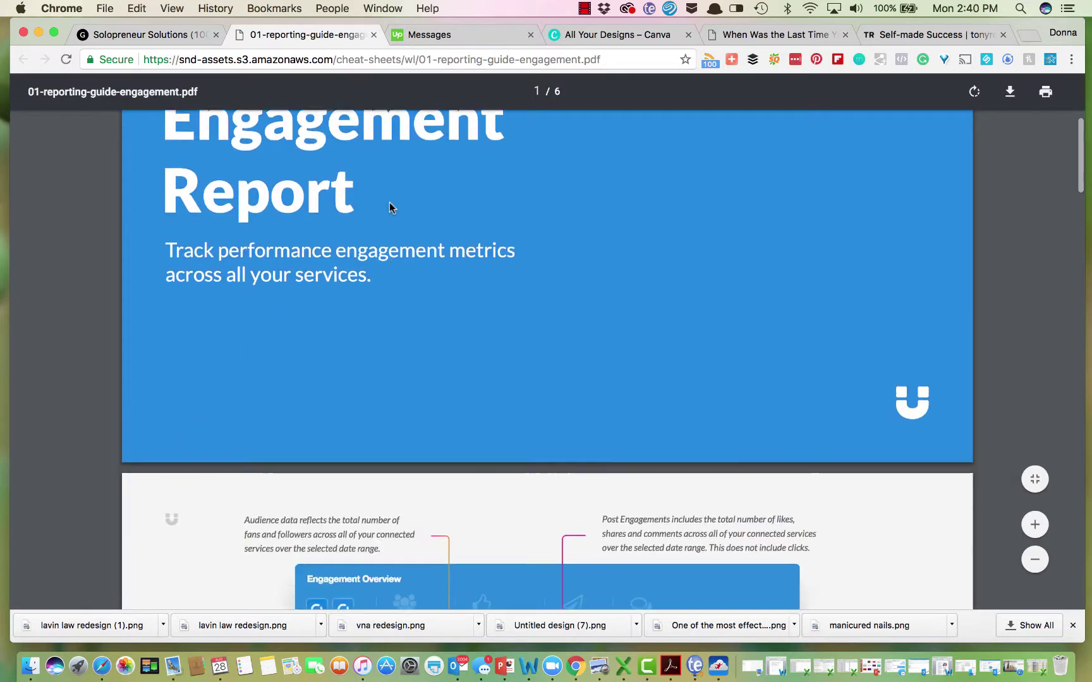
scroll(389, 206, "down", 5)
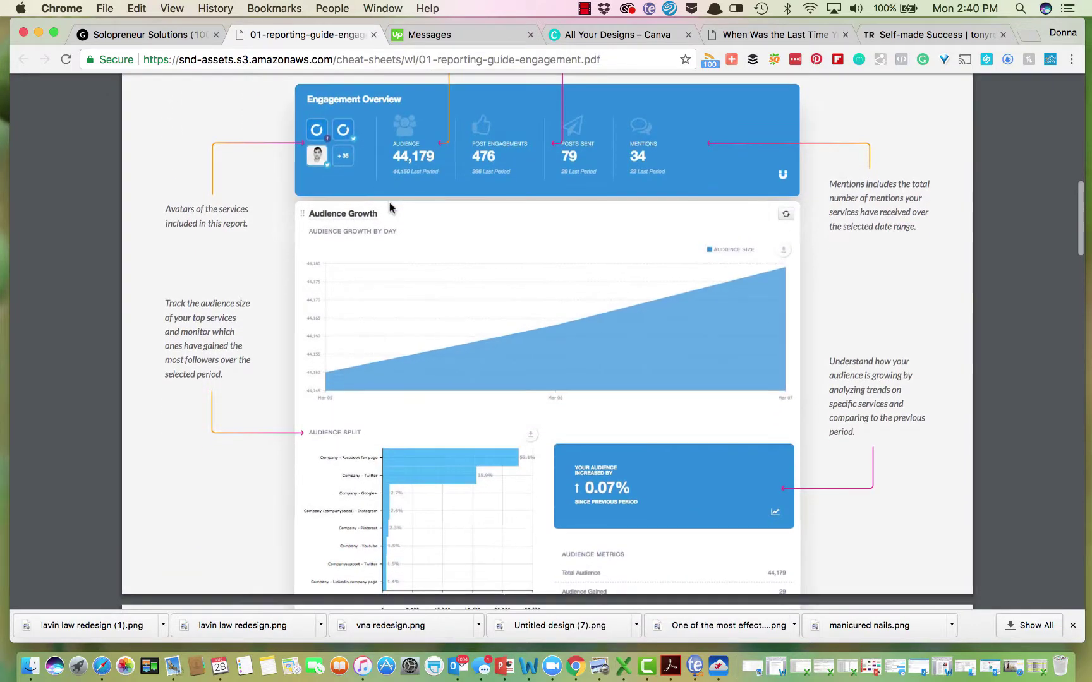
scroll(243, 346, "down", 10)
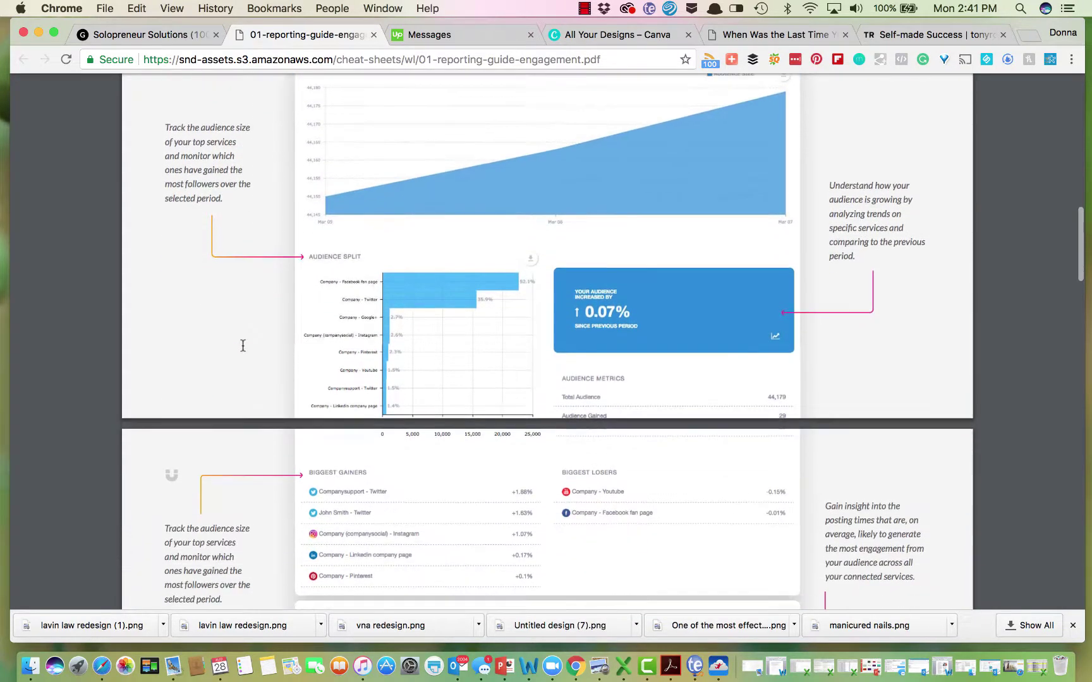
scroll(243, 345, "up", 20)
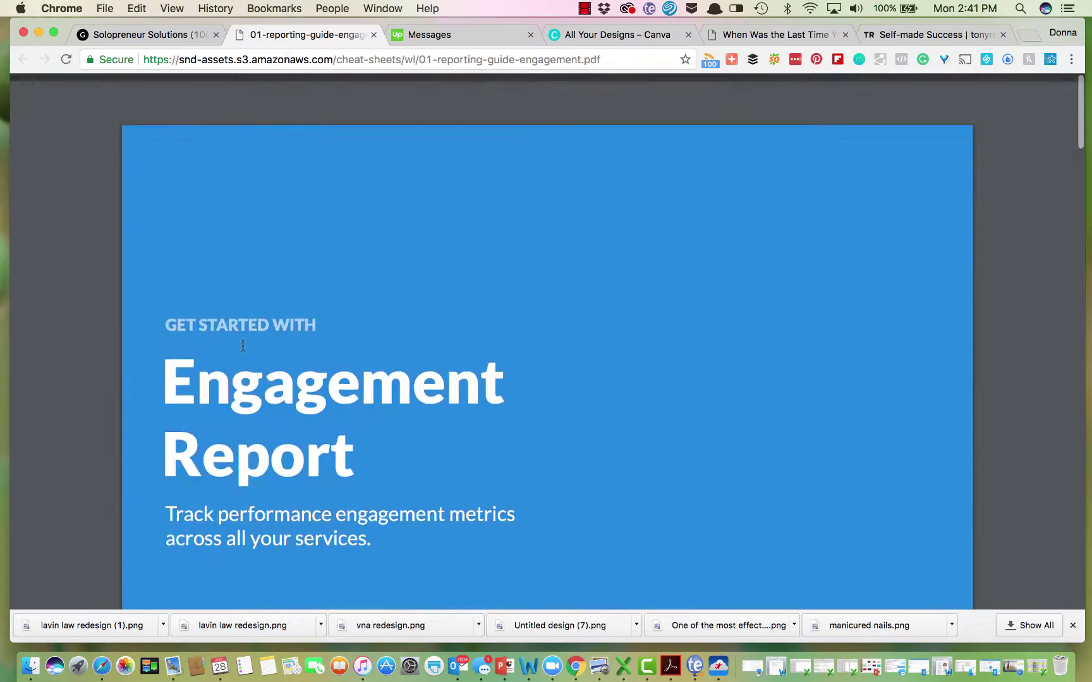
left_click(162, 35)
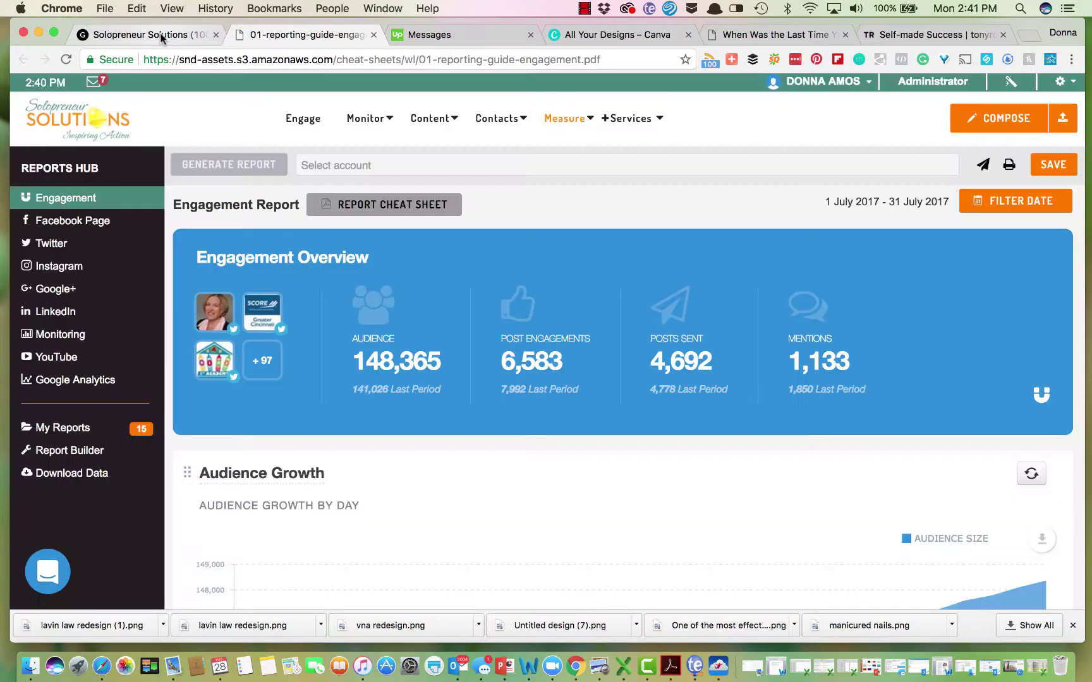
scroll(618, 289, "down", 1)
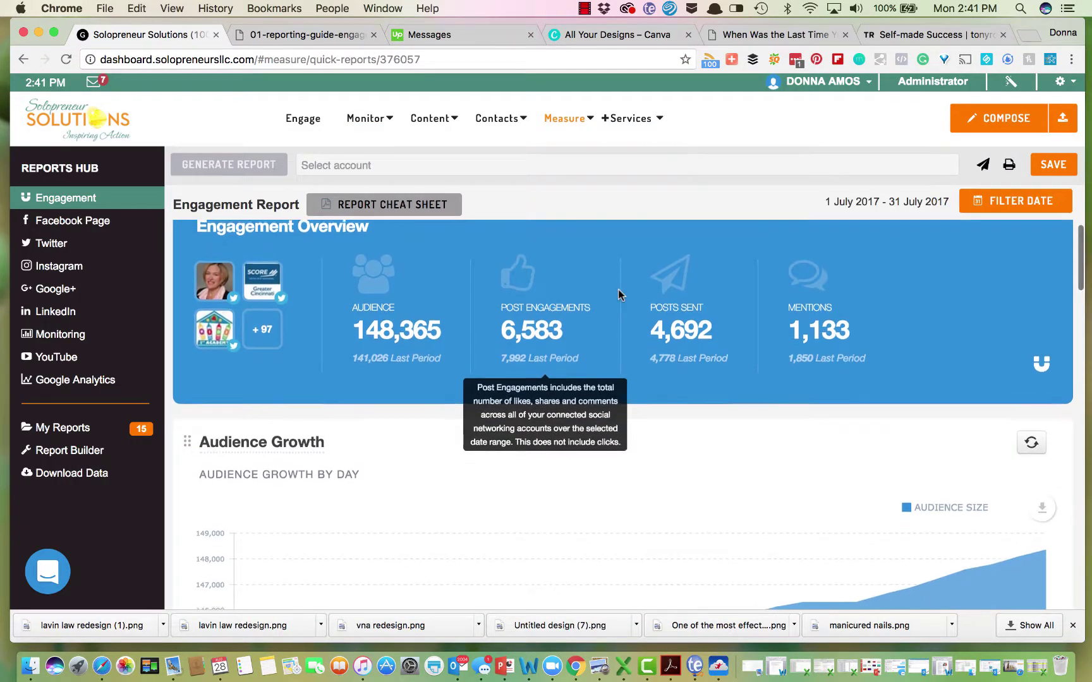
scroll(617, 289, "up", 1)
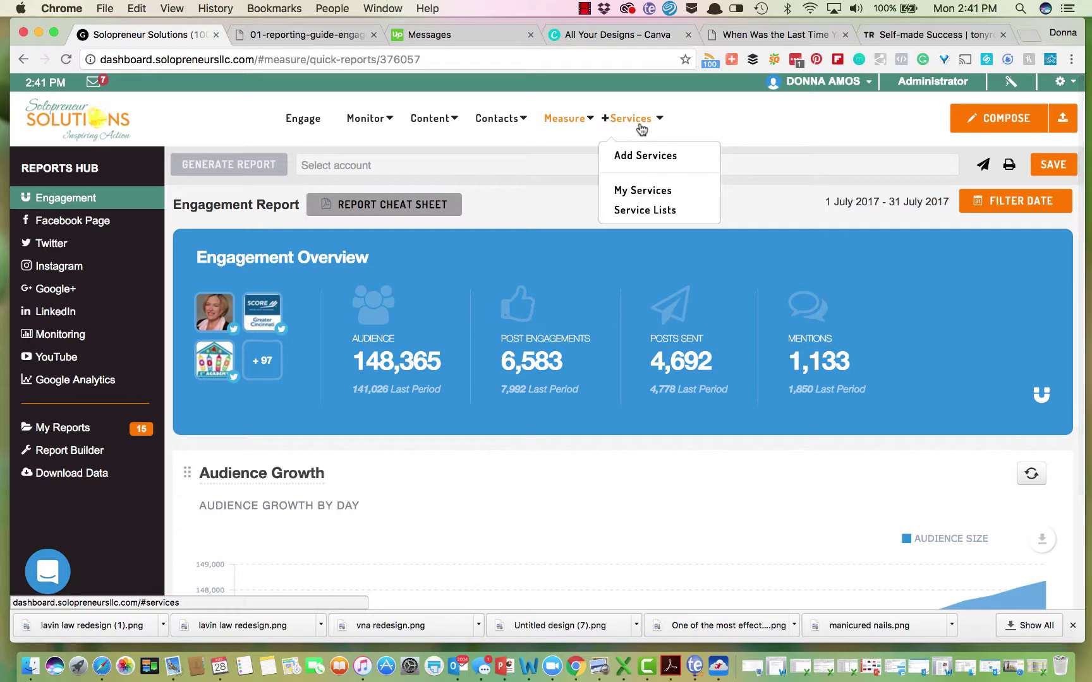